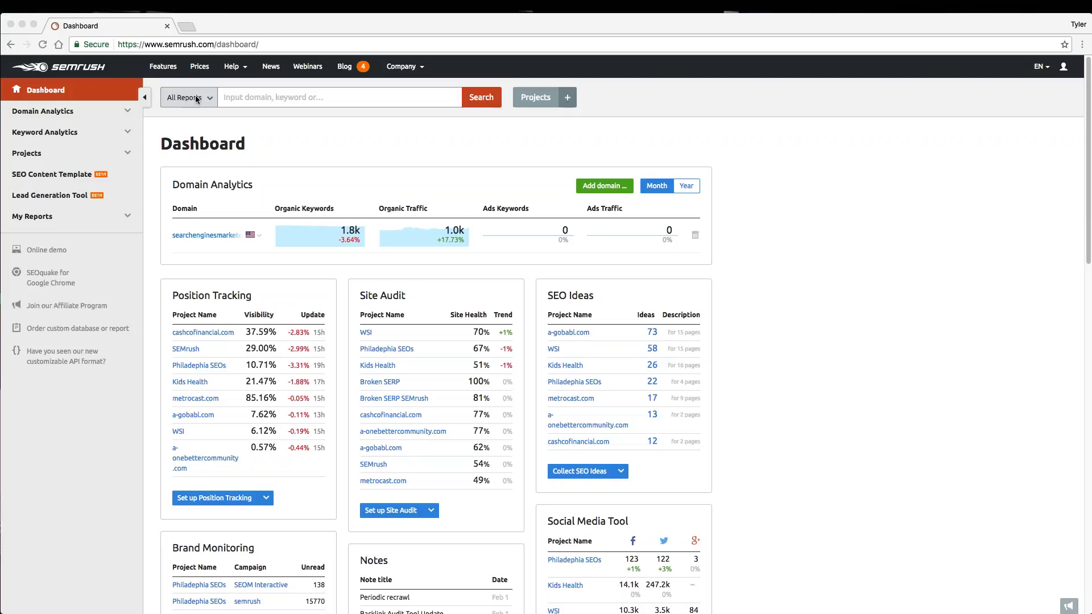
Step: Open the Domain Overview report for amazon.com from the suggested domains
{"action": "left_click", "coordinate": [245, 98]}
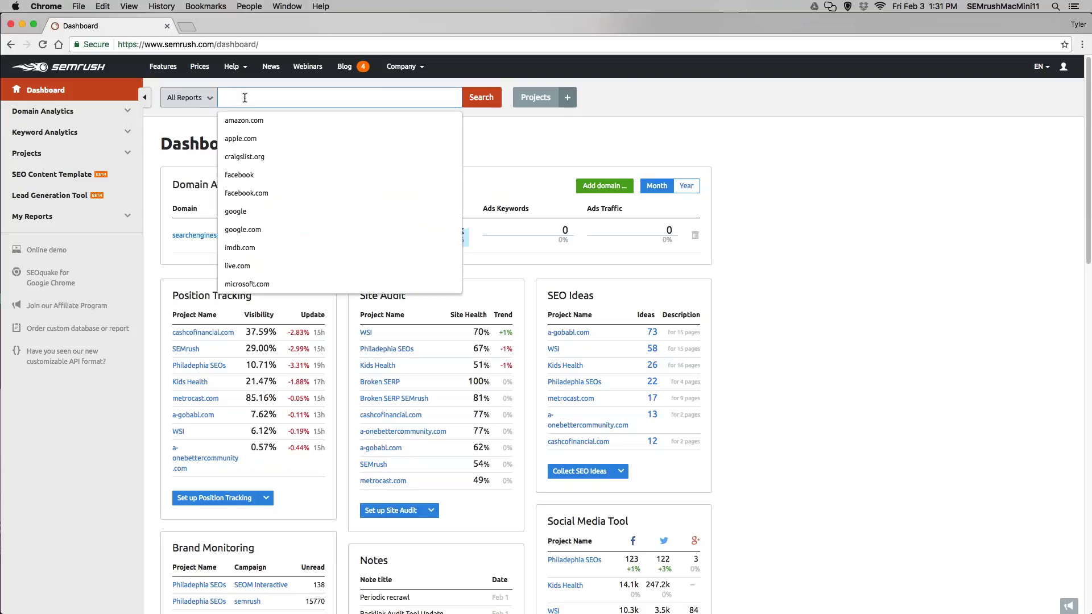
{"action": "left_click", "coordinate": [786, 292]}
{"action": "scroll", "coordinate": [780, 296], "scroll_direction": "down", "scroll_amount": 4}
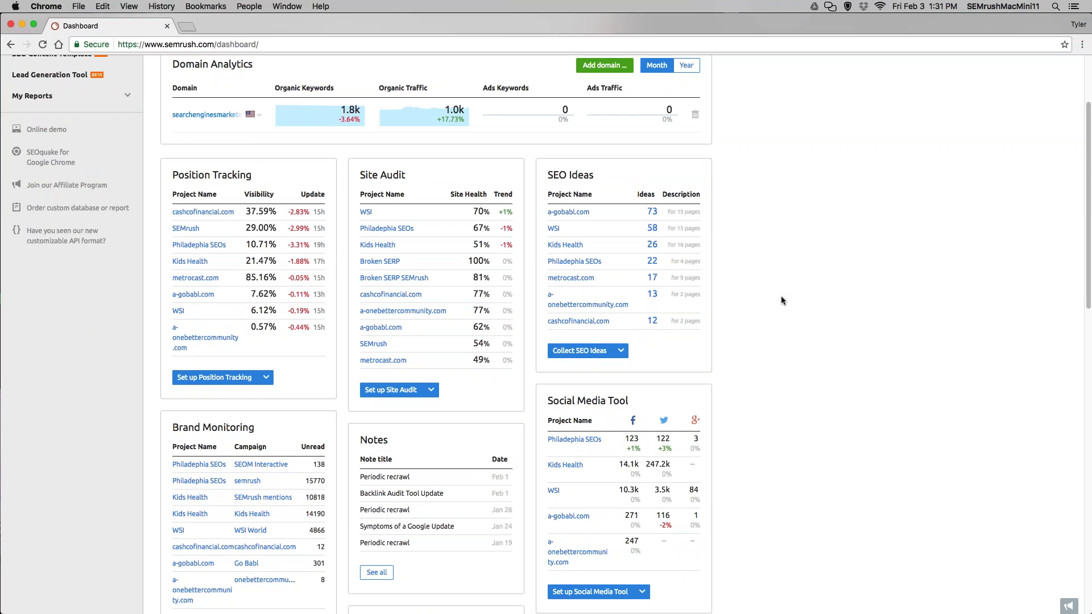
{"action": "scroll", "coordinate": [781, 296], "scroll_direction": "down", "scroll_amount": 5}
{"action": "scroll", "coordinate": [523, 264], "scroll_direction": "up", "scroll_amount": 8}
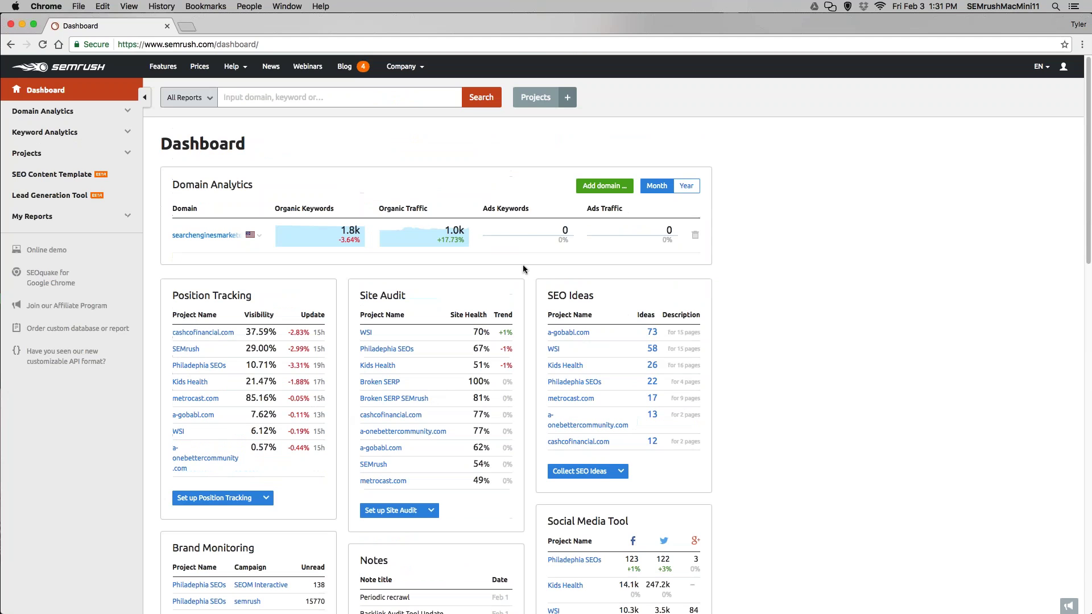
{"action": "left_click", "coordinate": [245, 98]}
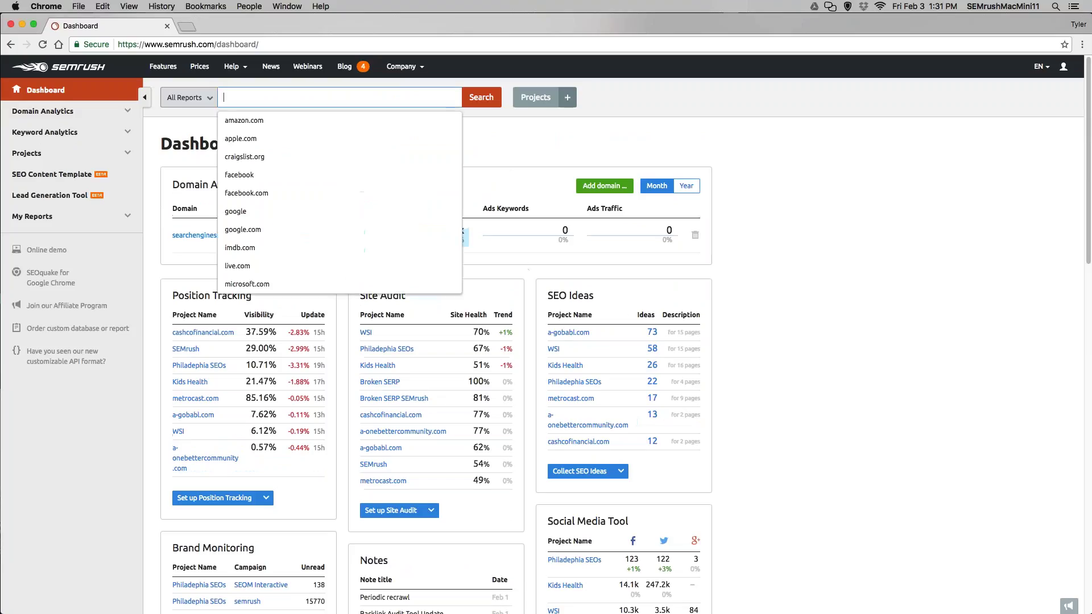
{"action": "left_click", "coordinate": [278, 124]}
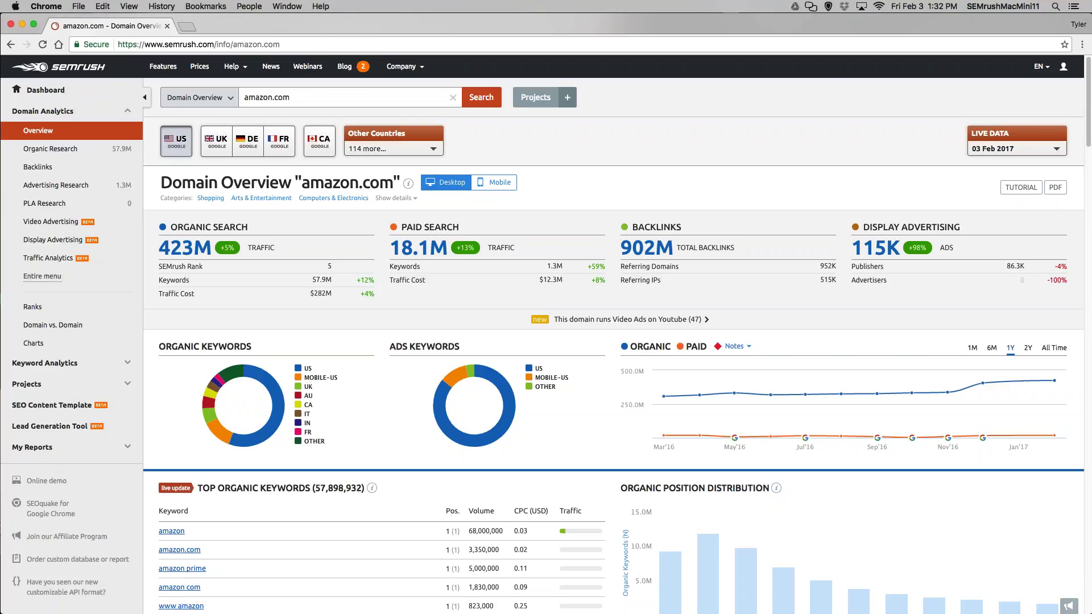
Step: Browse the list of other country databases available for the amazon.com overview, keeping the current one
{"action": "left_click", "coordinate": [369, 149]}
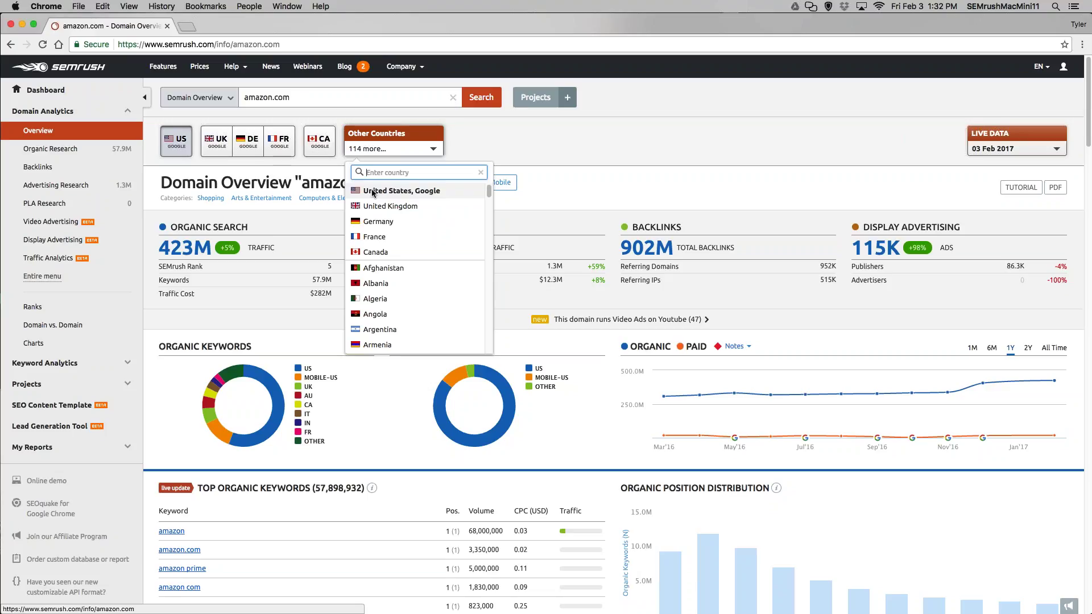
{"action": "scroll", "coordinate": [421, 248], "scroll_direction": "down", "scroll_amount": 4}
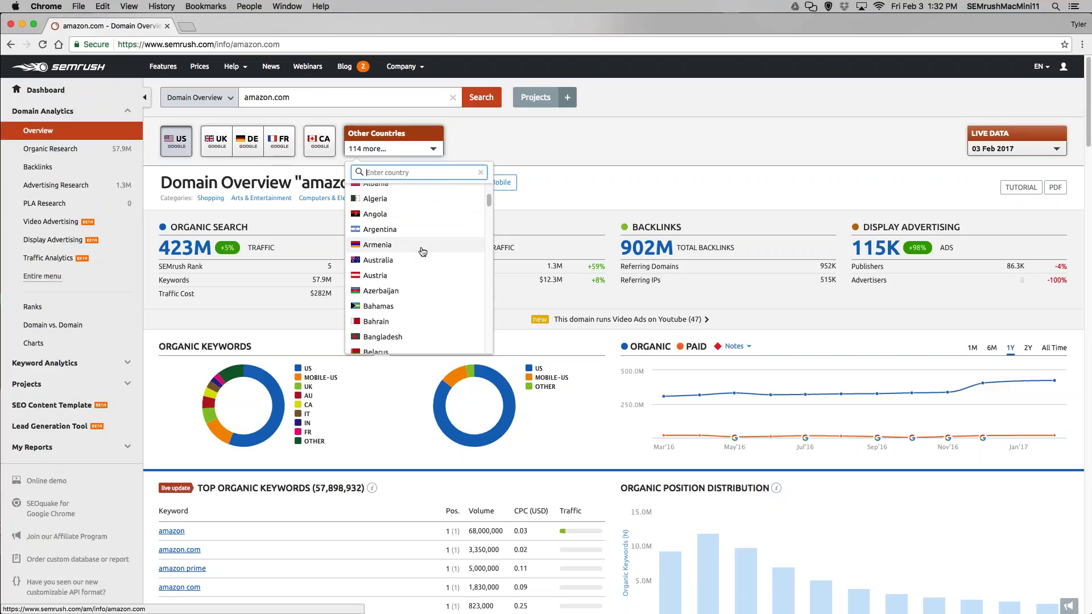
{"action": "scroll", "coordinate": [423, 251], "scroll_direction": "down", "scroll_amount": 6}
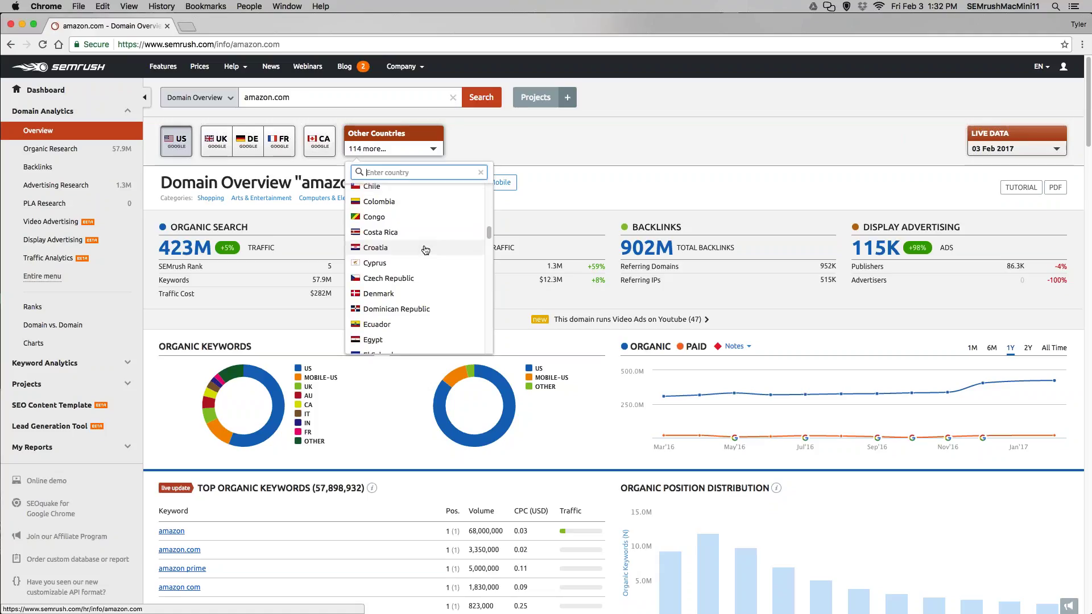
{"action": "scroll", "coordinate": [426, 251], "scroll_direction": "down", "scroll_amount": 8}
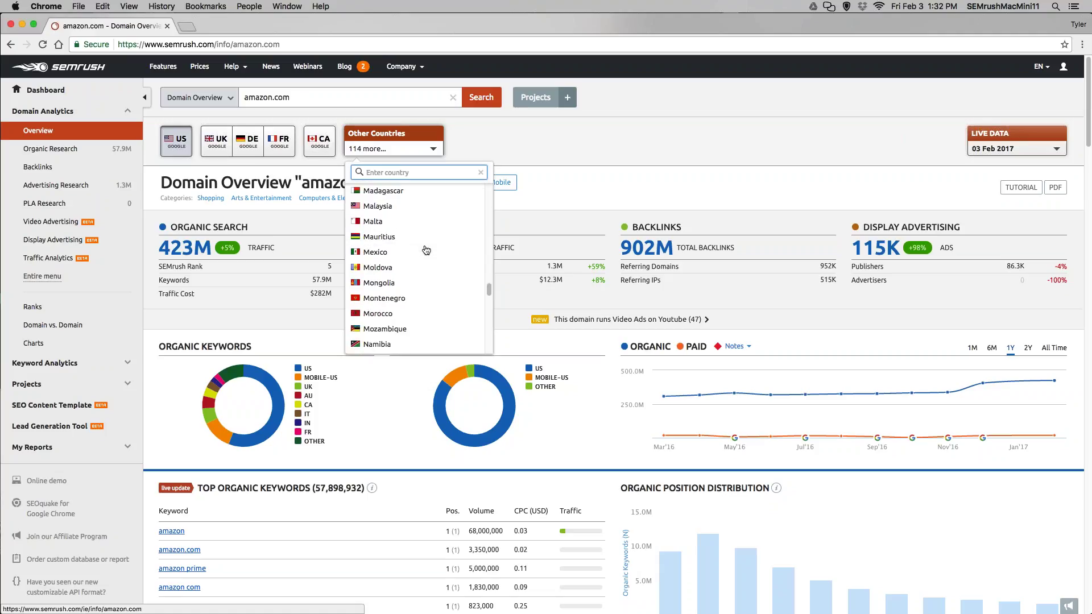
{"action": "scroll", "coordinate": [425, 247], "scroll_direction": "up", "scroll_amount": 15}
{"action": "left_click", "coordinate": [542, 140]}
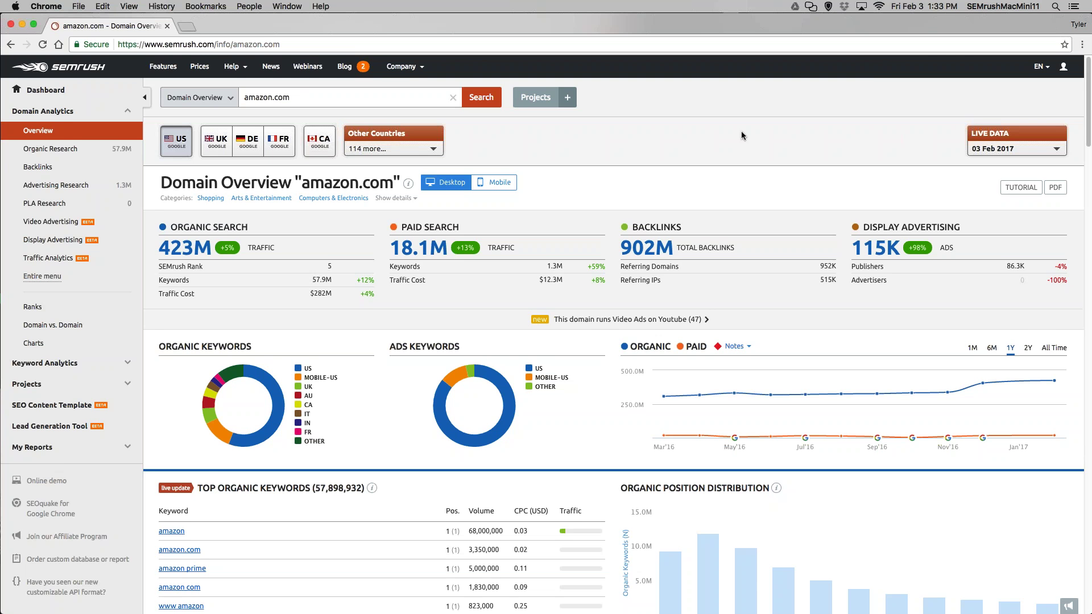
Step: Look through the amazon.com Domain Overview, including organic keywords, main organic competitors, branded search and paid keywords
{"action": "scroll", "coordinate": [739, 146], "scroll_direction": "down", "scroll_amount": 1}
{"action": "scroll", "coordinate": [739, 142], "scroll_direction": "down", "scroll_amount": 3}
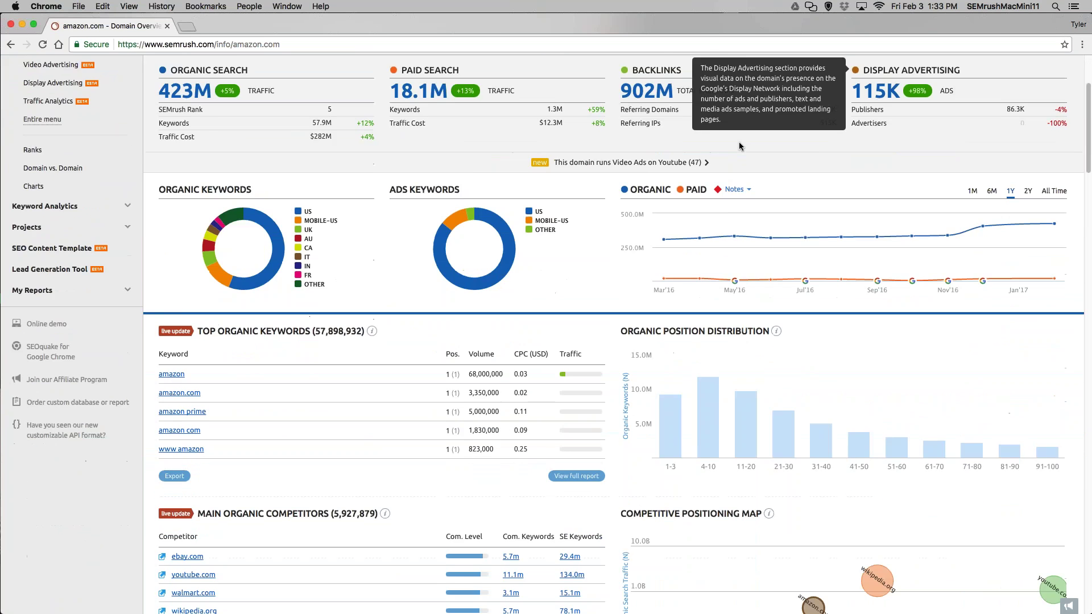
{"action": "scroll", "coordinate": [739, 141], "scroll_direction": "down", "scroll_amount": 3}
{"action": "scroll", "coordinate": [687, 281], "scroll_direction": "down", "scroll_amount": 3}
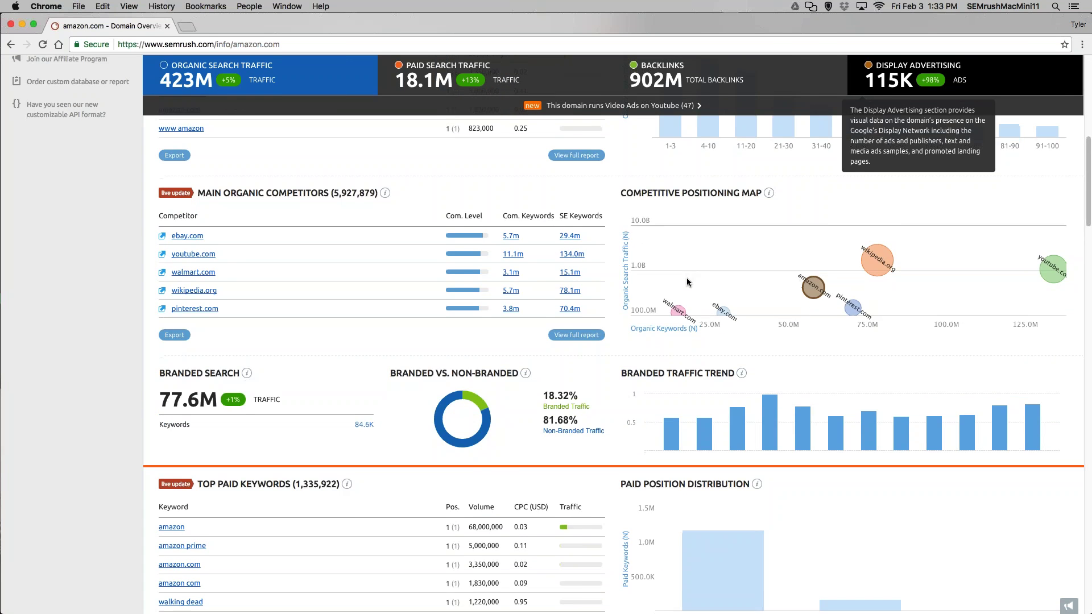
{"action": "scroll", "coordinate": [688, 281], "scroll_direction": "down", "scroll_amount": 3}
{"action": "scroll", "coordinate": [688, 280], "scroll_direction": "down", "scroll_amount": 3}
{"action": "scroll", "coordinate": [666, 288], "scroll_direction": "up", "scroll_amount": 15}
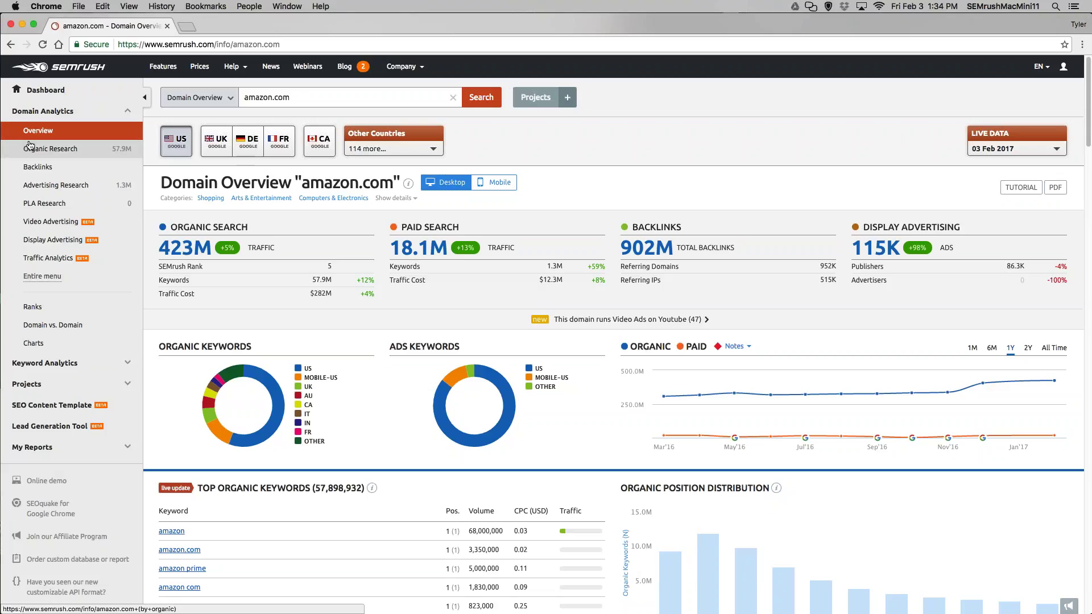
Step: Open the Organic Research positions report for amazon.com and review its organic search positions table and traffic figures
{"action": "left_click", "coordinate": [57, 153]}
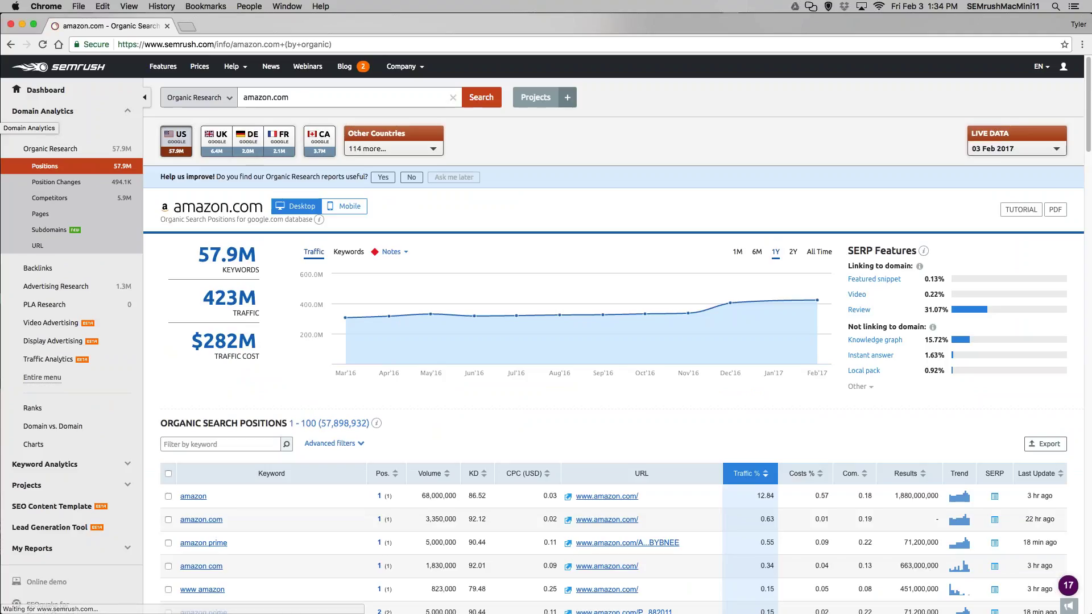
{"action": "scroll", "coordinate": [158, 204], "scroll_direction": "down", "scroll_amount": 5}
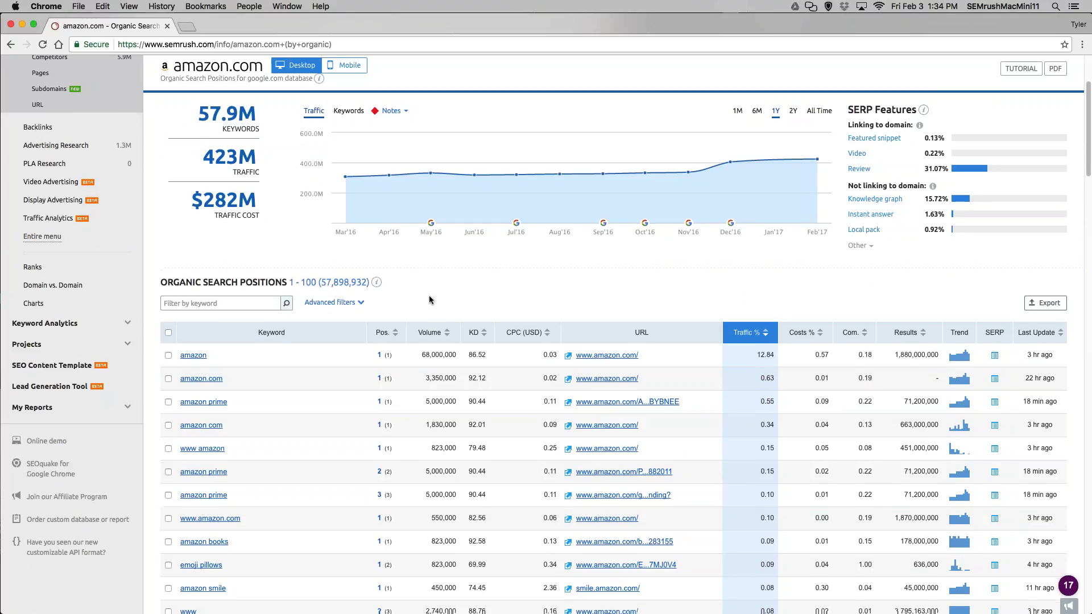
{"action": "scroll", "coordinate": [333, 289], "scroll_direction": "down", "scroll_amount": 3}
{"action": "mouse_move", "coordinate": [193, 245]}
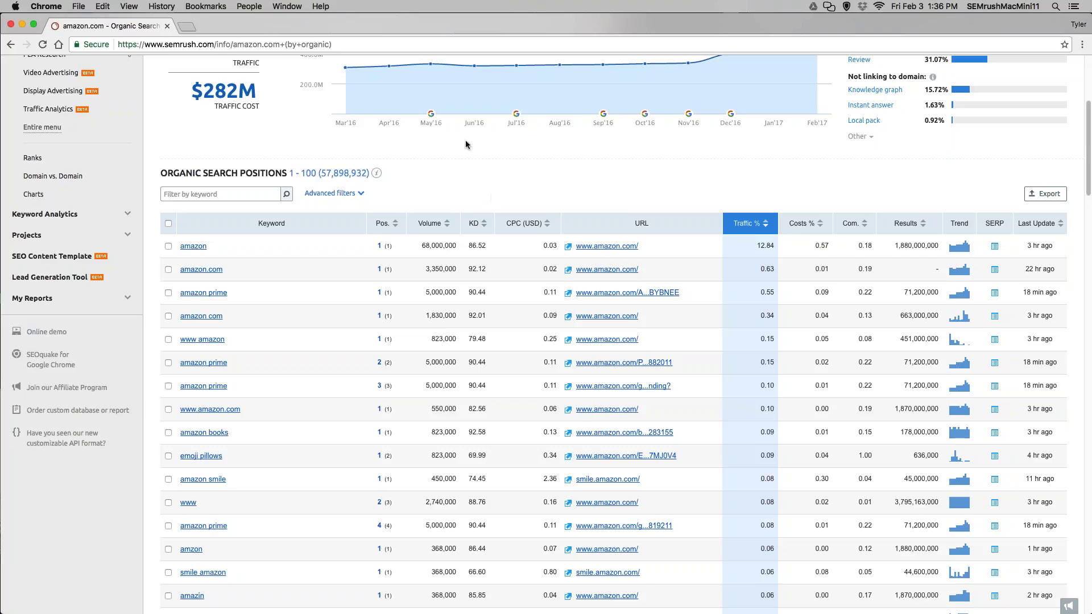
{"action": "scroll", "coordinate": [469, 142], "scroll_direction": "up", "scroll_amount": 5}
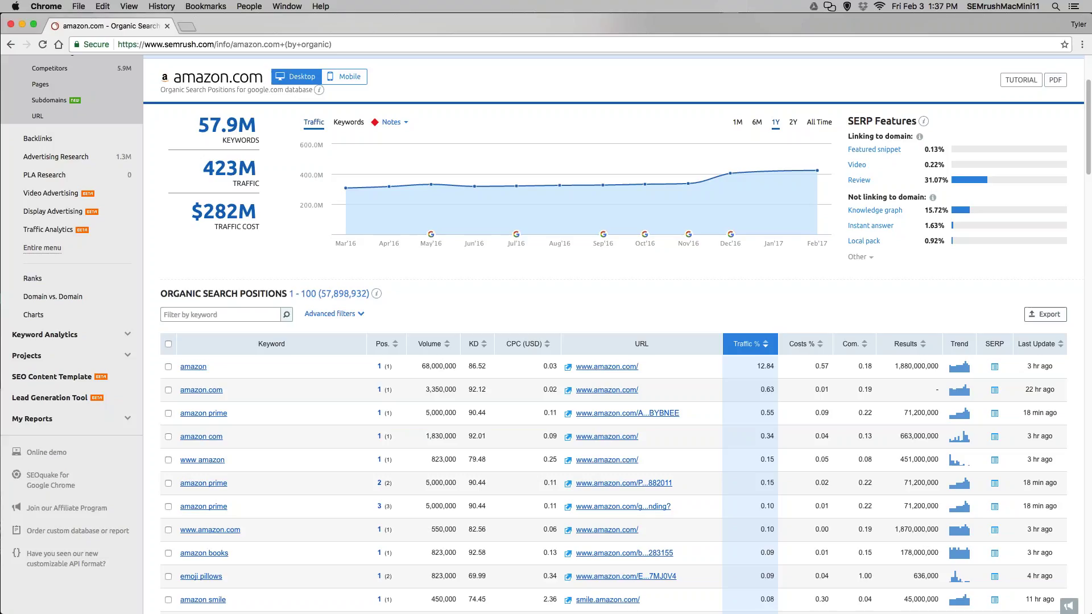
{"action": "mouse_move", "coordinate": [219, 209]}
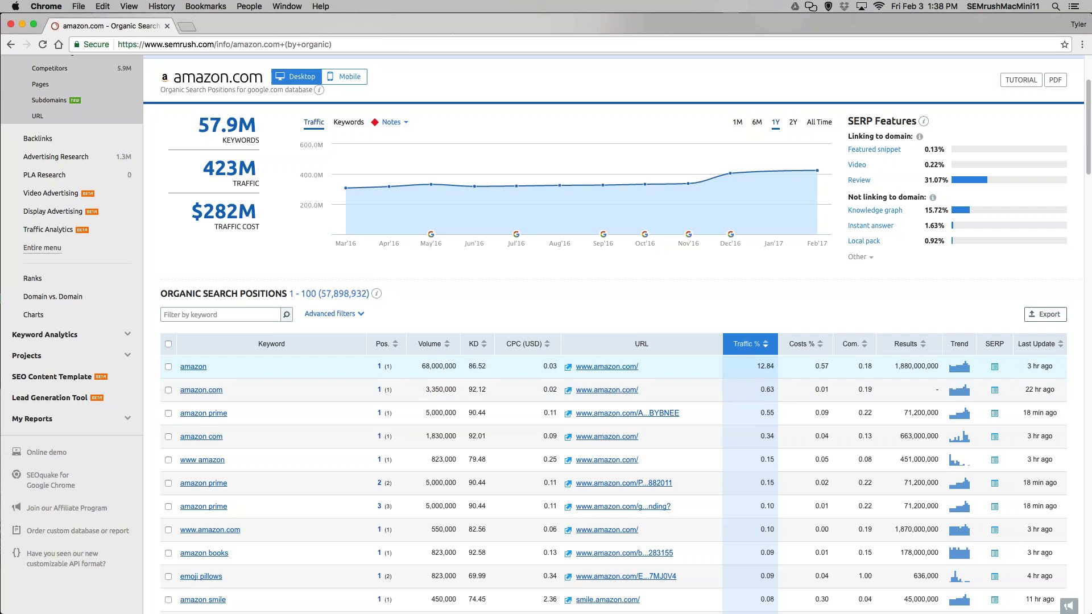
Step: Check the cached Google results page for the top keyword "amazon" and compare its result count with the Results column
{"action": "left_click", "coordinate": [378, 367]}
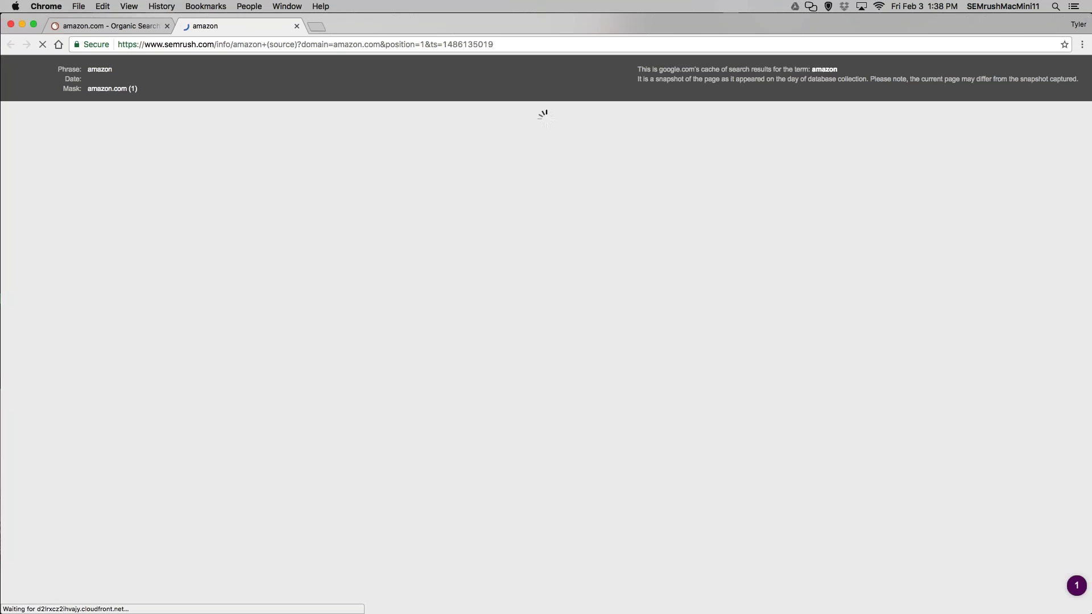
{"action": "scroll", "coordinate": [994, 365], "scroll_direction": "down", "scroll_amount": 1}
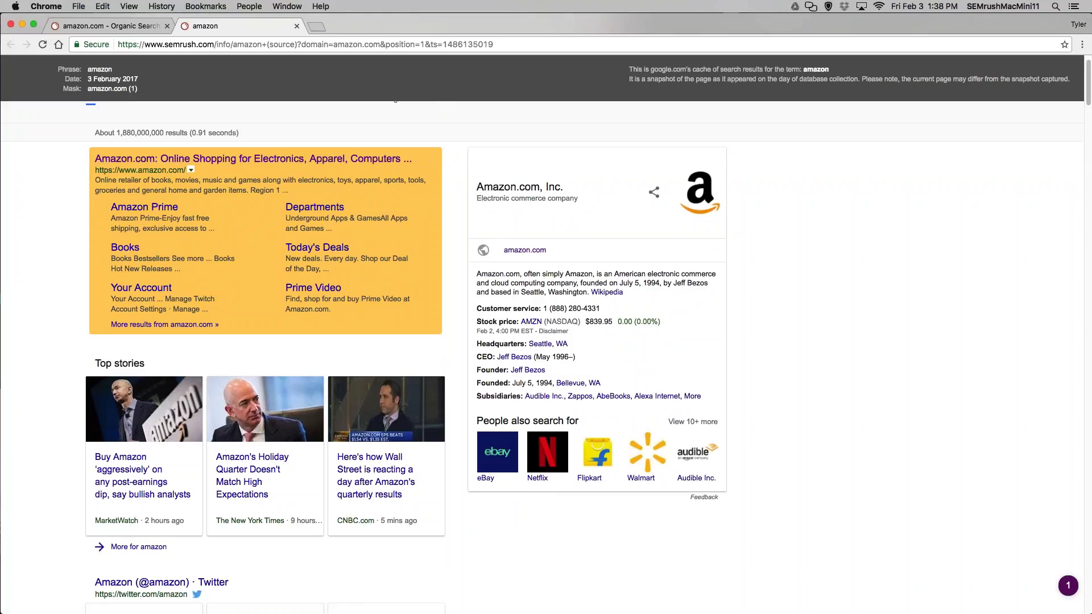
{"action": "scroll", "coordinate": [891, 323], "scroll_direction": "up", "scroll_amount": 1}
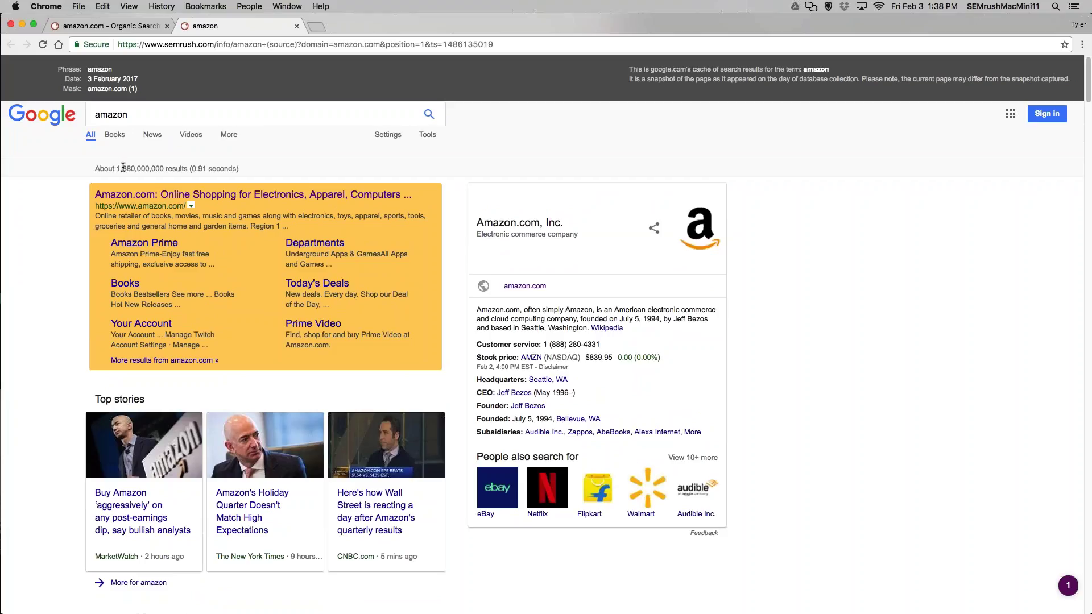
{"action": "left_click", "coordinate": [302, 30]}
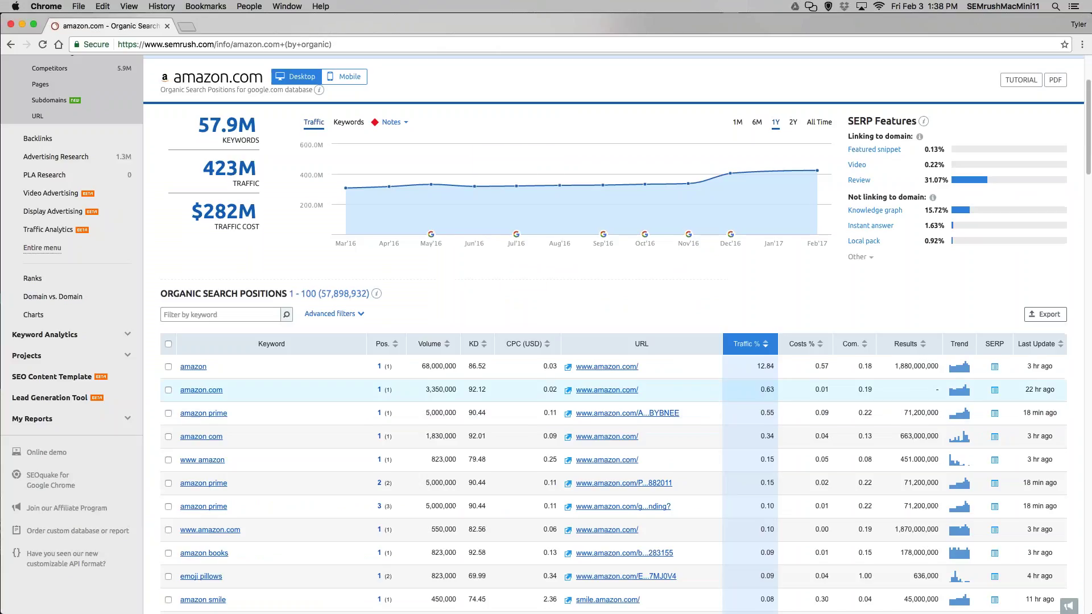
{"action": "left_click_drag", "start_coordinate": [896, 366], "coordinate": [944, 359]}
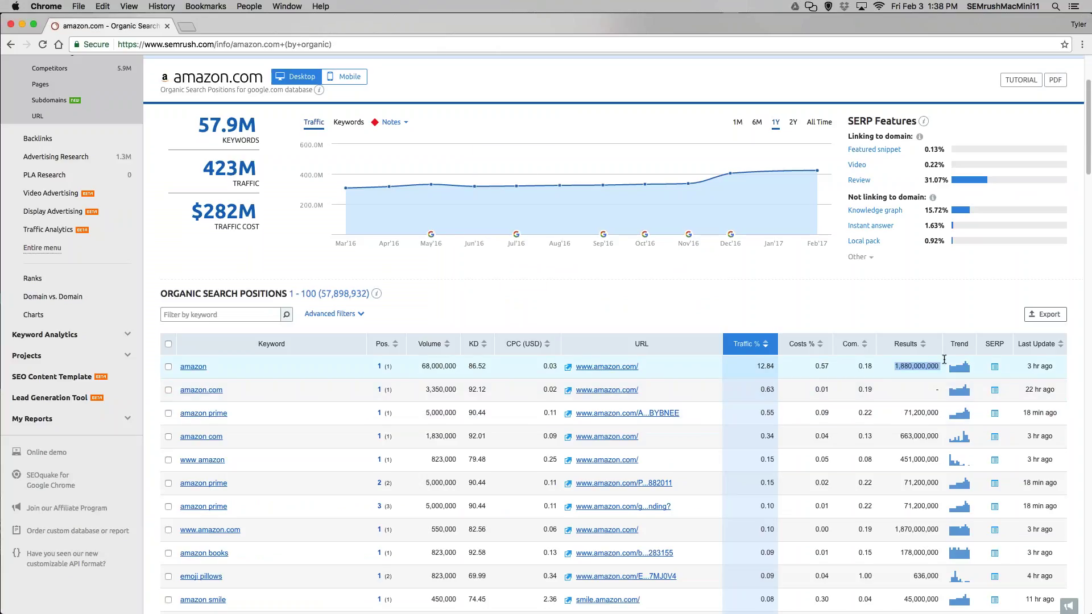
{"action": "left_click", "coordinate": [911, 304]}
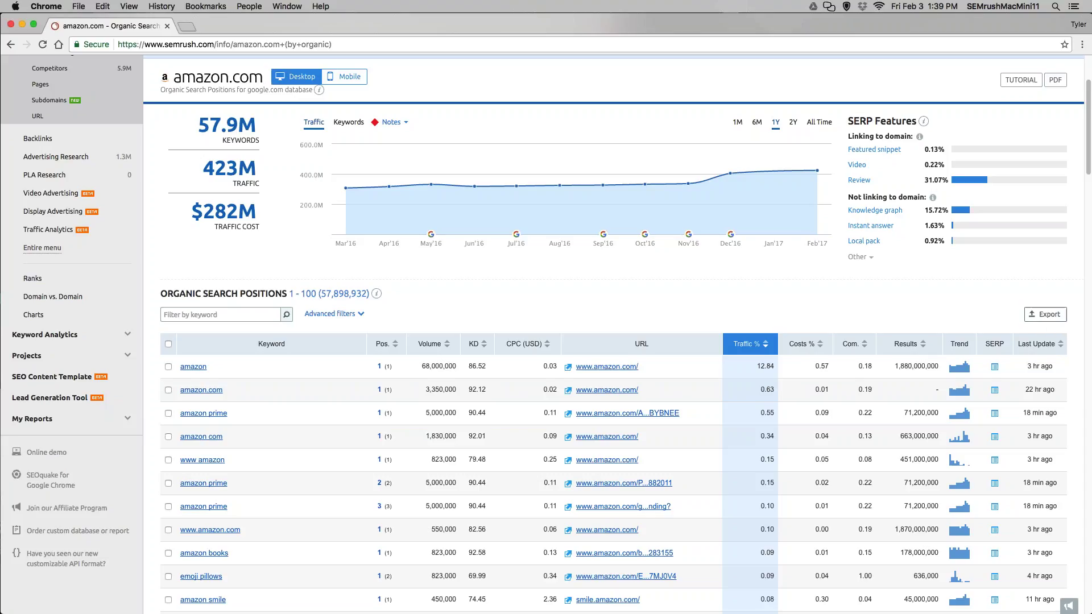
Step: Filter the organic search positions to exclude keywords containing "amazon"
{"action": "left_click", "coordinate": [339, 316]}
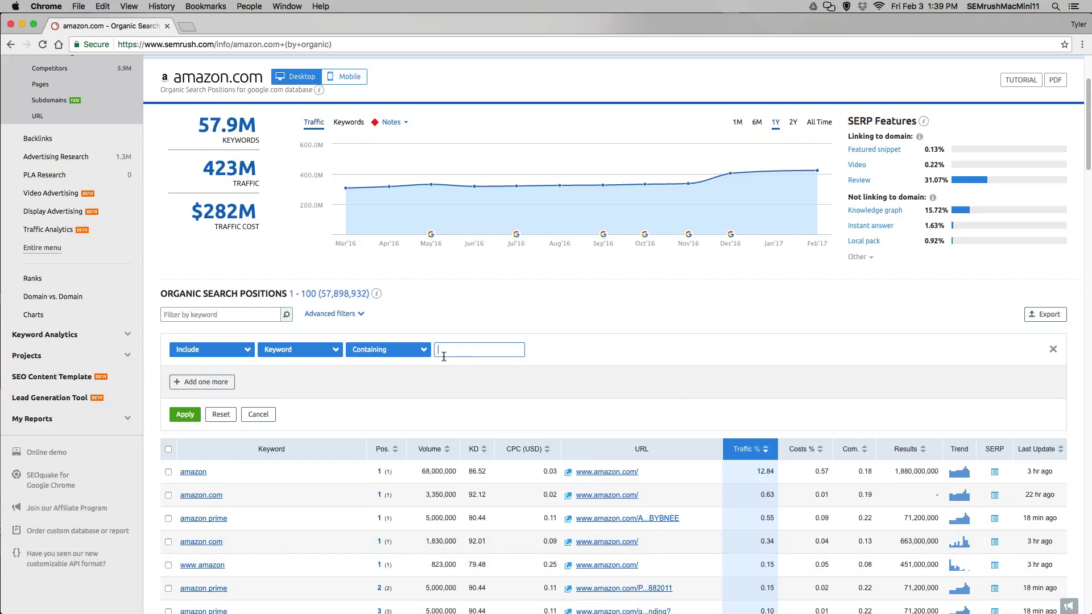
{"action": "left_click", "coordinate": [192, 357]}
{"action": "left_click", "coordinate": [189, 373]}
{"action": "type", "text": "amazon"}
{"action": "key", "text": "Return"}
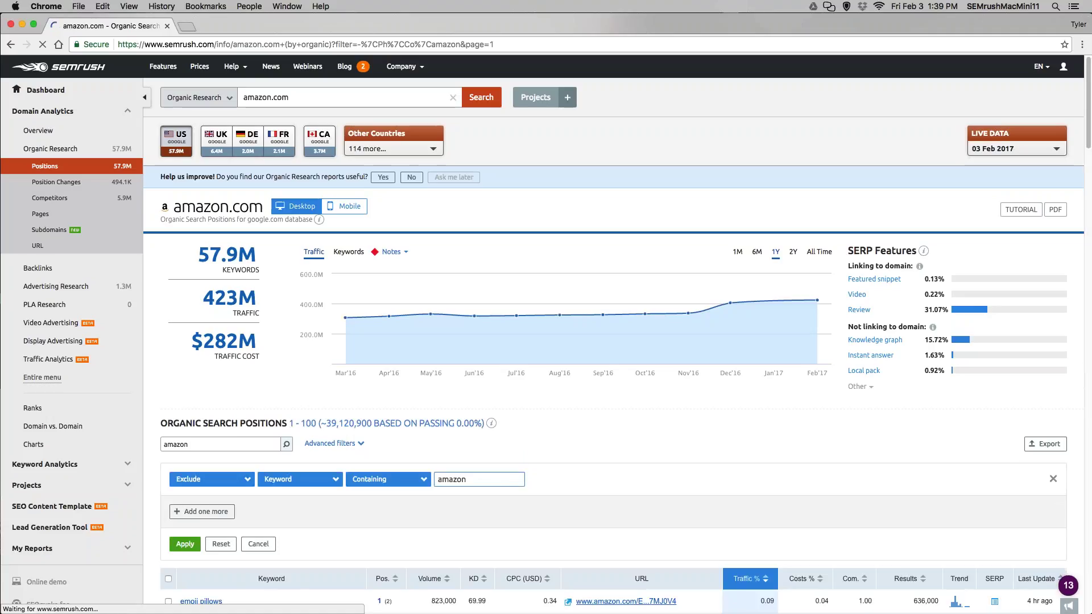
Step: Add a second advanced filter that includes only keywords with a keyword difficulty less than 60
{"action": "left_click", "coordinate": [204, 512]}
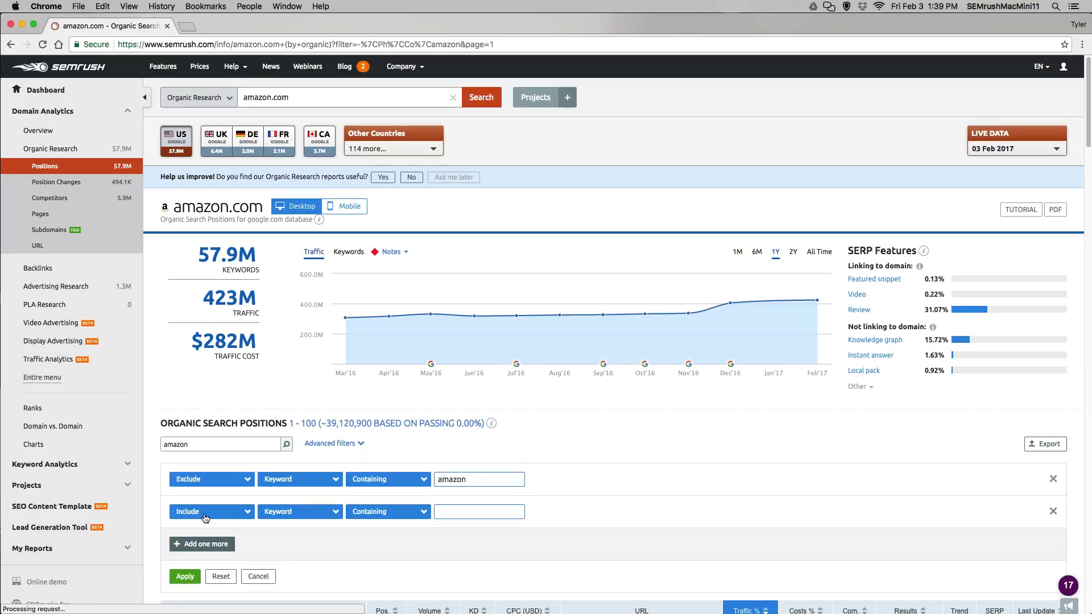
{"action": "left_click", "coordinate": [277, 513]}
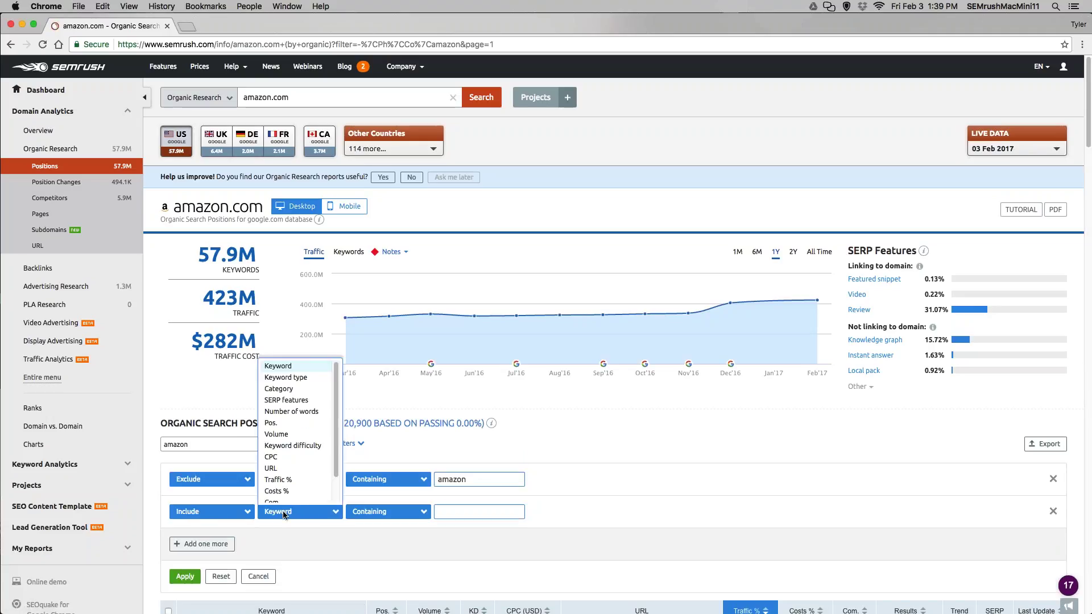
{"action": "left_click_drag", "start_coordinate": [336, 404], "coordinate": [332, 442]}
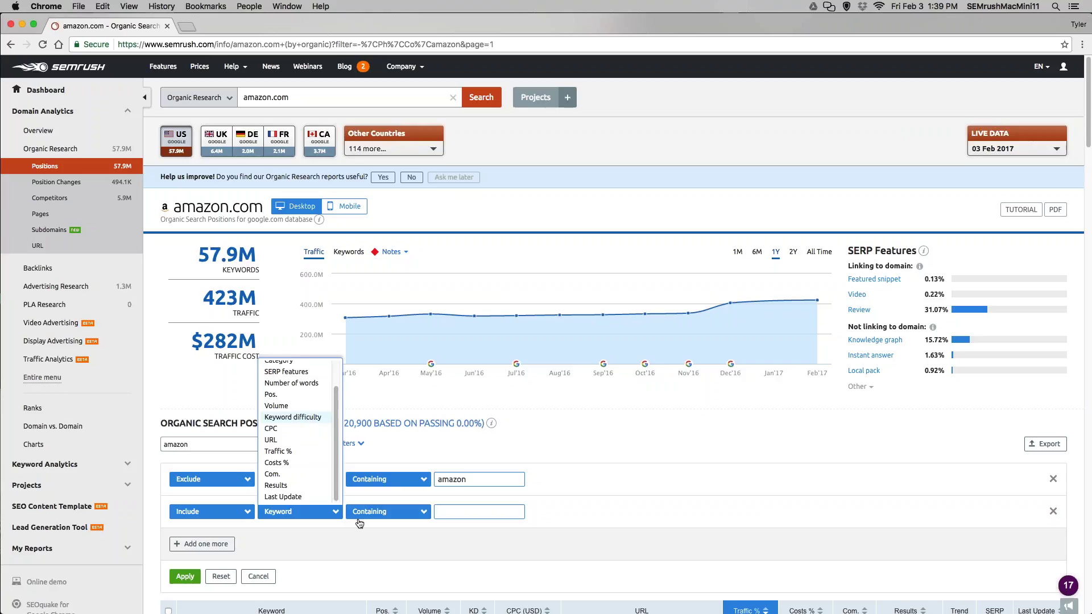
{"action": "key", "text": "Return"}
{"action": "left_click", "coordinate": [385, 512]}
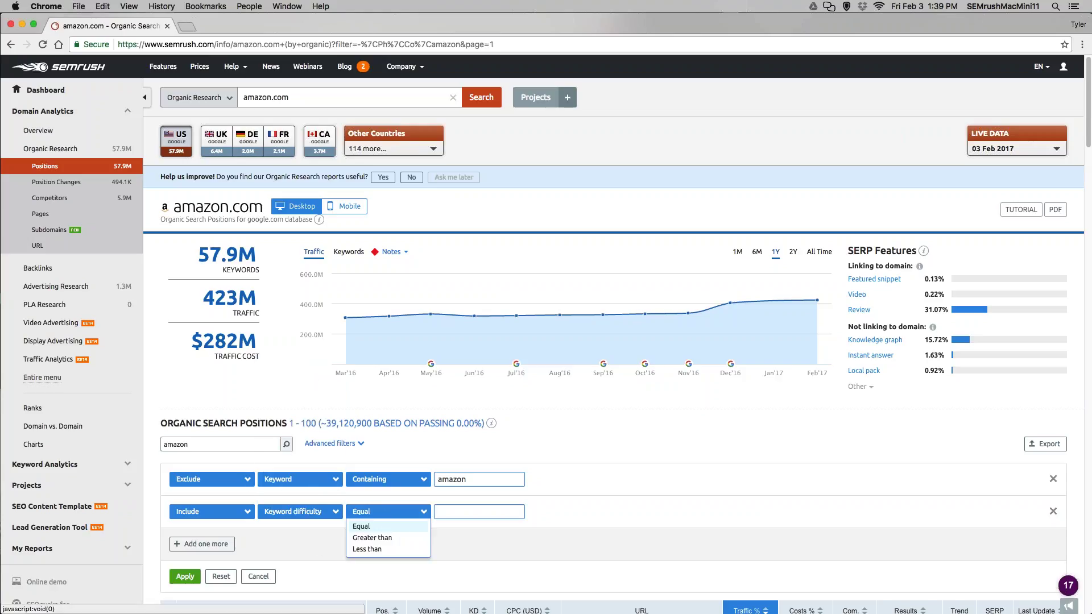
{"action": "left_click", "coordinate": [374, 550]}
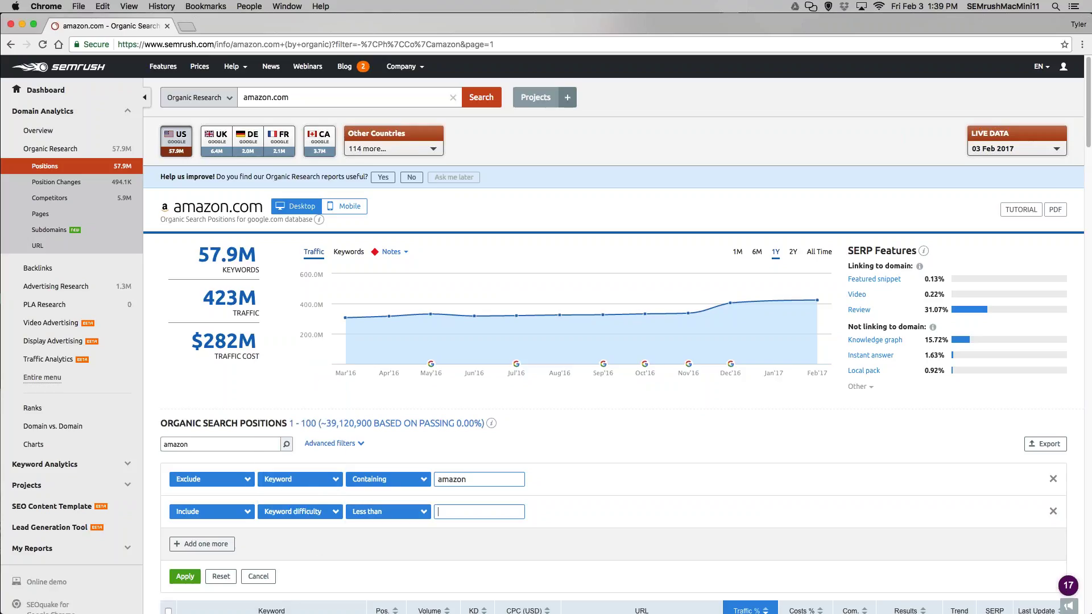
{"action": "type", "text": "60"}
{"action": "key", "text": "Return"}
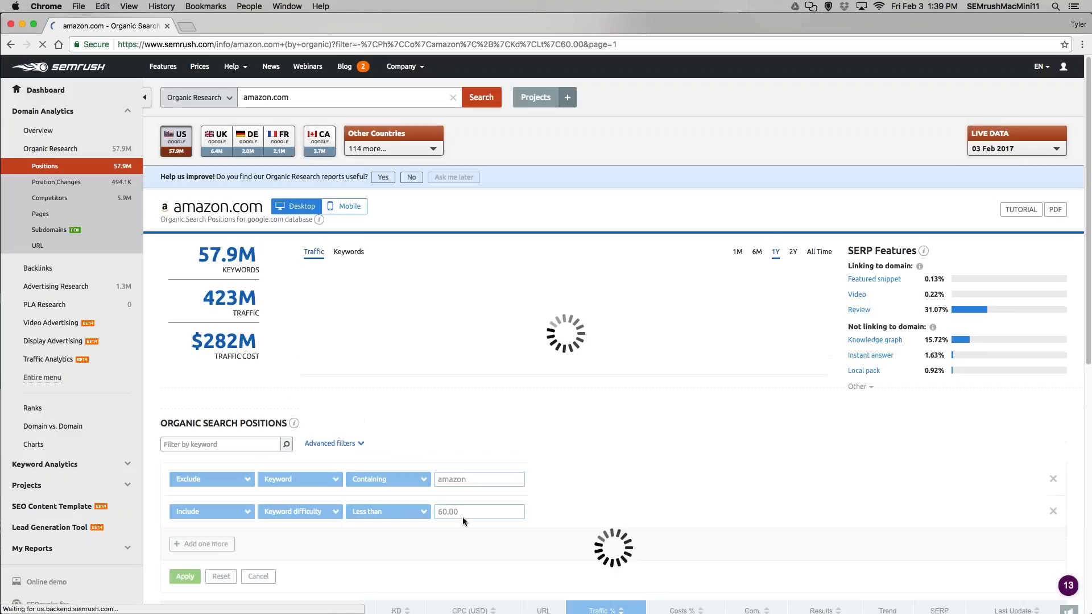
Step: Review the filtered keyword list and check the Google update marker at Dec'16 on the traffic chart
{"action": "scroll", "coordinate": [462, 517], "scroll_direction": "down", "scroll_amount": 8}
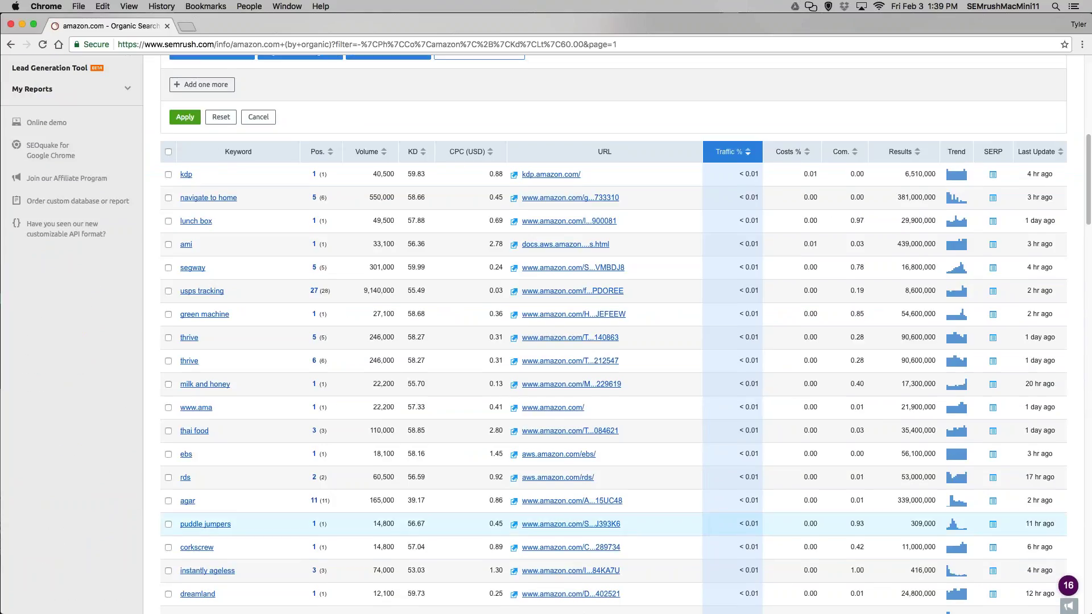
{"action": "scroll", "coordinate": [546, 334], "scroll_direction": "up", "scroll_amount": 8}
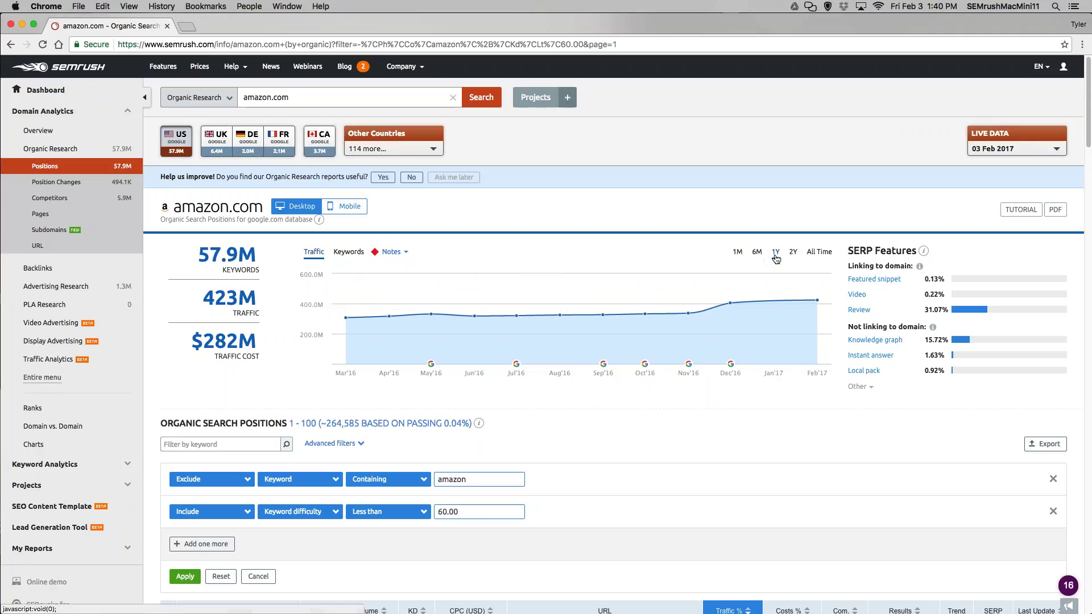
{"action": "left_click", "coordinate": [732, 370]}
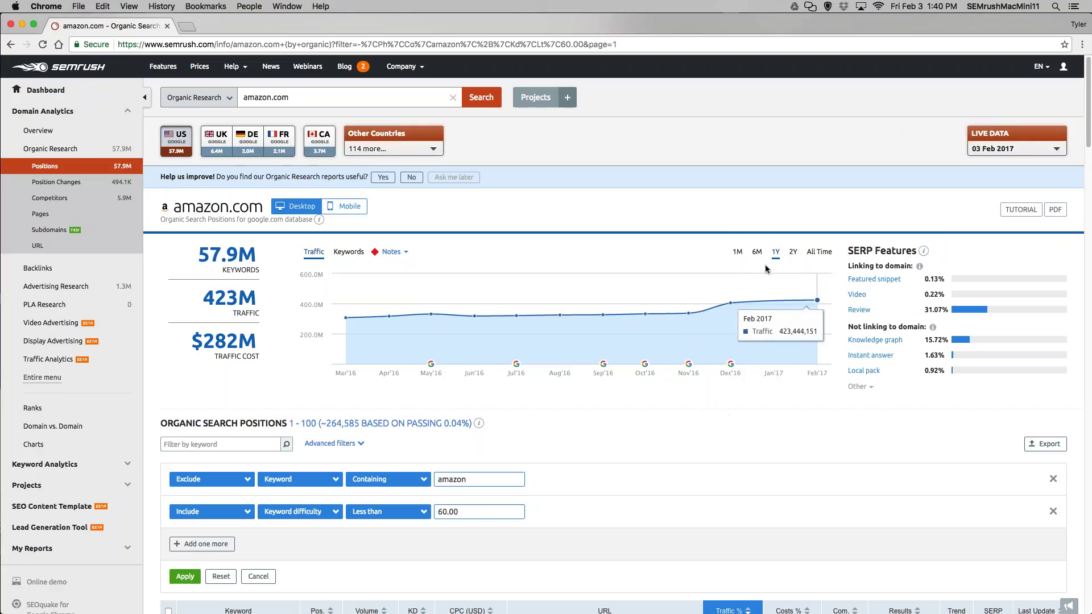
Step: Show the all-time traffic trend, load the Dec 2015 historical data, and review the organic positions for that month
{"action": "left_click", "coordinate": [819, 253]}
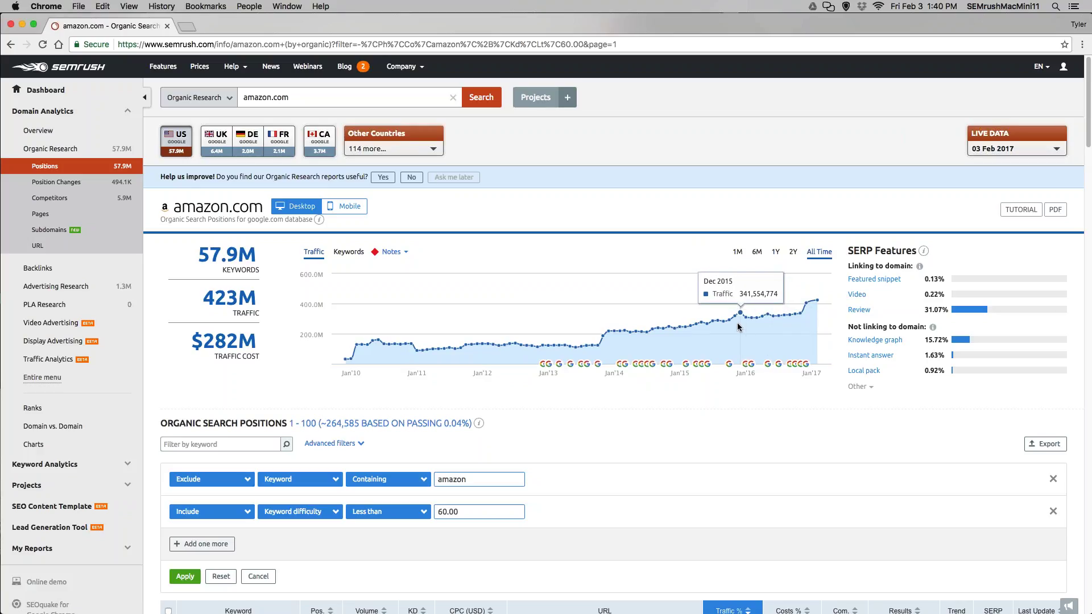
{"action": "left_click", "coordinate": [1044, 152]}
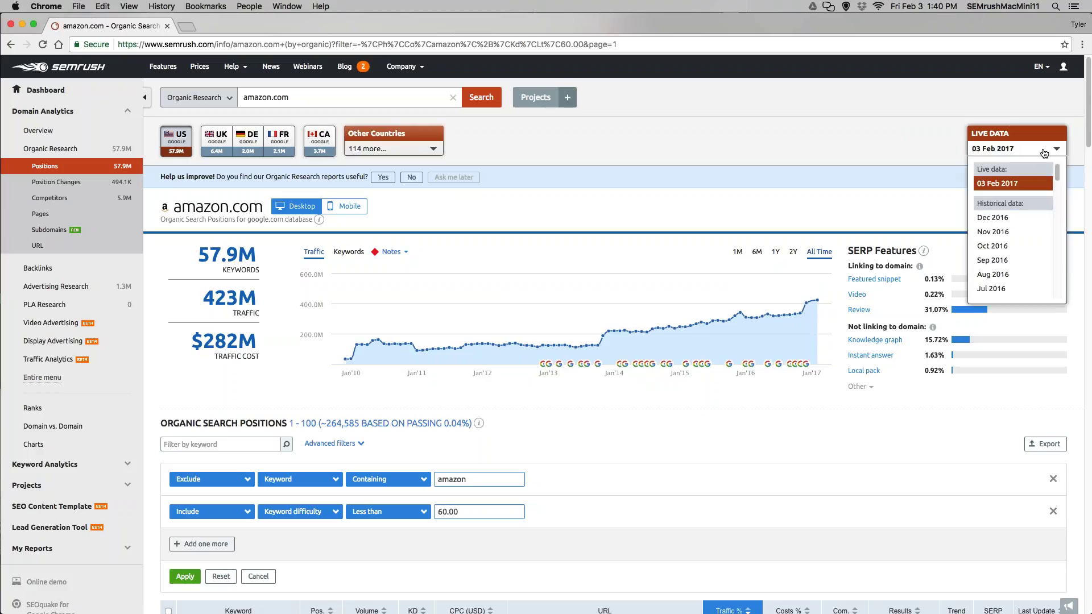
{"action": "scroll", "coordinate": [1036, 246], "scroll_direction": "down", "scroll_amount": 2}
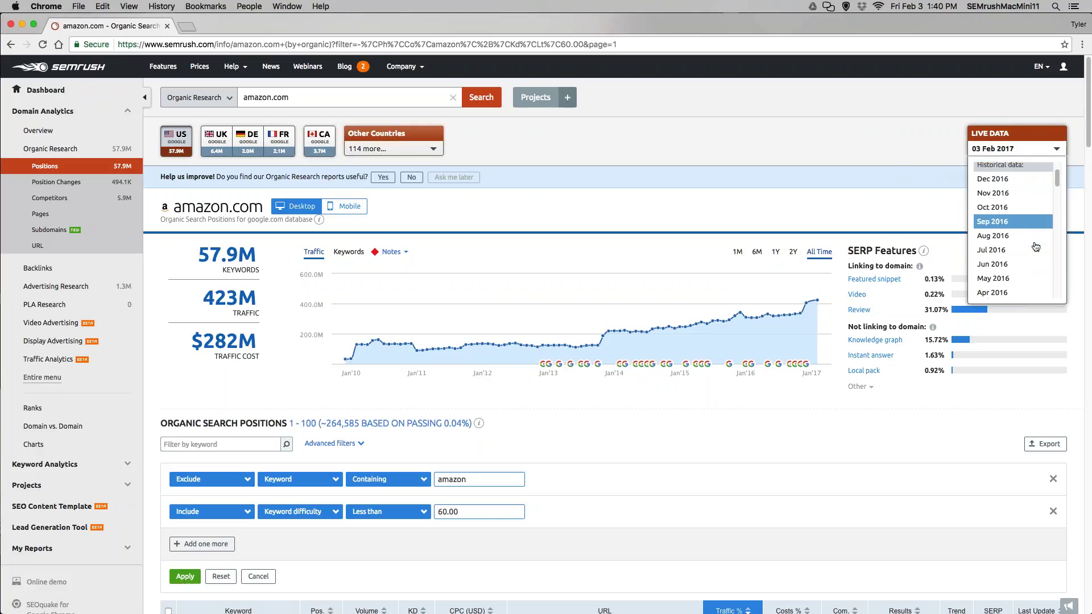
{"action": "scroll", "coordinate": [1036, 247], "scroll_direction": "down", "scroll_amount": 5}
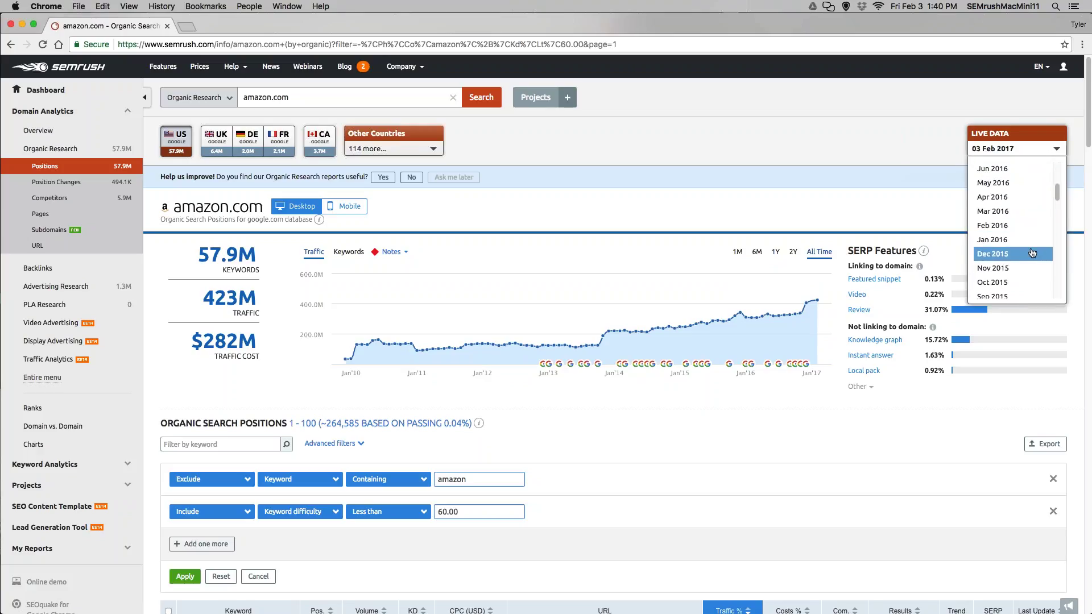
{"action": "left_click", "coordinate": [1033, 253]}
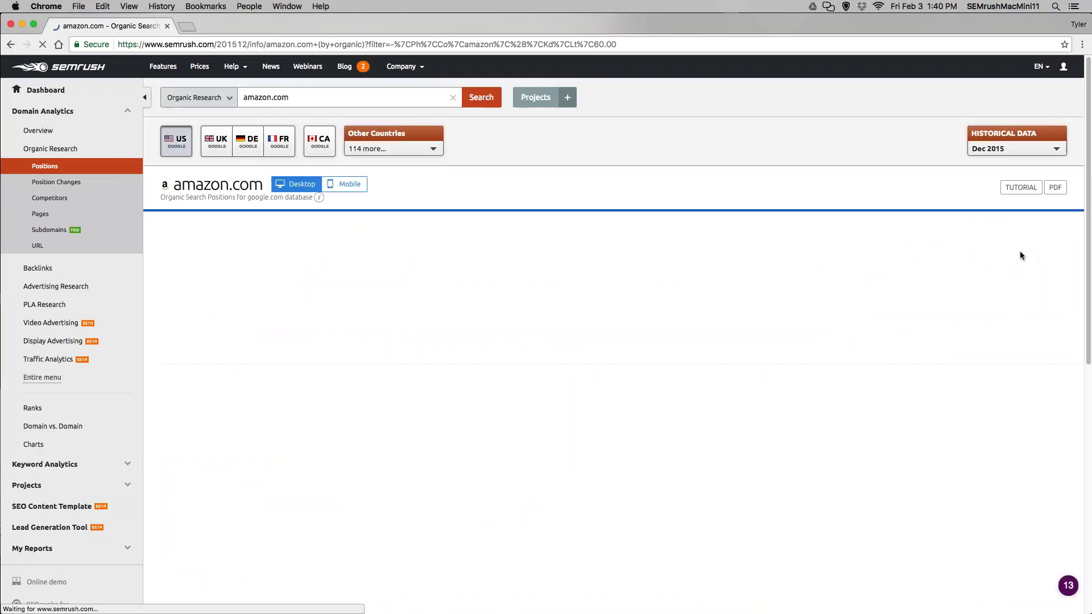
{"action": "mouse_move", "coordinate": [815, 291]}
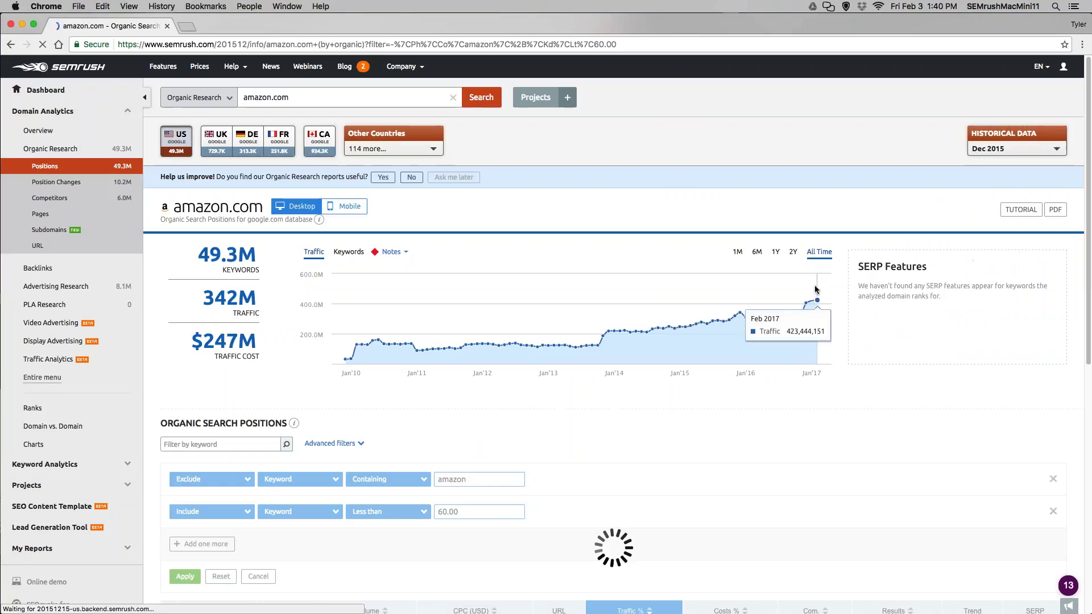
{"action": "scroll", "coordinate": [816, 291], "scroll_direction": "down", "scroll_amount": 2}
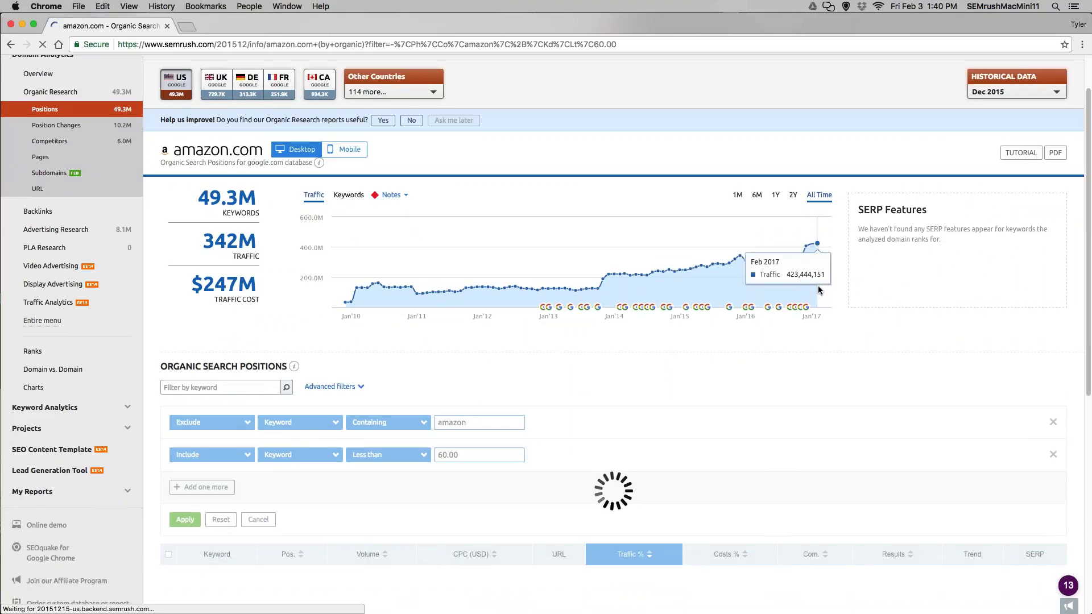
{"action": "scroll", "coordinate": [818, 285], "scroll_direction": "down", "scroll_amount": 5}
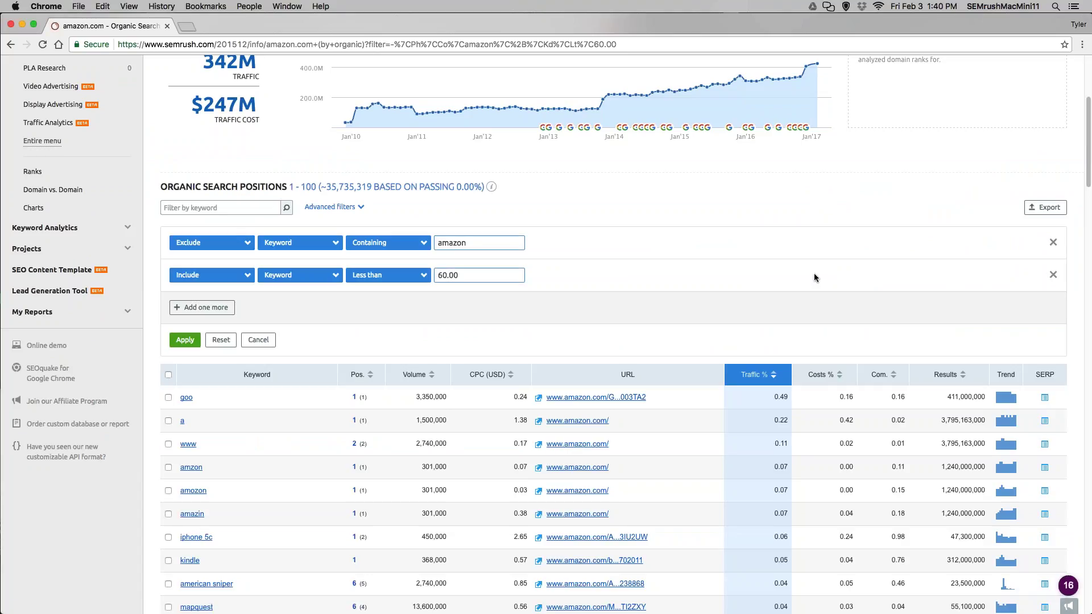
{"action": "scroll", "coordinate": [814, 278], "scroll_direction": "up", "scroll_amount": 5}
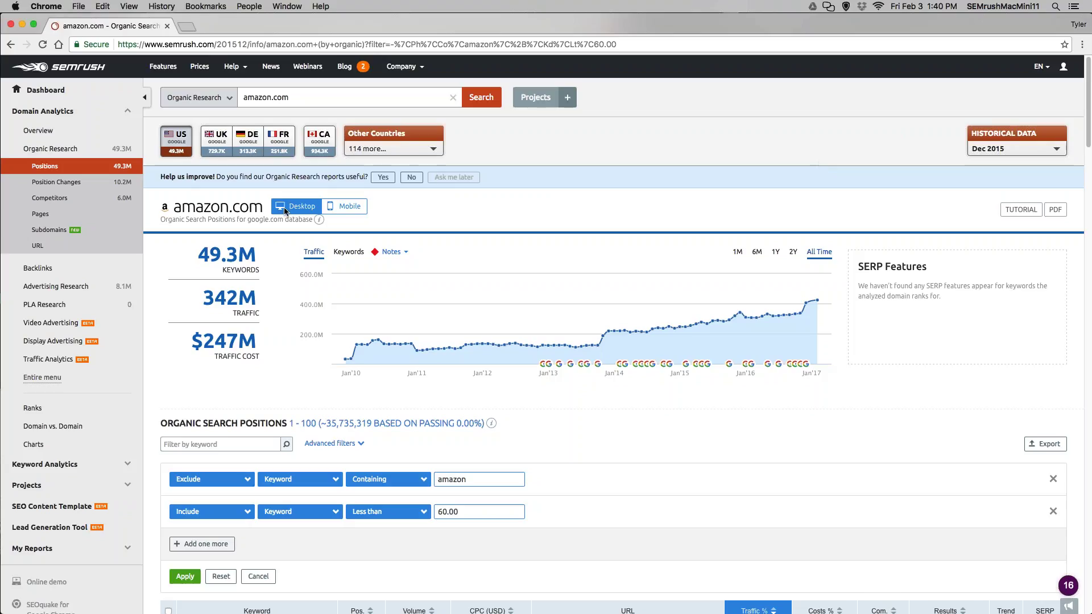
Step: Switch the organic positions to mobile results and examine the position distribution trend around Dec 2015
{"action": "left_click", "coordinate": [329, 210]}
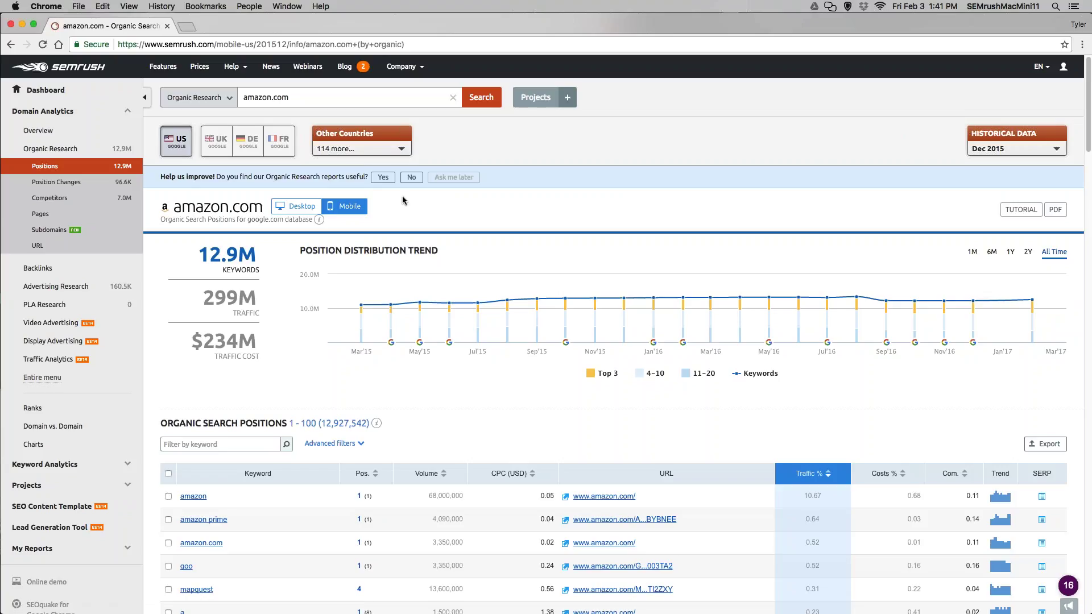
{"action": "mouse_move", "coordinate": [616, 344]}
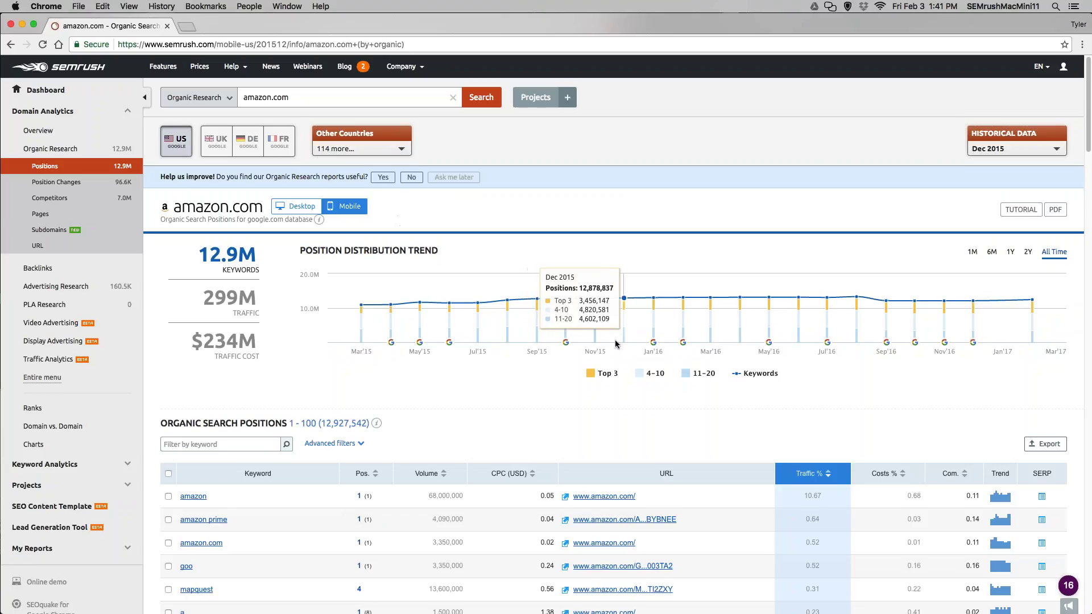
{"action": "scroll", "coordinate": [616, 345], "scroll_direction": "down", "scroll_amount": 3}
{"action": "scroll", "coordinate": [556, 273], "scroll_direction": "up", "scroll_amount": 3}
Step: Return the organic positions to the live data of 03 Feb 2017 and to desktop results
{"action": "left_click", "coordinate": [1049, 151]}
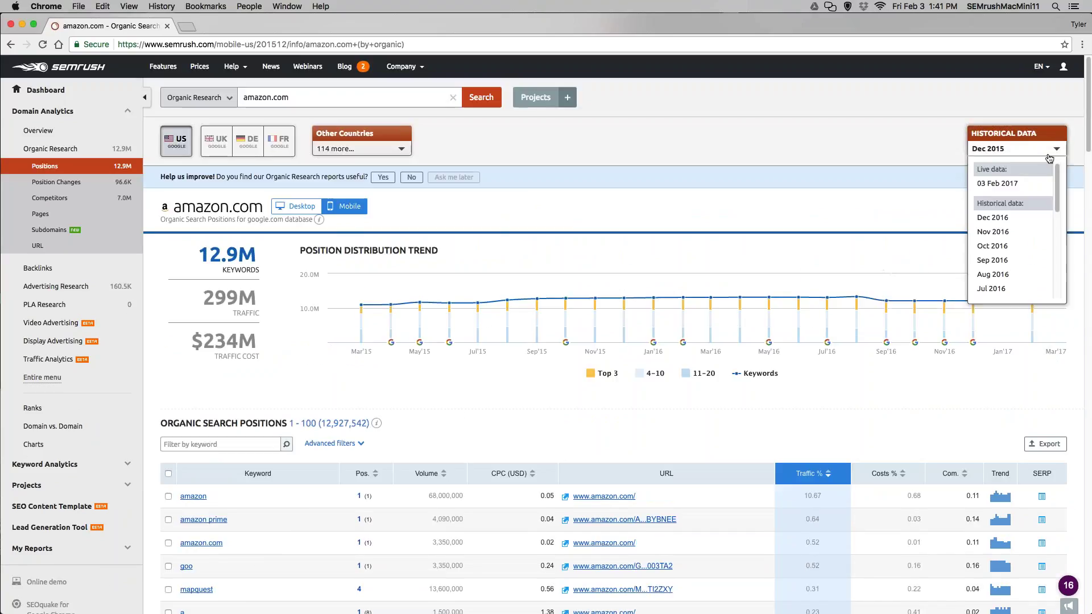
{"action": "left_click", "coordinate": [1018, 183]}
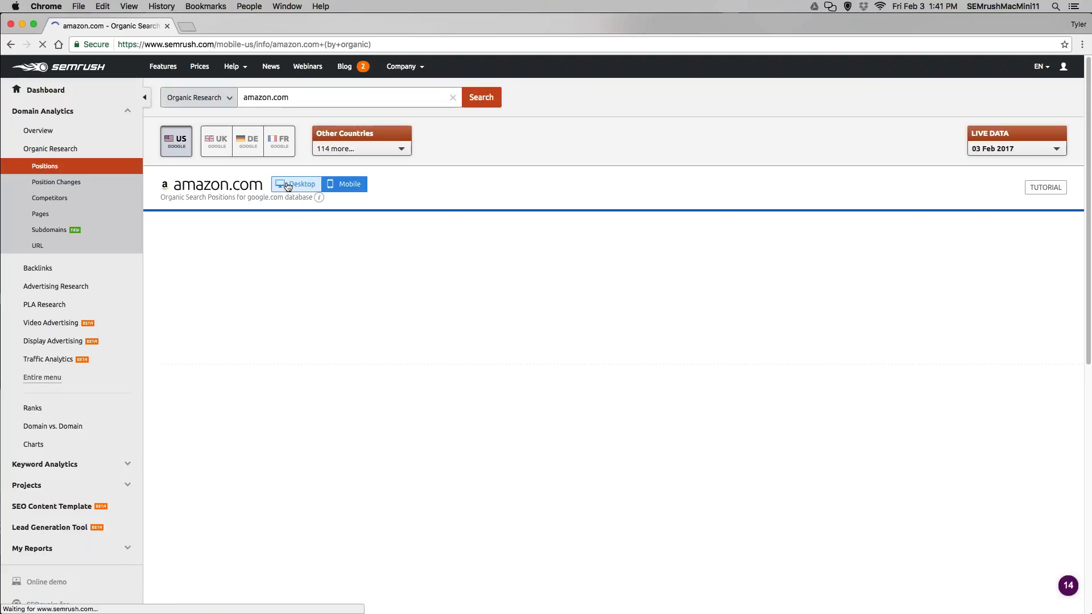
{"action": "left_click", "coordinate": [287, 186]}
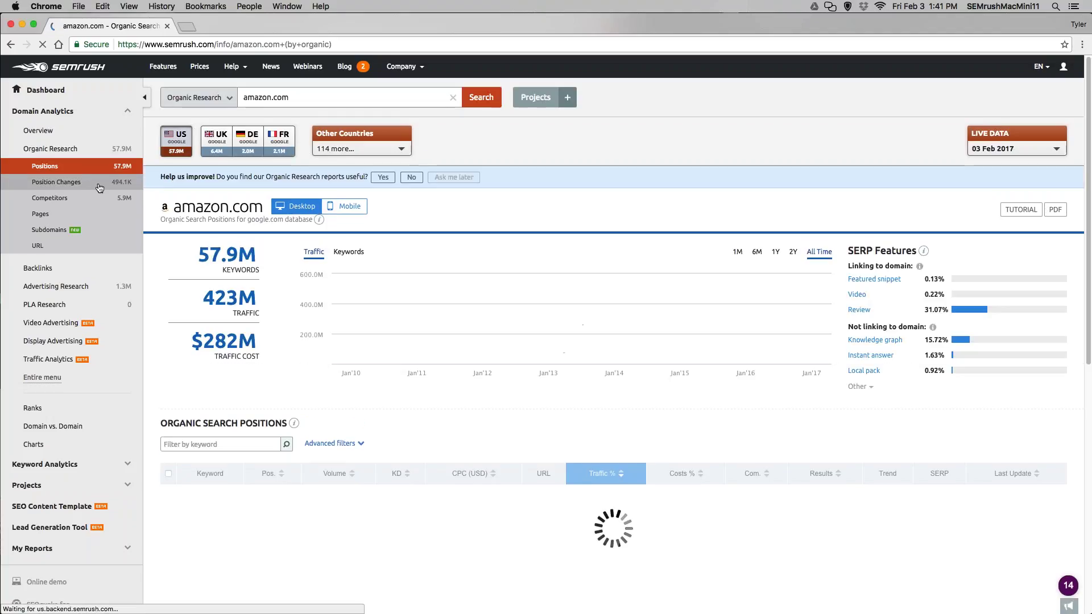
Step: Open the Position Changes report for amazon.com and review its new and lost keywords
{"action": "left_click", "coordinate": [100, 182]}
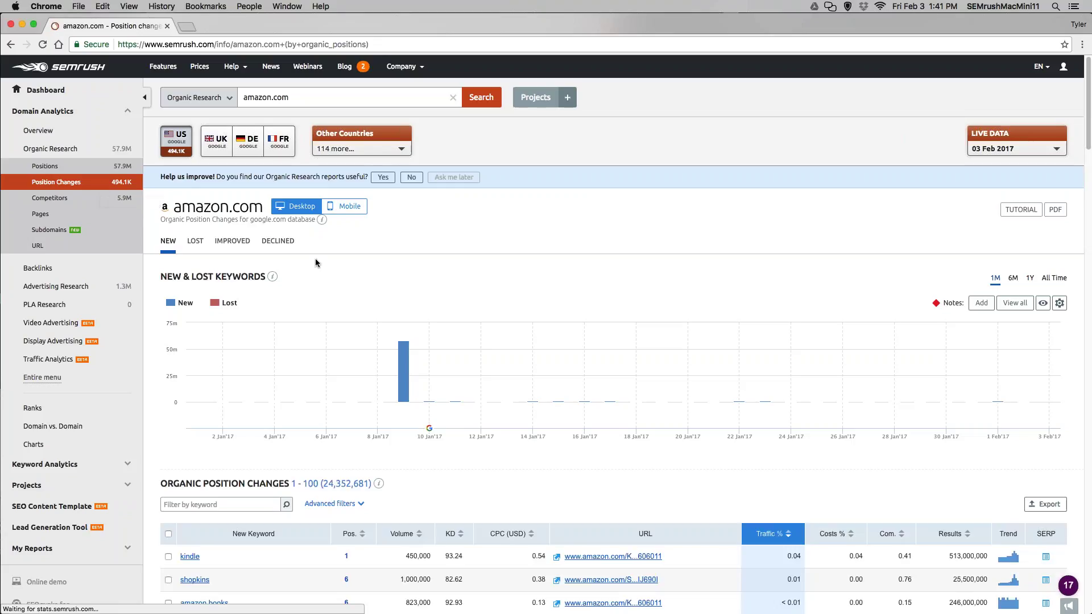
{"action": "scroll", "coordinate": [316, 263], "scroll_direction": "down", "scroll_amount": 1}
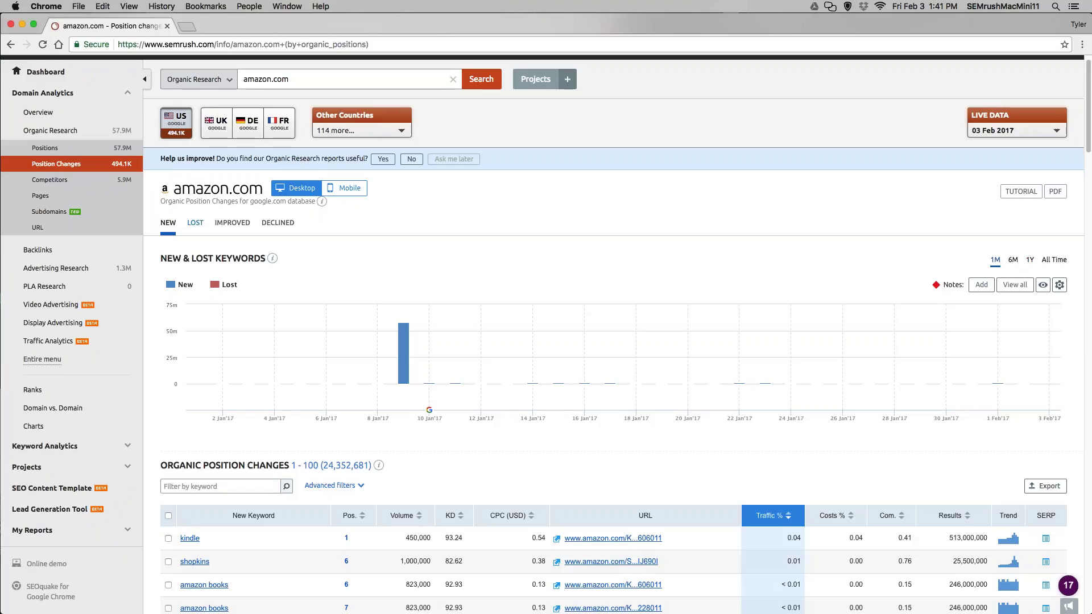
{"action": "left_click", "coordinate": [195, 223]}
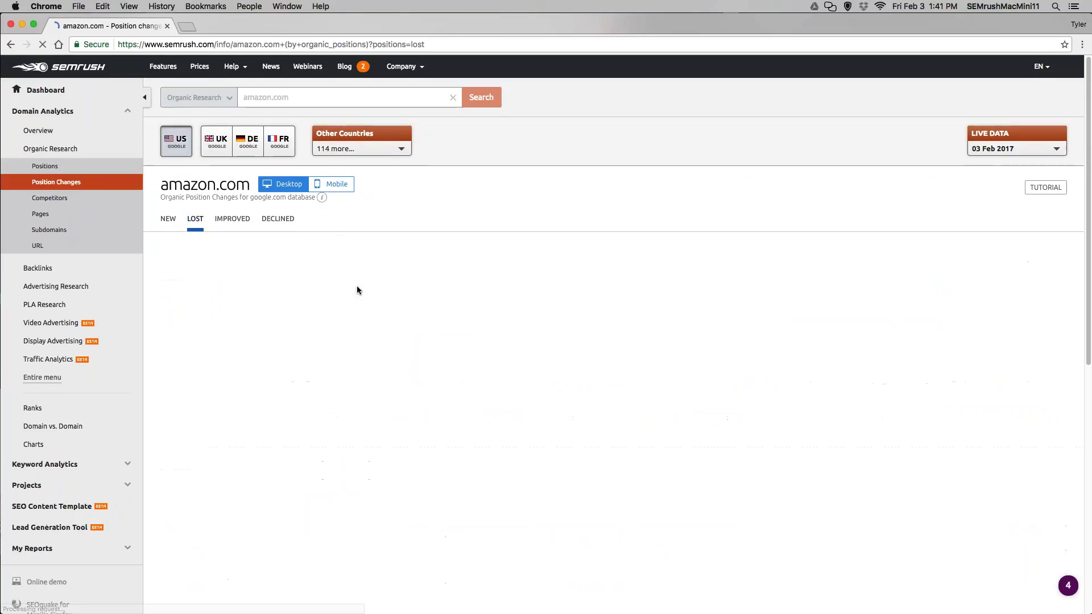
{"action": "scroll", "coordinate": [356, 289], "scroll_direction": "down", "scroll_amount": 5}
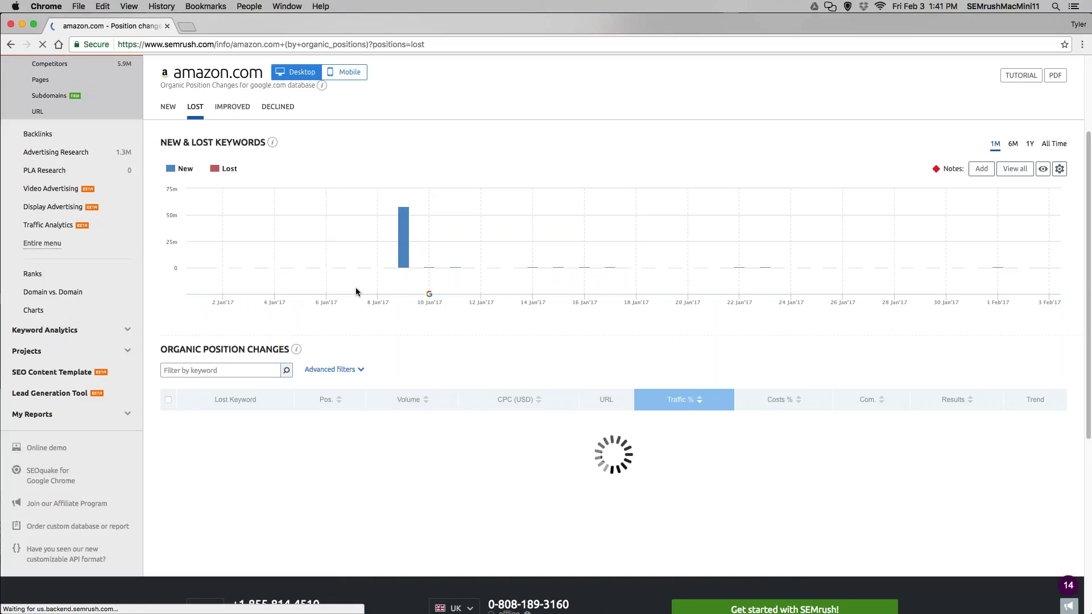
{"action": "scroll", "coordinate": [355, 291], "scroll_direction": "down", "scroll_amount": 3}
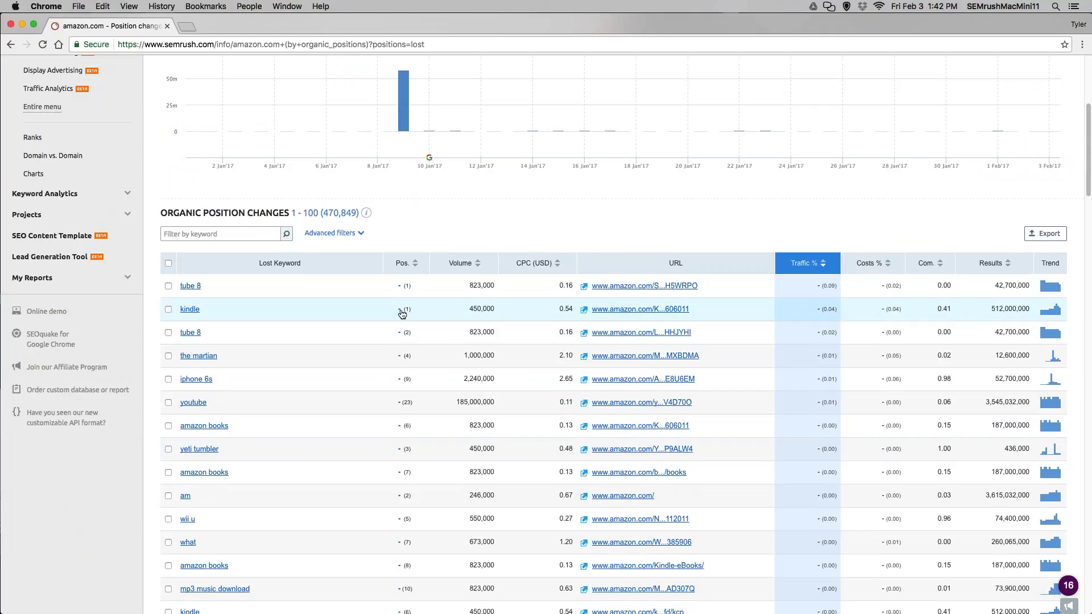
{"action": "scroll", "coordinate": [469, 320], "scroll_direction": "up", "scroll_amount": 5}
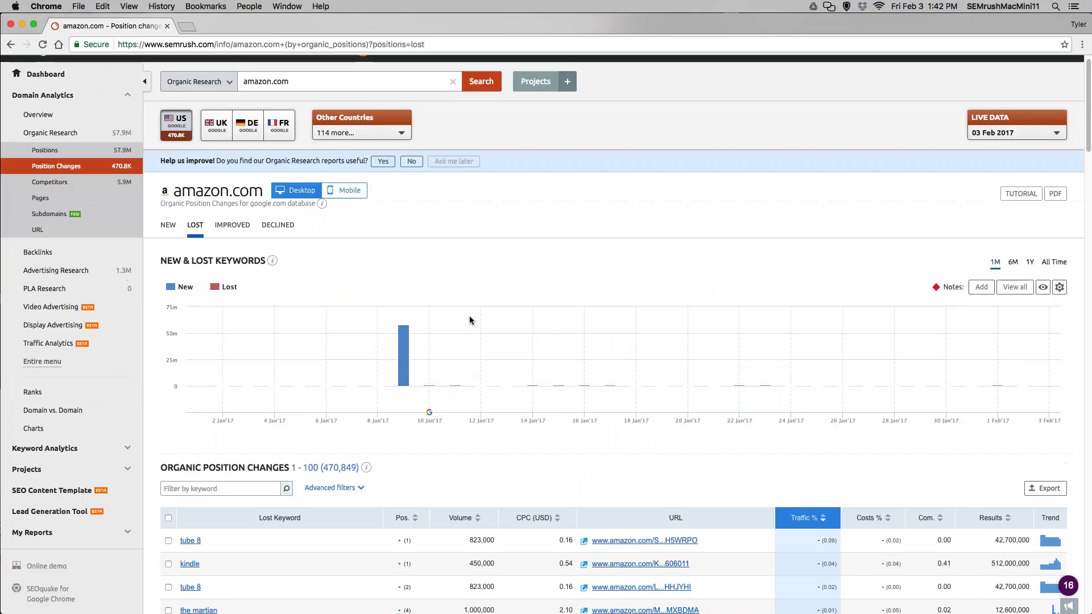
Step: Show the improved keywords in the position changes and examine the daily chart and the Position Difference column
{"action": "left_click", "coordinate": [239, 227]}
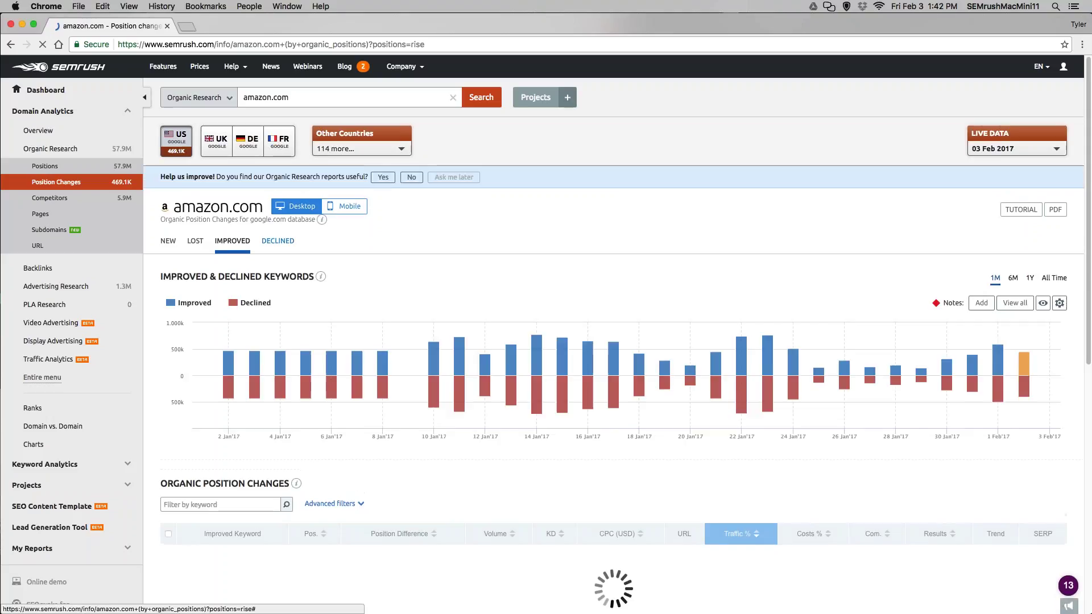
{"action": "scroll", "coordinate": [500, 256], "scroll_direction": "down", "scroll_amount": 5}
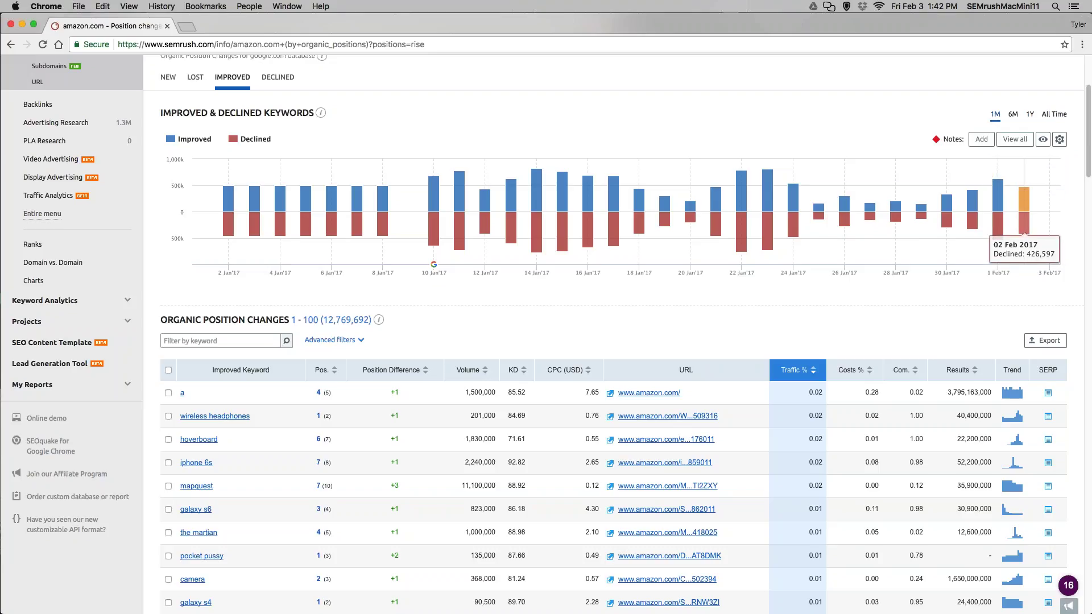
{"action": "scroll", "coordinate": [481, 460], "scroll_direction": "down", "scroll_amount": 2}
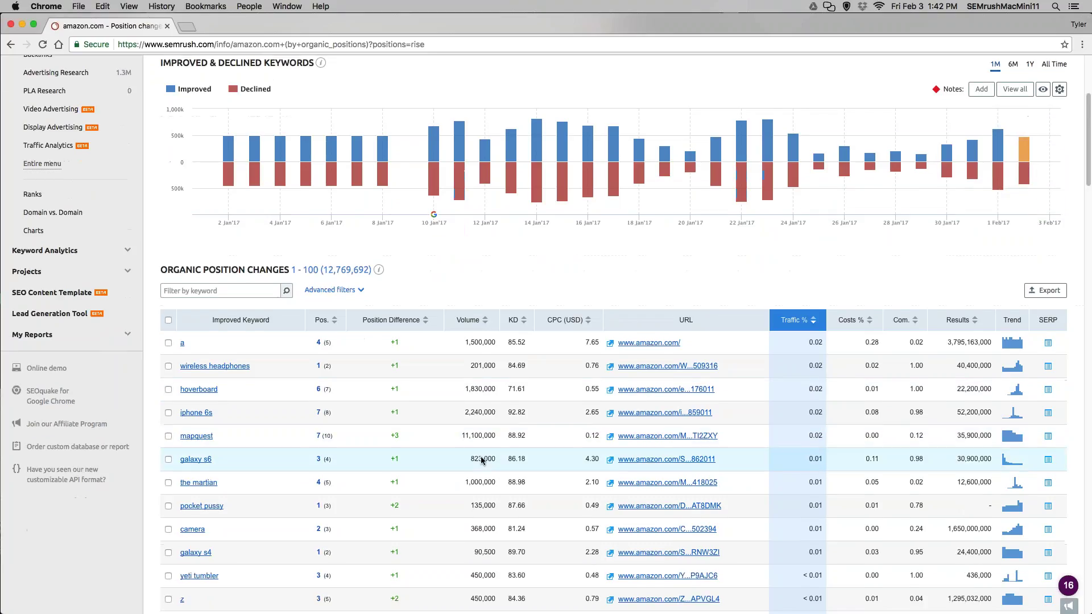
{"action": "scroll", "coordinate": [481, 461], "scroll_direction": "down", "scroll_amount": 2}
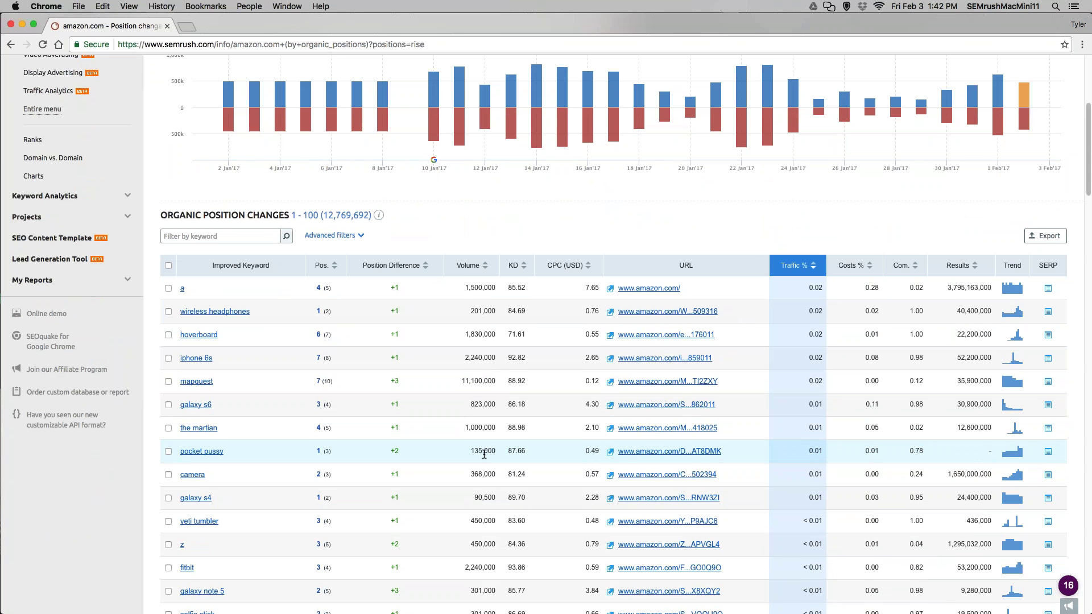
{"action": "scroll", "coordinate": [484, 455], "scroll_direction": "up", "scroll_amount": 10}
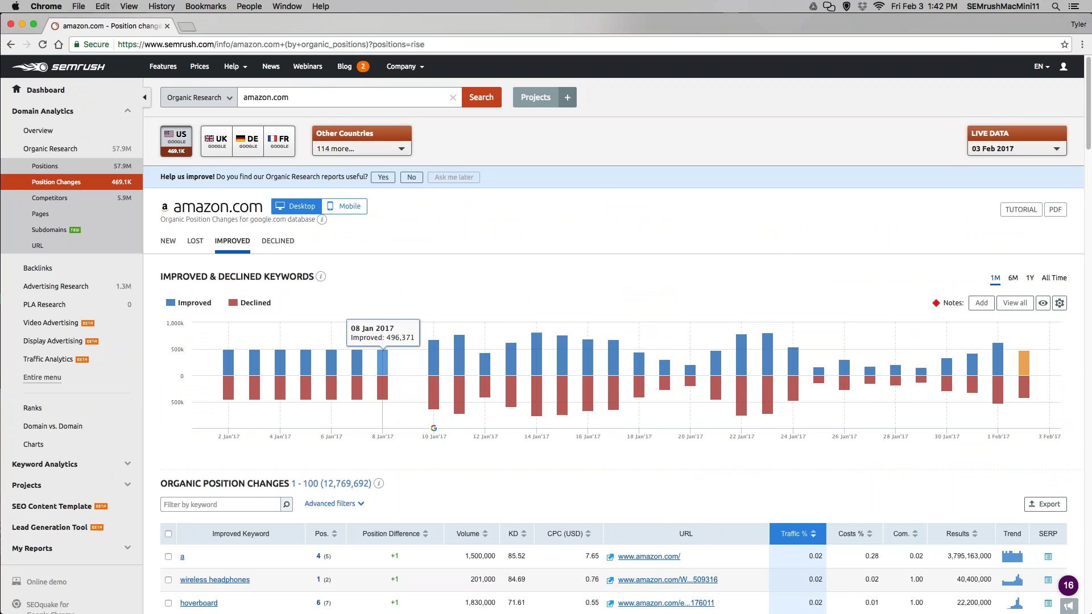
{"action": "scroll", "coordinate": [382, 364], "scroll_direction": "down", "scroll_amount": 11}
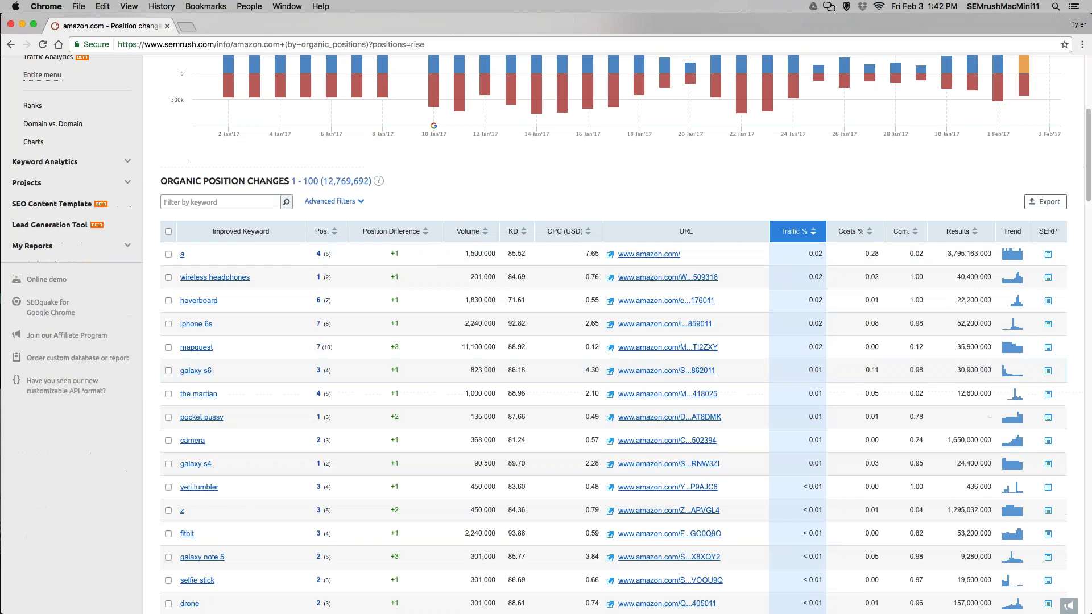
{"action": "mouse_move", "coordinate": [387, 235]}
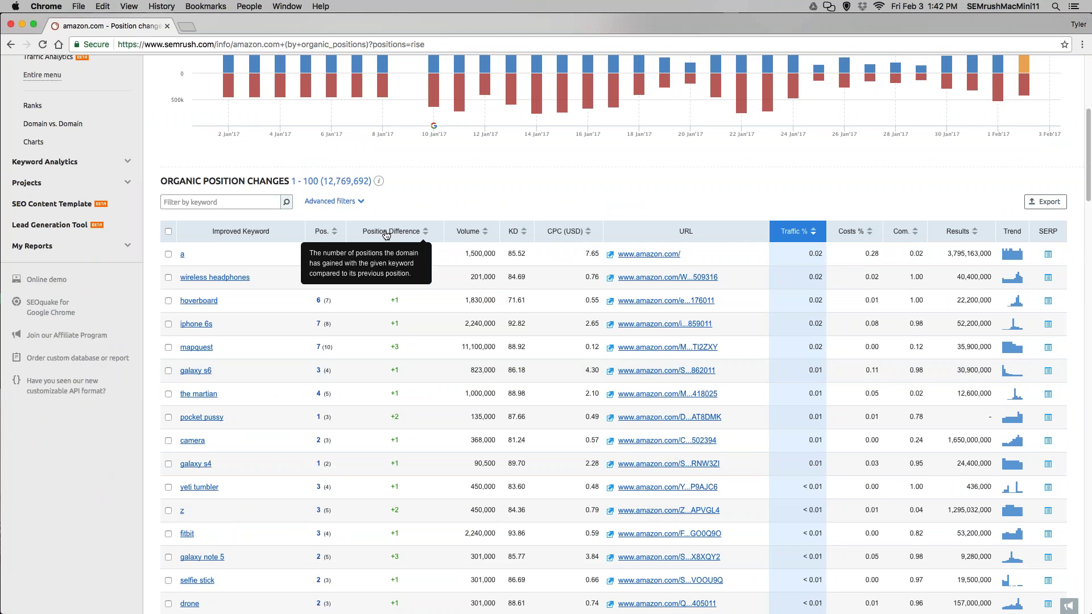
{"action": "scroll", "coordinate": [414, 275], "scroll_direction": "up", "scroll_amount": 11}
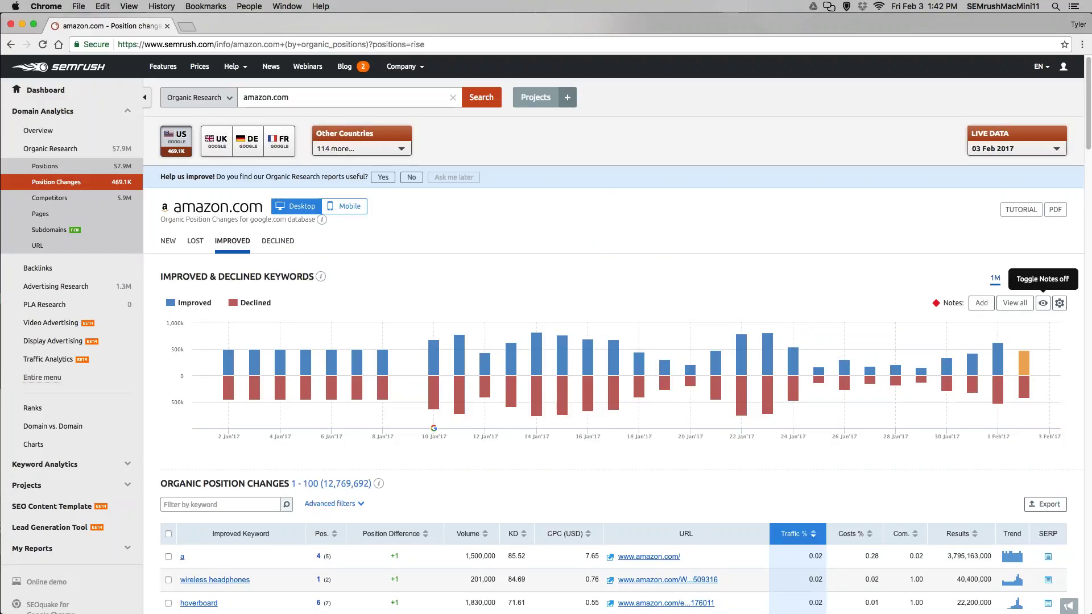
Step: Open the organic Competitors report for amazon.com and review the competitive positioning map and competitor list
{"action": "left_click", "coordinate": [45, 199]}
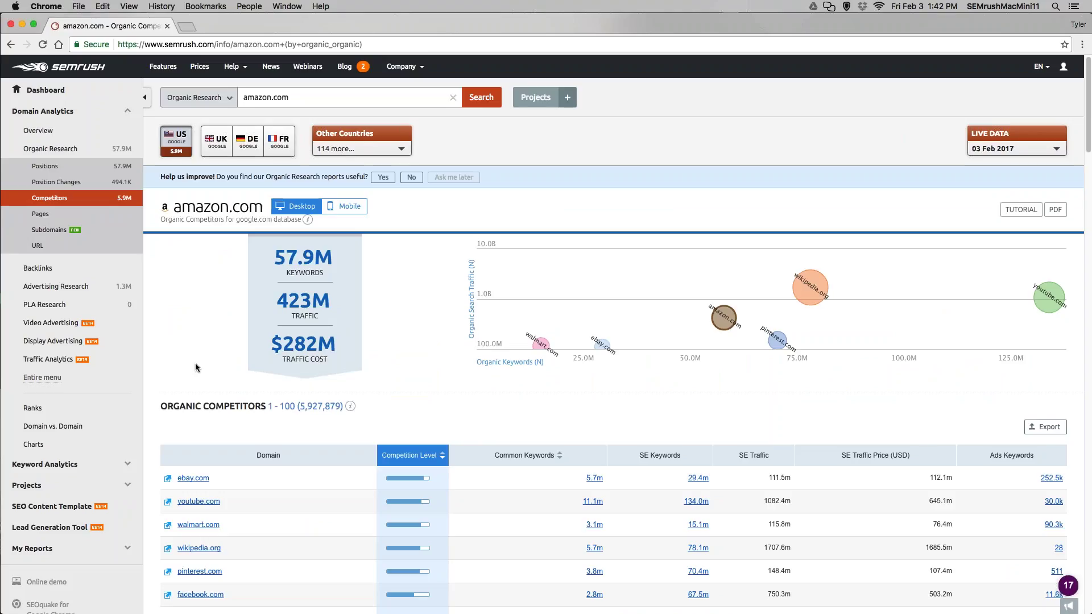
{"action": "scroll", "coordinate": [196, 363], "scroll_direction": "down", "scroll_amount": 5}
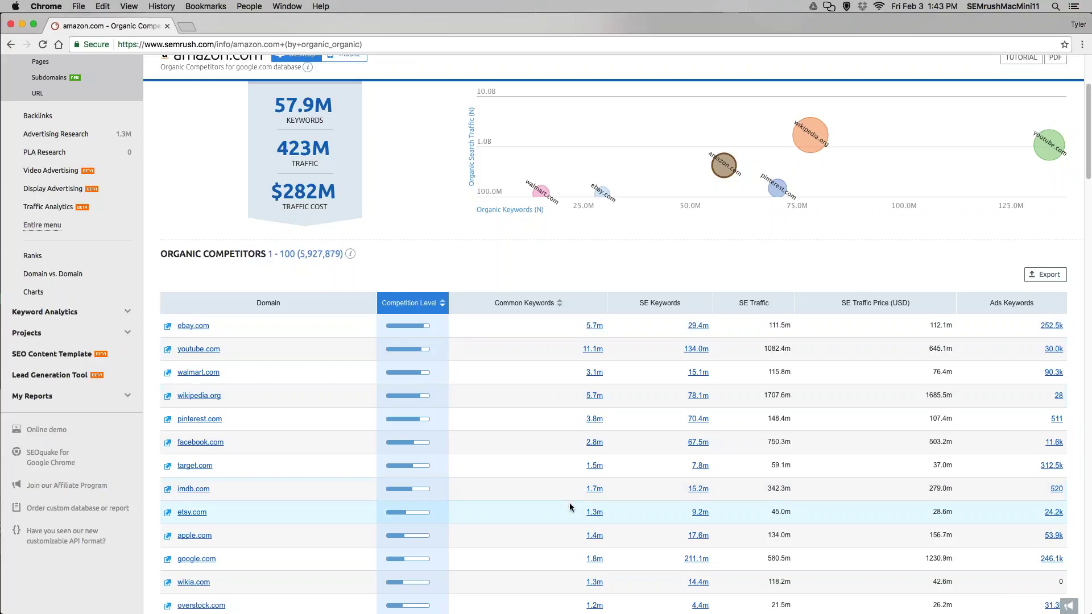
{"action": "scroll", "coordinate": [571, 507], "scroll_direction": "up", "scroll_amount": 3}
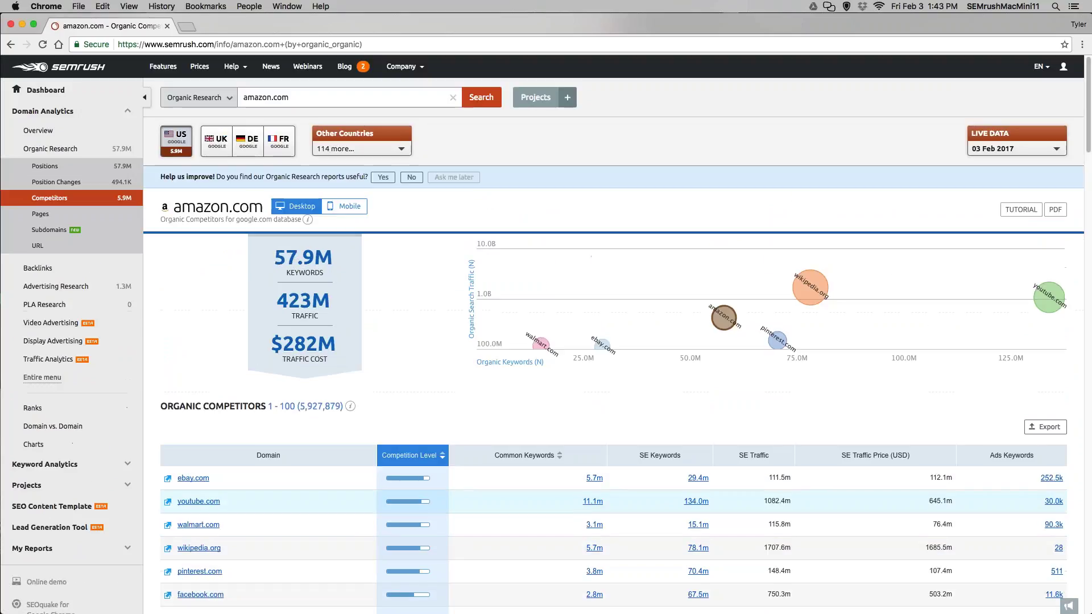
Step: Open the organic Pages report, view the Amazon Prime One Year Membership page's overview, and check its URL in the search field
{"action": "left_click", "coordinate": [46, 222]}
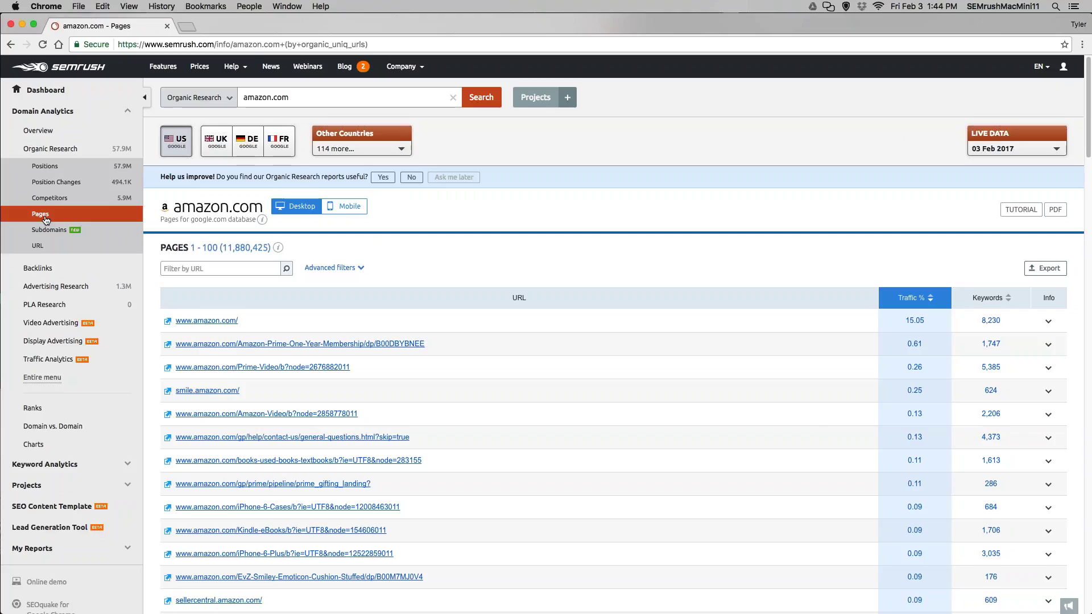
{"action": "left_click", "coordinate": [308, 348]}
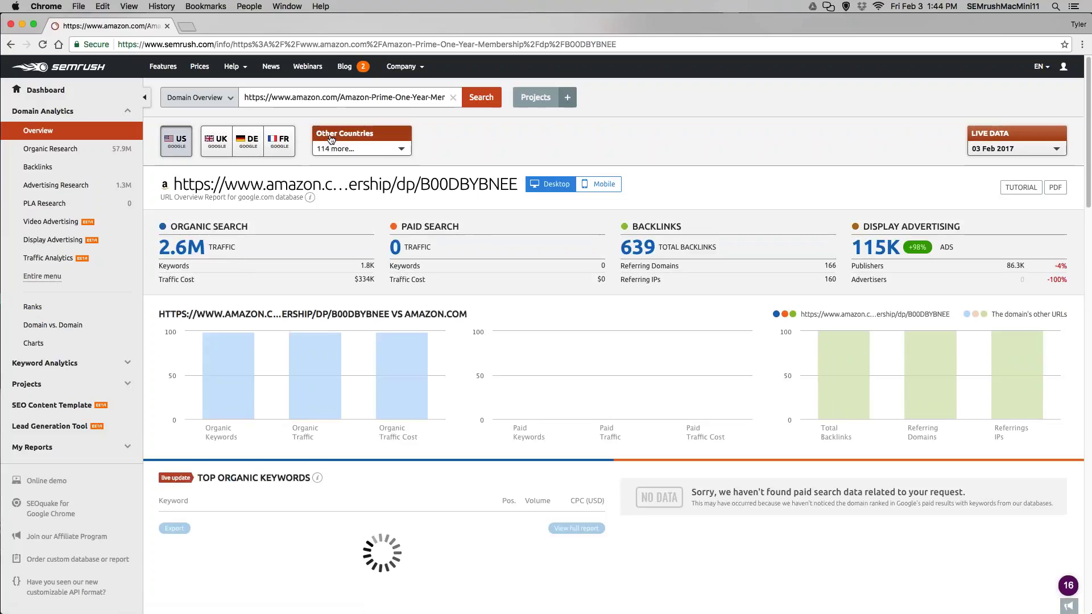
{"action": "left_click", "coordinate": [278, 98]}
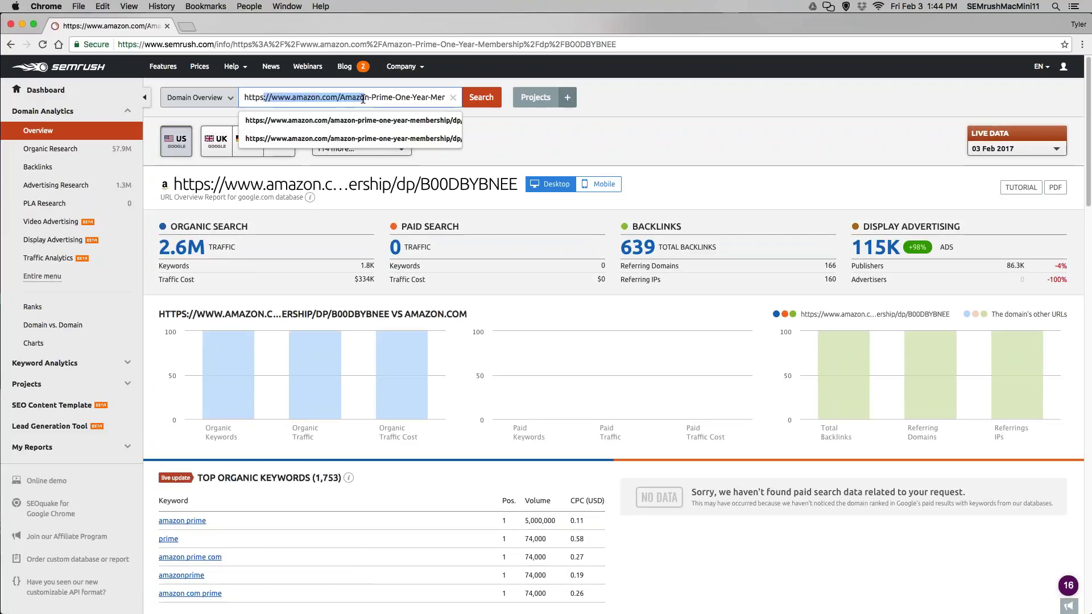
{"action": "left_click", "coordinate": [592, 157]}
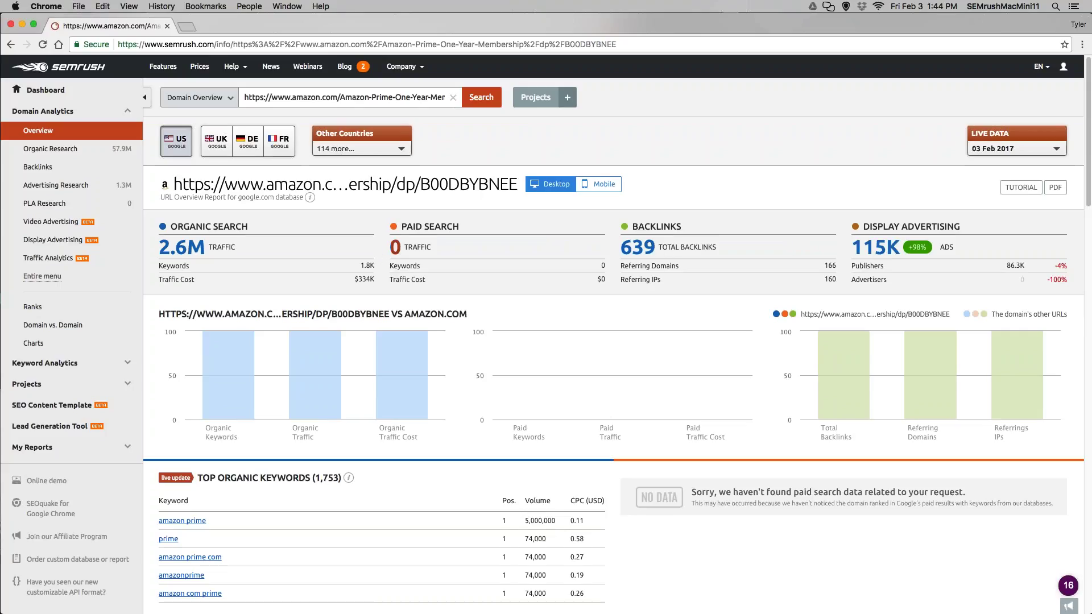
Step: Open the organic search positions report for the Amazon Prime One Year Membership page and review its ranking keywords
{"action": "left_click", "coordinate": [190, 253]}
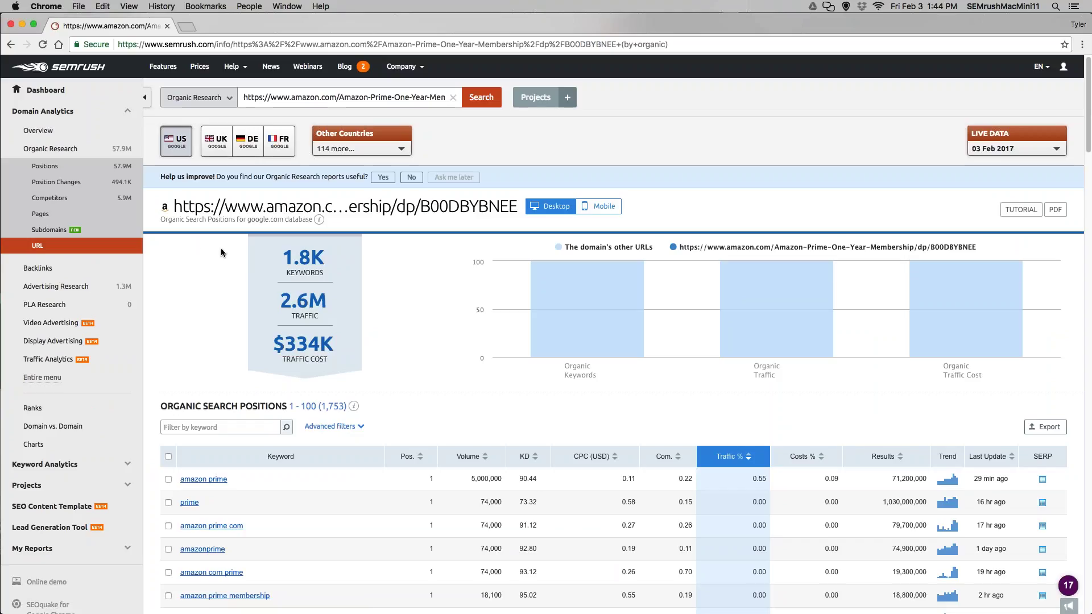
{"action": "scroll", "coordinate": [352, 369], "scroll_direction": "down", "scroll_amount": 5}
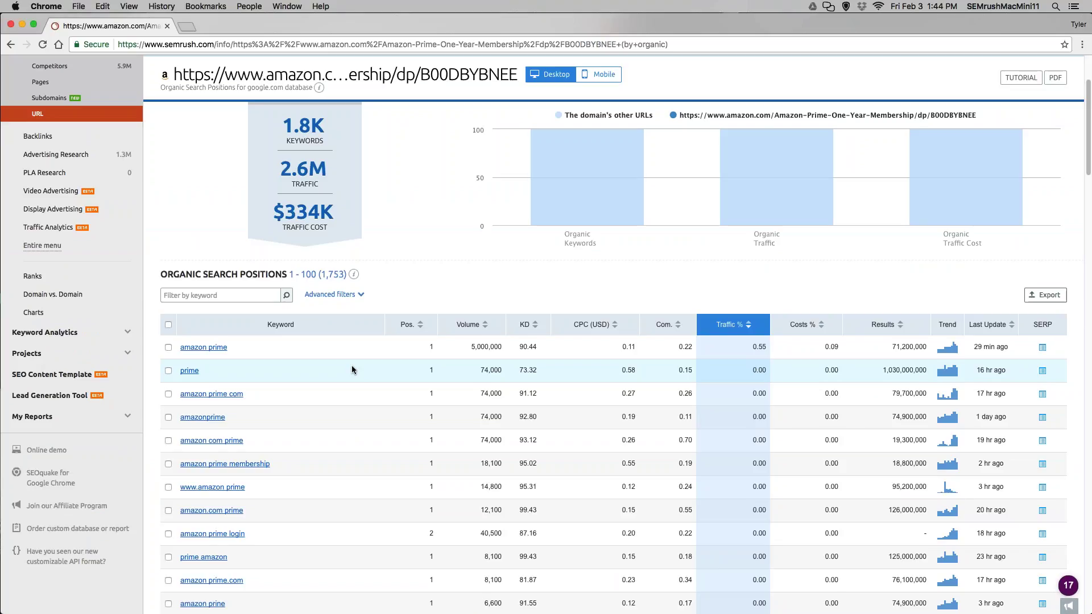
{"action": "scroll", "coordinate": [171, 267], "scroll_direction": "up", "scroll_amount": 2}
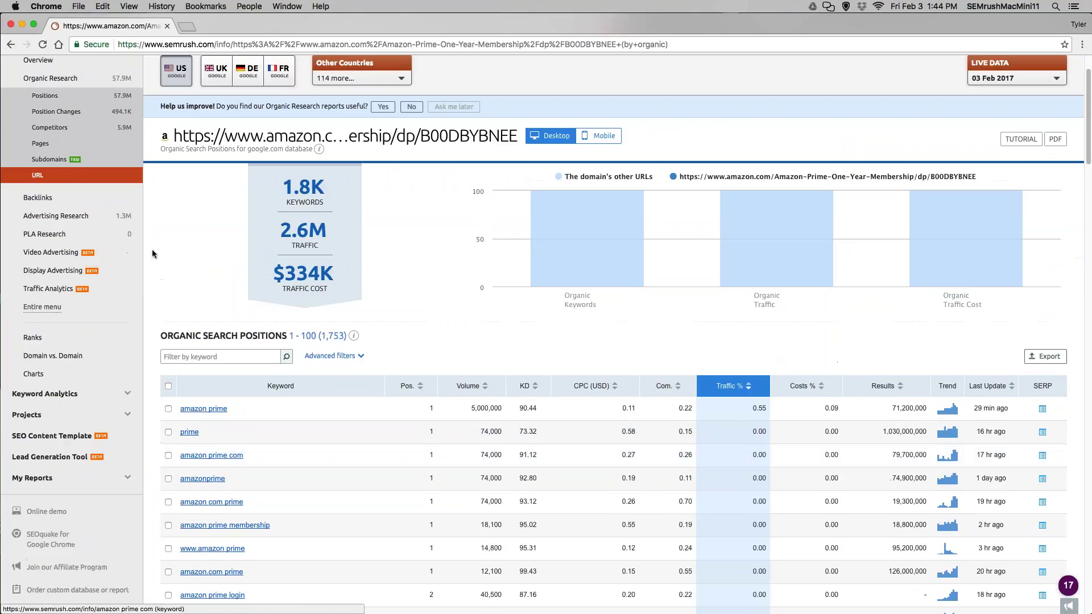
Step: Open the organic Subdomains report for amazon.com and review the subdomains with their traffic and keywords
{"action": "left_click", "coordinate": [60, 162]}
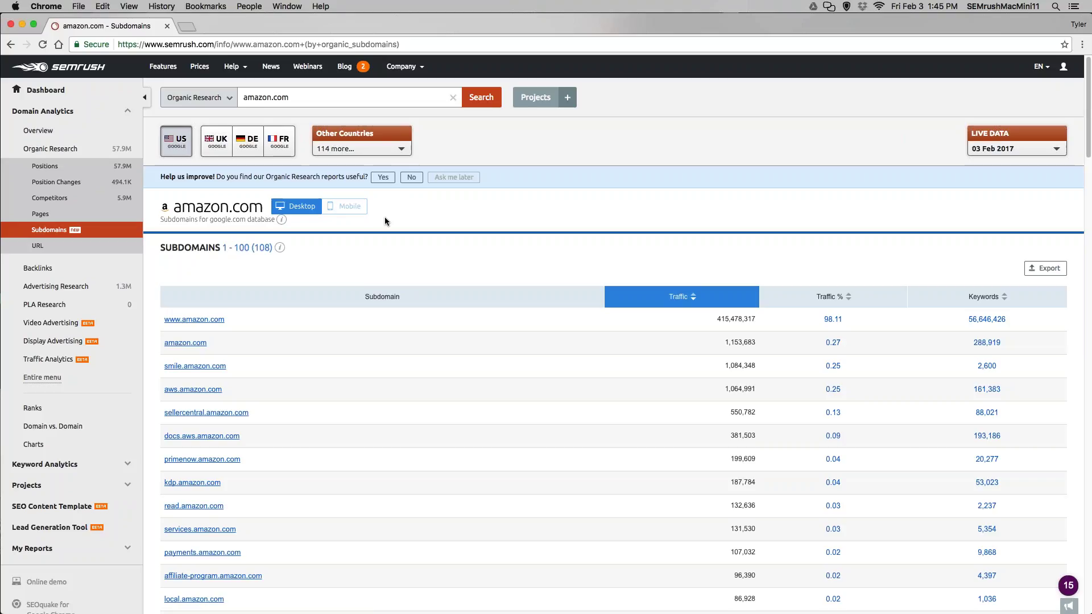
{"action": "scroll", "coordinate": [390, 269], "scroll_direction": "down", "scroll_amount": 3}
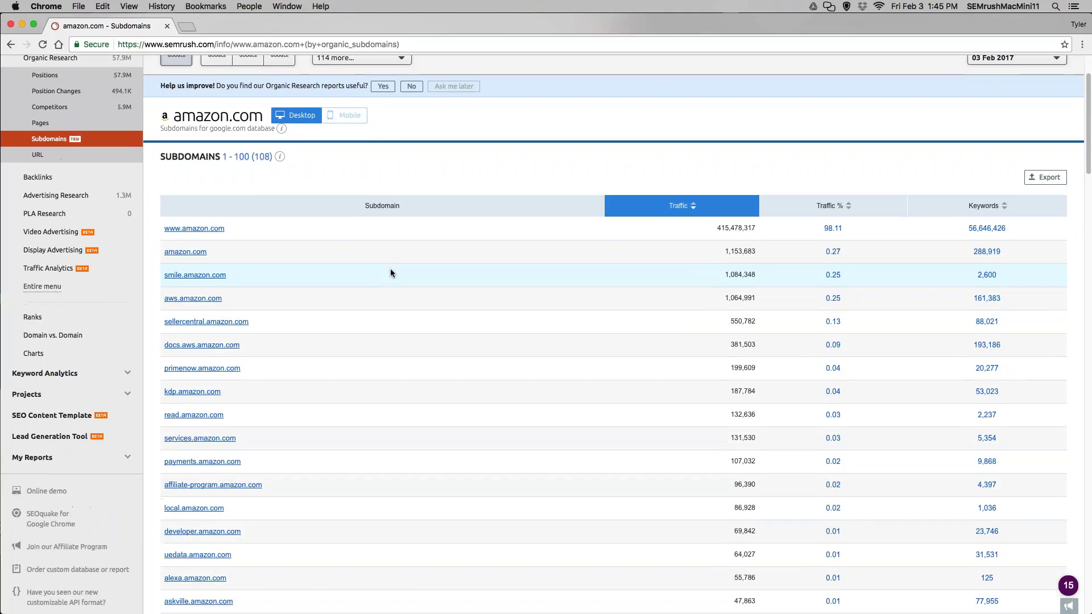
{"action": "scroll", "coordinate": [390, 273], "scroll_direction": "down", "scroll_amount": 1}
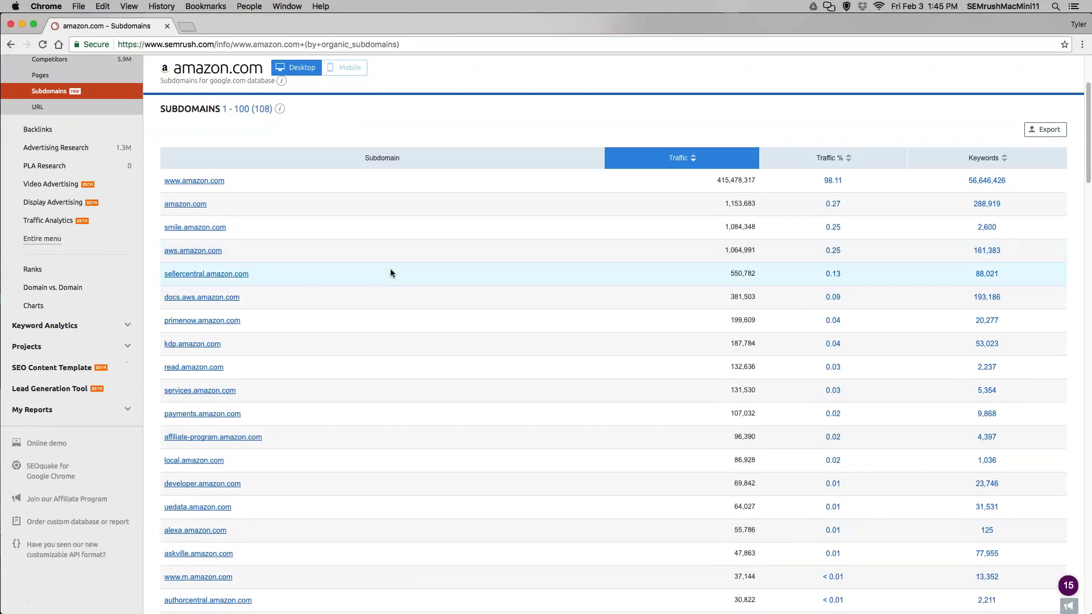
{"action": "scroll", "coordinate": [390, 273], "scroll_direction": "down", "scroll_amount": 2}
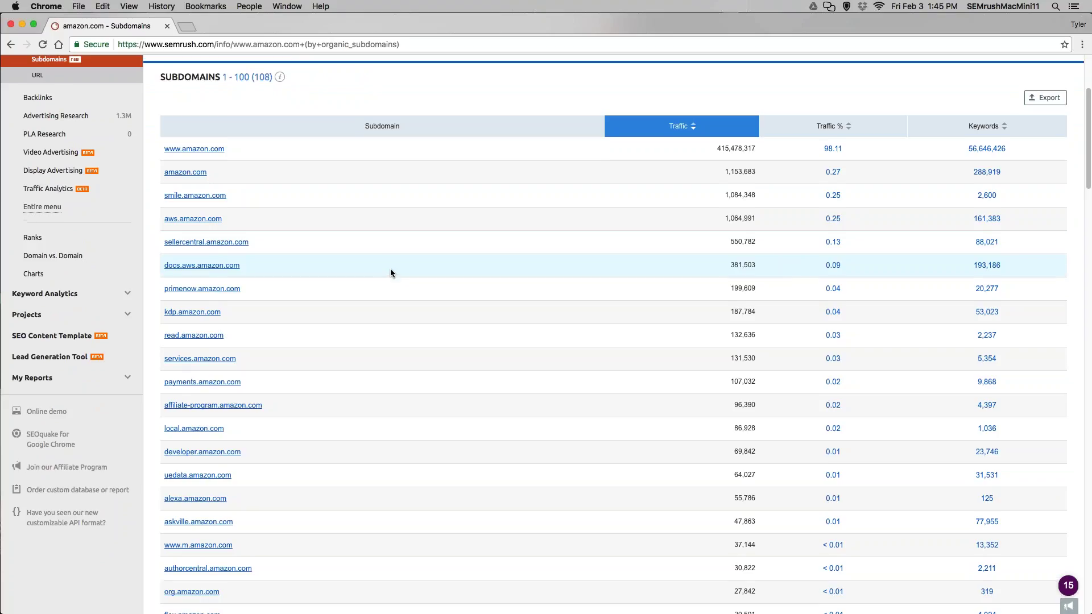
{"action": "scroll", "coordinate": [390, 273], "scroll_direction": "up", "scroll_amount": 1}
{"action": "scroll", "coordinate": [390, 273], "scroll_direction": "up", "scroll_amount": 5}
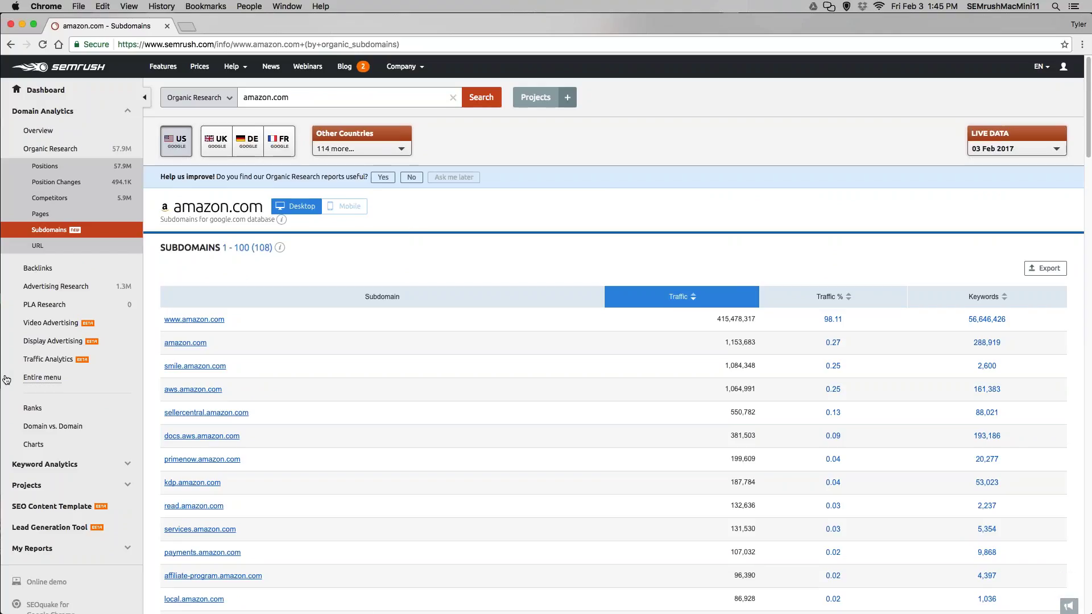
Step: Open the Backlinks analytics for amazon.com and bring up its detailed backlink list with page and trust scores
{"action": "left_click", "coordinate": [38, 268]}
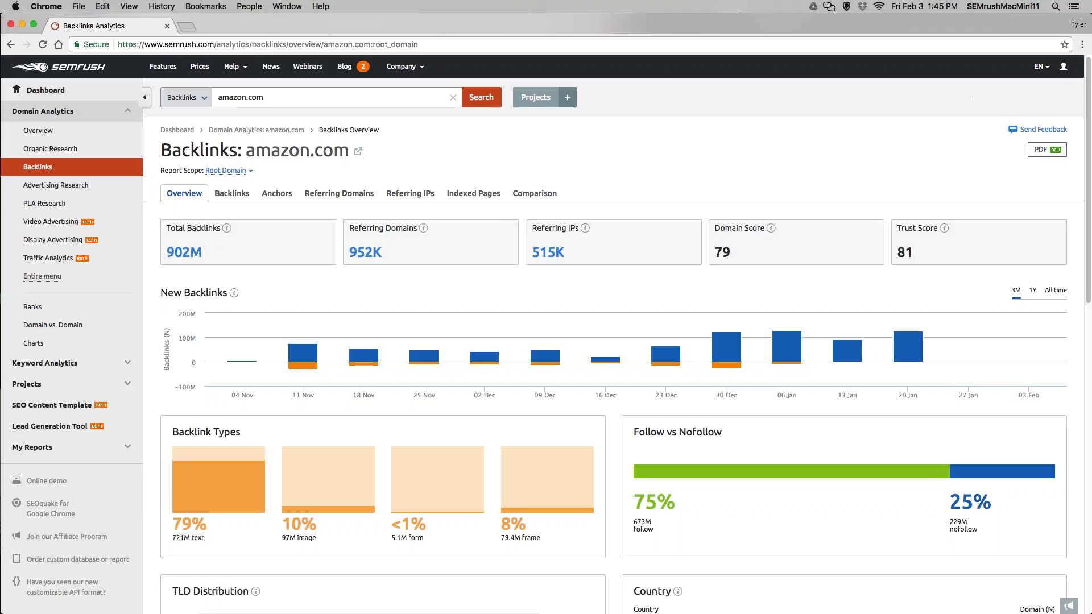
{"action": "left_click", "coordinate": [230, 196]}
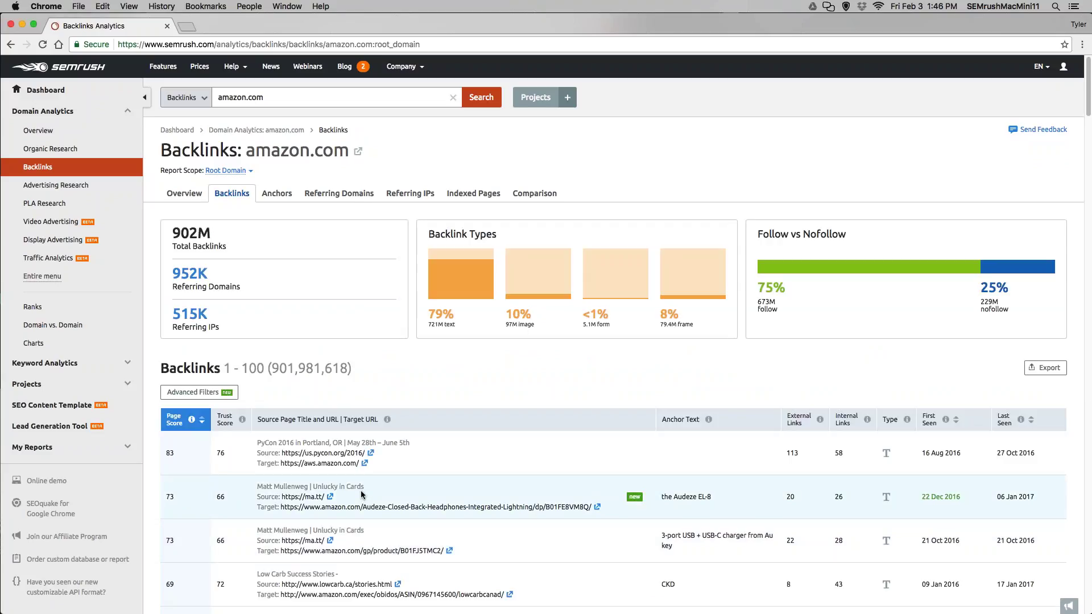
{"action": "scroll", "coordinate": [362, 495], "scroll_direction": "down", "scroll_amount": 1}
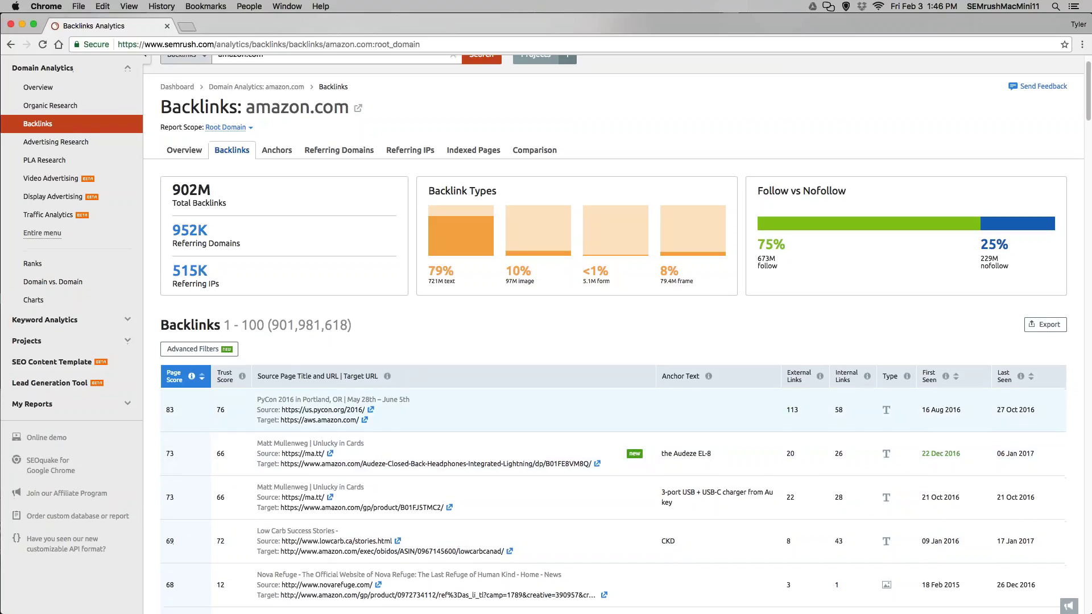
{"action": "scroll", "coordinate": [273, 392], "scroll_direction": "down", "scroll_amount": 3}
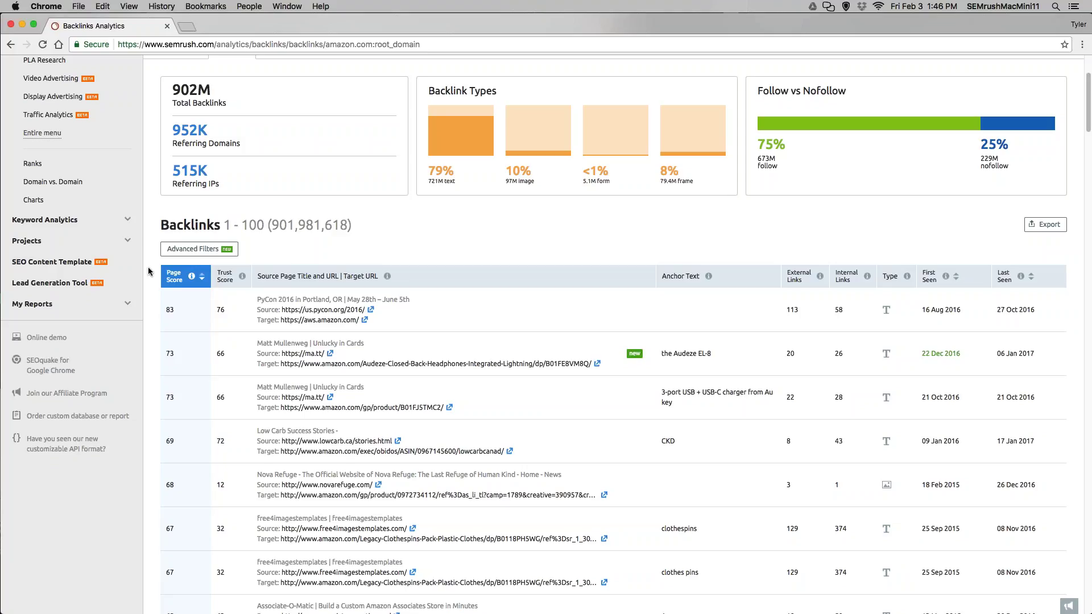
{"action": "mouse_move", "coordinate": [240, 278]}
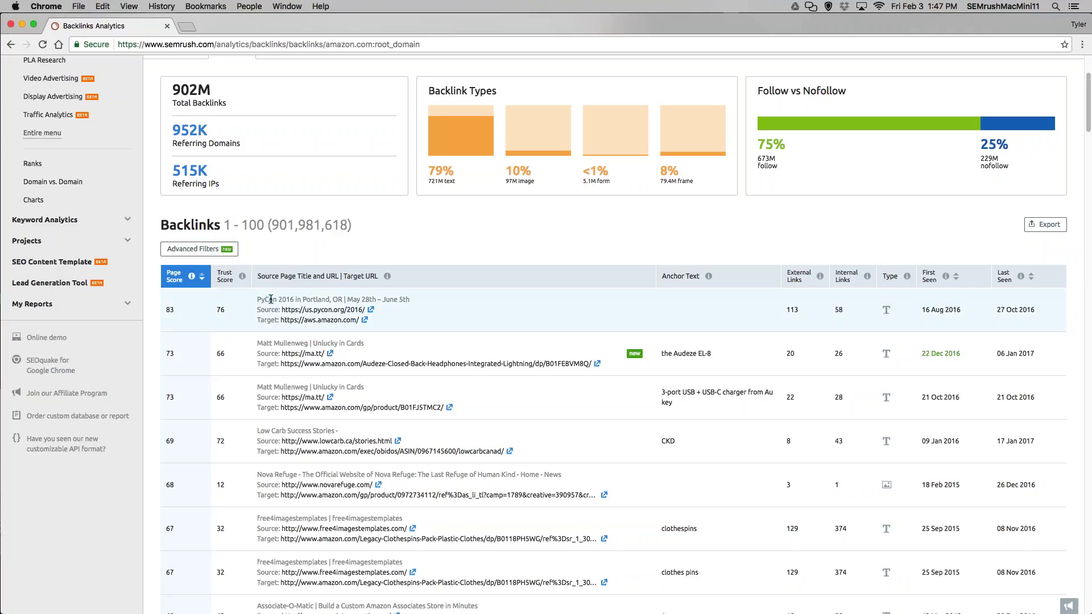
Step: Examine the first listed backlink's source page title, source URL, target URL, anchor text and dates seen
{"action": "left_click_drag", "start_coordinate": [262, 300], "coordinate": [409, 299]}
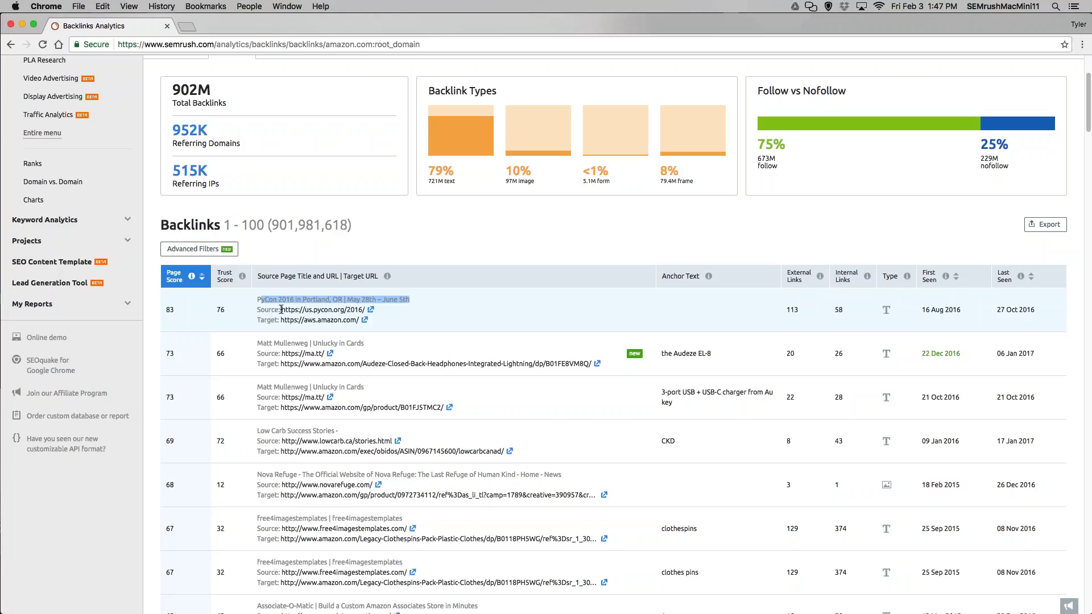
{"action": "left_click_drag", "start_coordinate": [272, 310], "coordinate": [356, 312]}
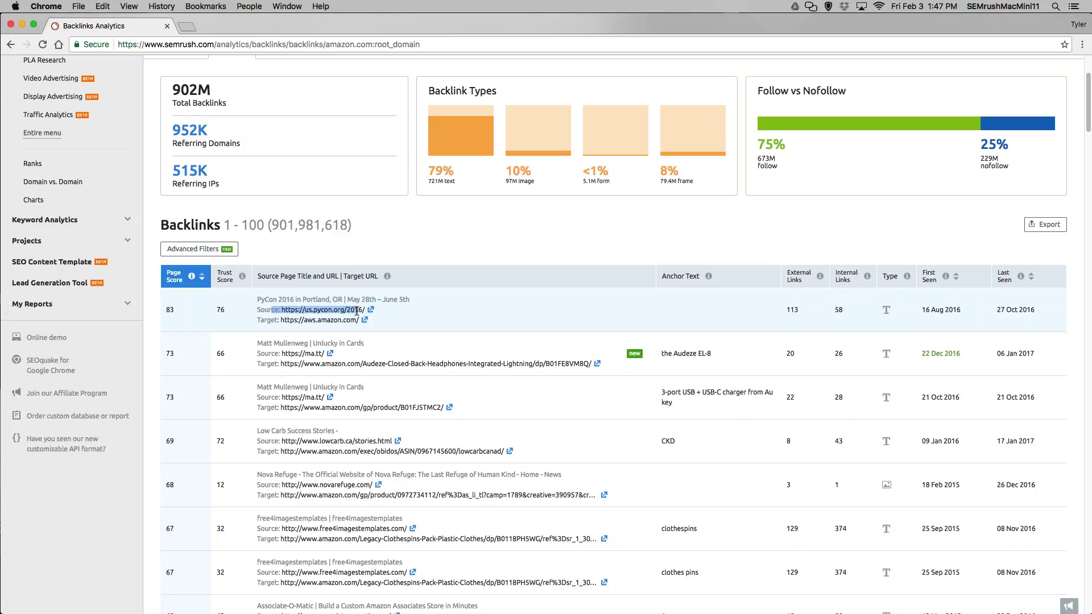
{"action": "left_click_drag", "start_coordinate": [267, 321], "coordinate": [349, 316]}
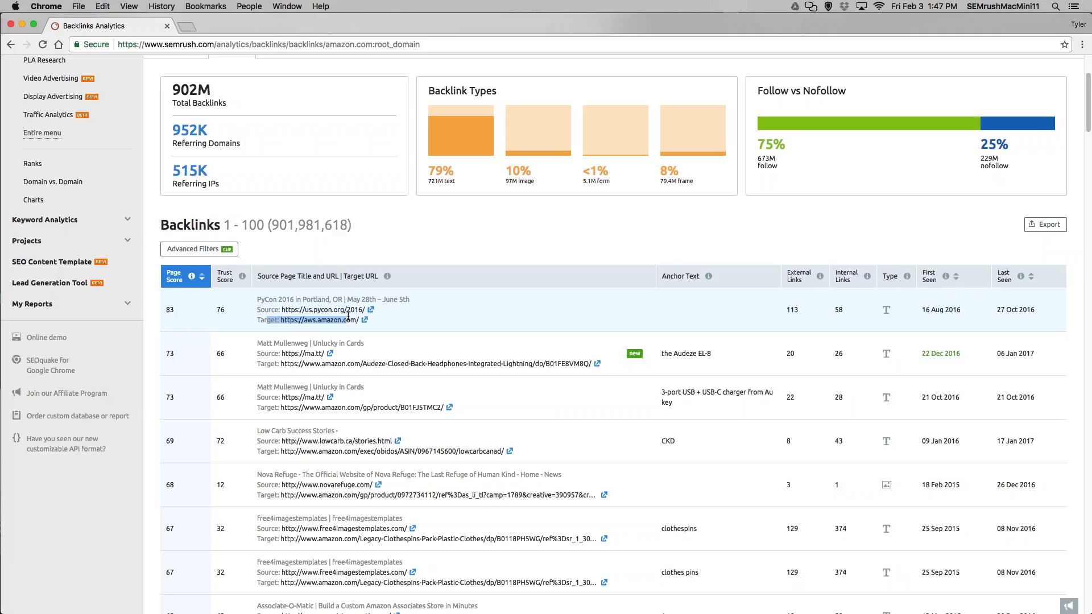
{"action": "left_click", "coordinate": [676, 311]}
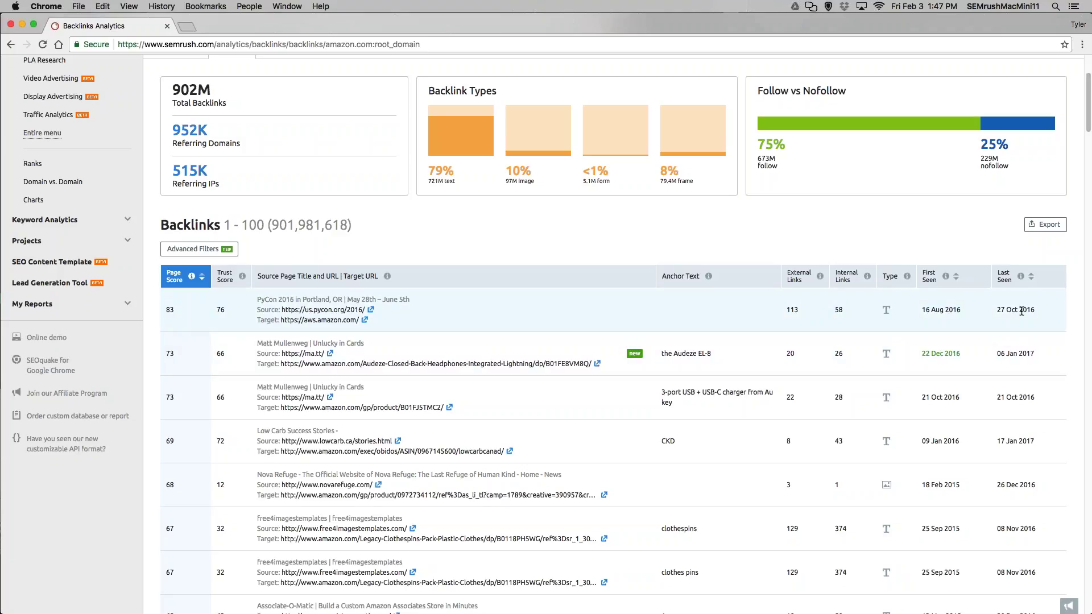
{"action": "scroll", "coordinate": [906, 379], "scroll_direction": "up", "scroll_amount": 5}
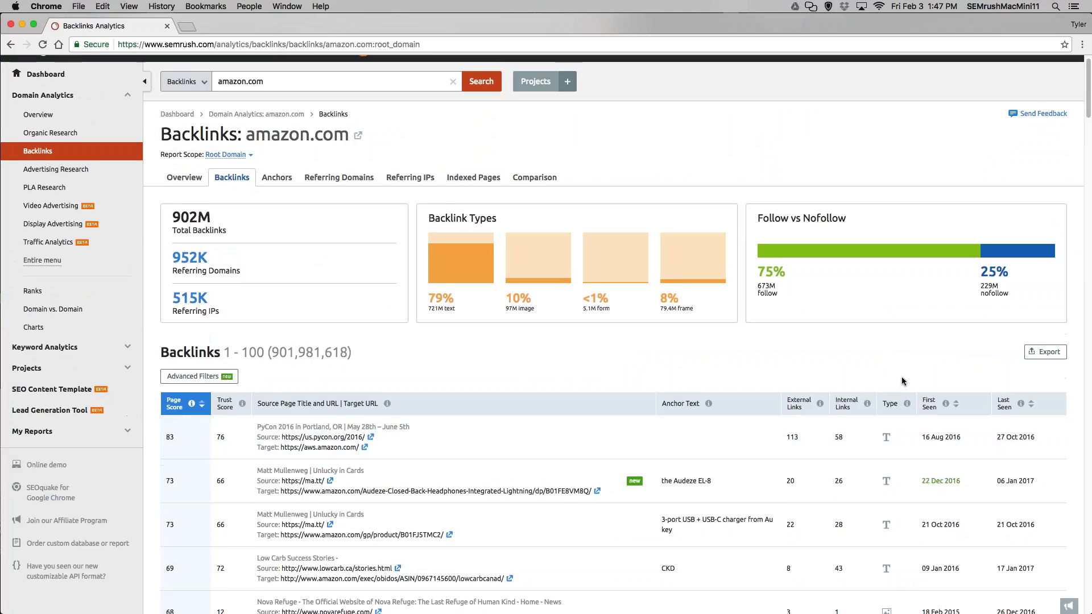
Step: Open the backlink Anchors report and review the backlinks that use the anchor text "amazon"
{"action": "left_click", "coordinate": [277, 194]}
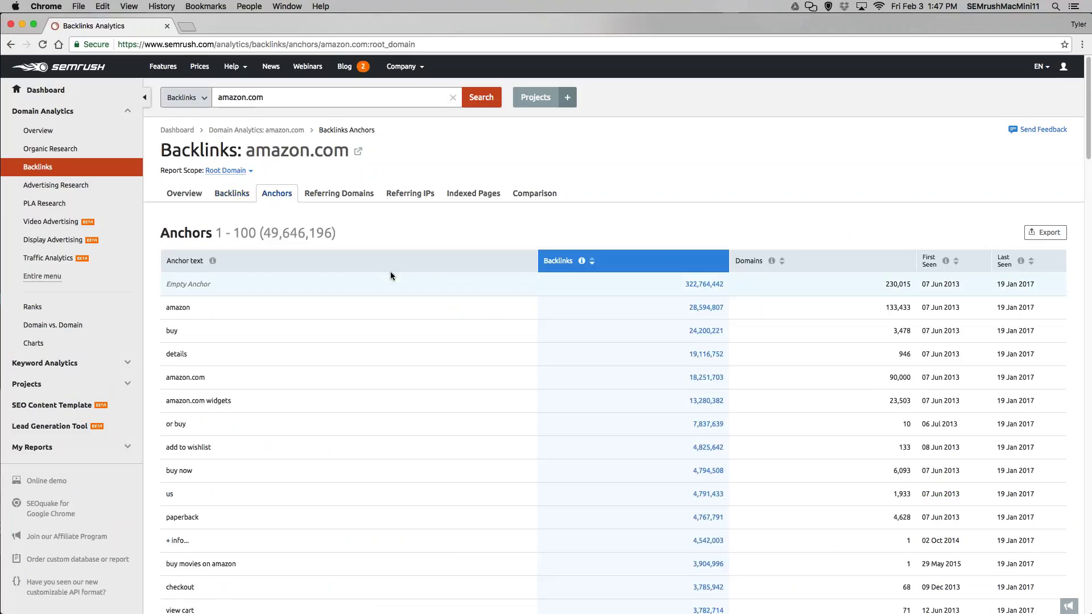
{"action": "left_click", "coordinate": [709, 308]}
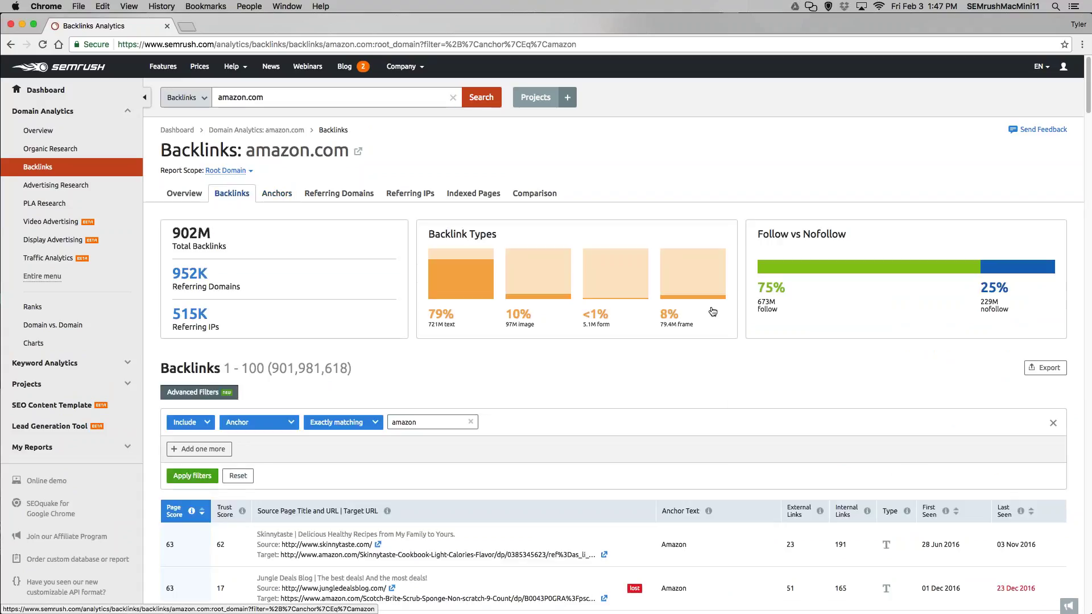
{"action": "scroll", "coordinate": [708, 318], "scroll_direction": "down", "scroll_amount": 5}
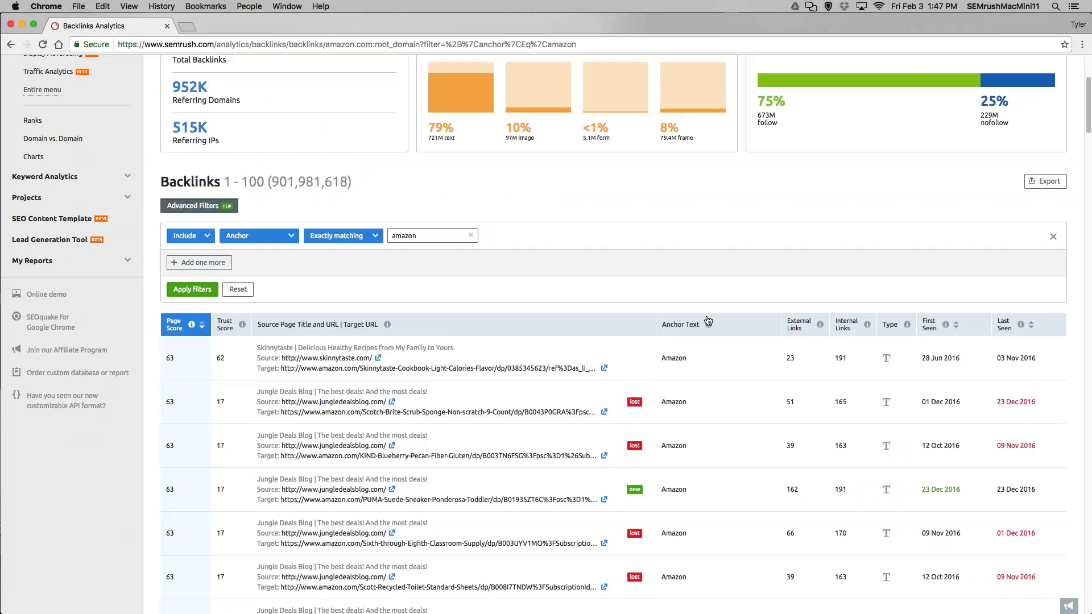
{"action": "scroll", "coordinate": [708, 319], "scroll_direction": "up", "scroll_amount": 4}
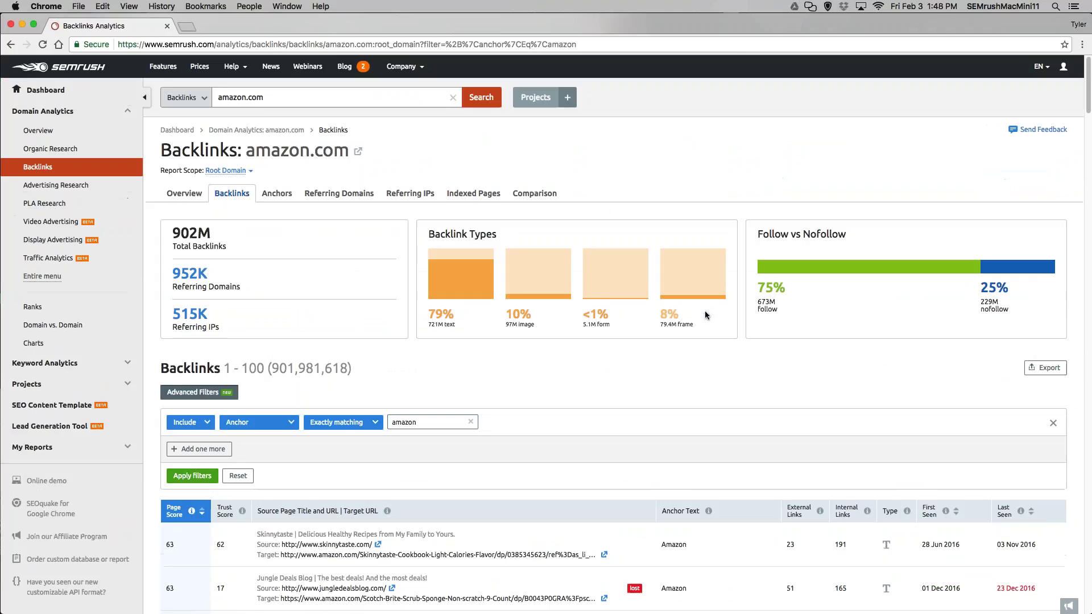
Step: Open the Referring Domains report for amazon.com and sort the domains by Domain Score, highest first
{"action": "left_click", "coordinate": [339, 195]}
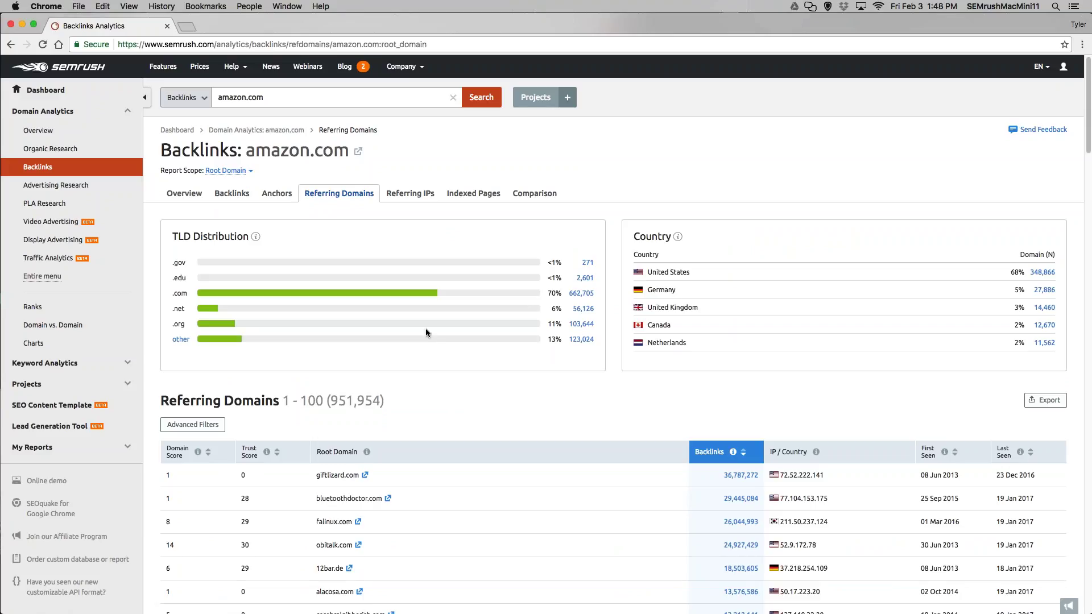
{"action": "scroll", "coordinate": [424, 335], "scroll_direction": "down", "scroll_amount": 3}
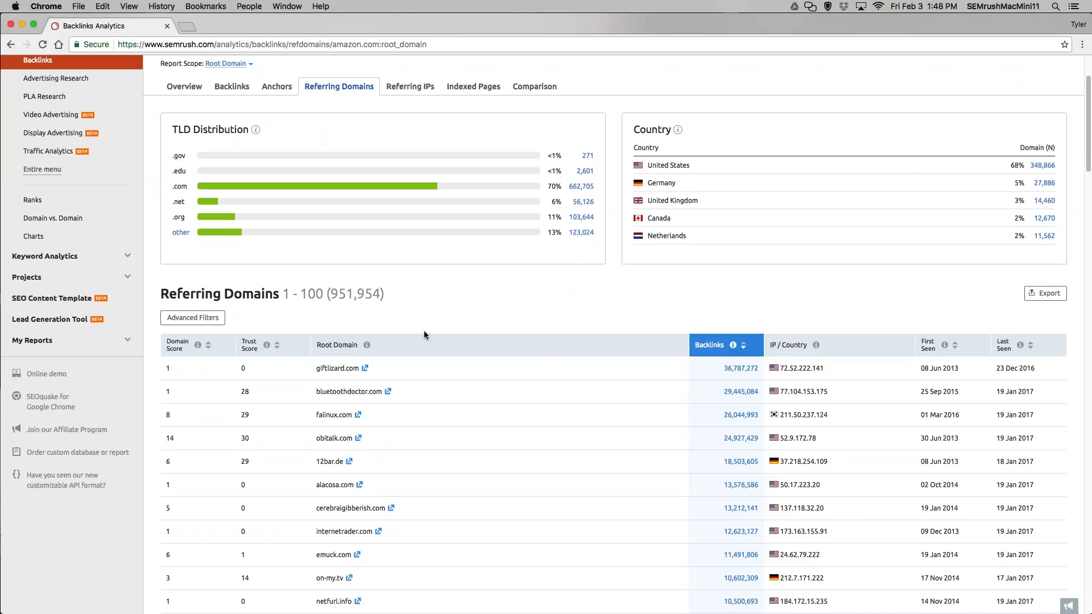
{"action": "left_click", "coordinate": [209, 348]}
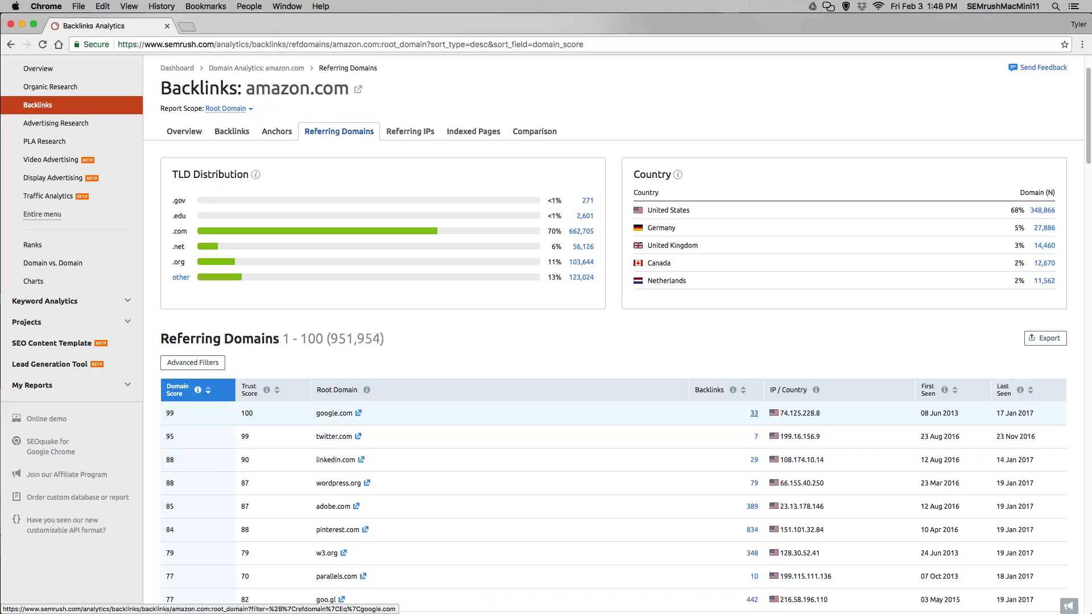
Step: Show the individual backlinks coming from the referring domain google.com
{"action": "left_click", "coordinate": [754, 413]}
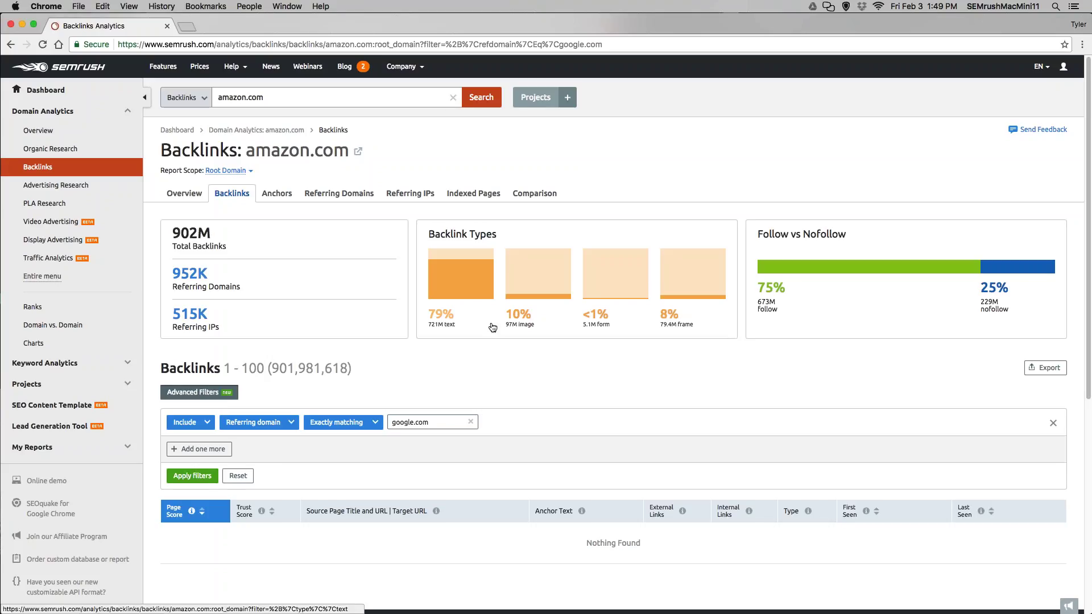
{"action": "scroll", "coordinate": [492, 328], "scroll_direction": "down", "scroll_amount": 3}
{"action": "scroll", "coordinate": [493, 328], "scroll_direction": "up", "scroll_amount": 3}
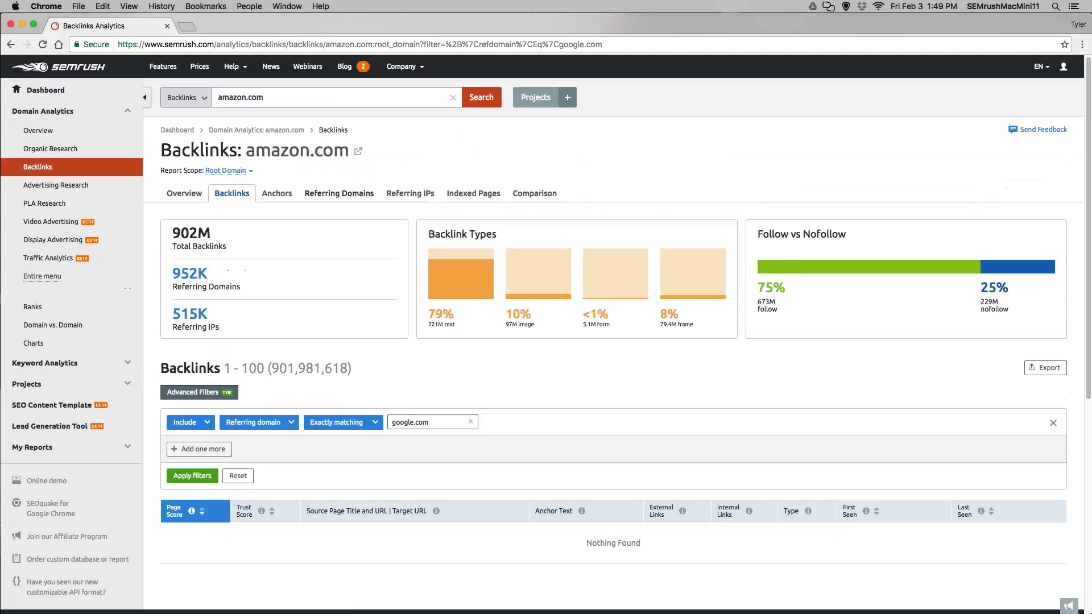
Step: Open the Referring IPs report and review the referring domains hosted on IP address 216.58.218.225
{"action": "left_click", "coordinate": [425, 195]}
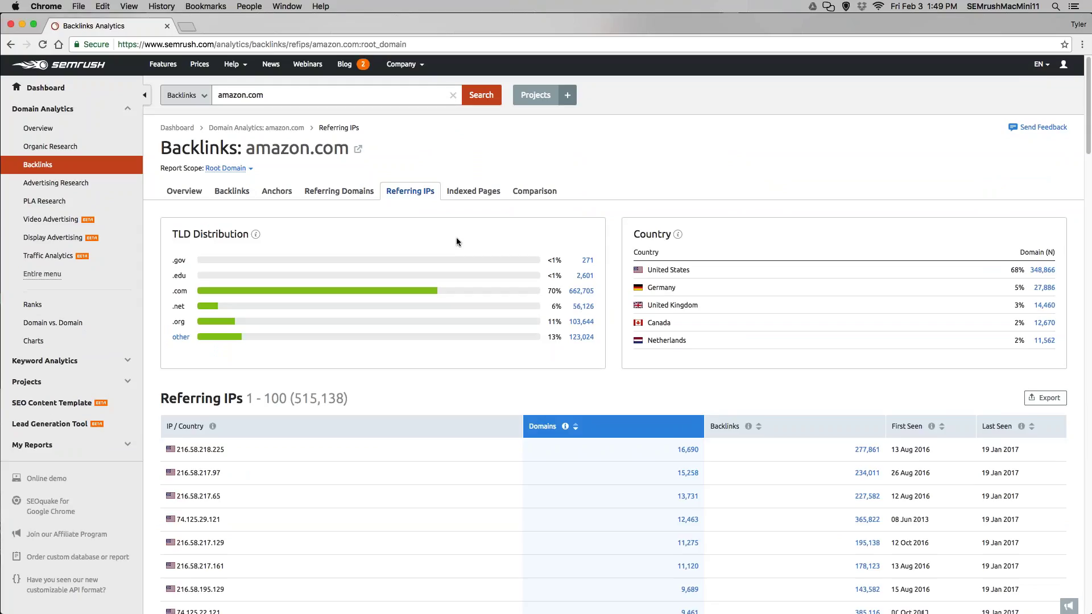
{"action": "scroll", "coordinate": [456, 239], "scroll_direction": "down", "scroll_amount": 1}
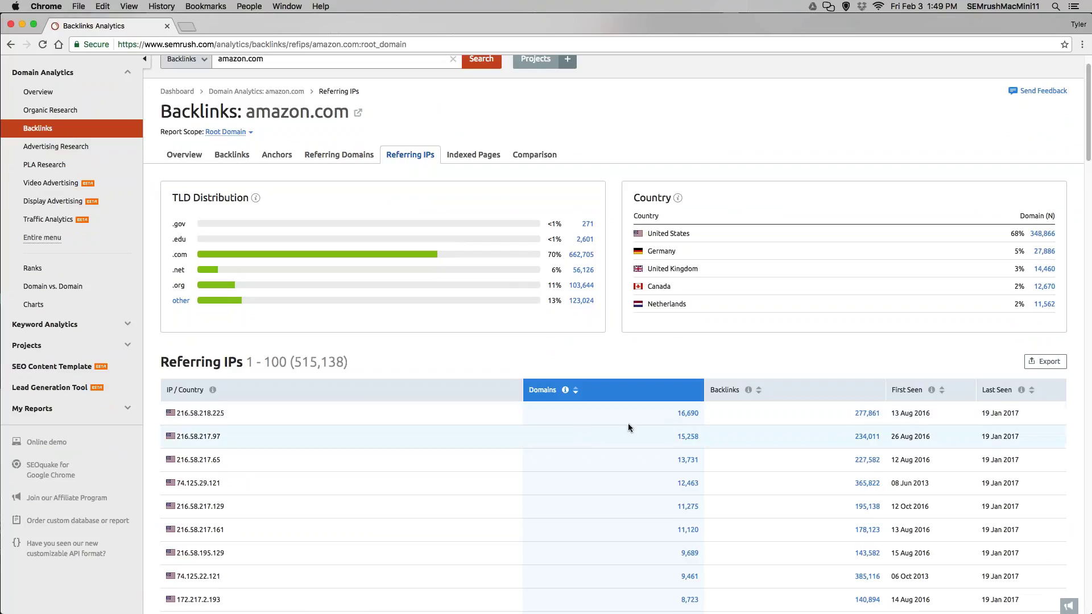
{"action": "left_click", "coordinate": [688, 413]}
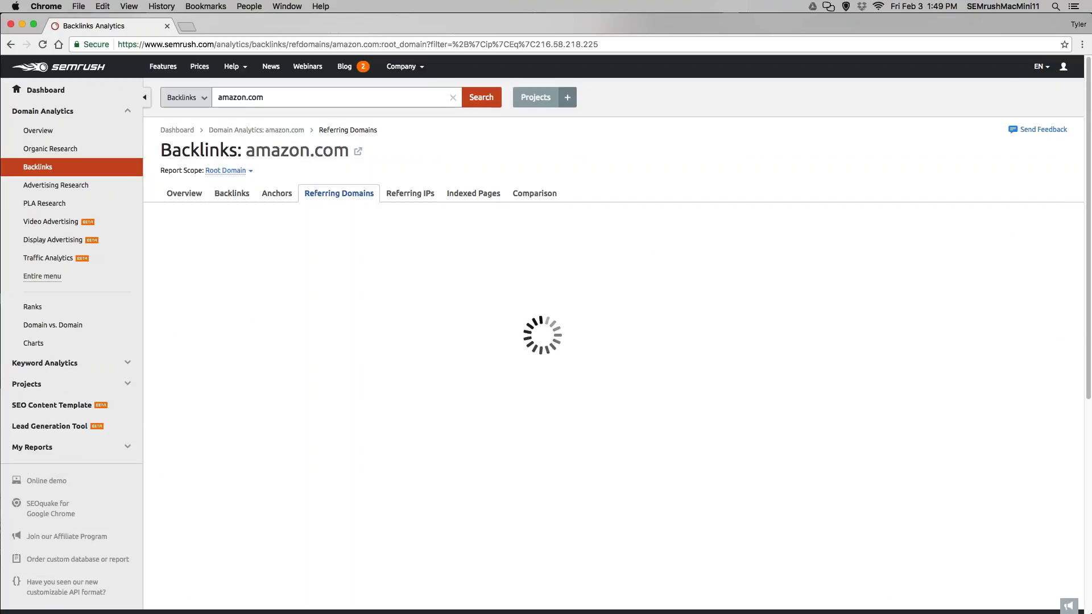
{"action": "scroll", "coordinate": [685, 414], "scroll_direction": "down", "scroll_amount": 5}
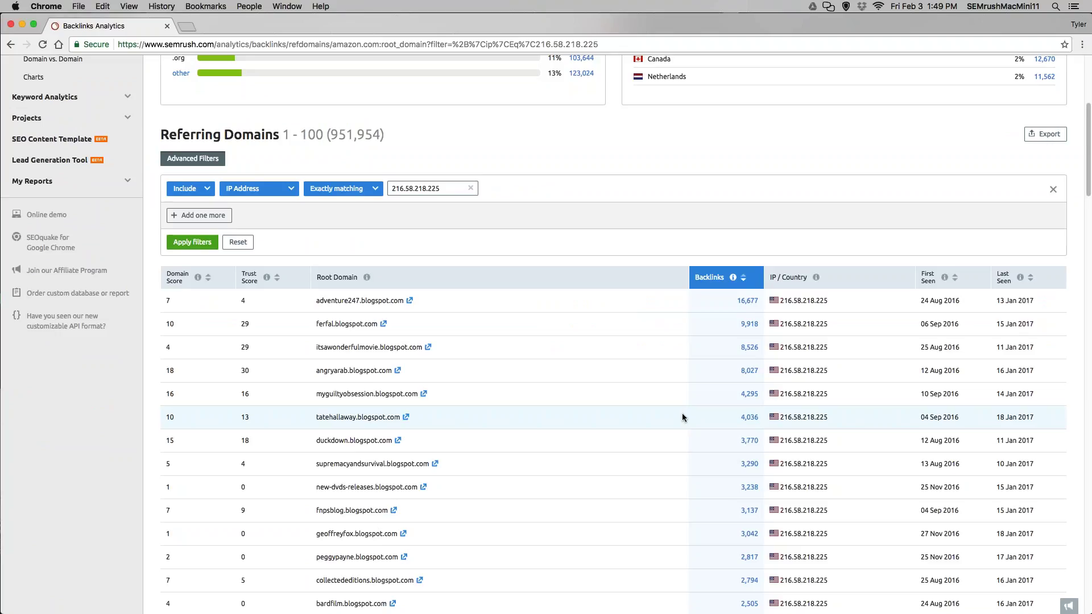
{"action": "scroll", "coordinate": [404, 421], "scroll_direction": "down", "scroll_amount": 5}
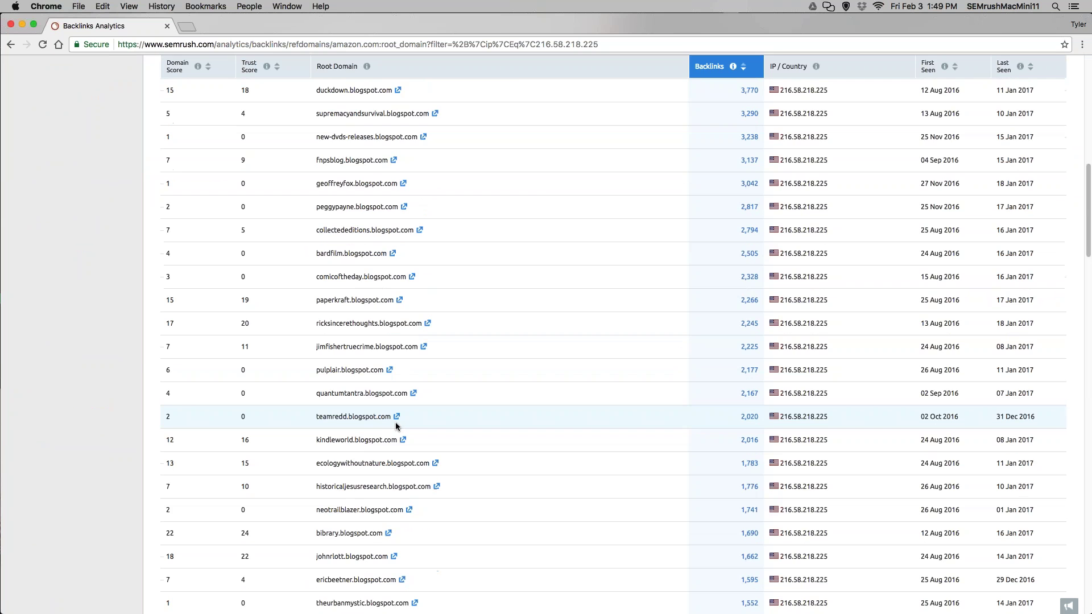
{"action": "scroll", "coordinate": [395, 426], "scroll_direction": "up", "scroll_amount": 10}
{"action": "scroll", "coordinate": [397, 426], "scroll_direction": "down", "scroll_amount": 4}
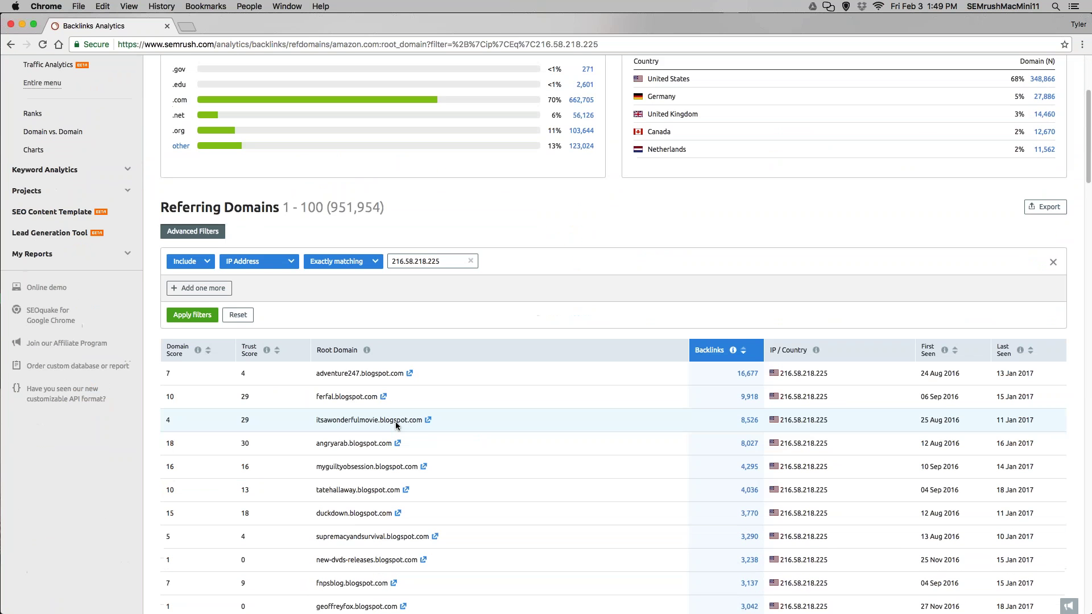
{"action": "scroll", "coordinate": [394, 422], "scroll_direction": "up", "scroll_amount": 4}
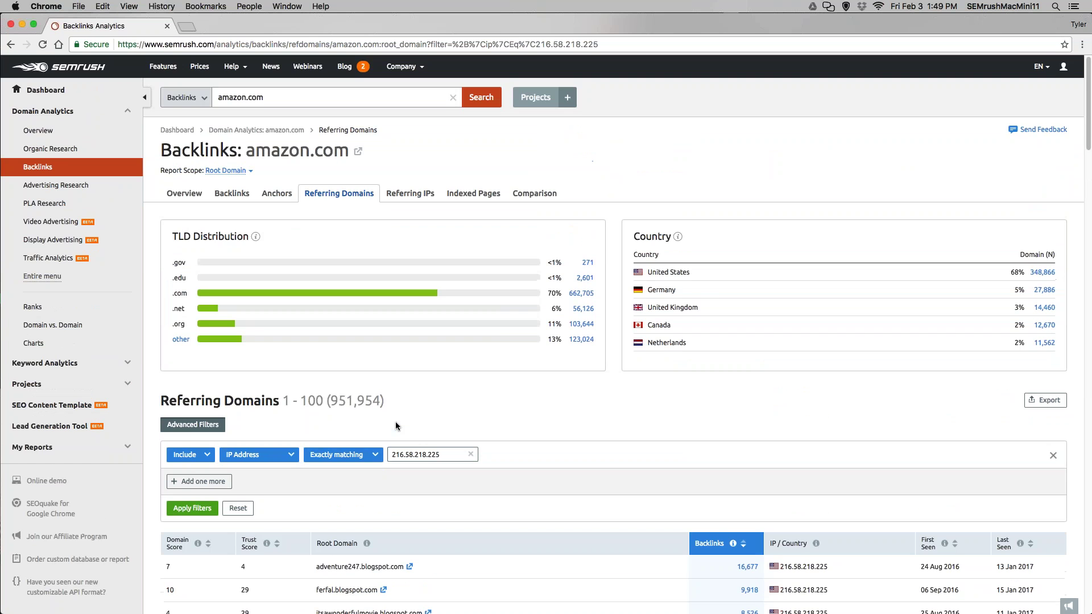
Step: Open the Indexed Pages report in the backlink analytics for amazon.com
{"action": "left_click", "coordinate": [482, 194]}
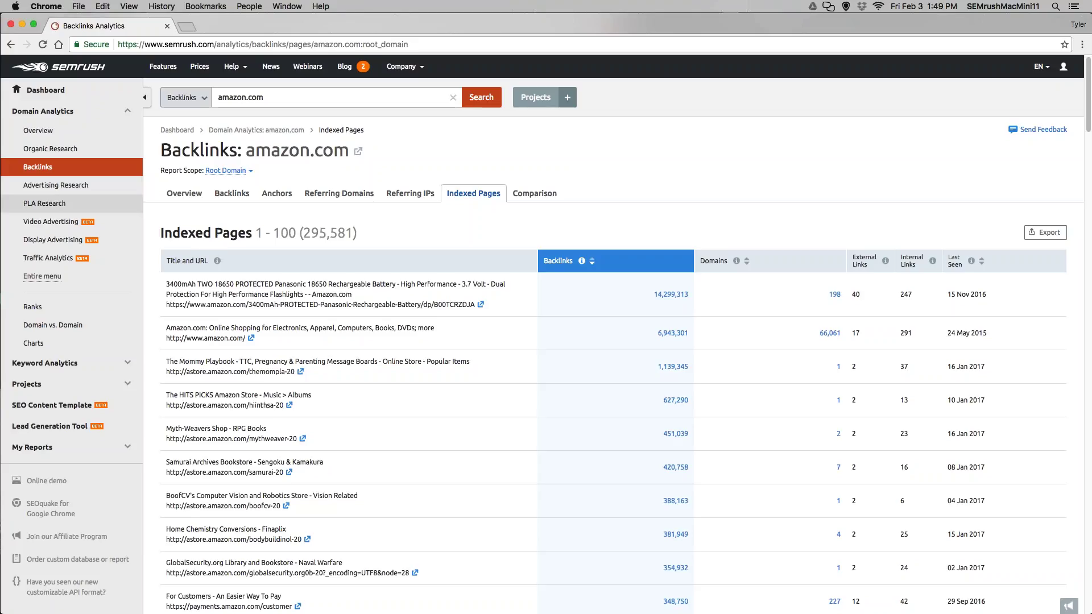
Step: Open the Advertising Research report for amazon.com and review its paid search positions
{"action": "left_click", "coordinate": [45, 203]}
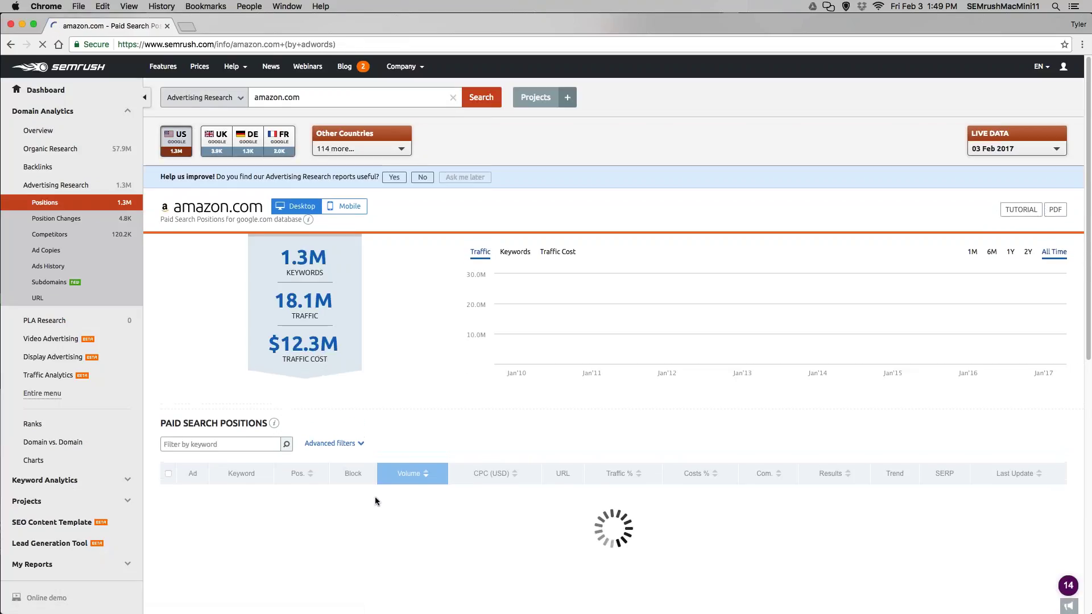
{"action": "scroll", "coordinate": [375, 498], "scroll_direction": "down", "scroll_amount": 2}
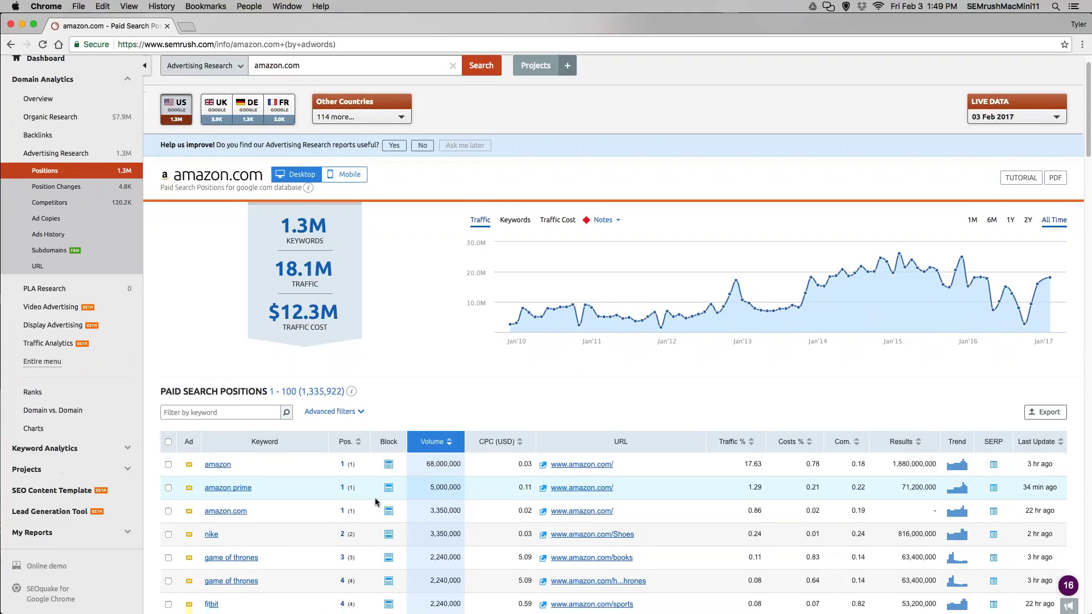
{"action": "scroll", "coordinate": [375, 500], "scroll_direction": "down", "scroll_amount": 7}
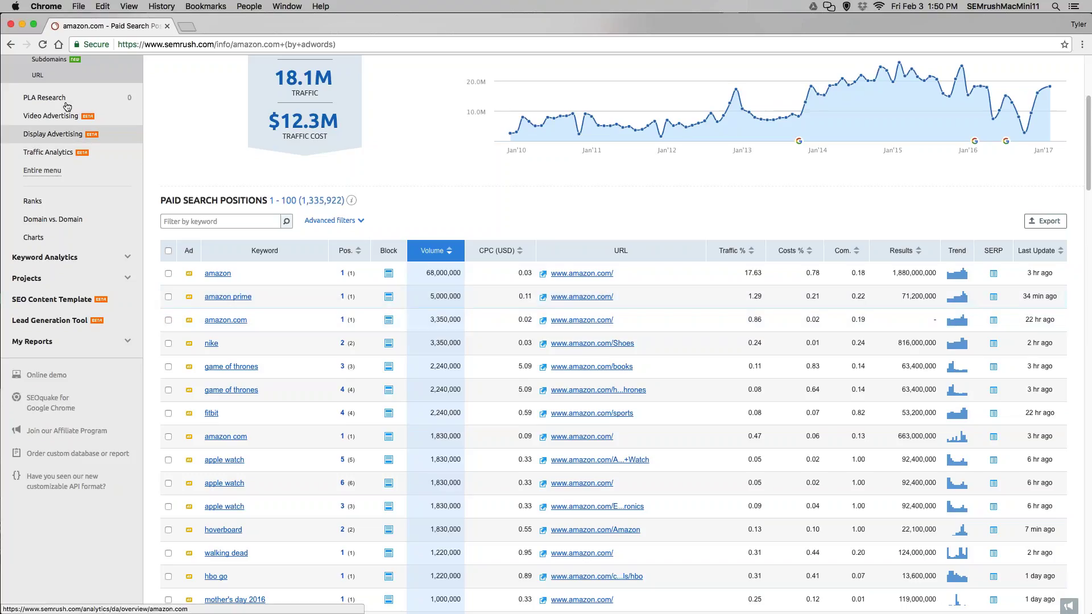
Step: Open the Ad Copies report for amazon.com and review the keywords triggering the "Watch Movies Online - With Amazon Video" ad with 3,214 keywords
{"action": "scroll", "coordinate": [82, 139], "scroll_direction": "up", "scroll_amount": 3}
{"action": "scroll", "coordinate": [94, 144], "scroll_direction": "up", "scroll_amount": 2}
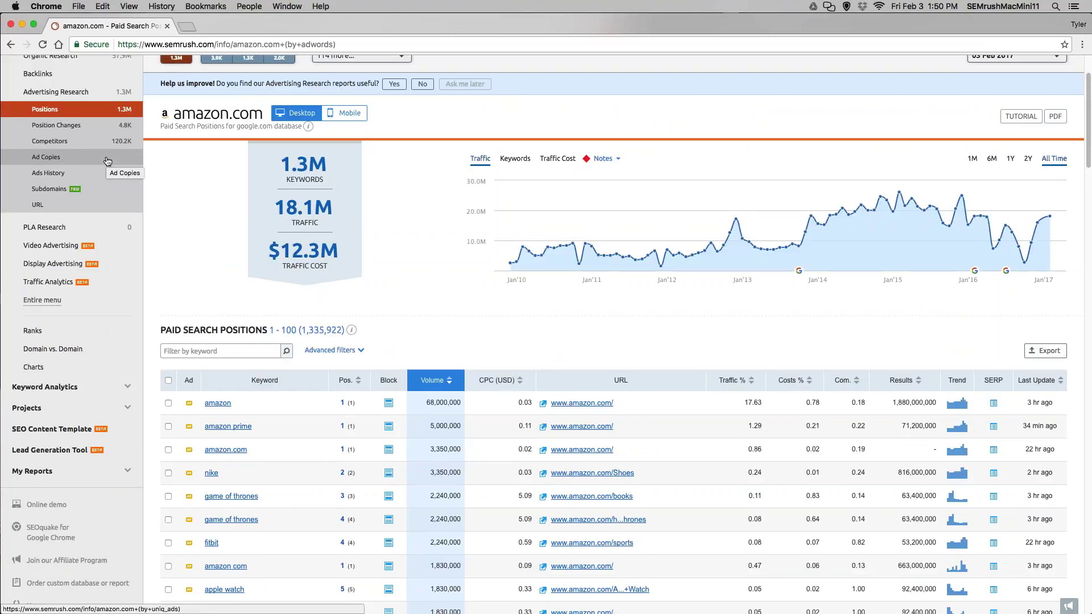
{"action": "left_click", "coordinate": [107, 159]}
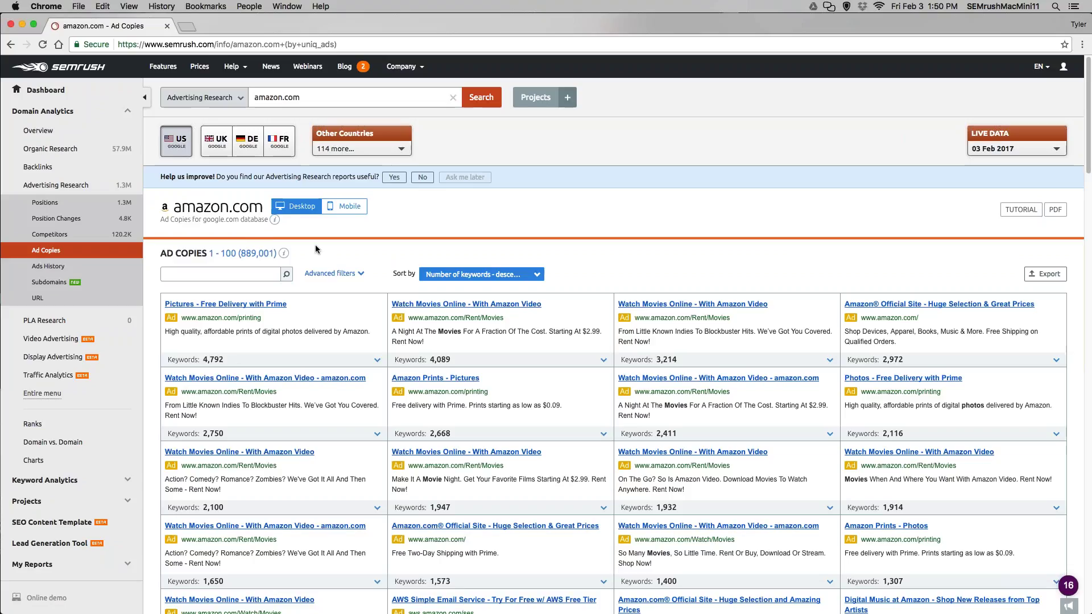
{"action": "left_click", "coordinate": [828, 362]}
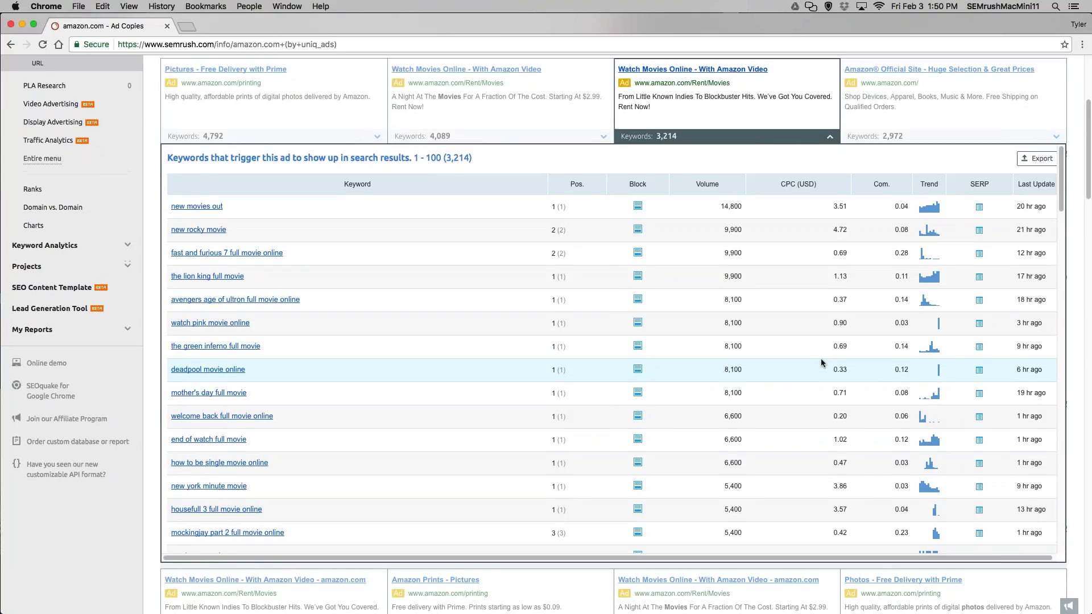
{"action": "scroll", "coordinate": [739, 273], "scroll_direction": "up", "scroll_amount": 2}
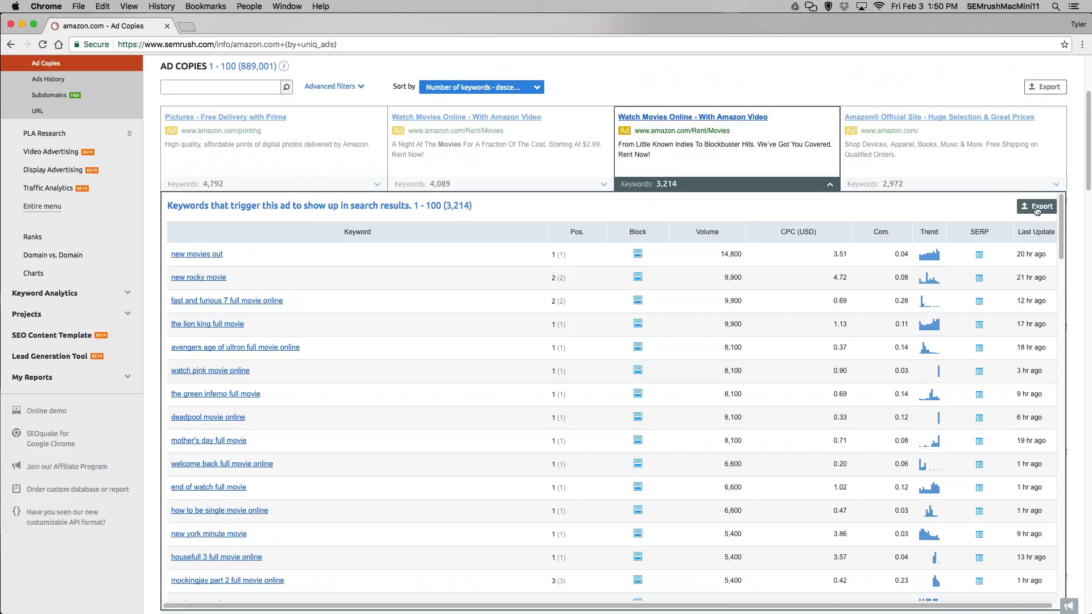
{"action": "left_click", "coordinate": [830, 184]}
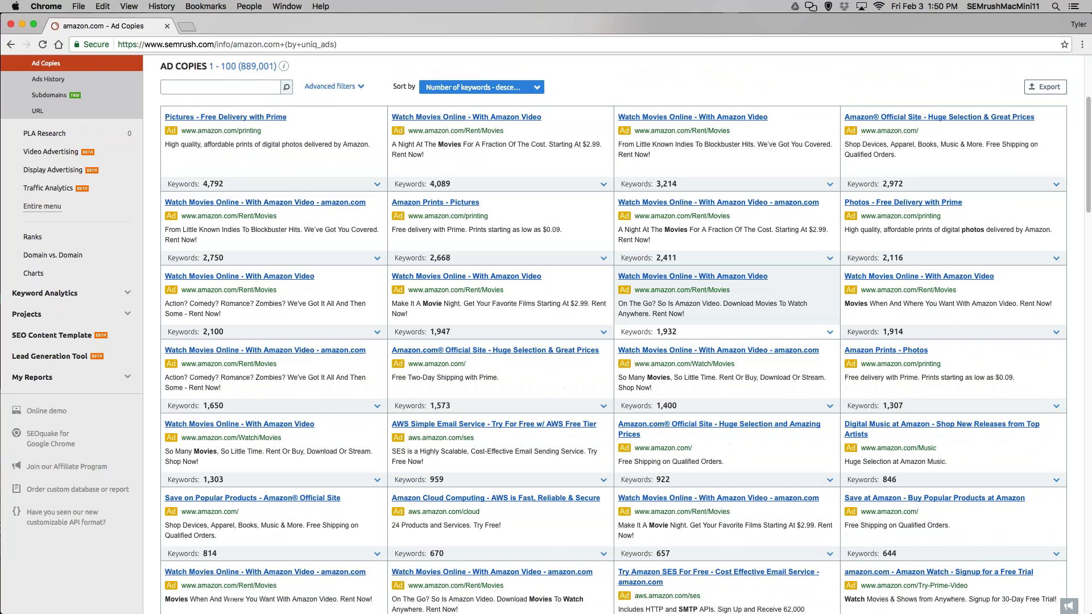
{"action": "scroll", "coordinate": [15, 199], "scroll_direction": "up", "scroll_amount": 5}
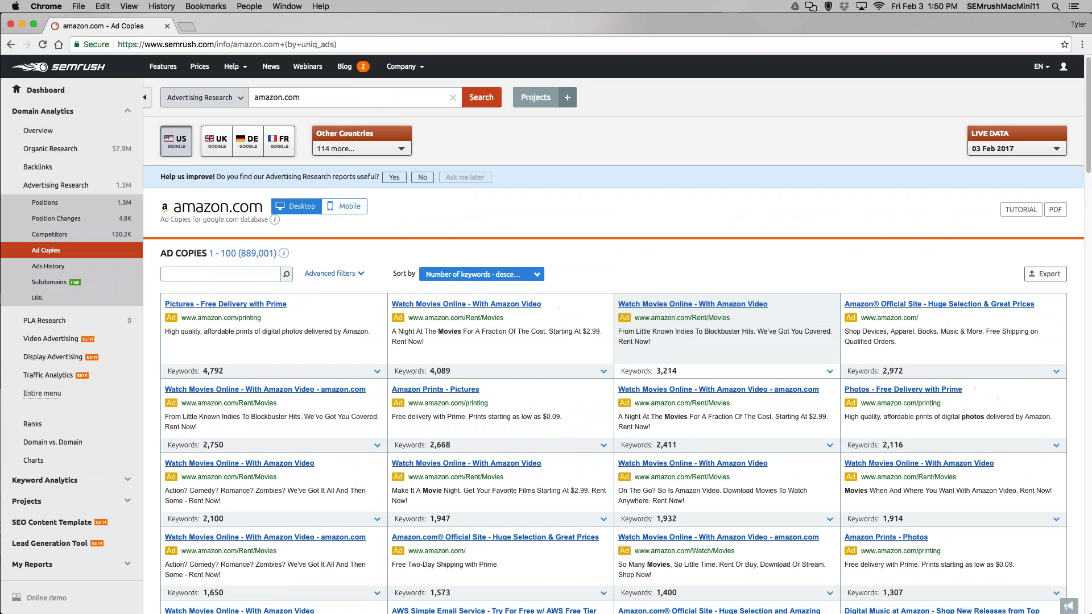
Step: Open the Ads History report and view the January and April 2016 ads for the keyword "amazon instant video"
{"action": "left_click", "coordinate": [48, 266]}
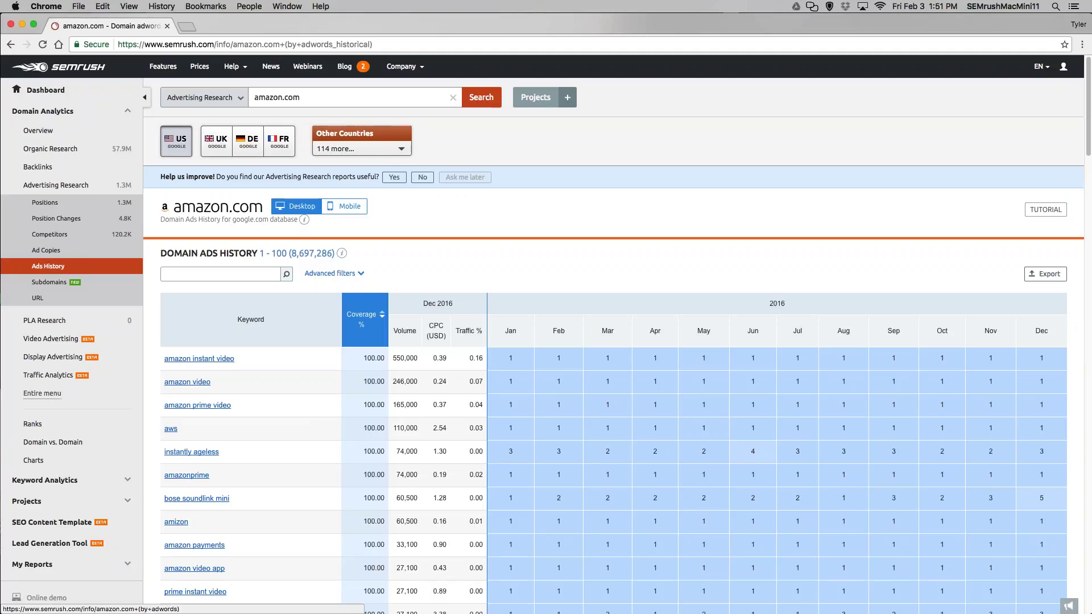
{"action": "mouse_move", "coordinate": [375, 310]}
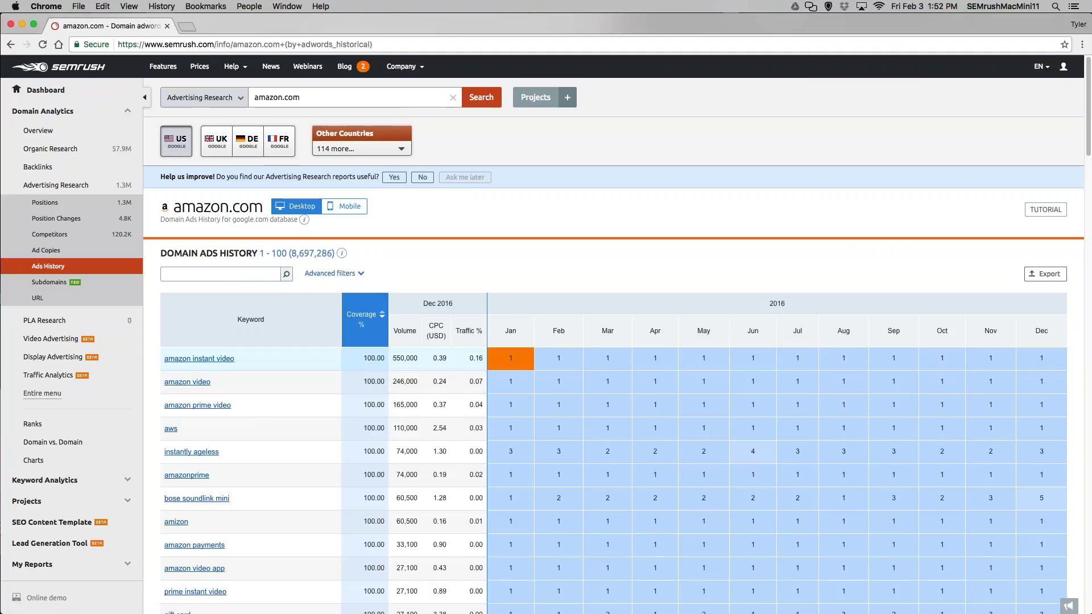
{"action": "left_click", "coordinate": [515, 362]}
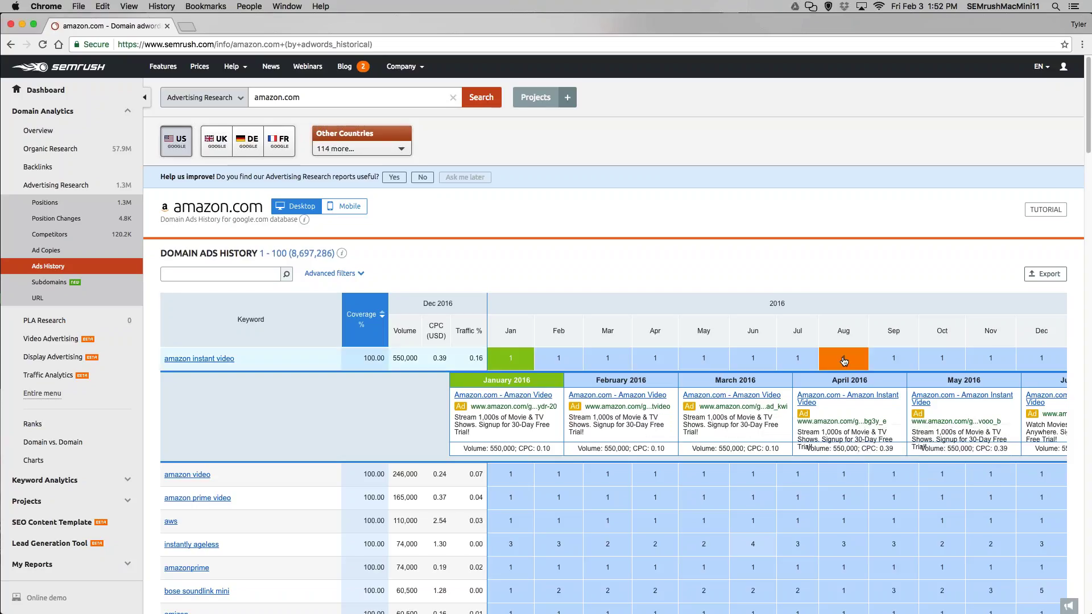
{"action": "left_click", "coordinate": [643, 360]}
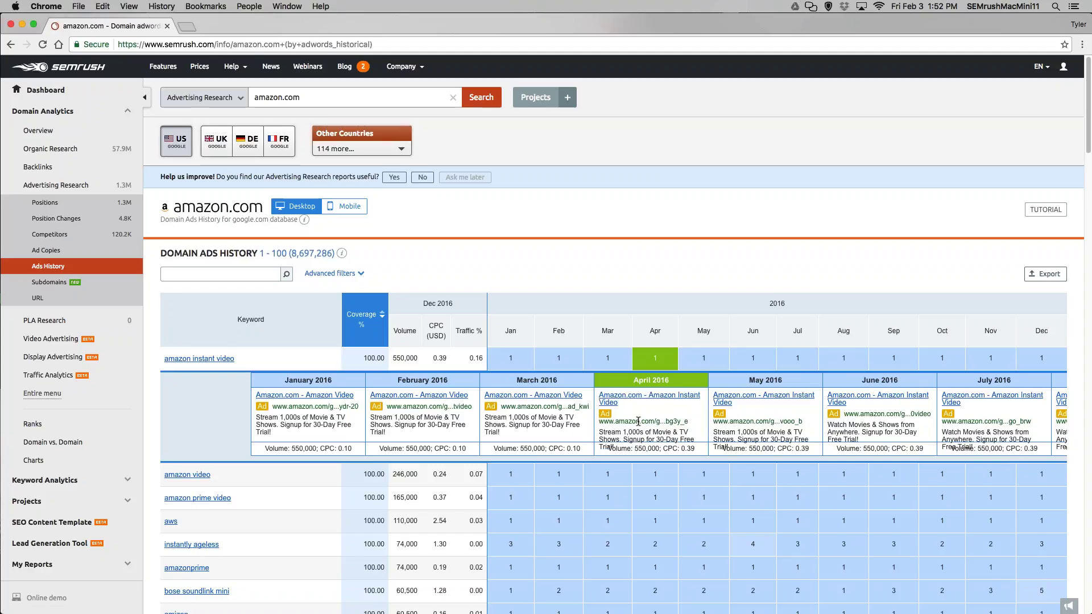
{"action": "left_click_drag", "start_coordinate": [622, 433], "coordinate": [658, 433]}
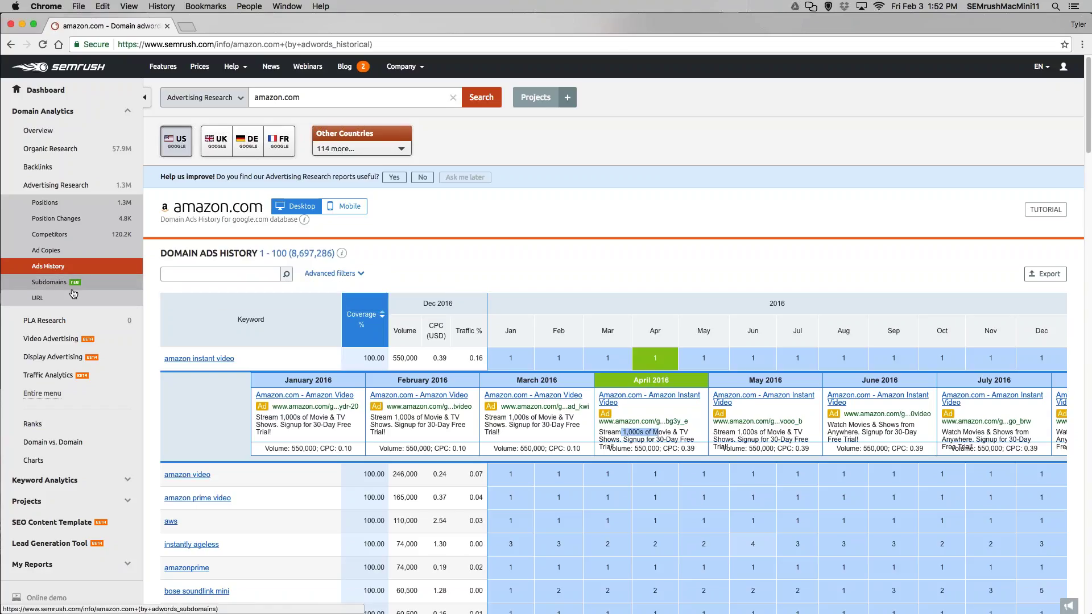
Step: Open PLA Research, look up ebay.com instead of amazon.com, and review its product listing ads positions
{"action": "left_click", "coordinate": [93, 325]}
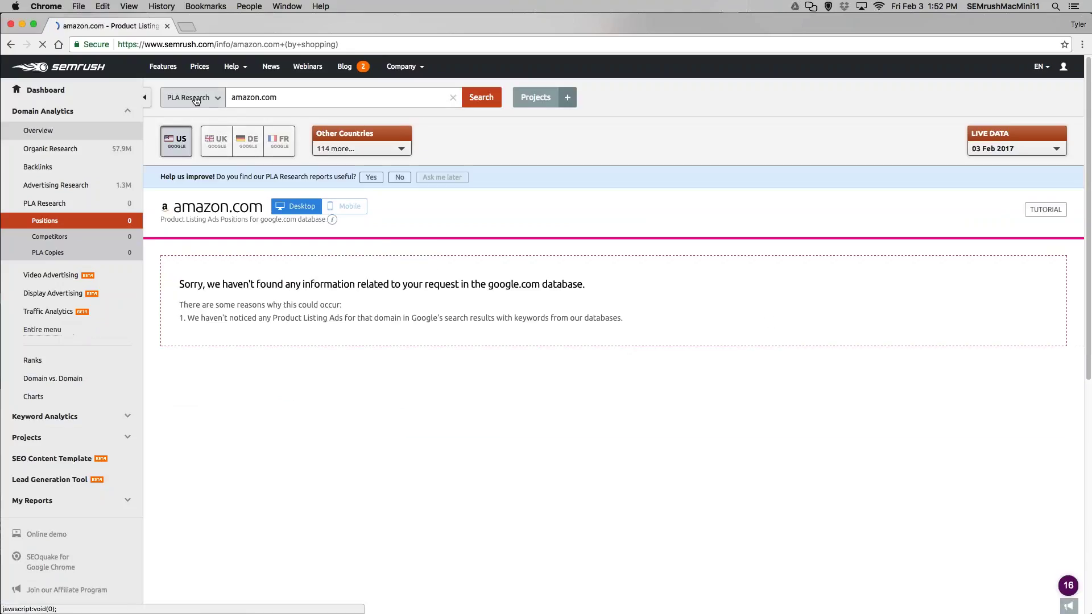
{"action": "double_click", "coordinate": [263, 99]}
{"action": "type", "text": "ebay"}
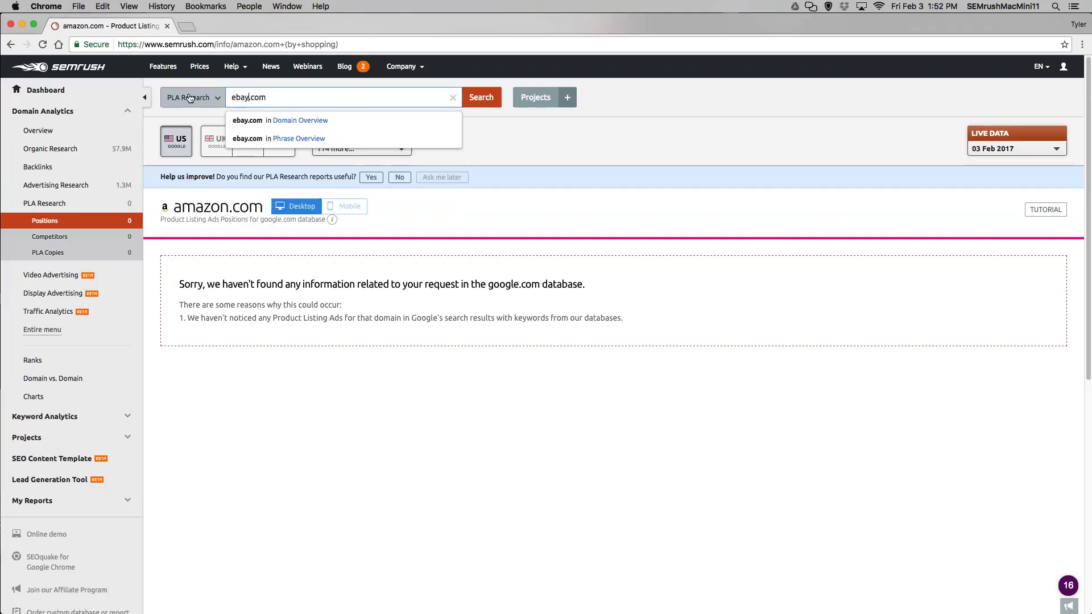
{"action": "key", "text": "Return"}
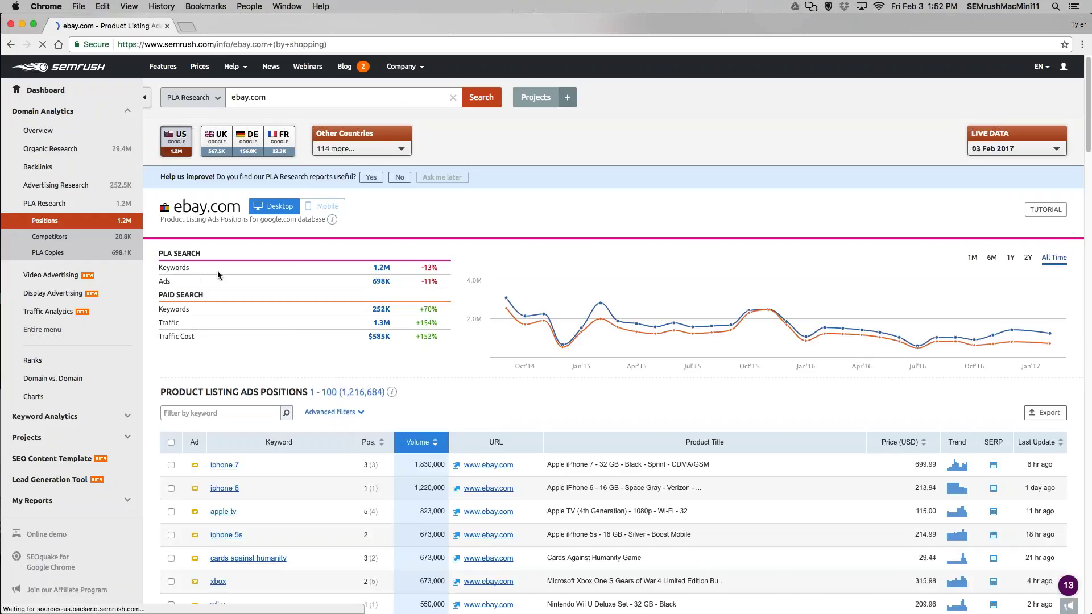
{"action": "scroll", "coordinate": [258, 284], "scroll_direction": "down", "scroll_amount": 5}
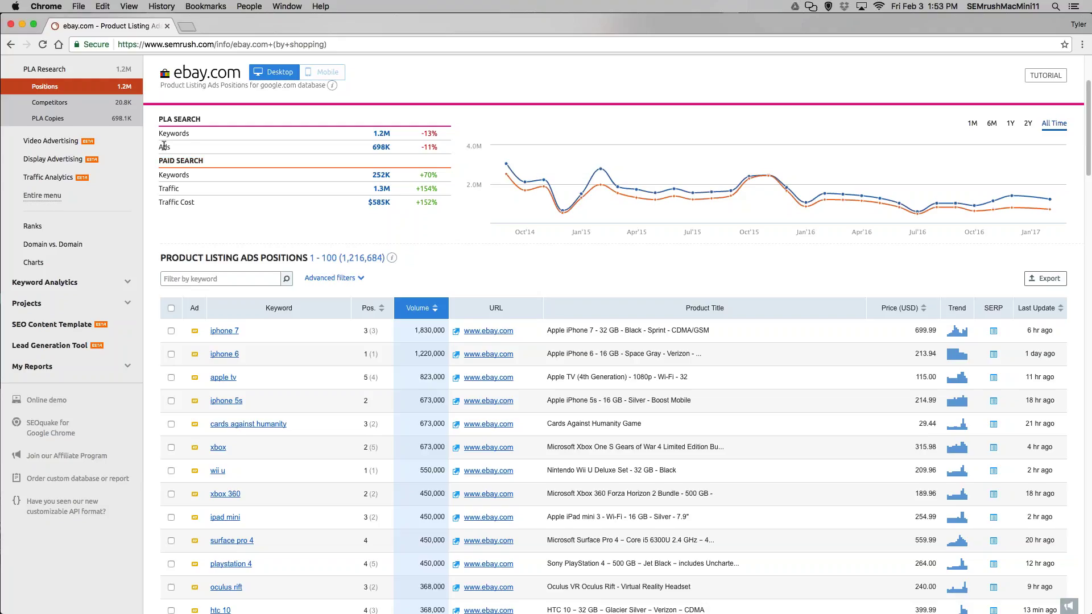
Step: Open ebay.com's PLA Copies report and view the keywords triggering the "4 Moto Metal 962 20x12 Gloss Black Wheels" ad
{"action": "left_click", "coordinate": [98, 118]}
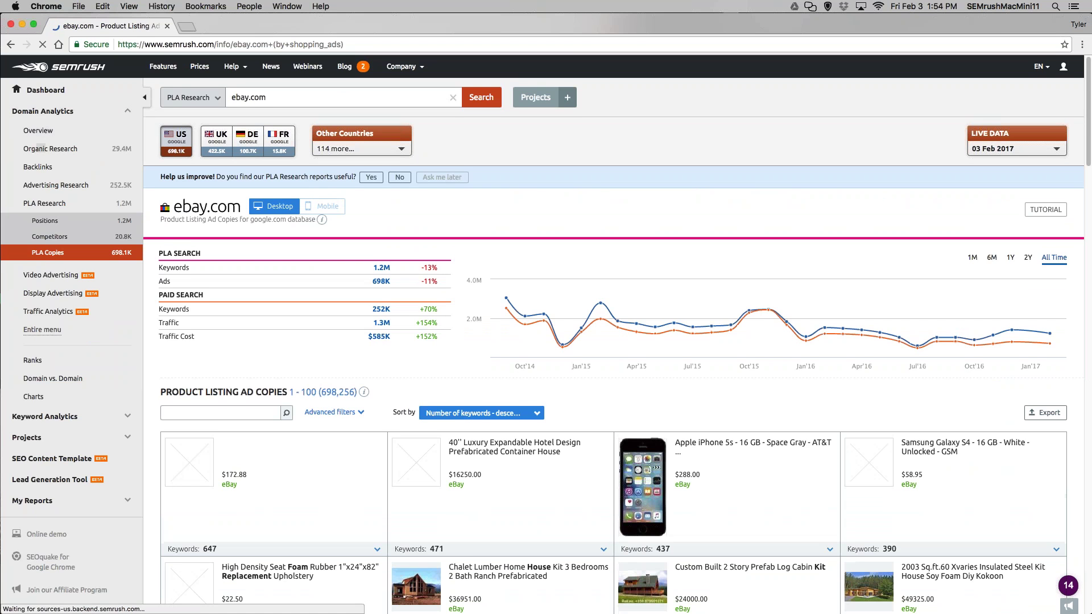
{"action": "scroll", "coordinate": [500, 353], "scroll_direction": "down", "scroll_amount": 4}
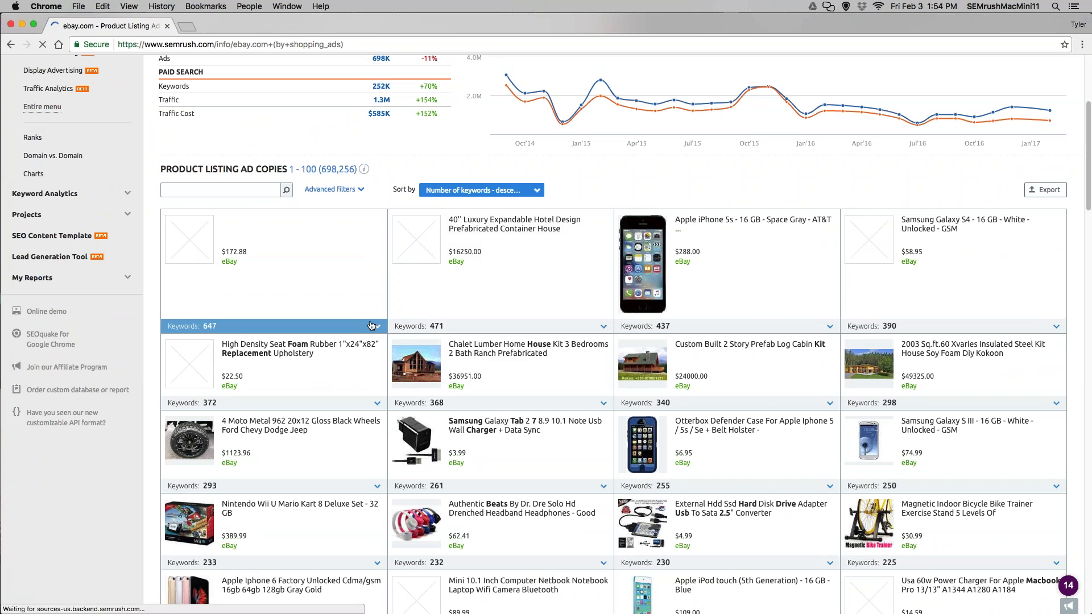
{"action": "left_click", "coordinate": [299, 487]}
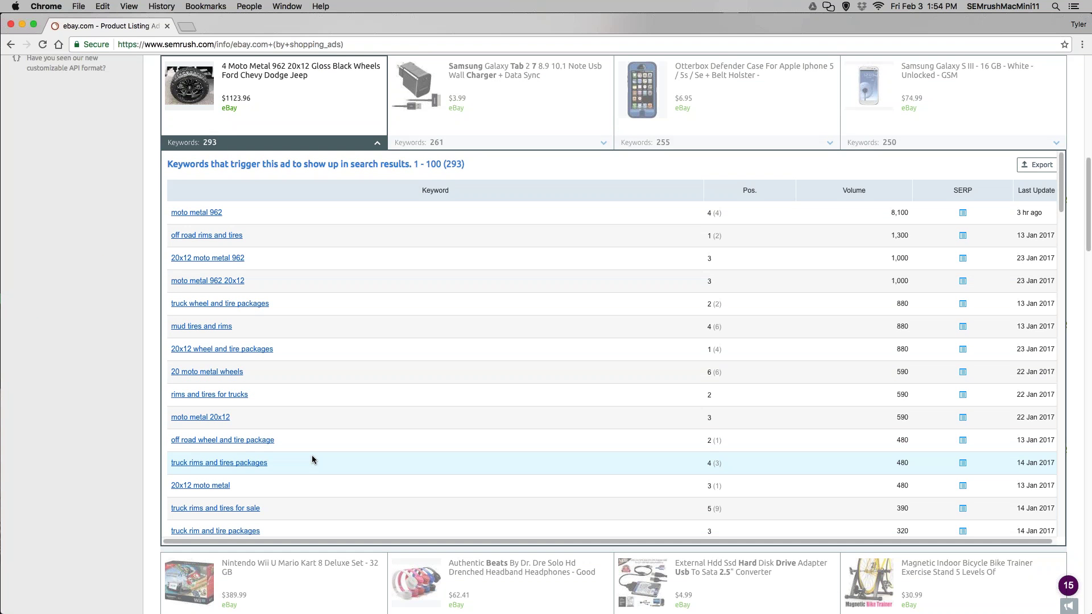
{"action": "left_click", "coordinate": [353, 148]}
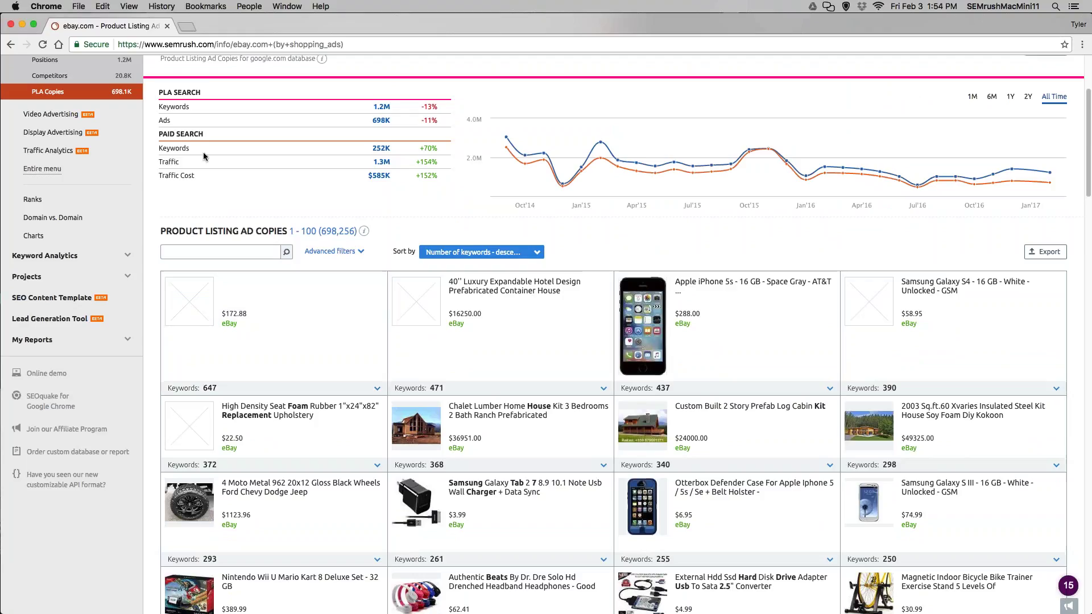
Step: Open the Video Advertising report and change the analysed domain from ebay.com to amazon.com
{"action": "left_click", "coordinate": [64, 116]}
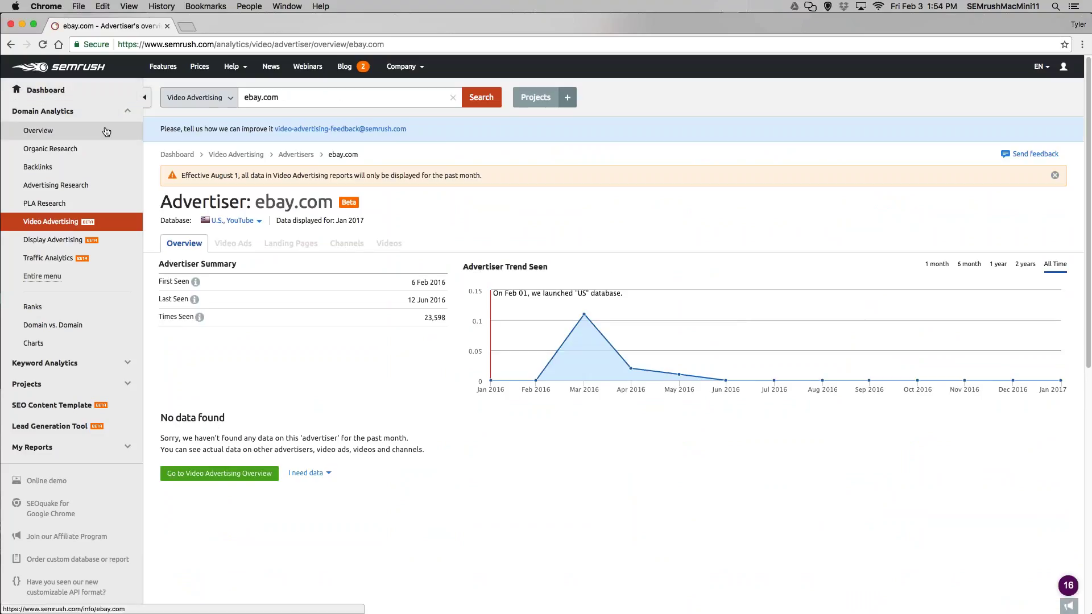
{"action": "scroll", "coordinate": [94, 226], "scroll_direction": "down", "scroll_amount": 3}
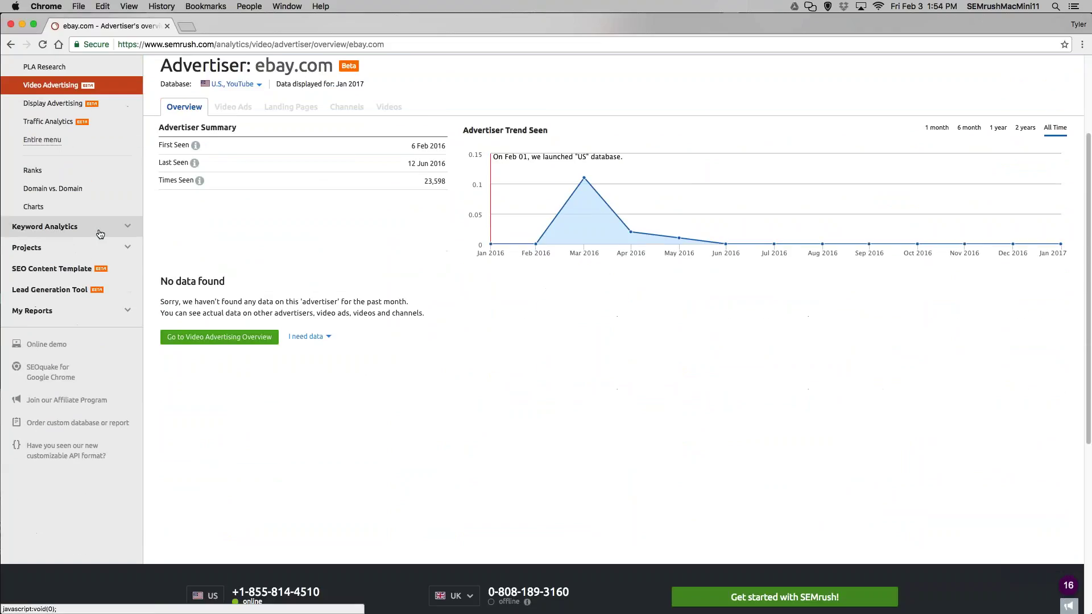
{"action": "scroll", "coordinate": [99, 233], "scroll_direction": "up", "scroll_amount": 3}
{"action": "double_click", "coordinate": [261, 98]}
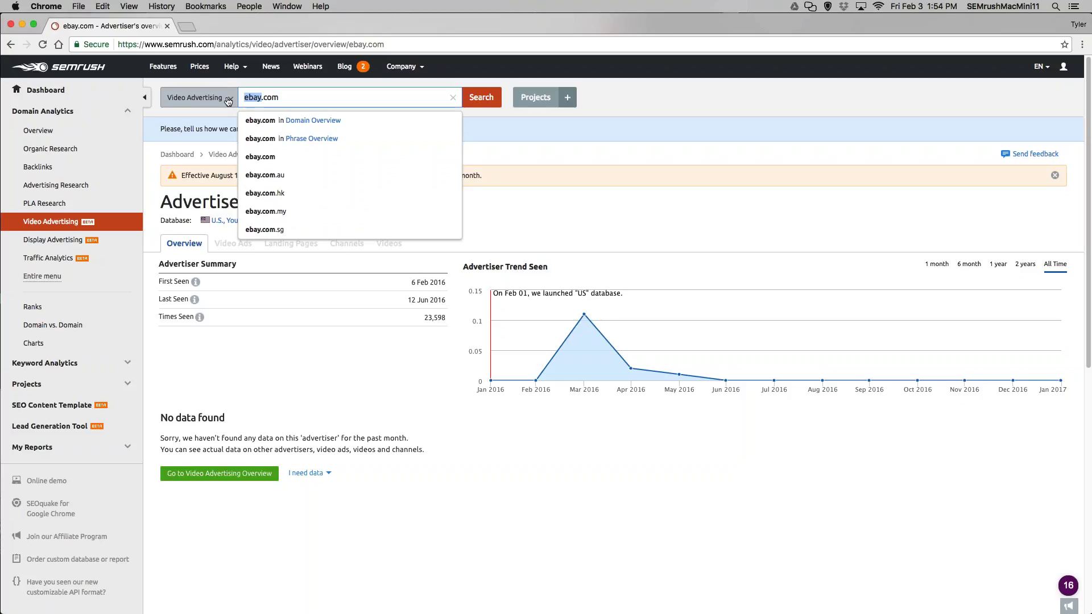
{"action": "type", "text": "amazon"}
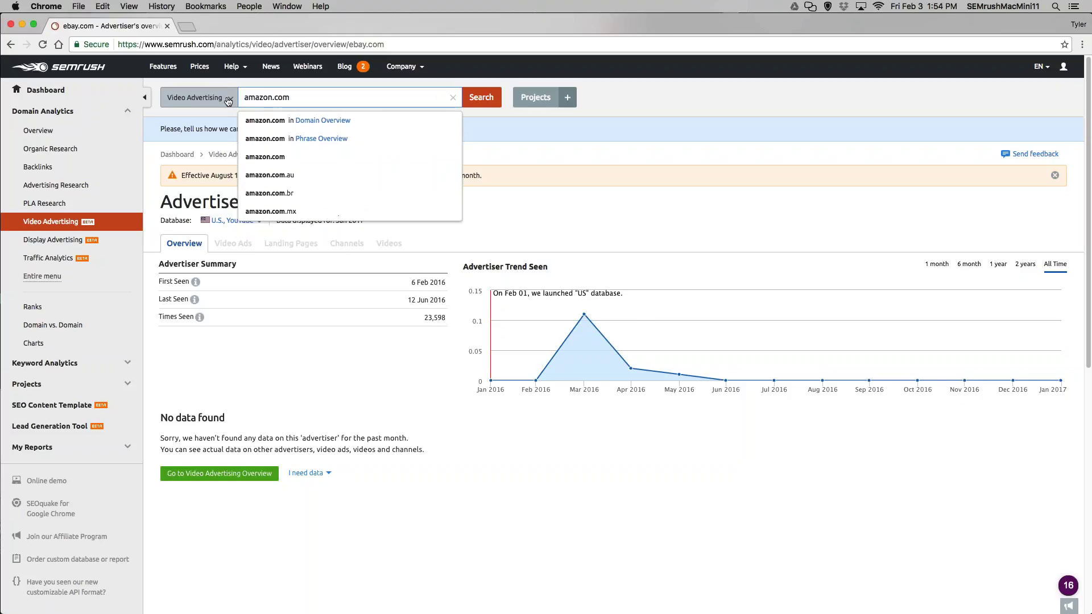
{"action": "key", "text": "Return"}
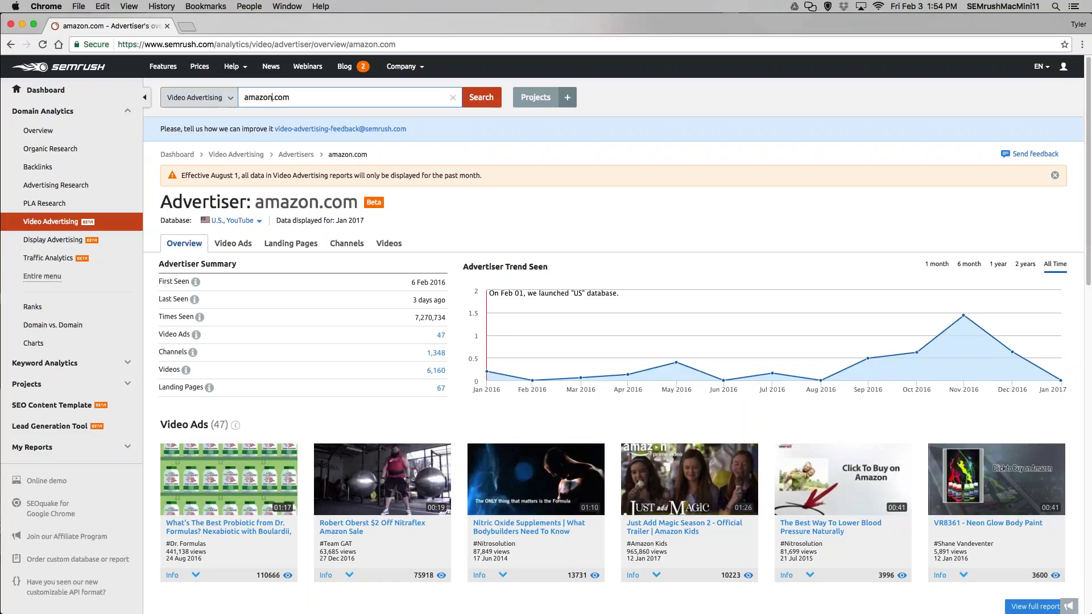
Step: Check the available YouTube country databases, and review amazon.com's video advertising overview, including the details of the "What's The Best Probiotic" ad
{"action": "left_click", "coordinate": [256, 221]}
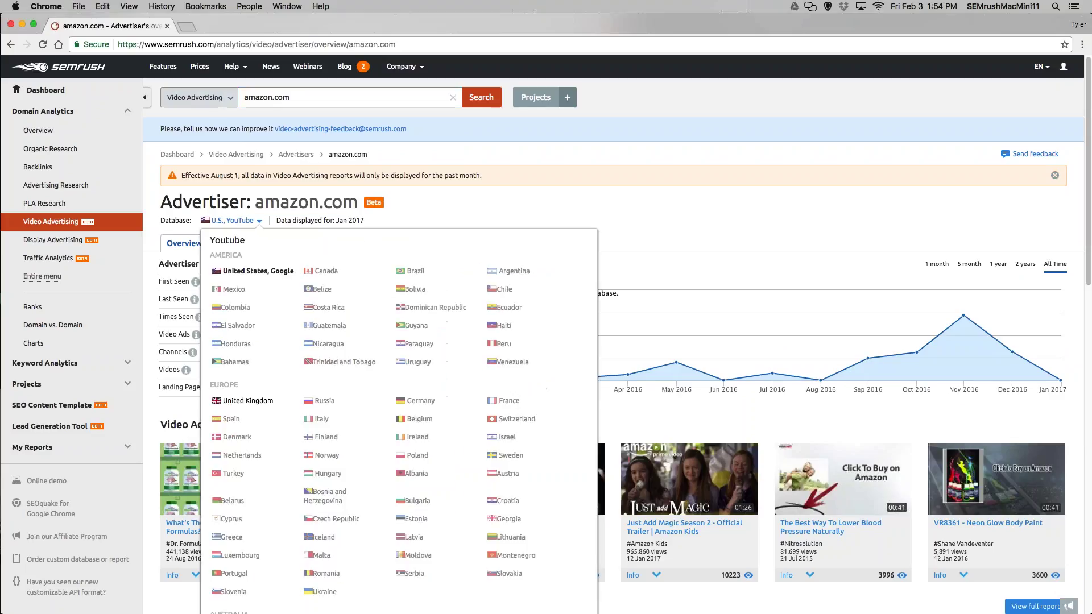
{"action": "left_click", "coordinate": [255, 222]}
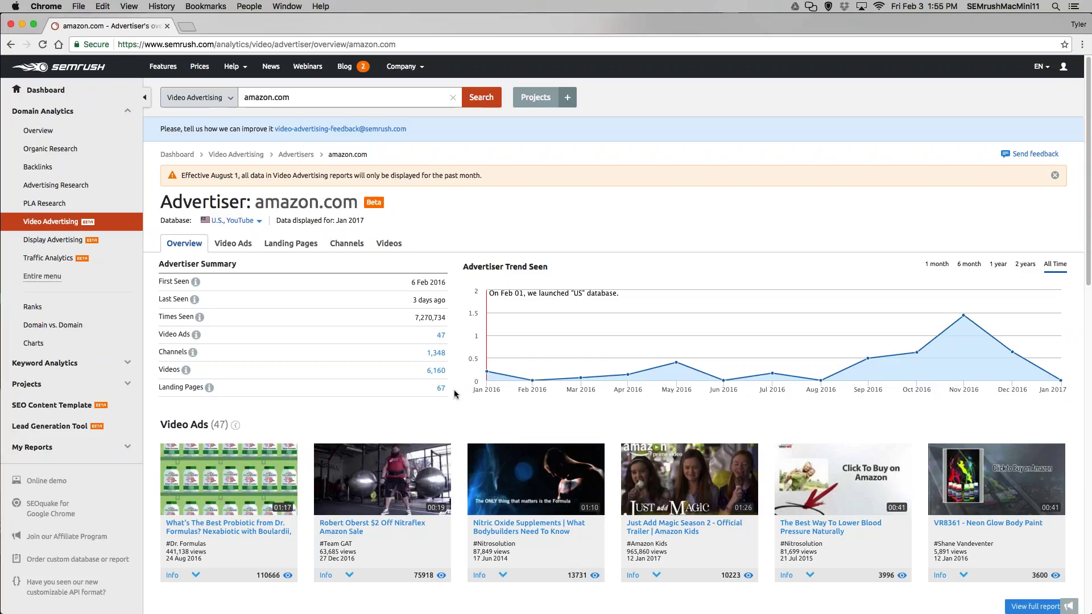
{"action": "scroll", "coordinate": [454, 394], "scroll_direction": "down", "scroll_amount": 5}
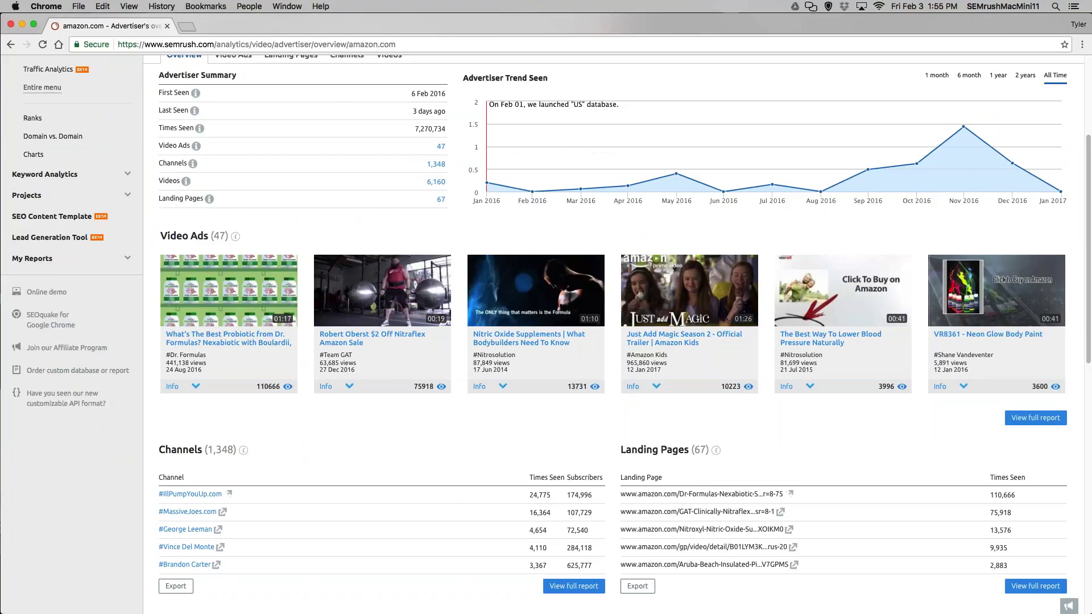
{"action": "left_click", "coordinate": [189, 386]}
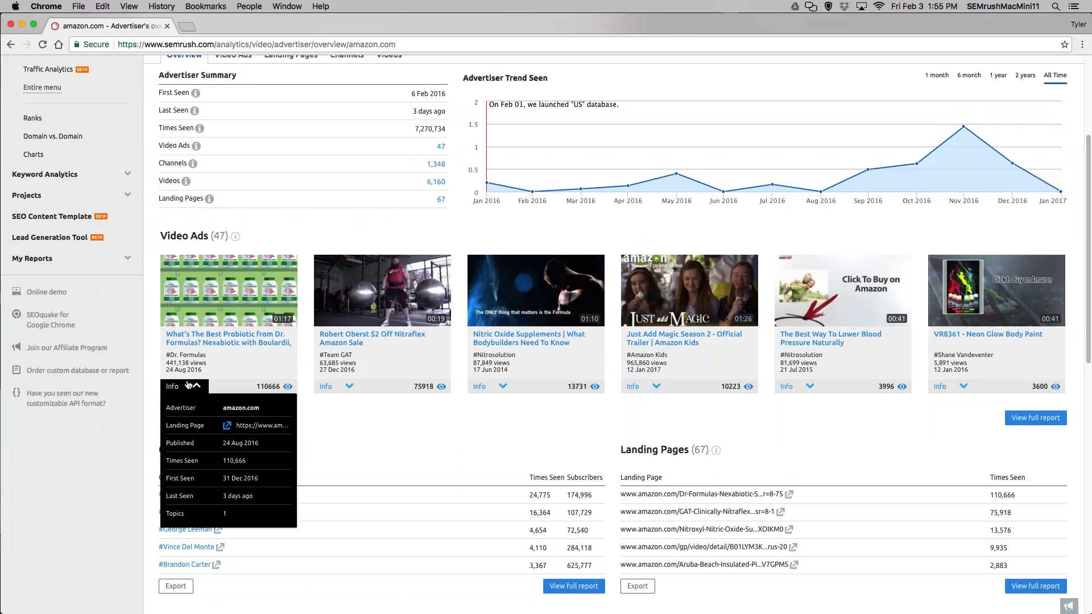
{"action": "left_click", "coordinate": [332, 382]}
{"action": "scroll", "coordinate": [331, 380], "scroll_direction": "down", "scroll_amount": 7}
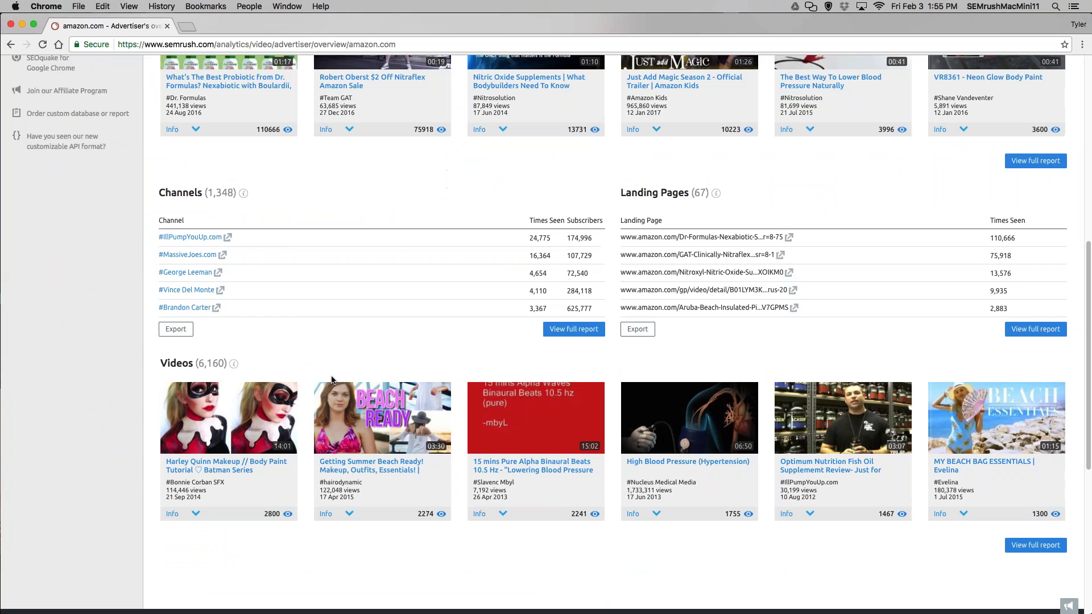
{"action": "scroll", "coordinate": [332, 380], "scroll_direction": "up", "scroll_amount": 10}
Step: Browse the Video Ads, Landing Pages and Channels lists in the video advertising report for amazon.com
{"action": "left_click", "coordinate": [233, 245]}
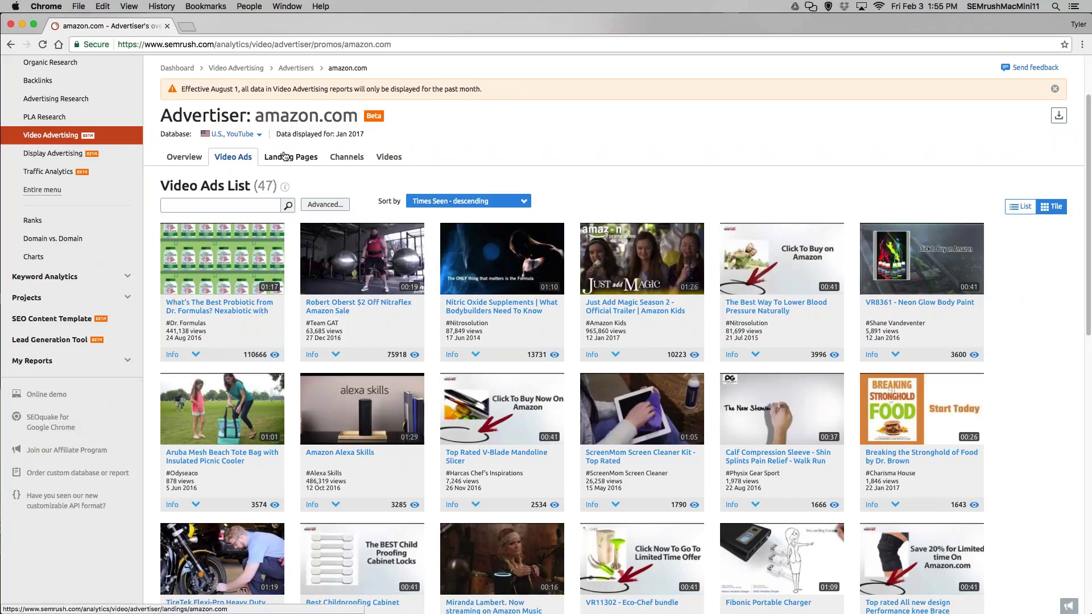
{"action": "left_click", "coordinate": [312, 157]}
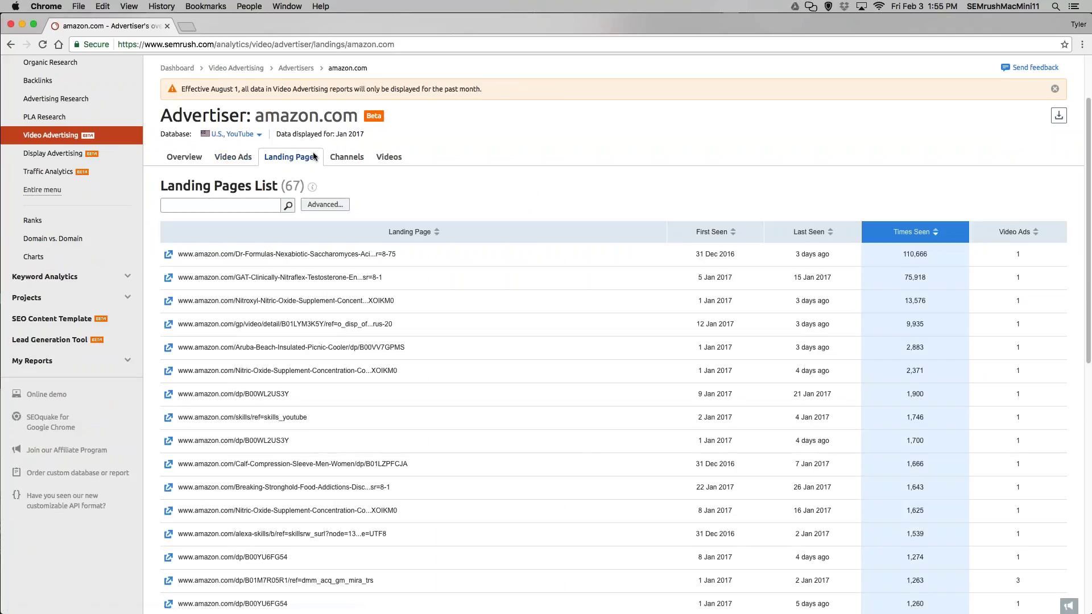
{"action": "left_click", "coordinate": [337, 157]}
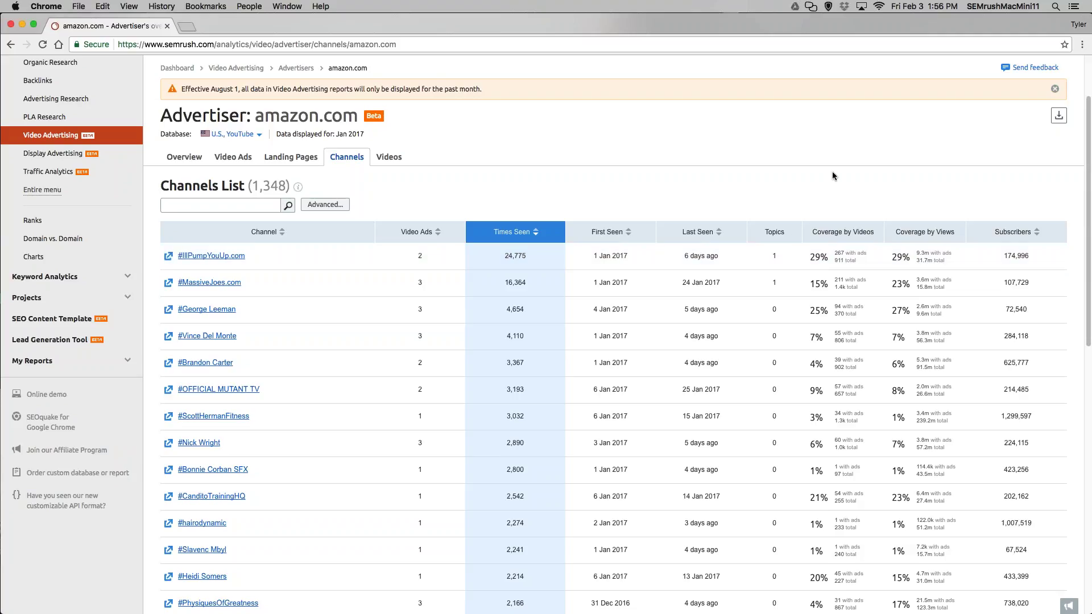
Step: View the Videos list in amazon.com's video advertising report, and open the Display Advertising report for the same domain
{"action": "left_click", "coordinate": [390, 155]}
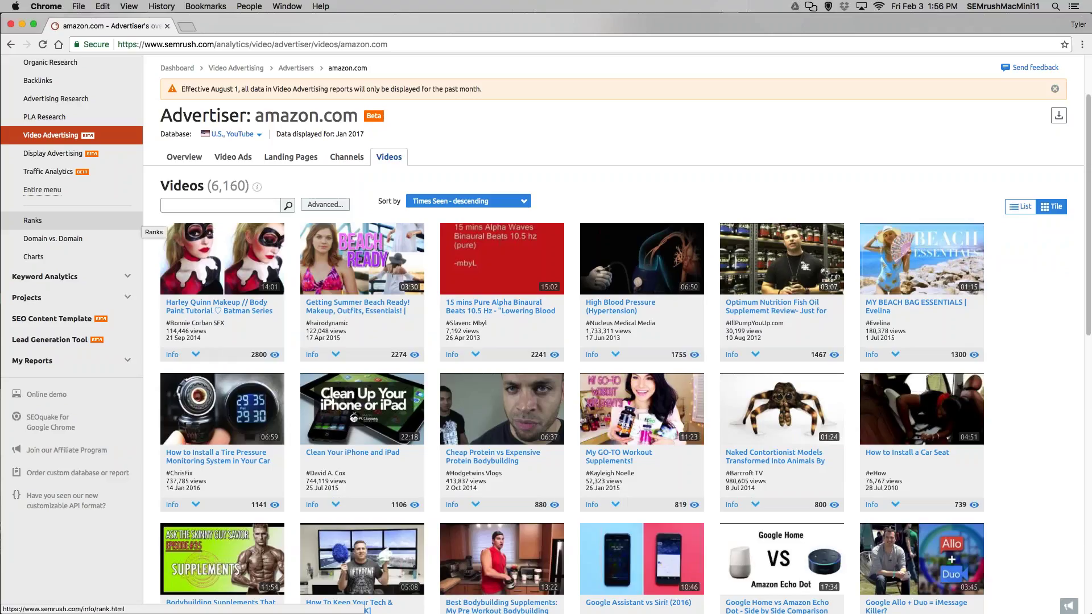
{"action": "scroll", "coordinate": [143, 220], "scroll_direction": "up", "scroll_amount": 3}
{"action": "left_click", "coordinate": [114, 222]}
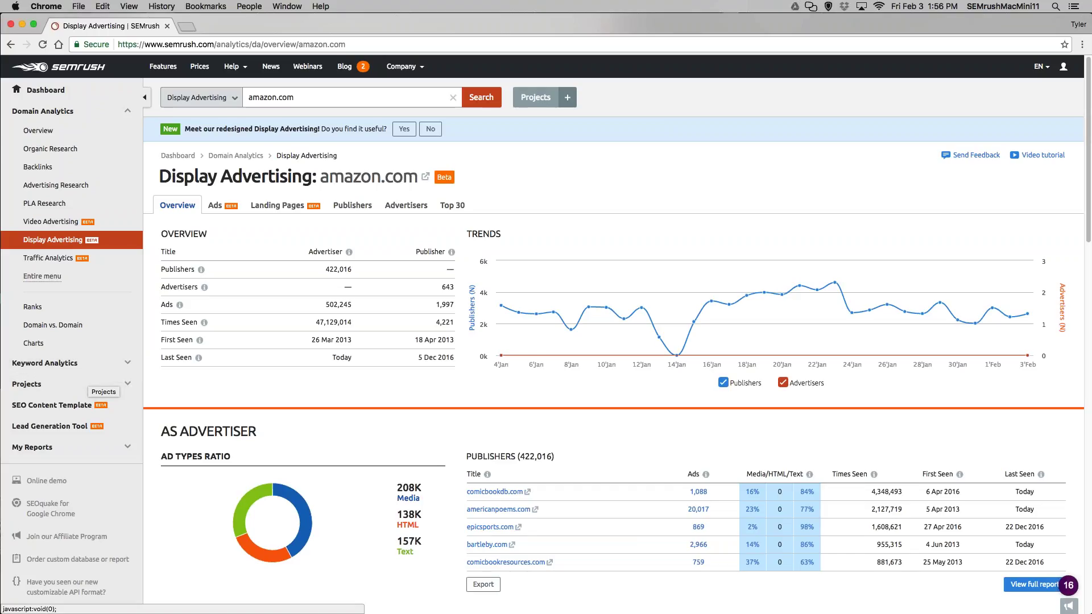
Step: Review amazon.com's display advertising overview as an advertiser, enlarging the sample media ads
{"action": "scroll", "coordinate": [165, 387], "scroll_direction": "down", "scroll_amount": 5}
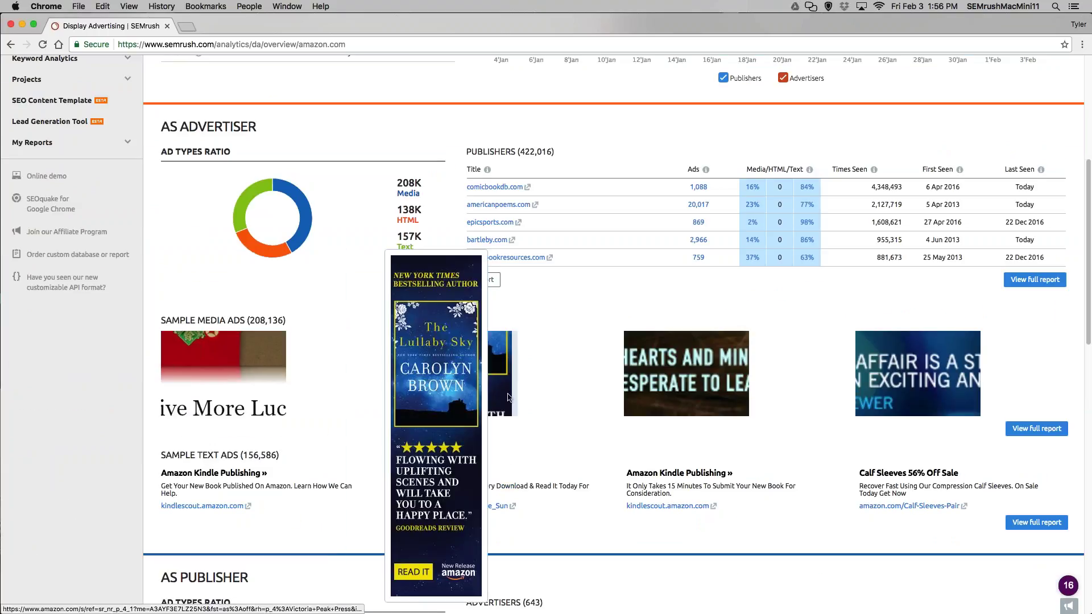
{"action": "mouse_move", "coordinate": [682, 369]}
{"action": "mouse_move", "coordinate": [904, 393]}
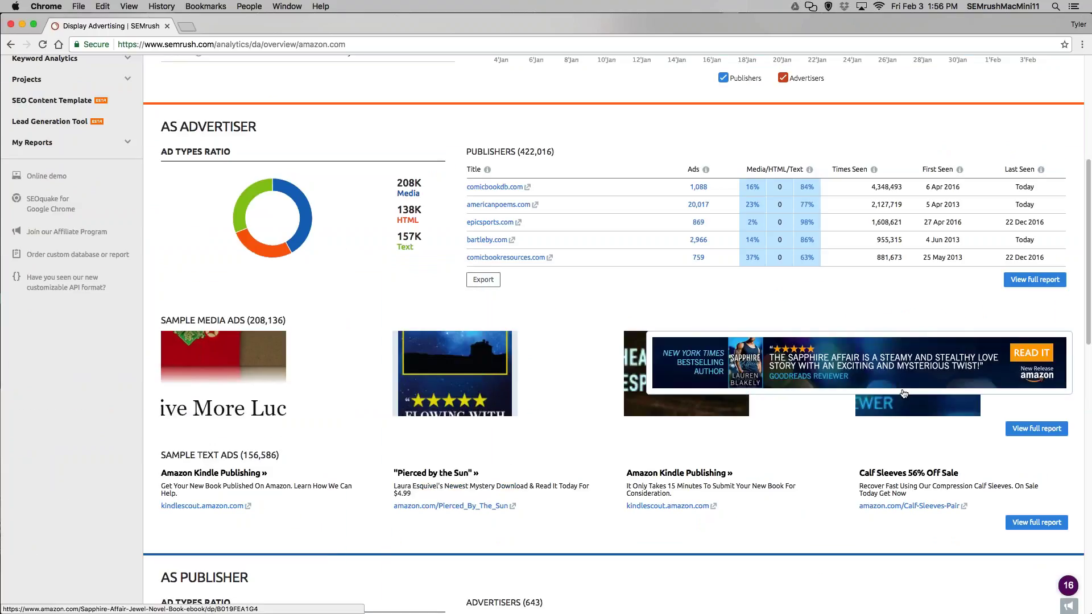
{"action": "mouse_move", "coordinate": [437, 356]}
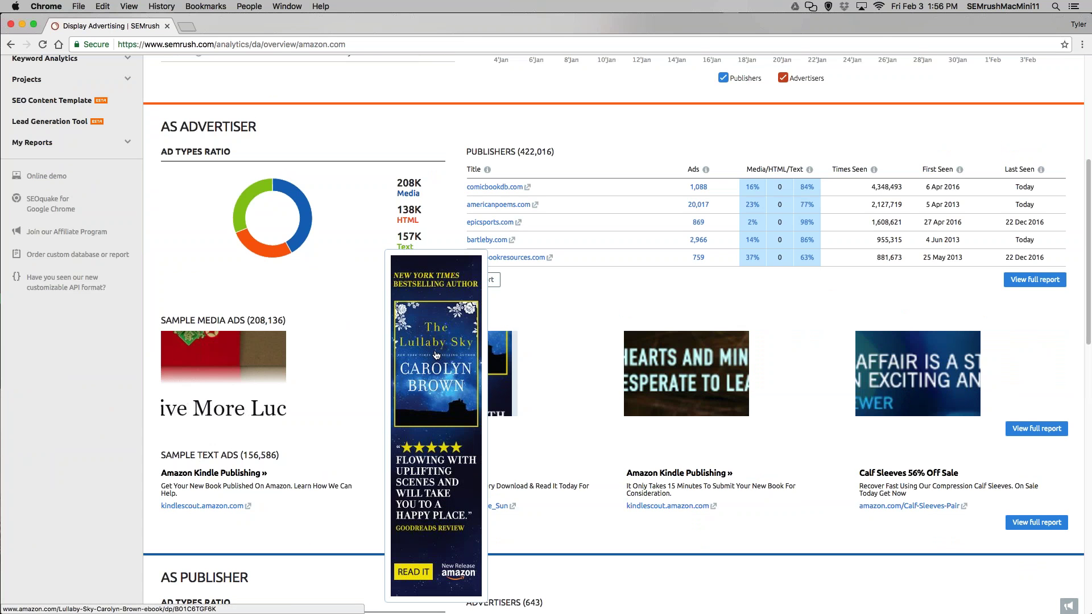
{"action": "scroll", "coordinate": [437, 376], "scroll_direction": "down", "scroll_amount": 3}
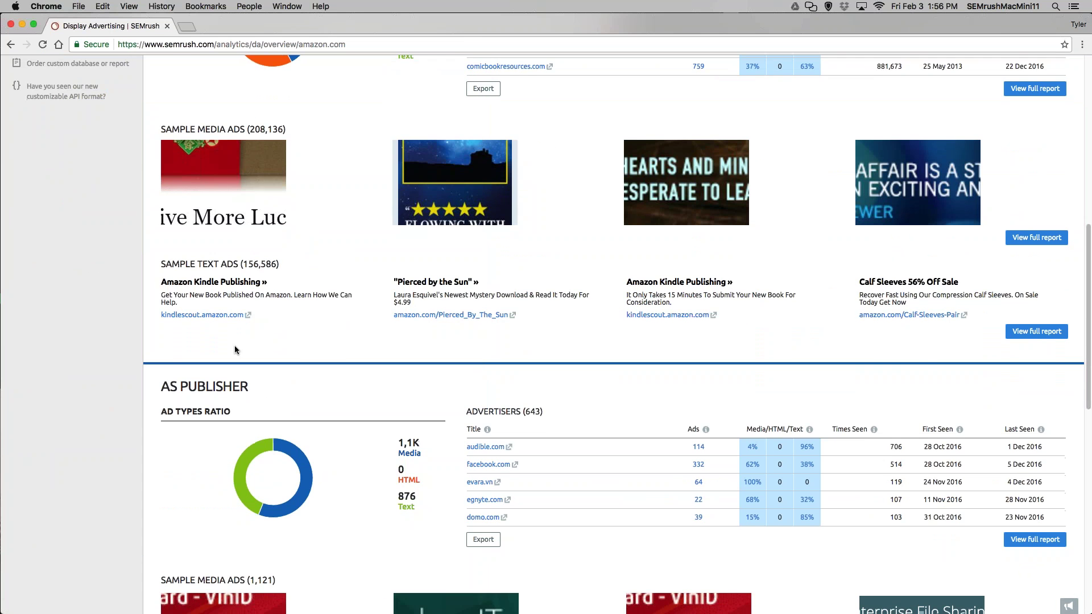
{"action": "scroll", "coordinate": [234, 346], "scroll_direction": "down", "scroll_amount": 5}
{"action": "scroll", "coordinate": [237, 350], "scroll_direction": "up", "scroll_amount": 15}
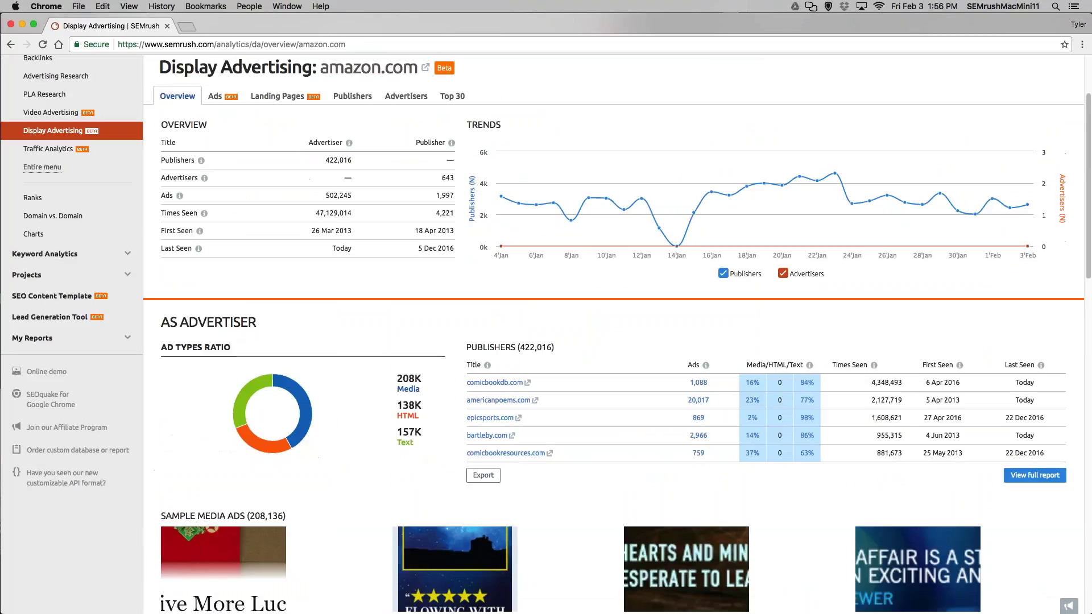
{"action": "scroll", "coordinate": [241, 300], "scroll_direction": "down", "scroll_amount": 3}
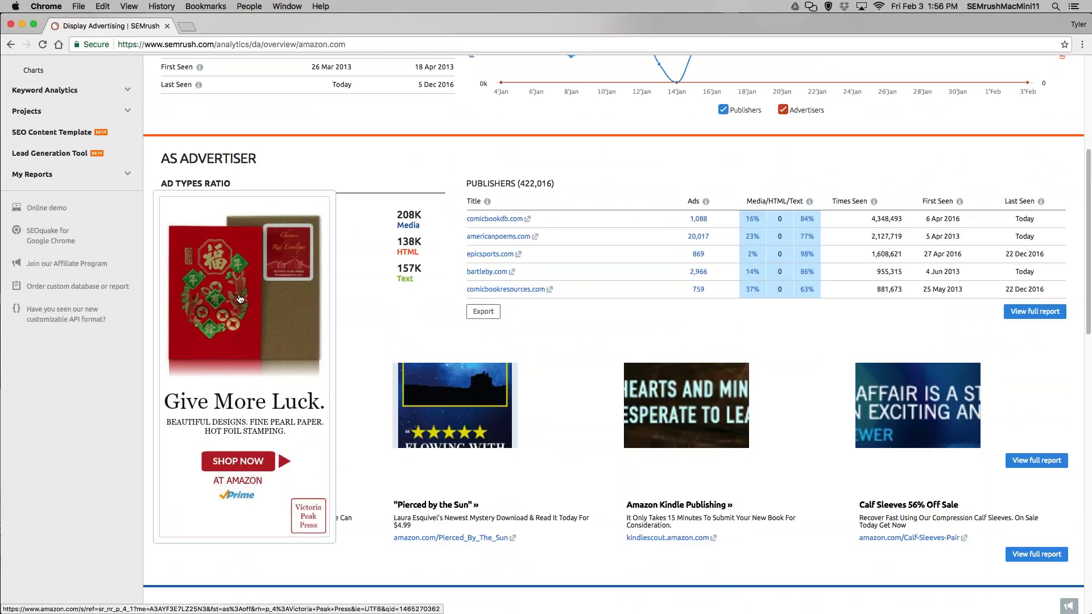
Step: Examine the As Publisher section of amazon.com's display advertising overview, enlarging the first sample media ad
{"action": "scroll", "coordinate": [238, 303], "scroll_direction": "down", "scroll_amount": 6}
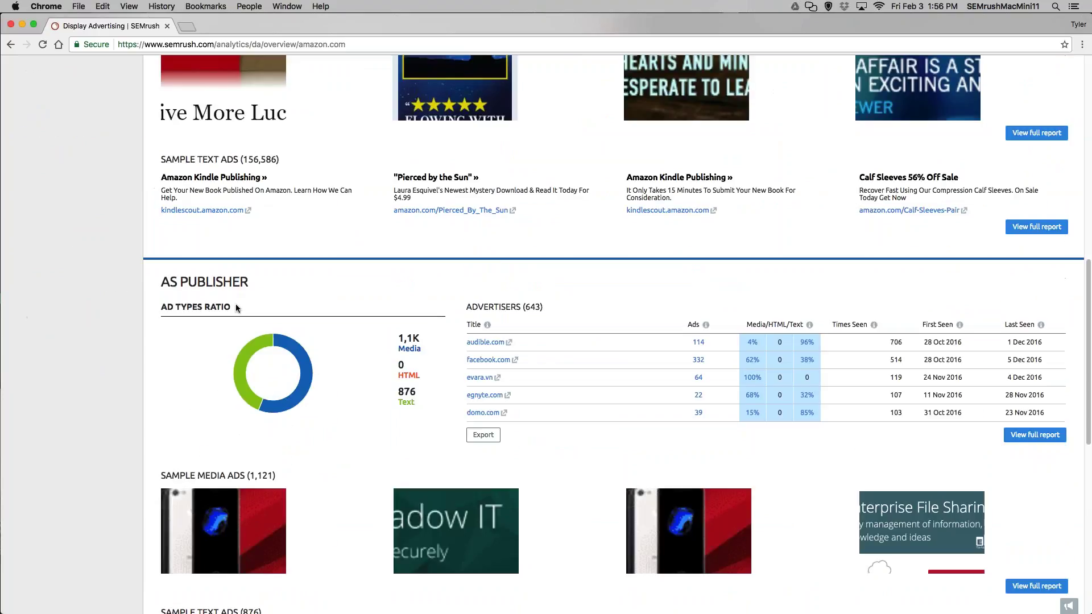
{"action": "scroll", "coordinate": [236, 306], "scroll_direction": "down", "scroll_amount": 3}
{"action": "mouse_move", "coordinate": [226, 356]}
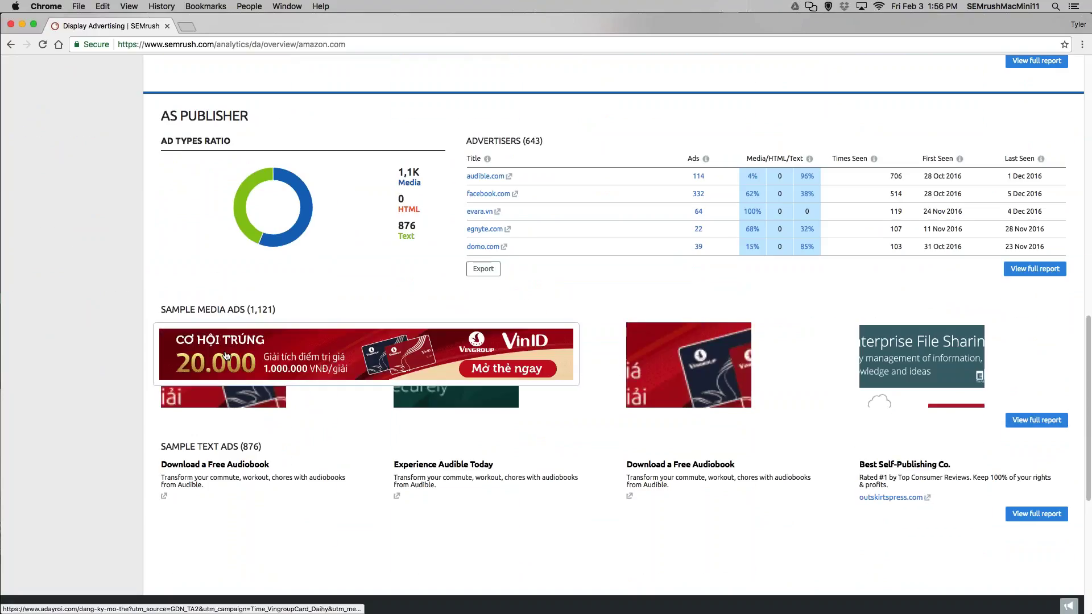
{"action": "scroll", "coordinate": [226, 356], "scroll_direction": "up", "scroll_amount": 10}
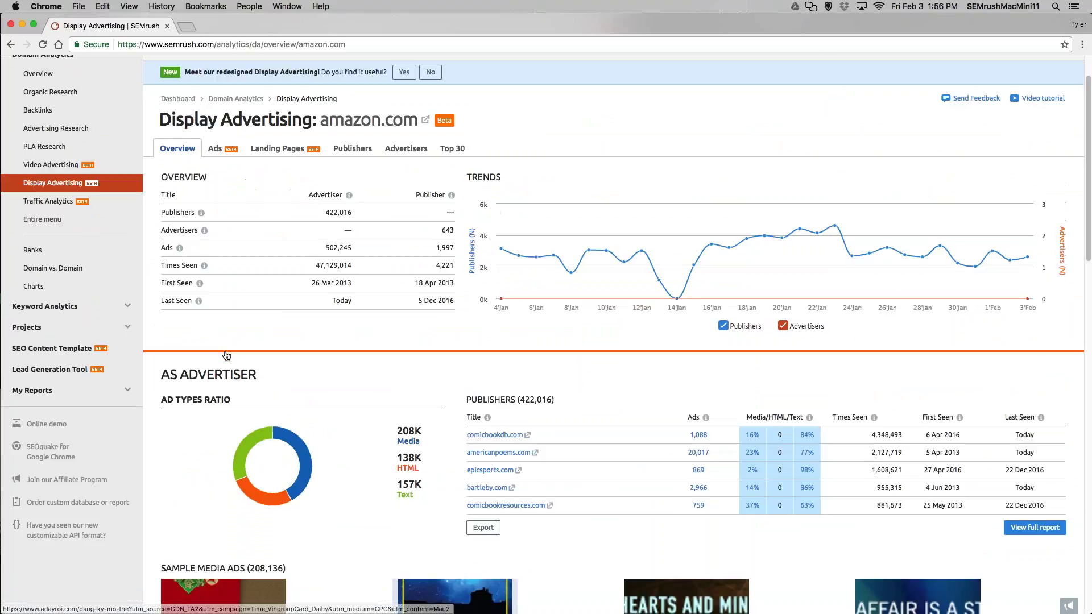
Step: Open the display advertising Ads report for amazon.com and review its device filters and media ads list
{"action": "left_click", "coordinate": [215, 206]}
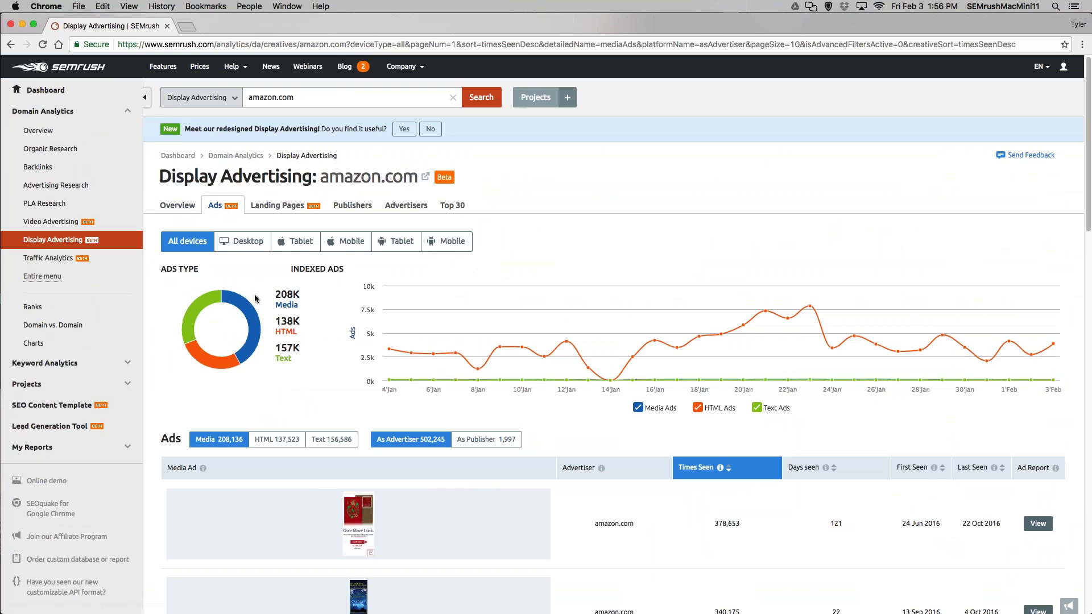
{"action": "scroll", "coordinate": [256, 296], "scroll_direction": "down", "scroll_amount": 3}
{"action": "scroll", "coordinate": [257, 304], "scroll_direction": "down", "scroll_amount": 3}
{"action": "scroll", "coordinate": [278, 291], "scroll_direction": "up", "scroll_amount": 5}
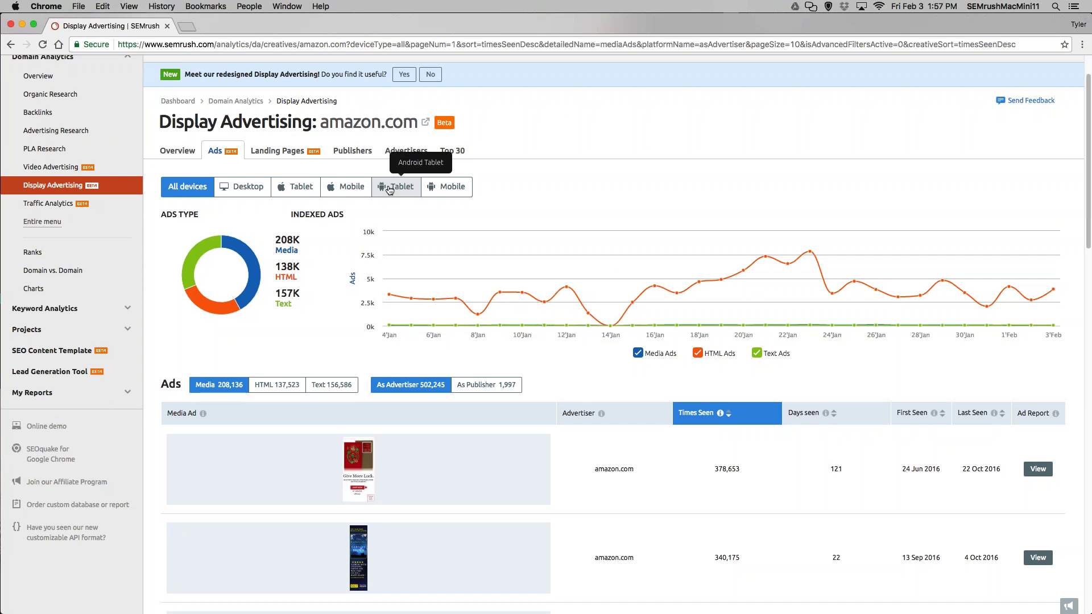
{"action": "scroll", "coordinate": [376, 219], "scroll_direction": "down", "scroll_amount": 4}
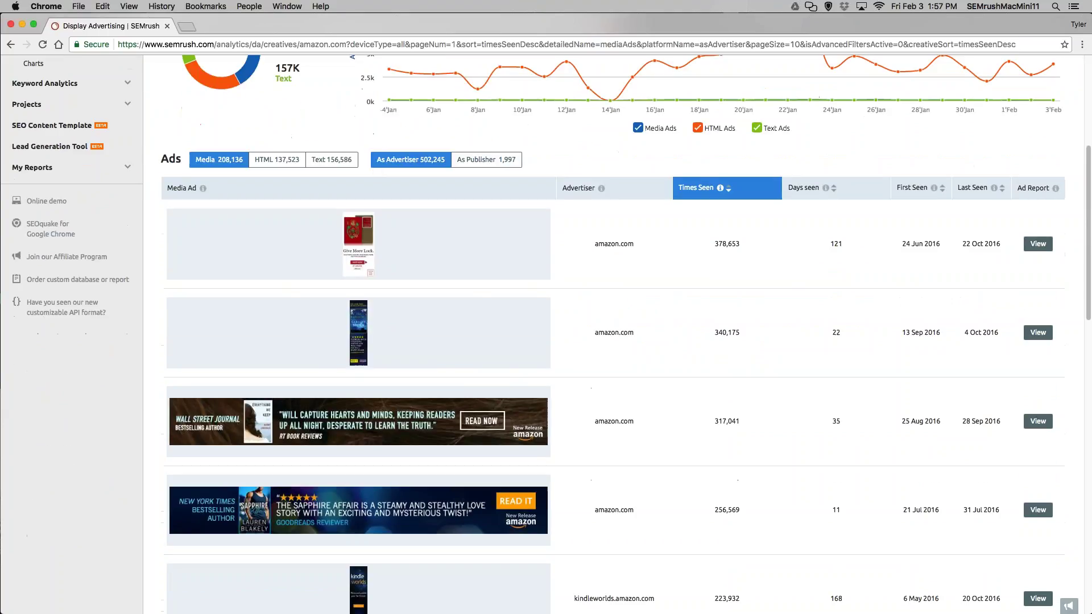
Step: Show the HTML ads list, enlarge its first ad, and switch the list to text ads
{"action": "mouse_move", "coordinate": [267, 190]}
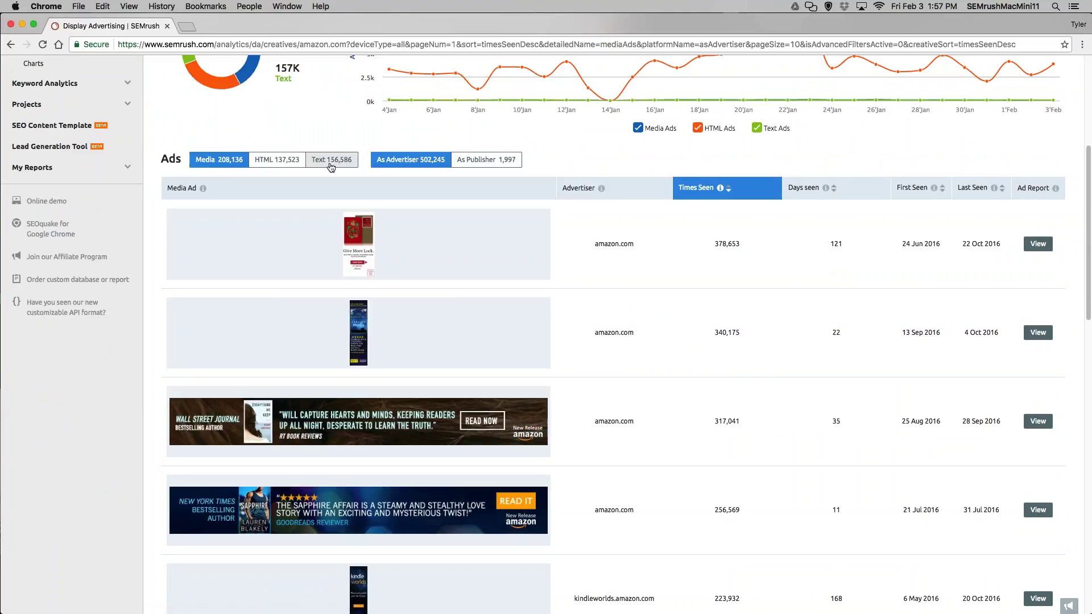
{"action": "left_click", "coordinate": [304, 163]}
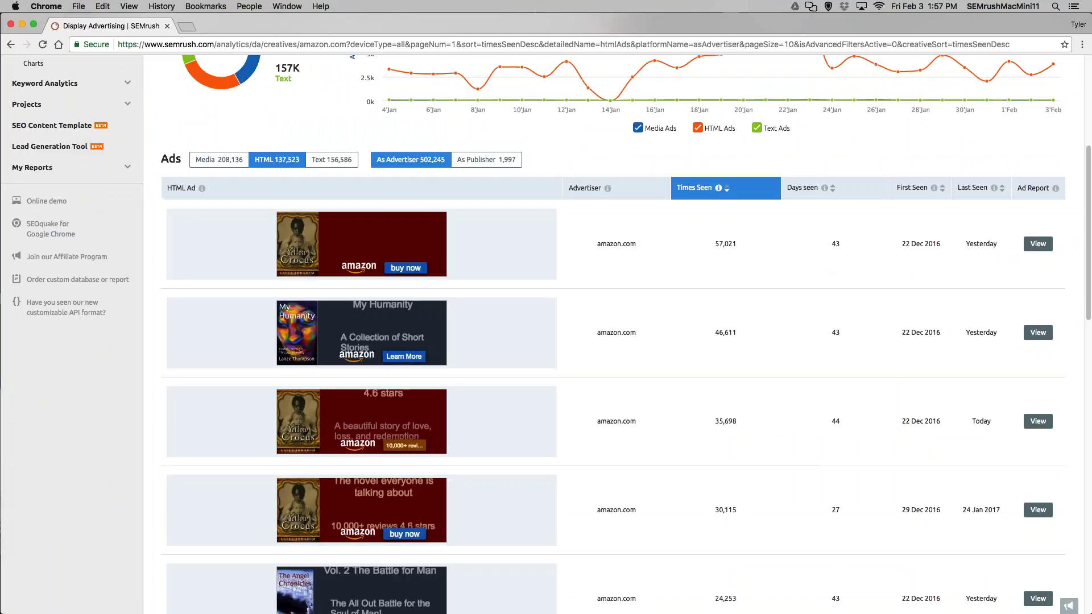
{"action": "mouse_move", "coordinate": [319, 252]}
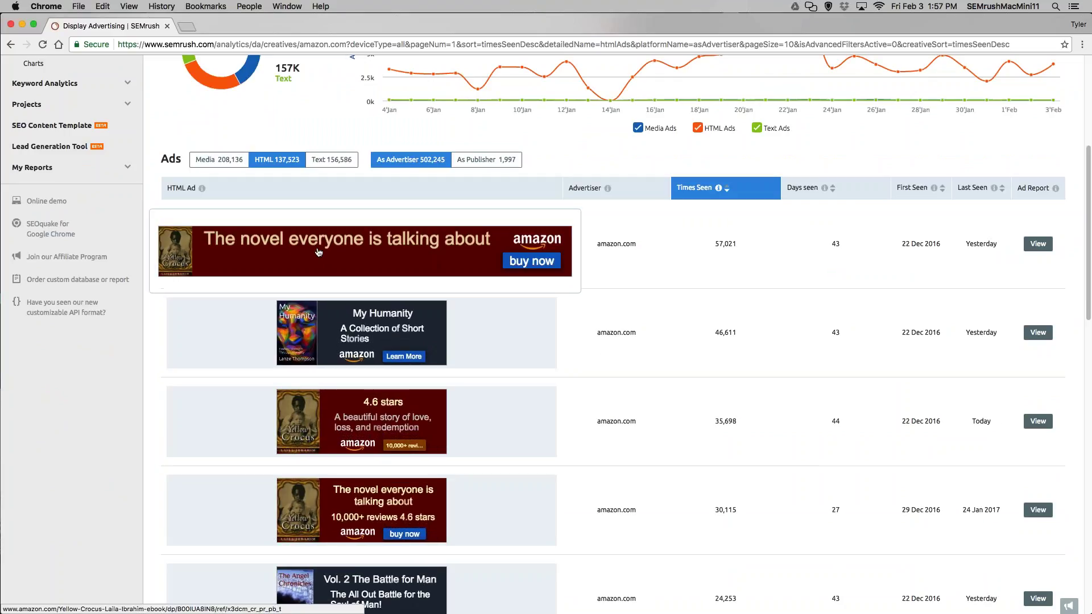
{"action": "left_click", "coordinate": [331, 161]}
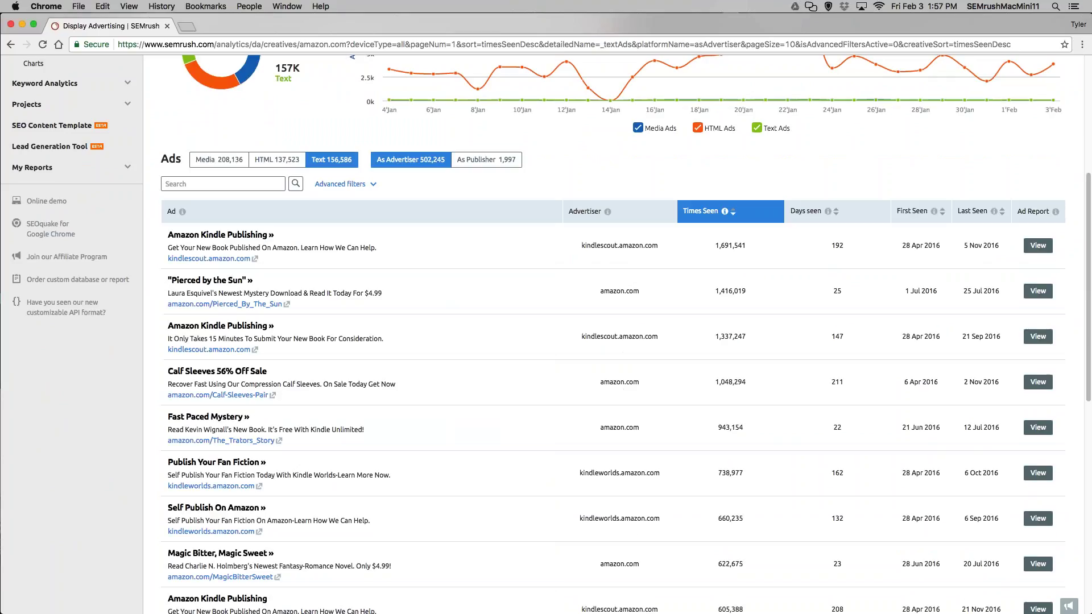
Step: View the ad report for the first "Amazon Kindle Publishing" text ad, and close it
{"action": "left_click", "coordinate": [1038, 245]}
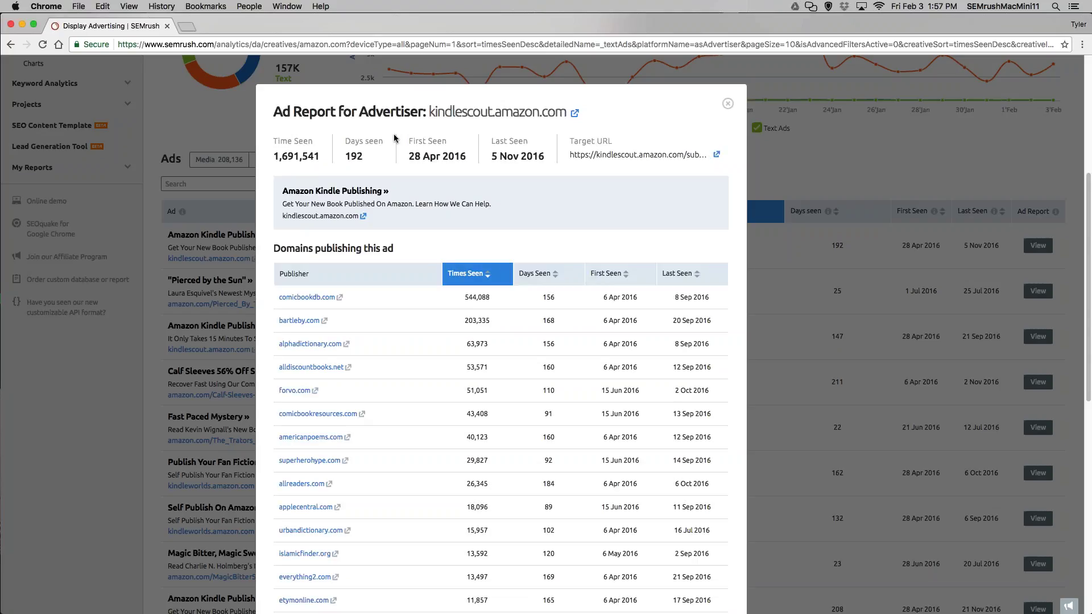
{"action": "left_click", "coordinate": [161, 155]}
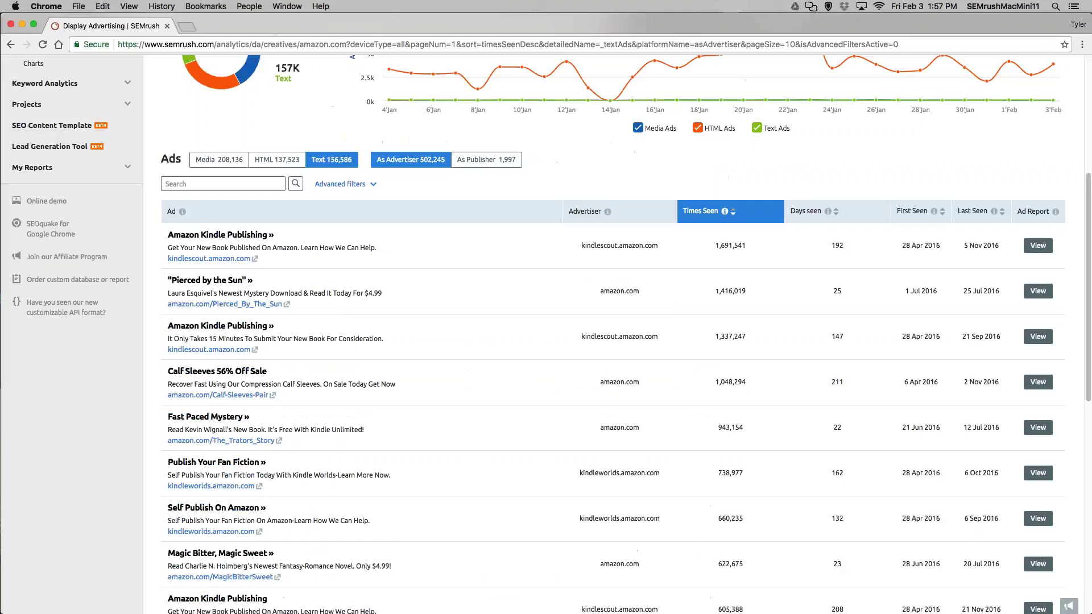
{"action": "scroll", "coordinate": [156, 296], "scroll_direction": "up", "scroll_amount": 5}
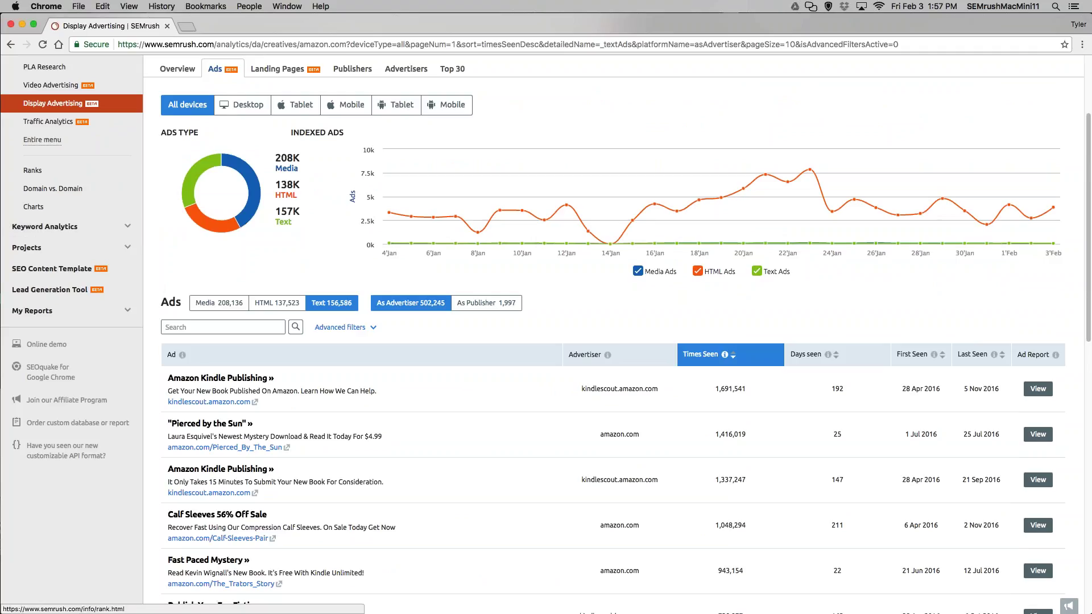
Step: Open Traffic Analytics for amazon.com and compare the Unique Visitors trend with the Visits trend
{"action": "left_click", "coordinate": [45, 123]}
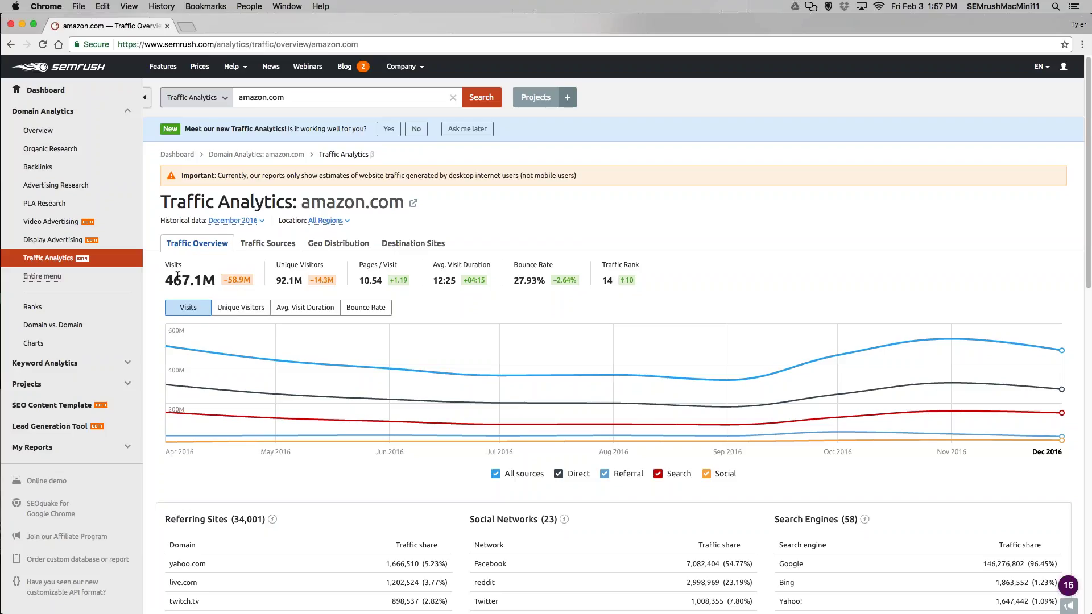
{"action": "left_click", "coordinate": [240, 308]}
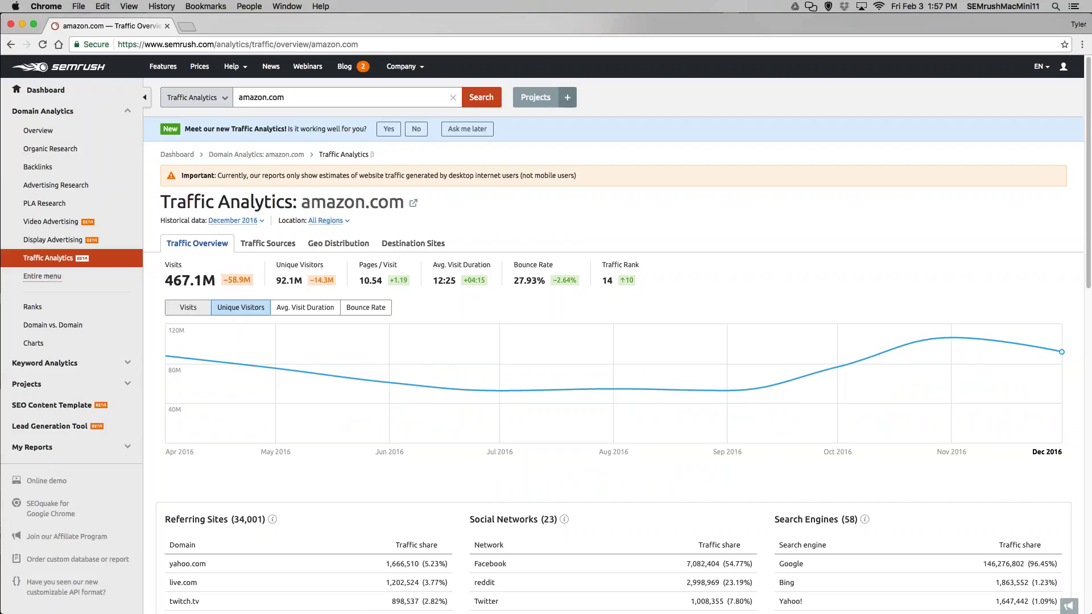
{"action": "left_click", "coordinate": [194, 308]}
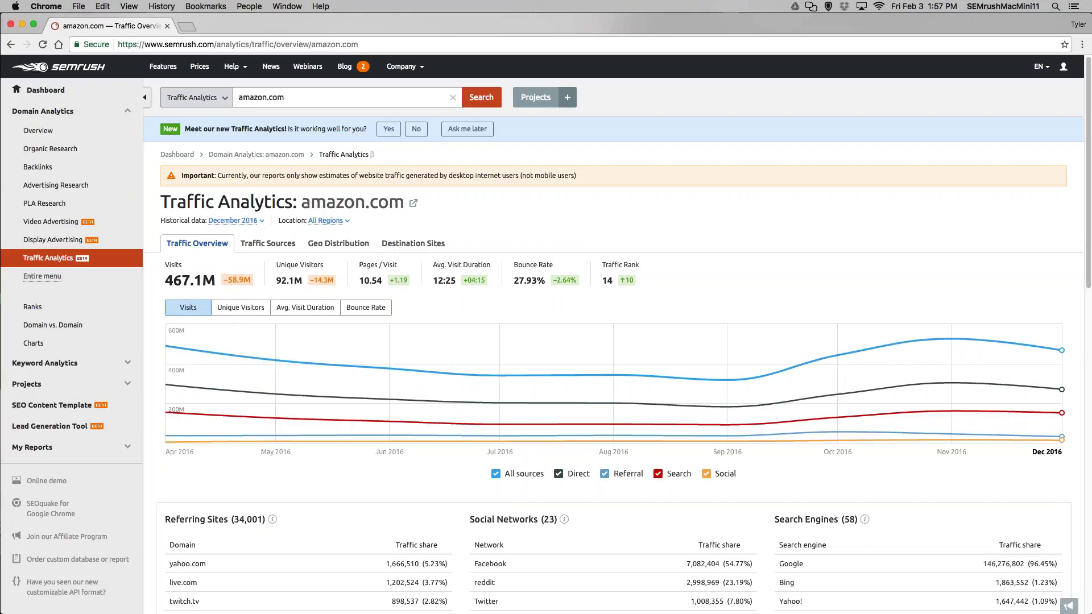
Step: Review amazon.com's top referring sites, social networks, search engines and geo distribution in the traffic overview
{"action": "scroll", "coordinate": [197, 316], "scroll_direction": "down", "scroll_amount": 3}
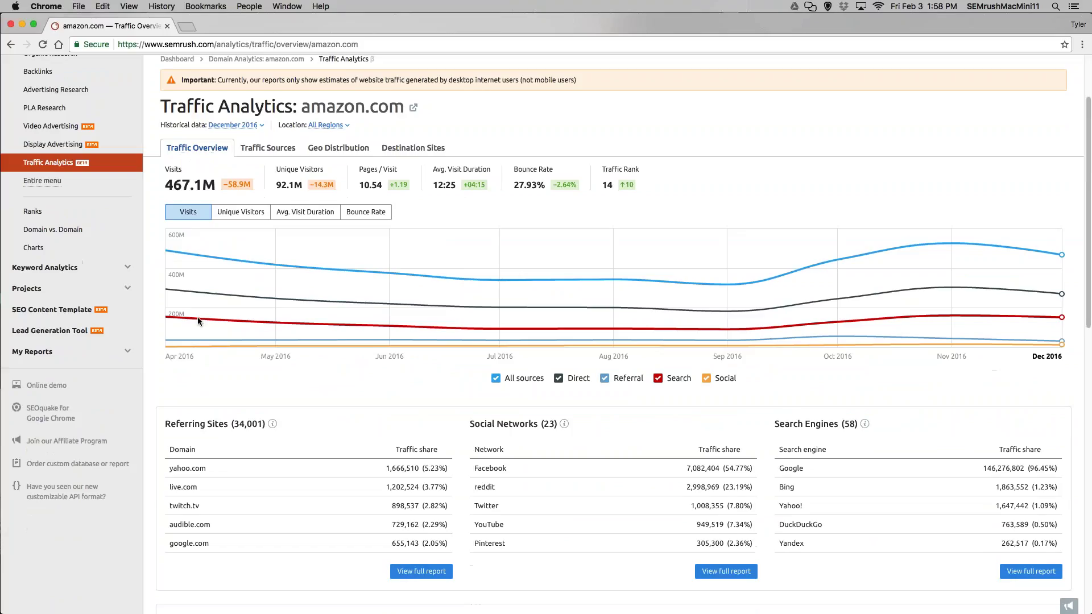
{"action": "mouse_move", "coordinate": [198, 319]}
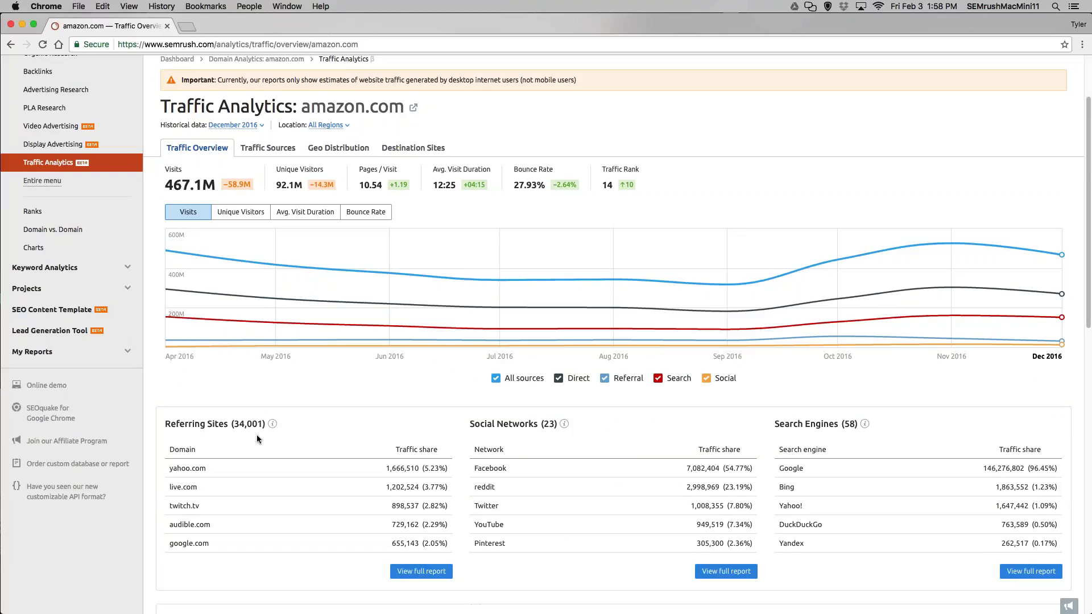
{"action": "scroll", "coordinate": [847, 471], "scroll_direction": "down", "scroll_amount": 5}
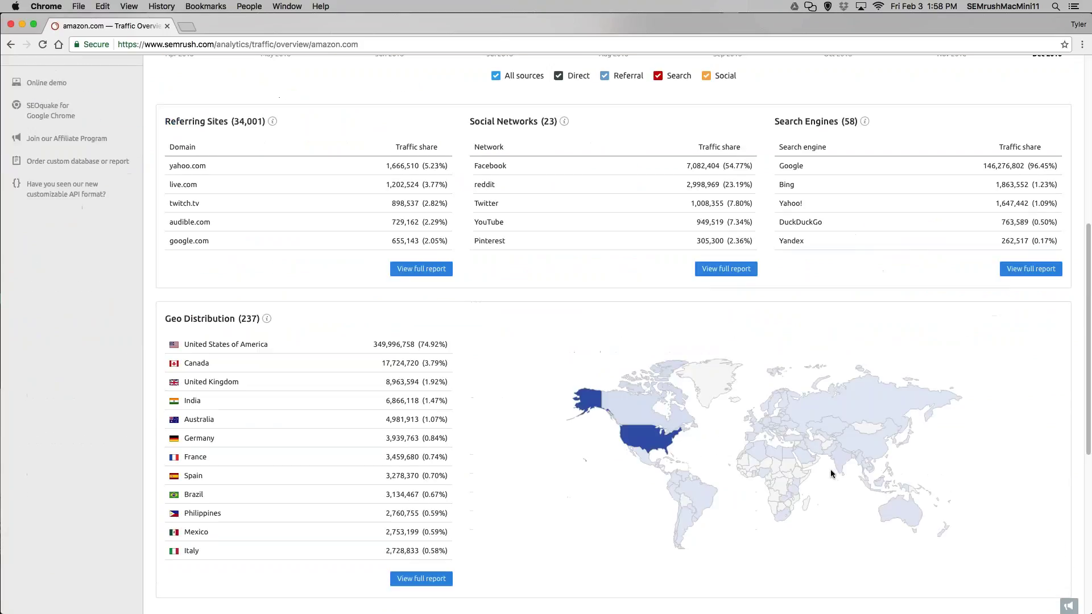
{"action": "scroll", "coordinate": [653, 432], "scroll_direction": "up", "scroll_amount": 6}
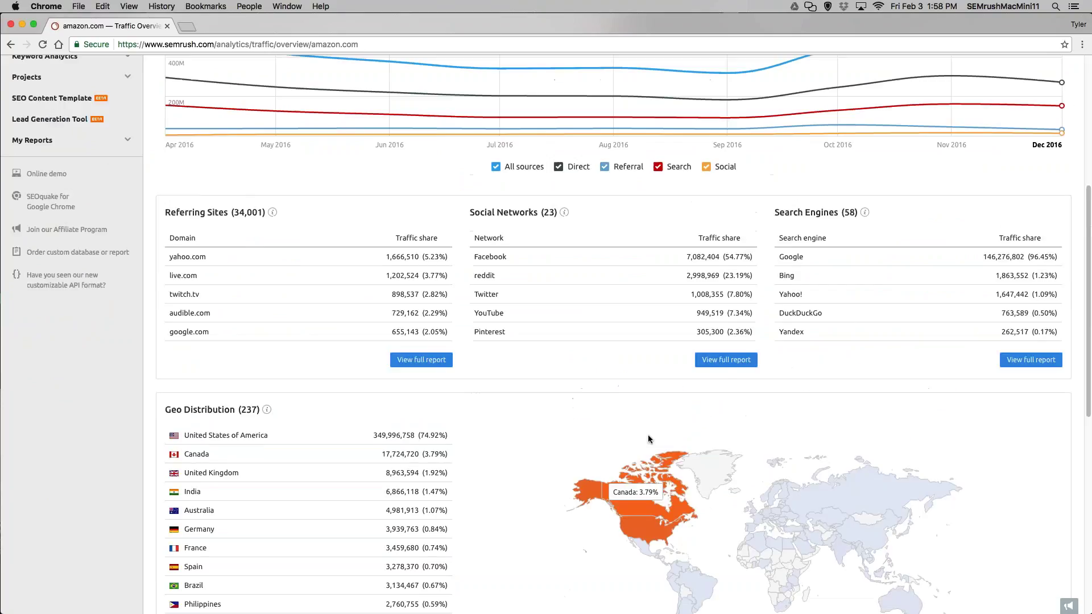
Step: View the Bounce Rate, Avg. Visit Duration and Unique Visitors trends, return to Visits, and highlight the Unique Visitors and Visits figures
{"action": "left_click", "coordinate": [365, 255]}
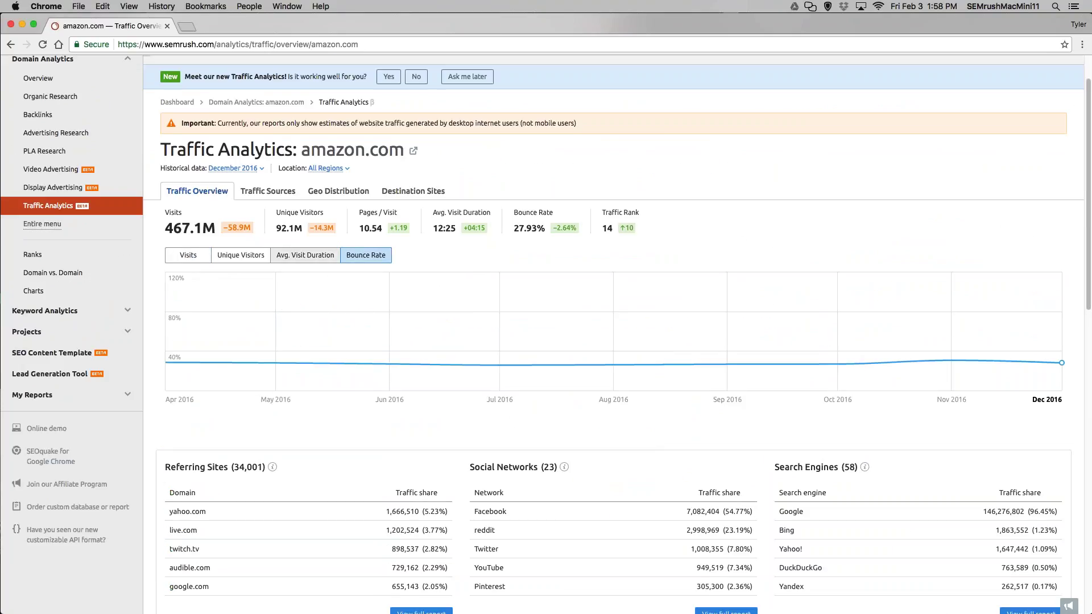
{"action": "left_click", "coordinate": [305, 256]}
{"action": "left_click", "coordinate": [240, 255]}
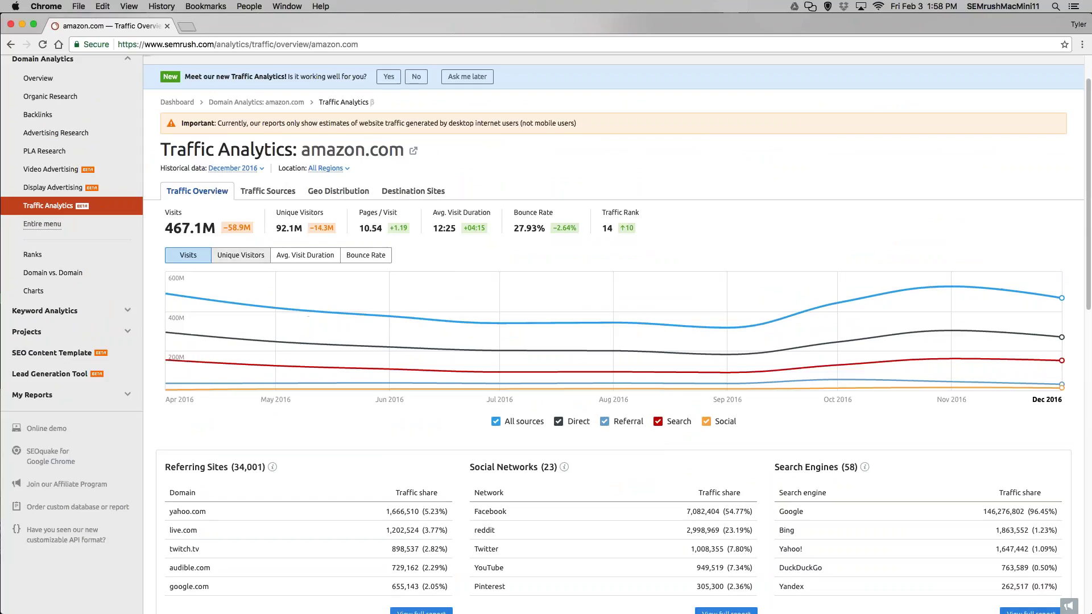
{"action": "left_click_drag", "start_coordinate": [279, 225], "coordinate": [291, 226]}
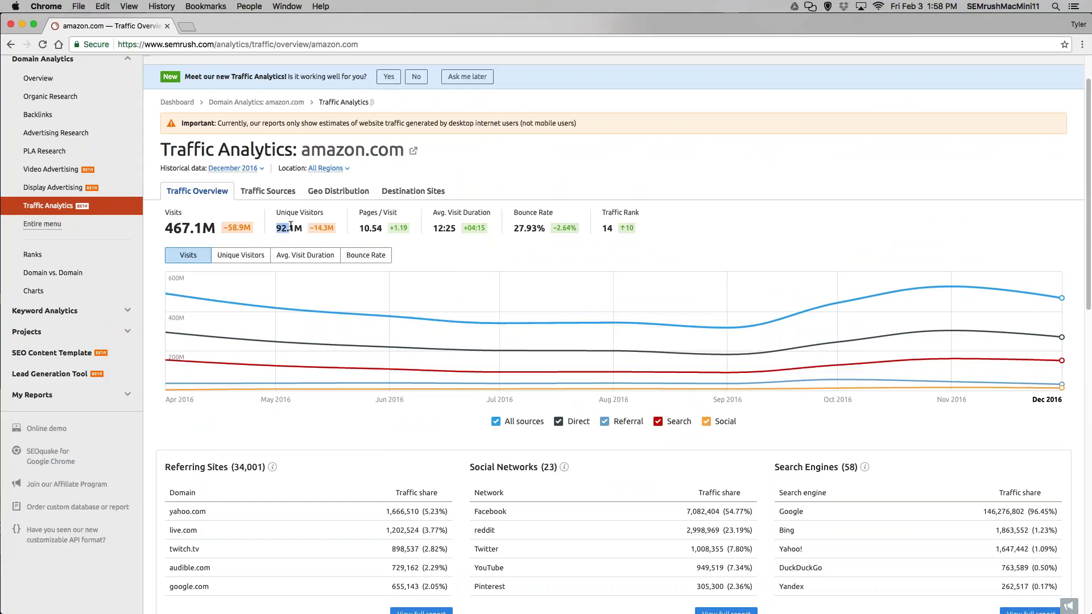
{"action": "left_click_drag", "start_coordinate": [165, 227], "coordinate": [200, 223]}
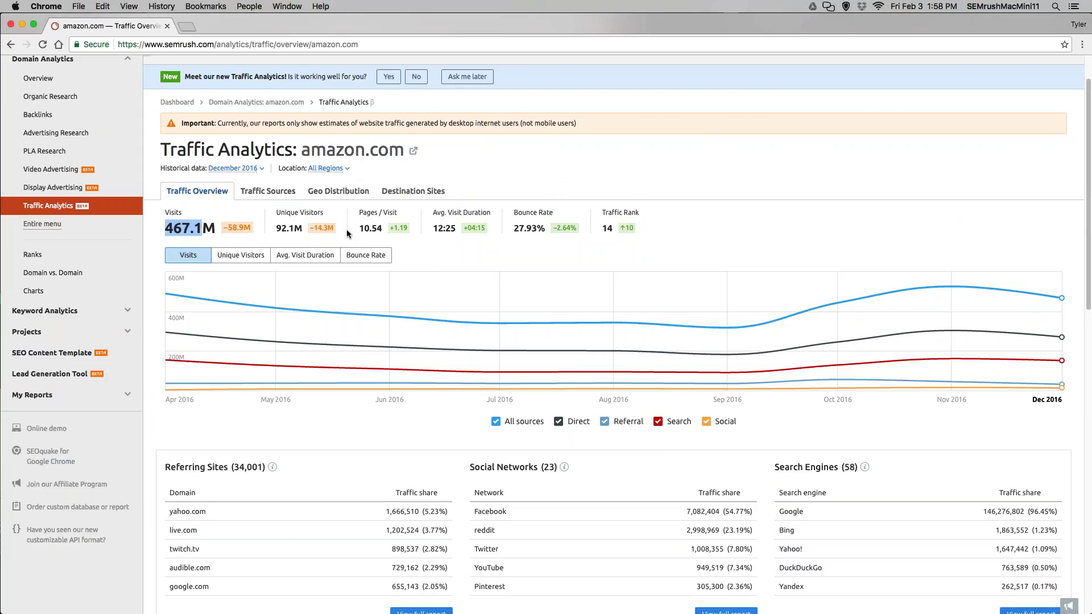
Step: Open the Traffic Sources report for amazon.com and browse its list of referring sites
{"action": "left_click", "coordinate": [263, 194]}
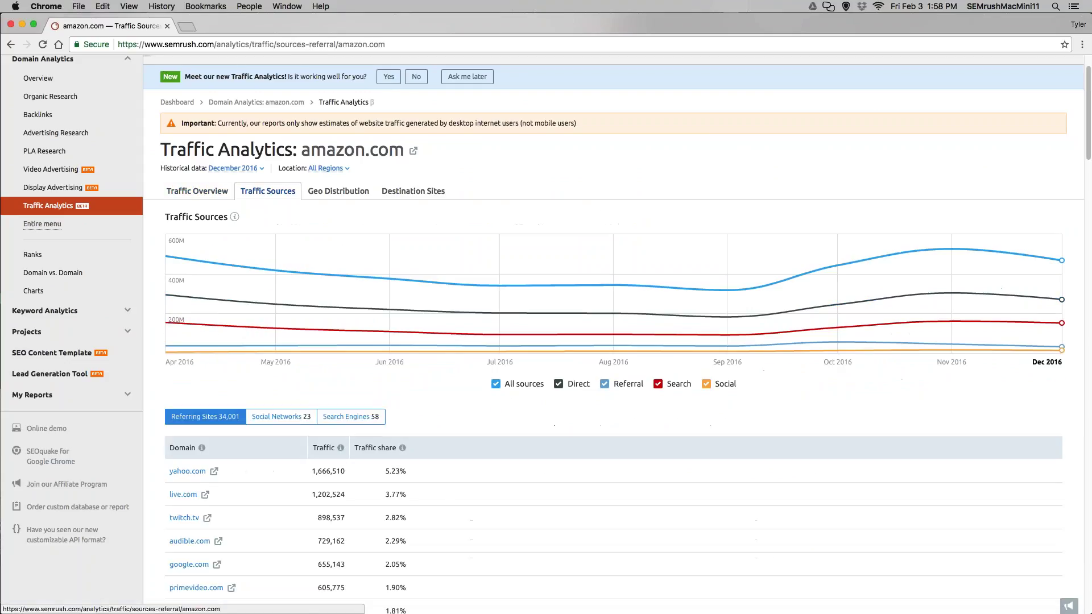
{"action": "scroll", "coordinate": [270, 244], "scroll_direction": "down", "scroll_amount": 3}
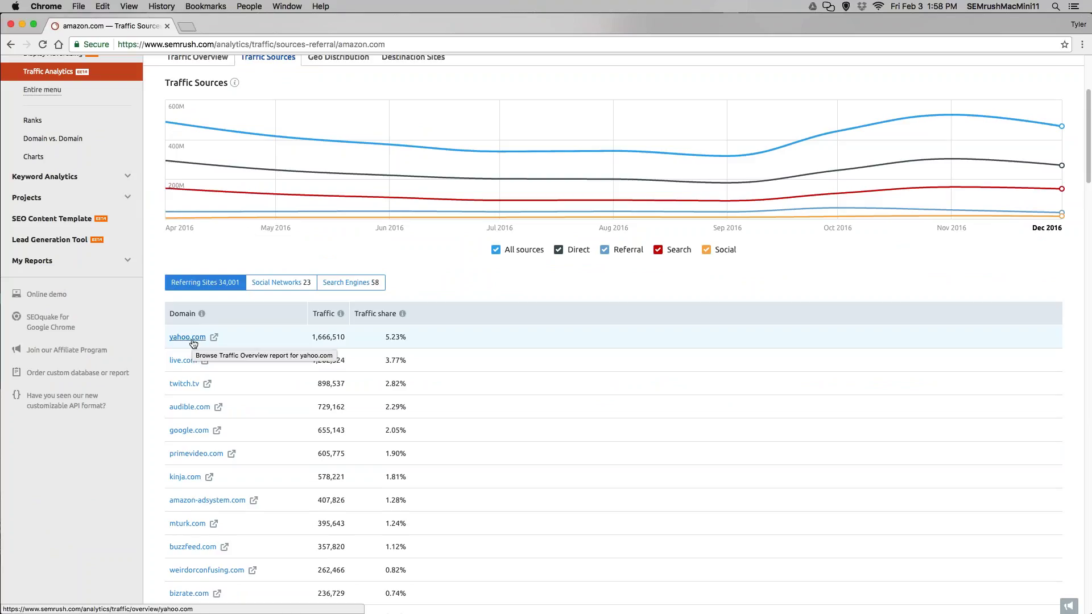
{"action": "scroll", "coordinate": [193, 343], "scroll_direction": "up", "scroll_amount": 4}
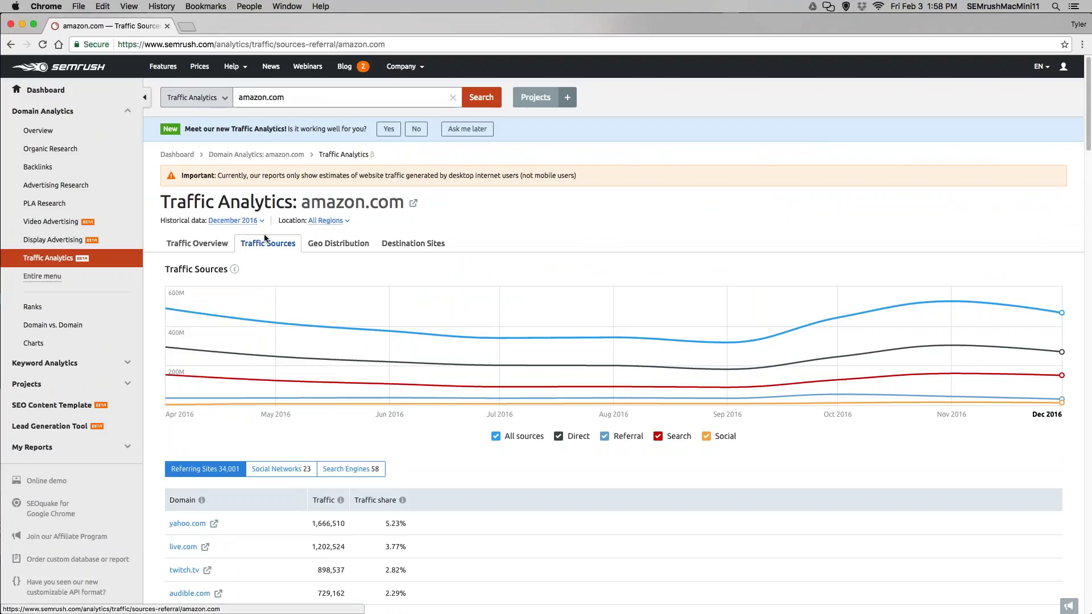
Step: Limit amazon.com's traffic data to the United States of America and view the Geo Distribution and Destination Sites reports
{"action": "left_click", "coordinate": [325, 221]}
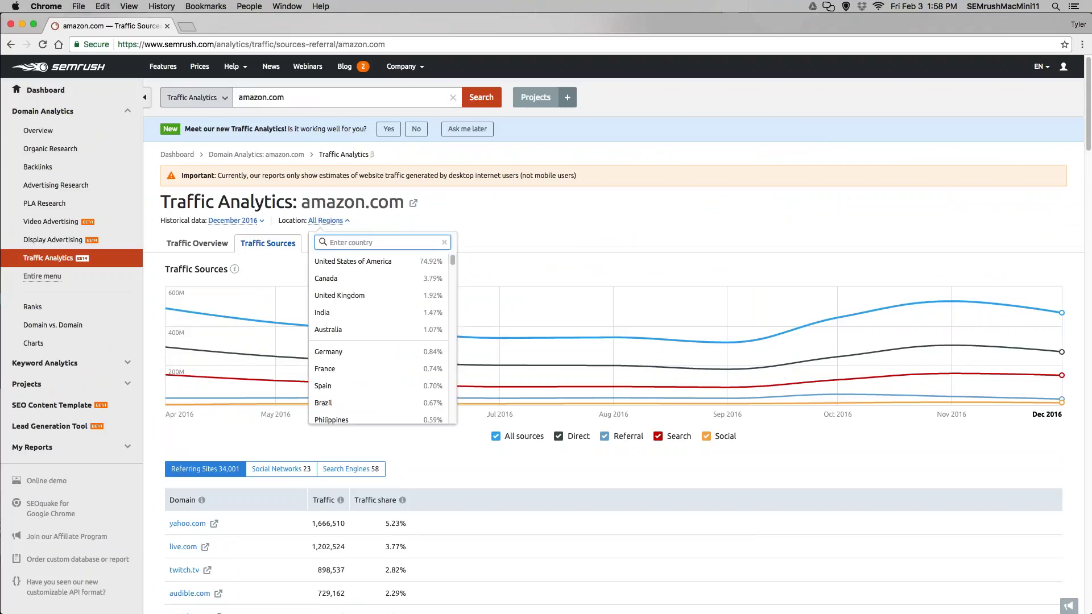
{"action": "left_click", "coordinate": [330, 264]}
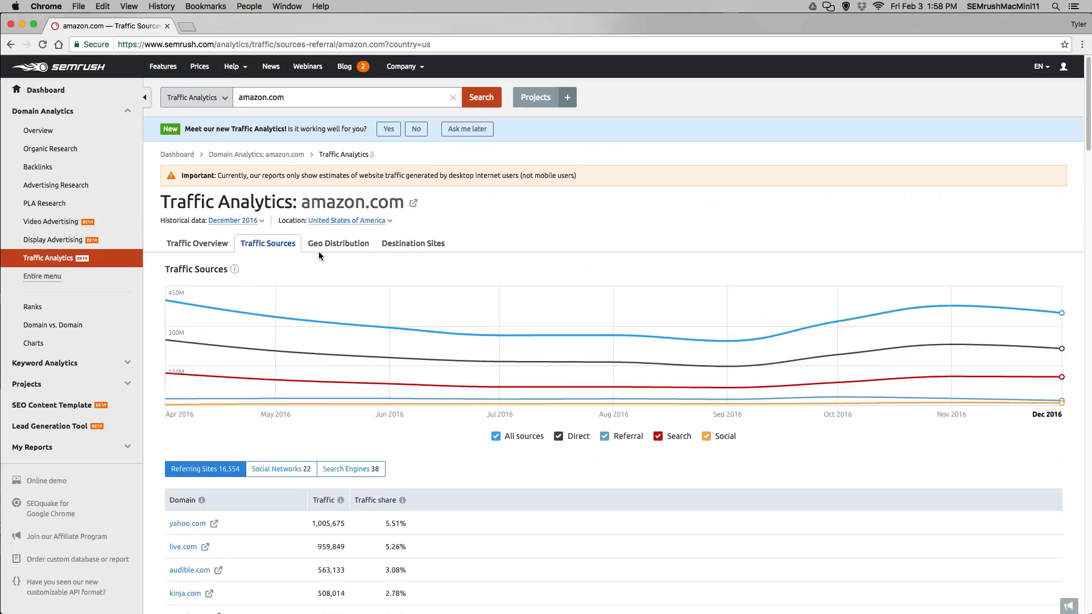
{"action": "left_click", "coordinate": [320, 246]}
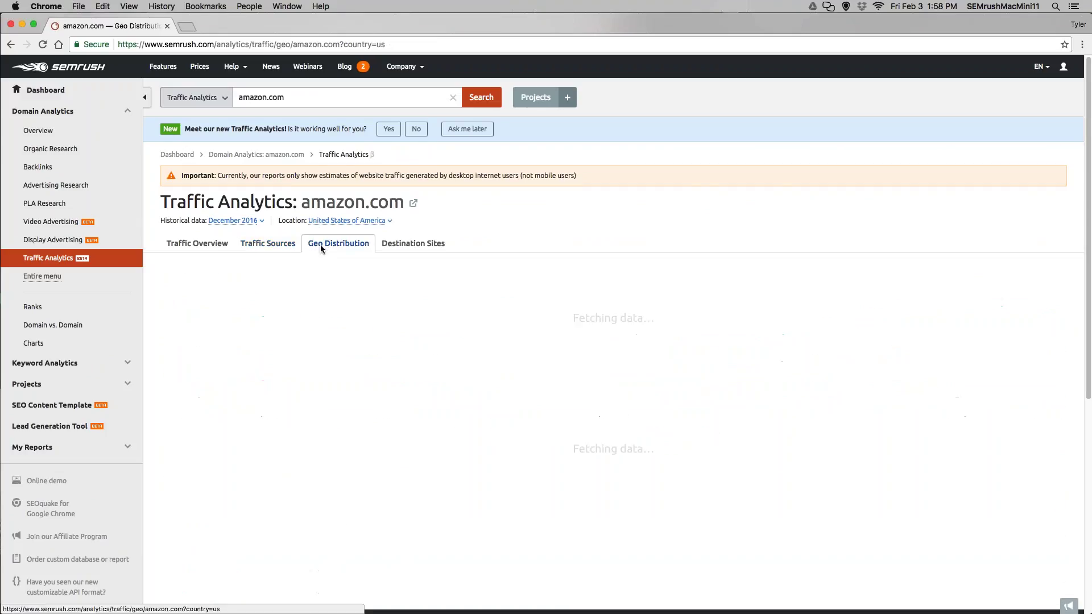
{"action": "mouse_move", "coordinate": [476, 339]}
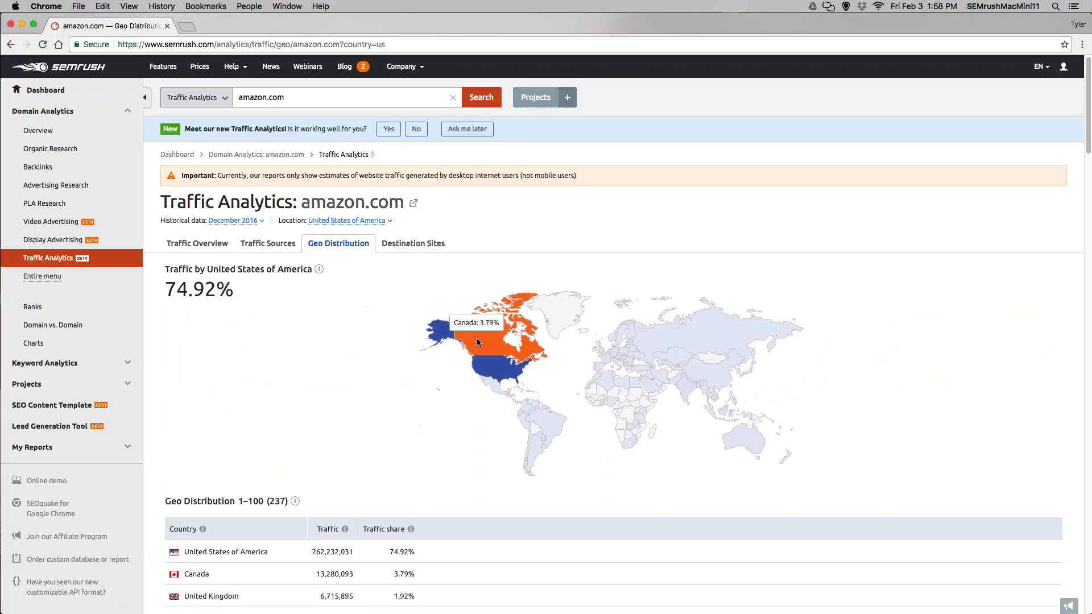
{"action": "left_click", "coordinate": [392, 243]}
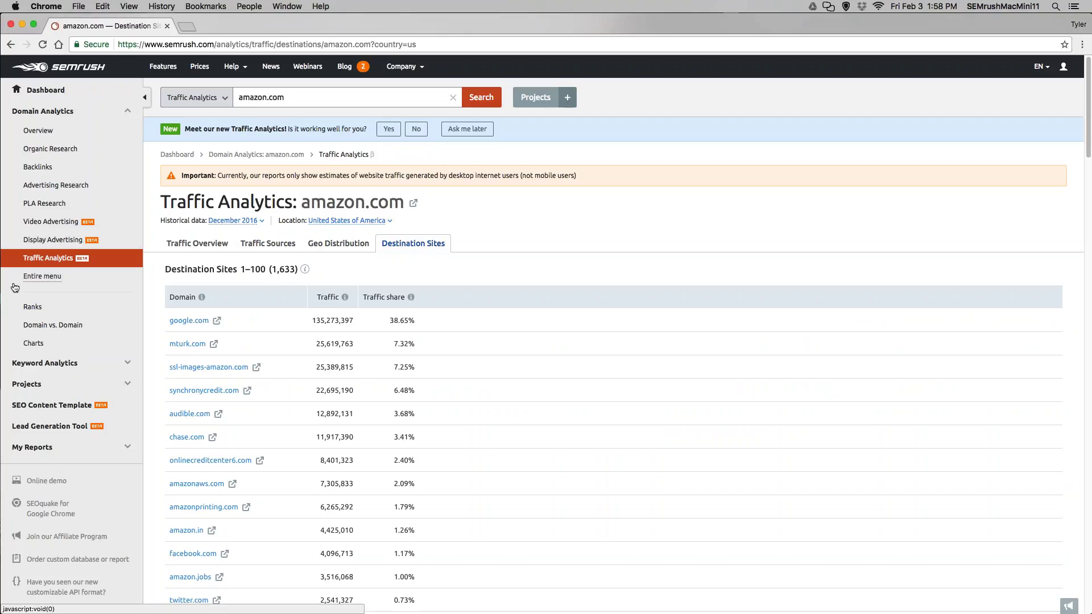
Step: Compare the organic keywords of amazon.com and ebay.com in Domain vs. Domain using Advanced Mode
{"action": "left_click", "coordinate": [17, 330]}
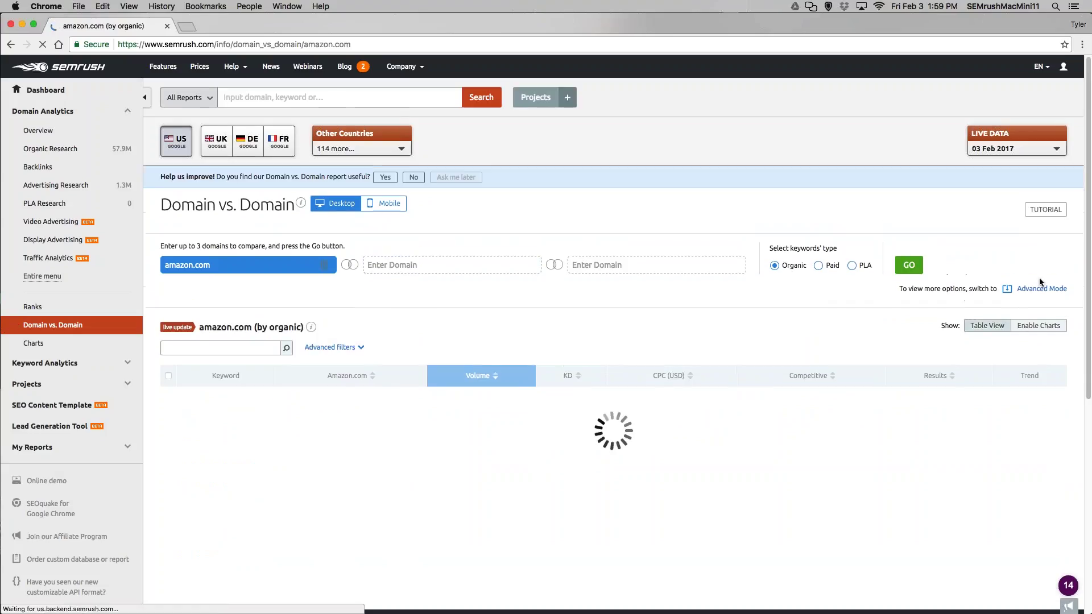
{"action": "left_click", "coordinate": [1041, 289]}
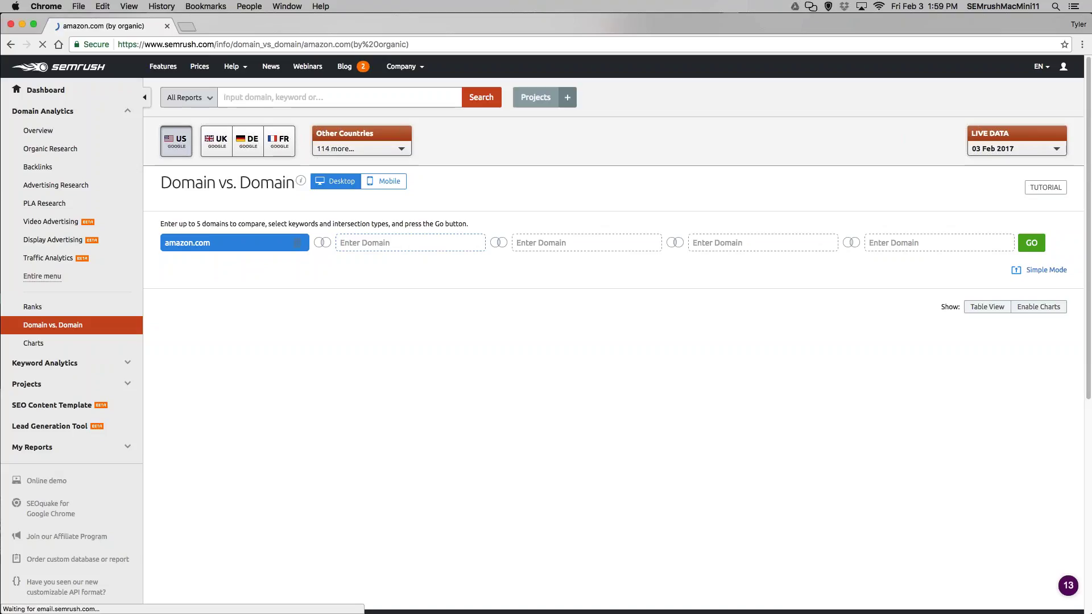
{"action": "left_click", "coordinate": [407, 249]}
{"action": "type", "text": "ebay.com"}
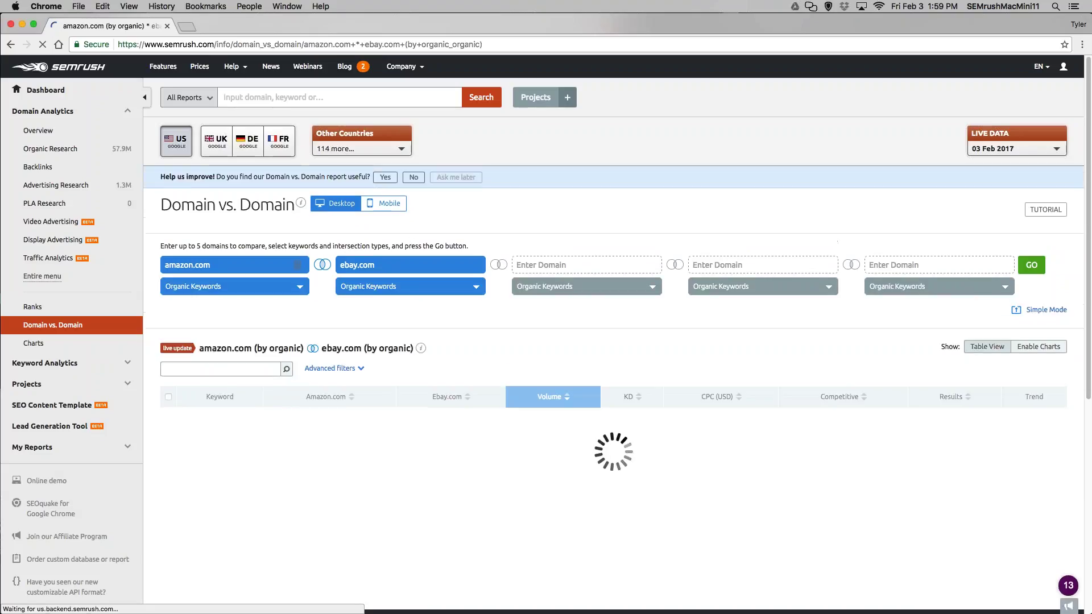
Step: Choose Common Keywords as the intersection between amazon.com and ebay.com and review the shared keyword list
{"action": "scroll", "coordinate": [383, 312], "scroll_direction": "down", "scroll_amount": 3}
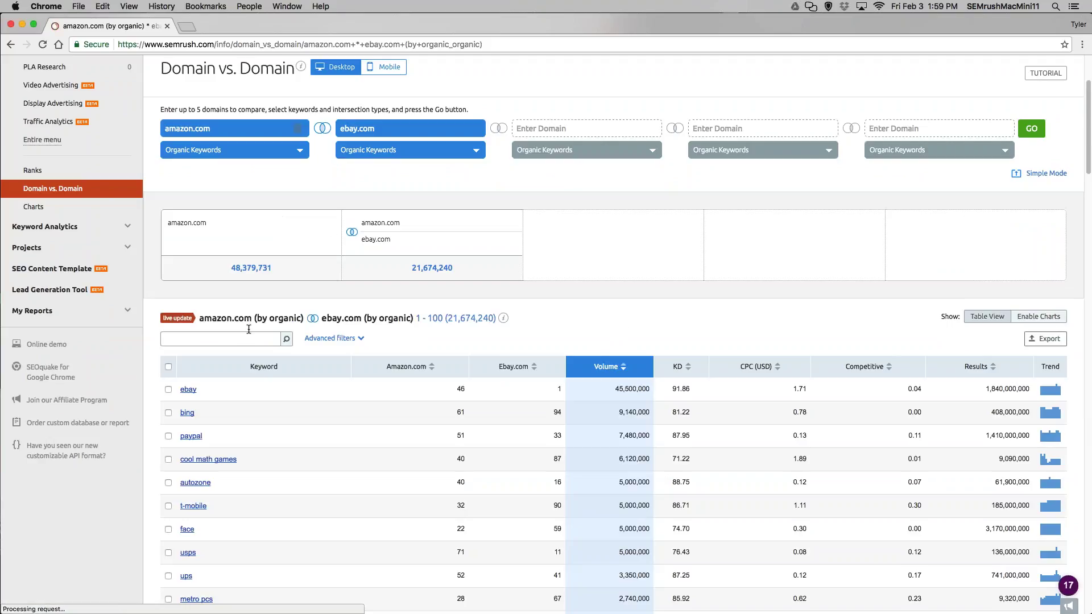
{"action": "left_click", "coordinate": [322, 129]}
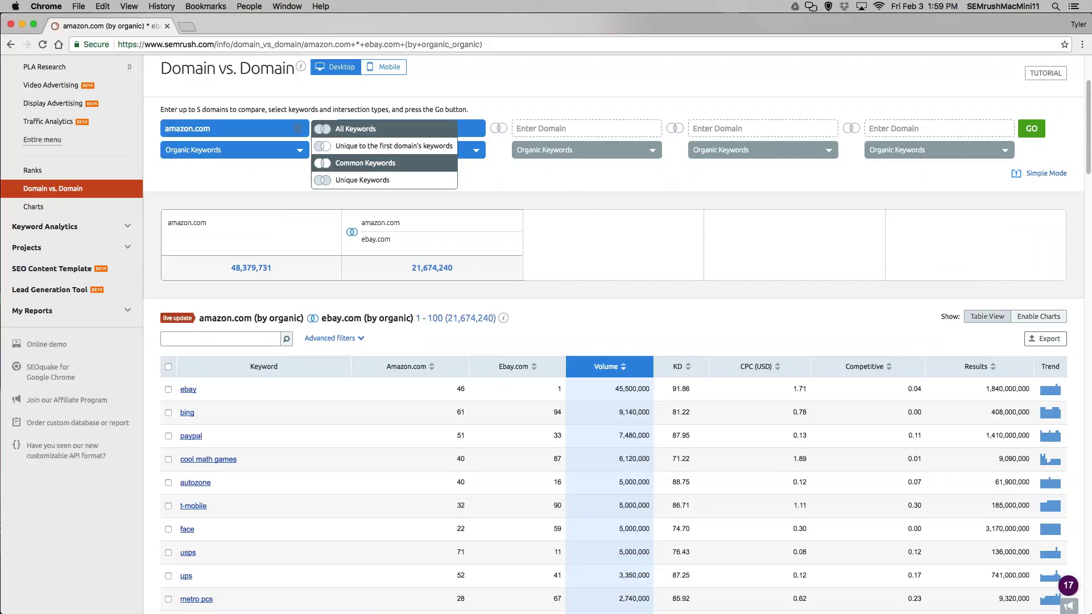
{"action": "left_click", "coordinate": [338, 164]}
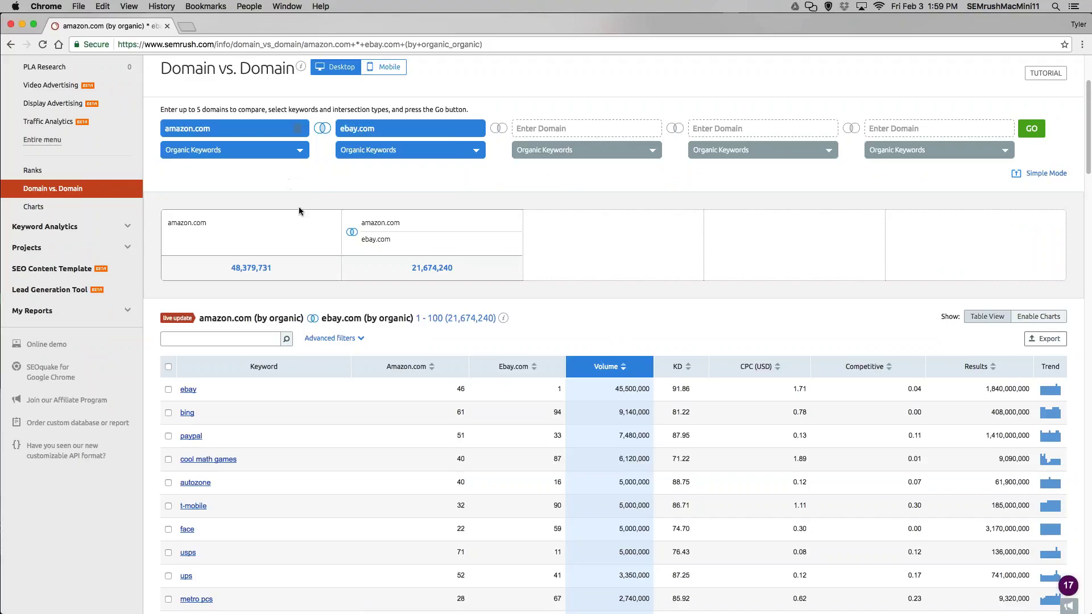
{"action": "scroll", "coordinate": [298, 206], "scroll_direction": "down", "scroll_amount": 3}
{"action": "scroll", "coordinate": [237, 200], "scroll_direction": "down", "scroll_amount": 1}
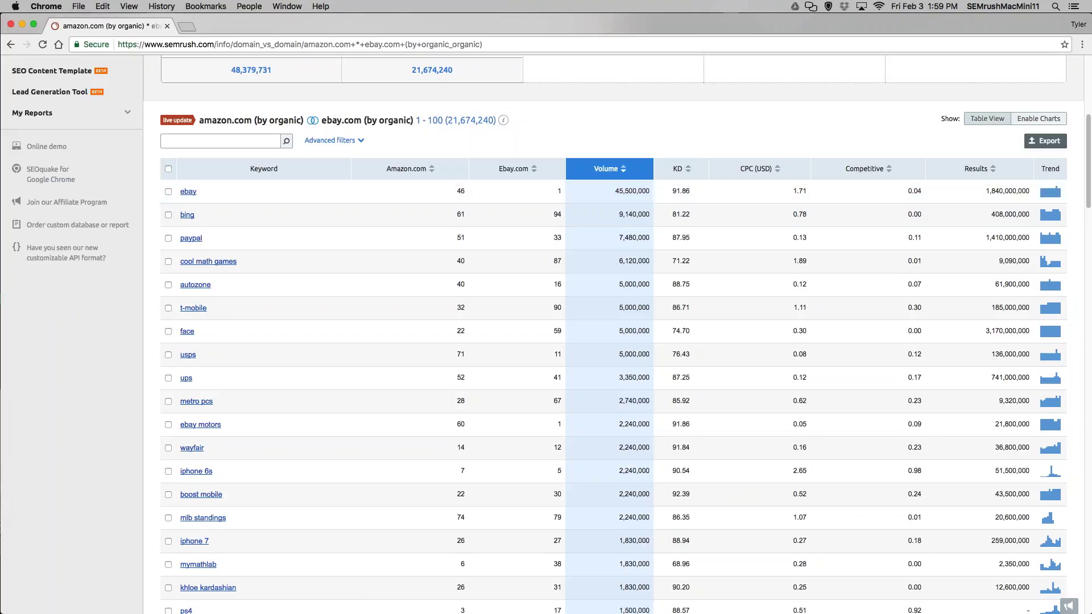
Step: Show the domain comparison as a chart, inspect the amazon.com and ebay.com keyword overlap, and return to the table view
{"action": "left_click", "coordinate": [1038, 118]}
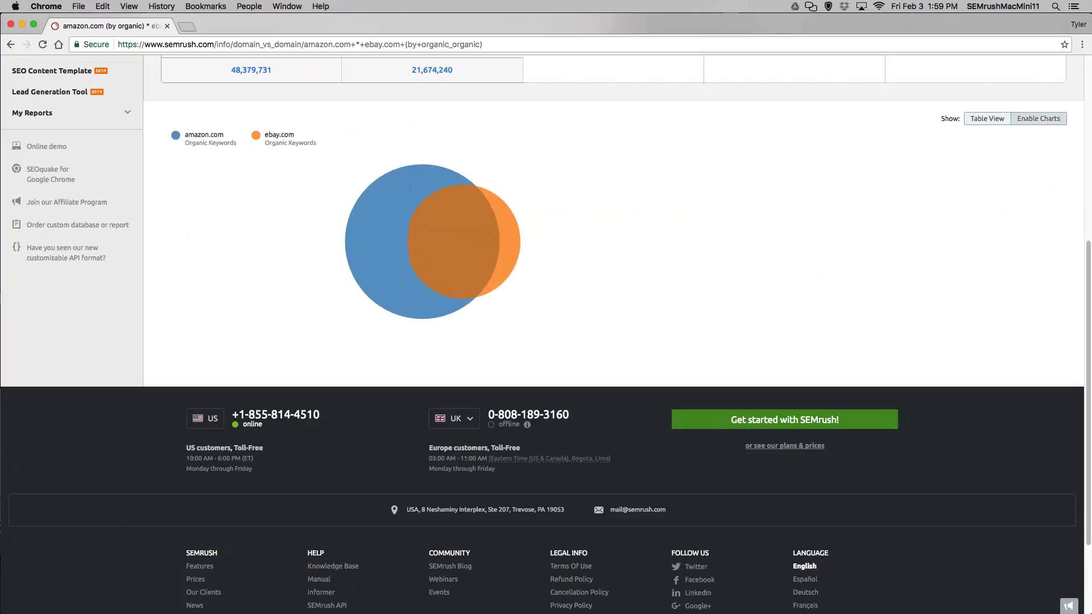
{"action": "mouse_move", "coordinate": [387, 222]}
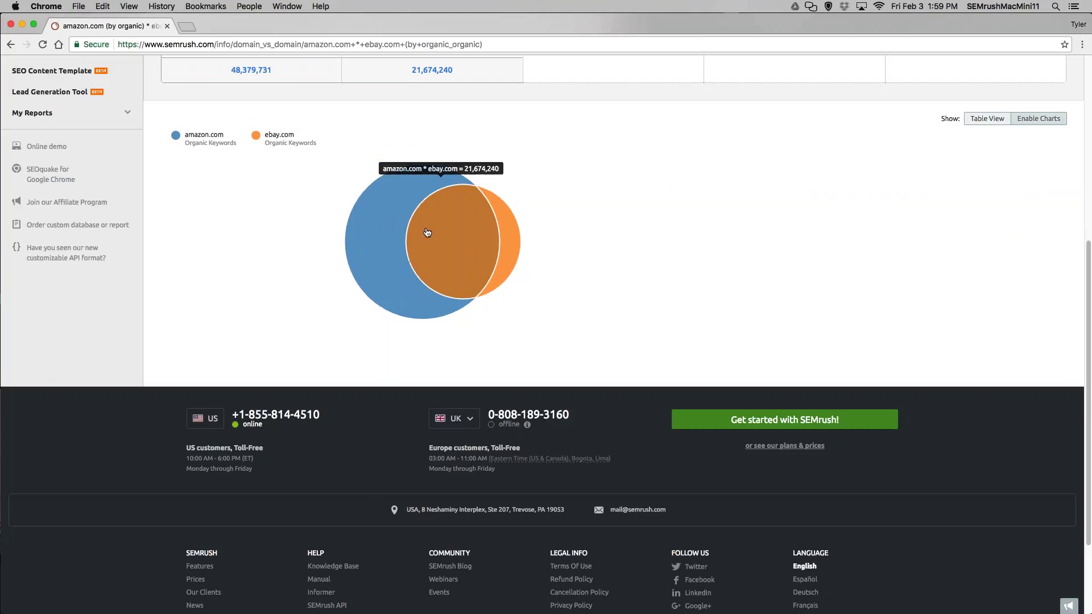
{"action": "left_click", "coordinate": [486, 237]}
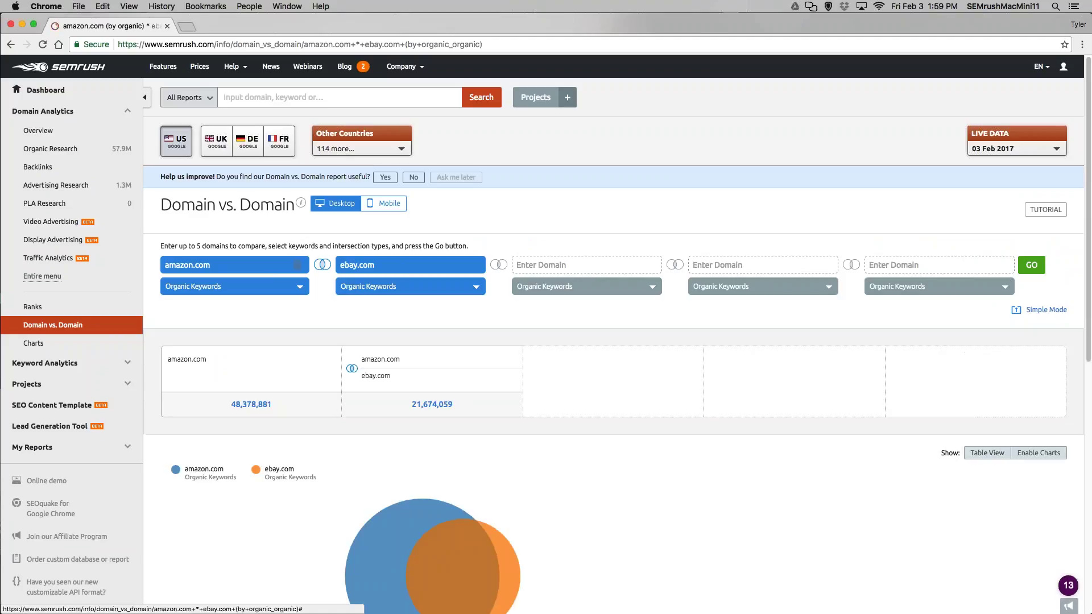
{"action": "scroll", "coordinate": [946, 410], "scroll_direction": "down", "scroll_amount": 5}
{"action": "left_click", "coordinate": [988, 242]}
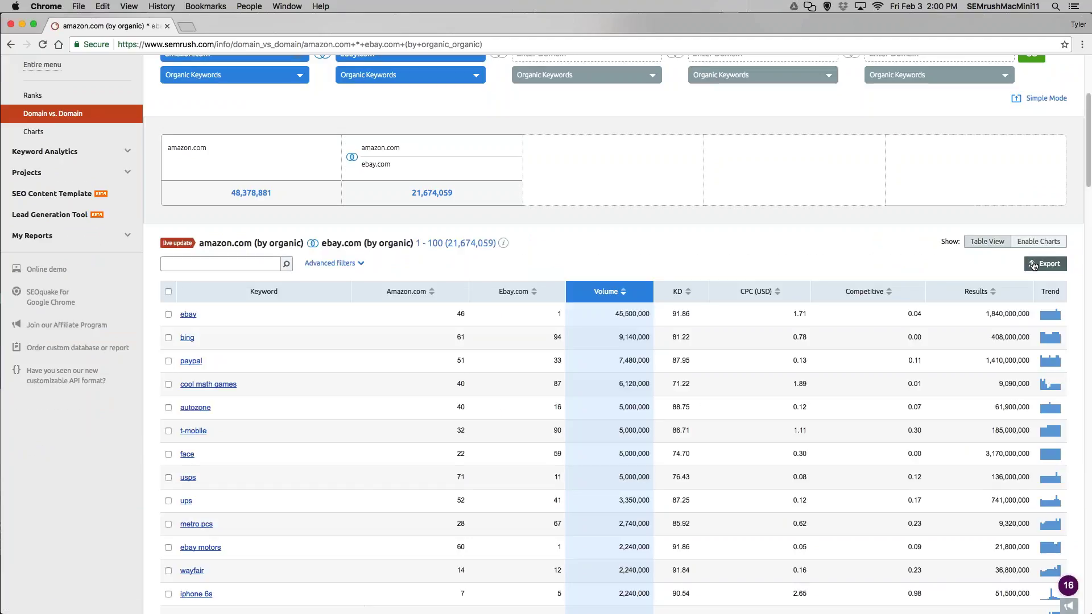
Step: Open the Keyword Overview for "cool math games" from the shared keyword table
{"action": "scroll", "coordinate": [821, 341], "scroll_direction": "up", "scroll_amount": 5}
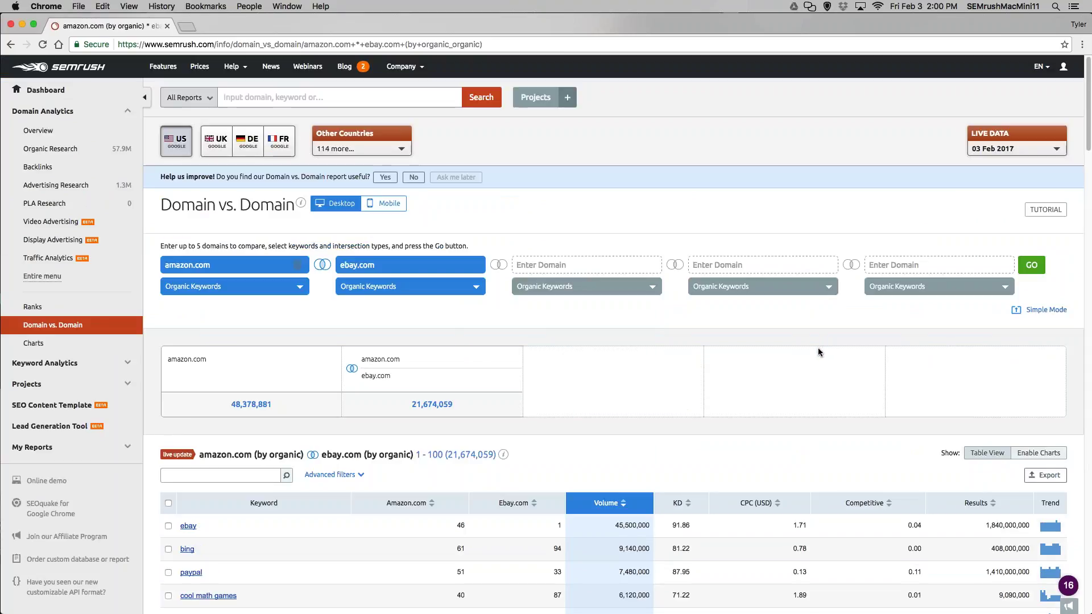
{"action": "left_click", "coordinate": [133, 366]}
{"action": "left_click", "coordinate": [134, 368]}
{"action": "scroll", "coordinate": [209, 425], "scroll_direction": "down", "scroll_amount": 3}
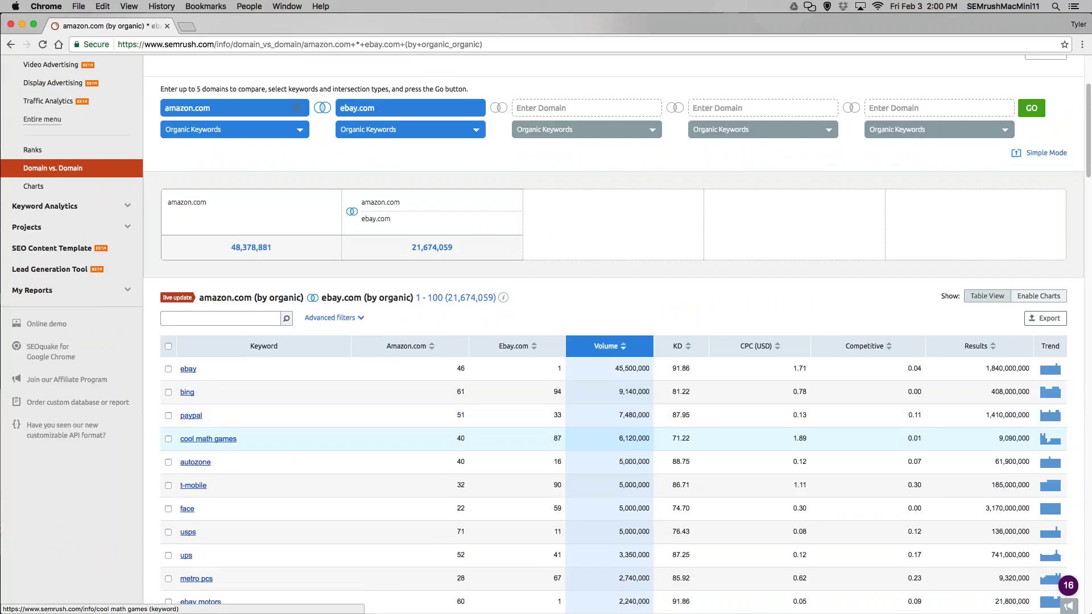
{"action": "left_click", "coordinate": [208, 439]}
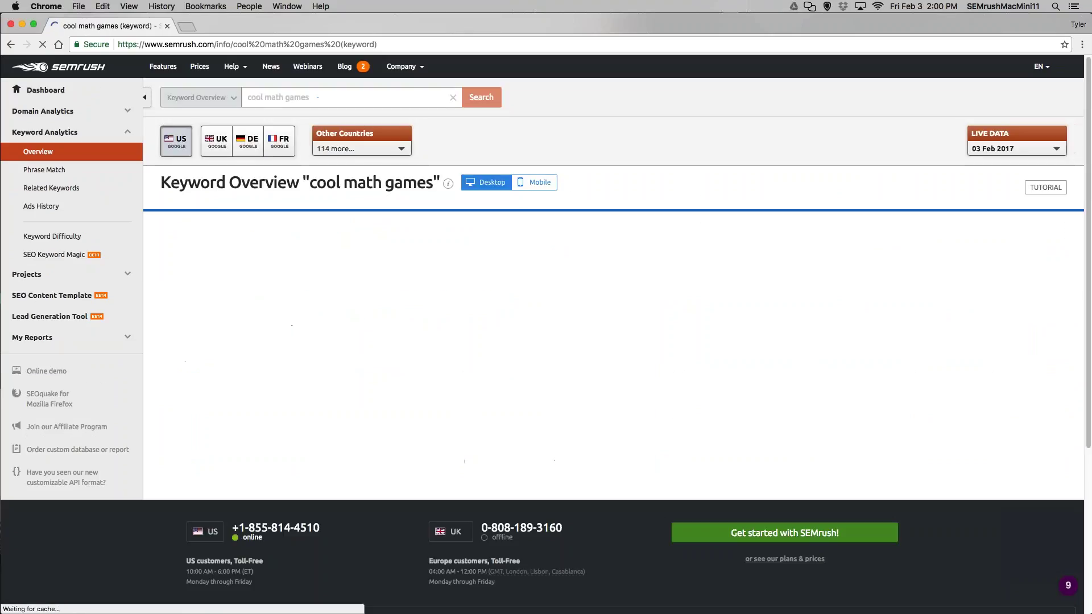
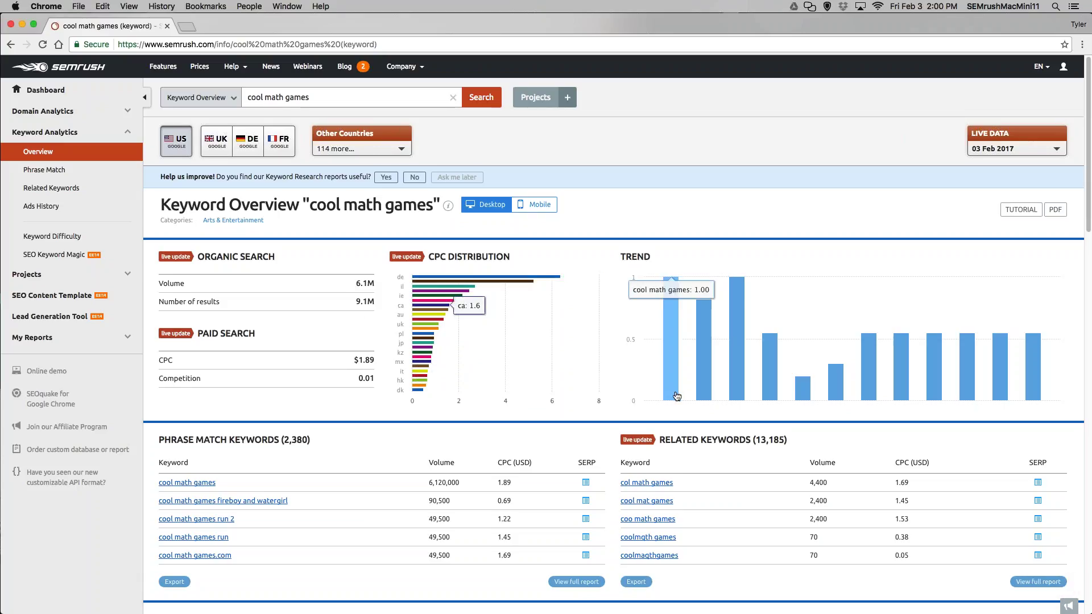
Step: Examine the "cool math games" overview, covering its trend, phrase match and related keywords, organic results, ad copies and ads history
{"action": "mouse_move", "coordinate": [863, 402]}
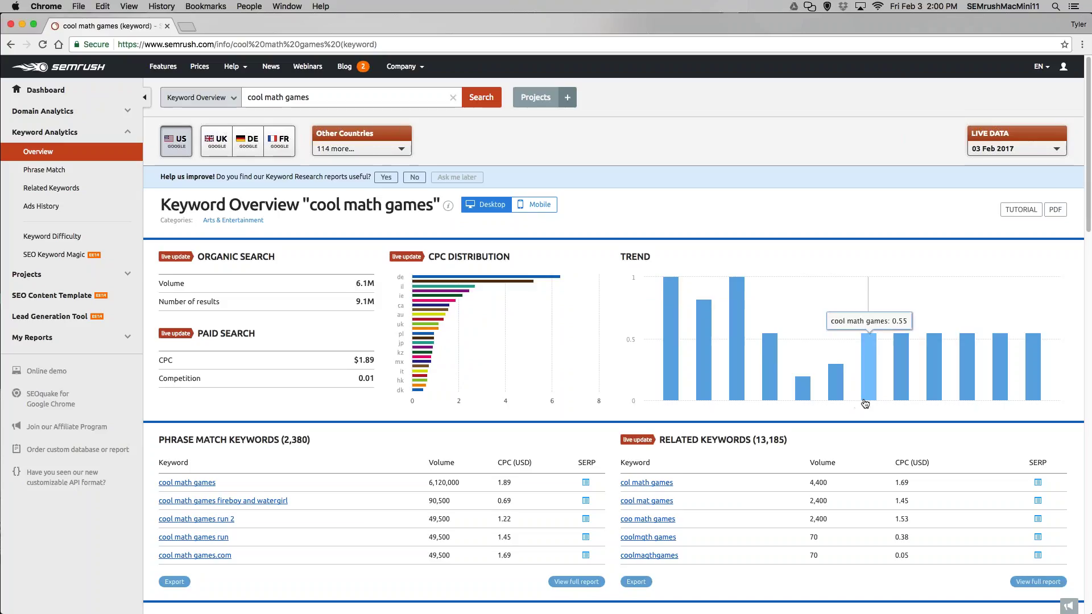
{"action": "scroll", "coordinate": [864, 402], "scroll_direction": "down", "scroll_amount": 5}
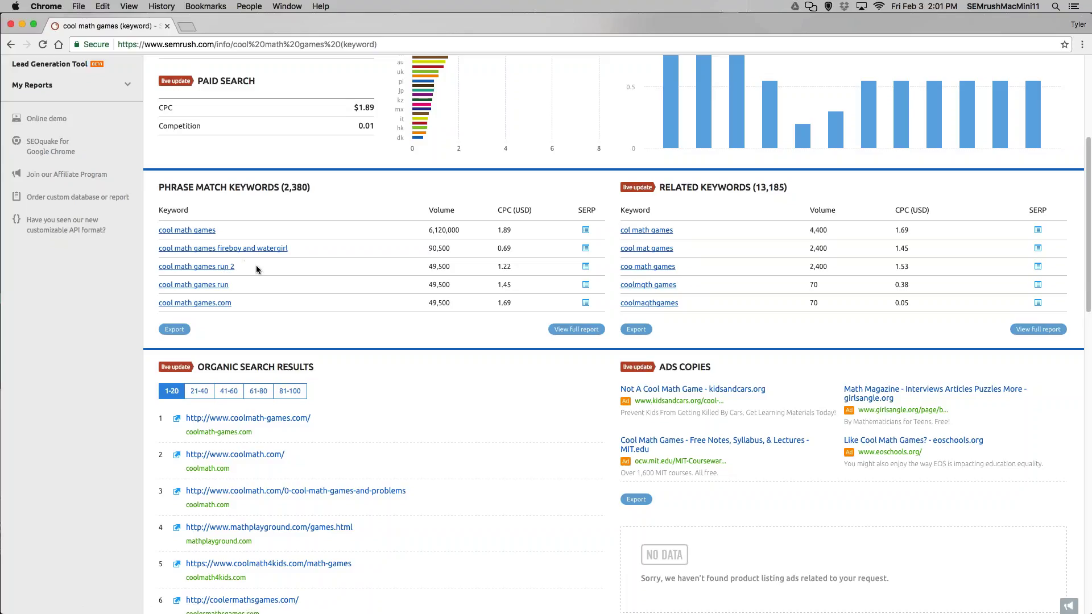
{"action": "scroll", "coordinate": [253, 267], "scroll_direction": "down", "scroll_amount": 5}
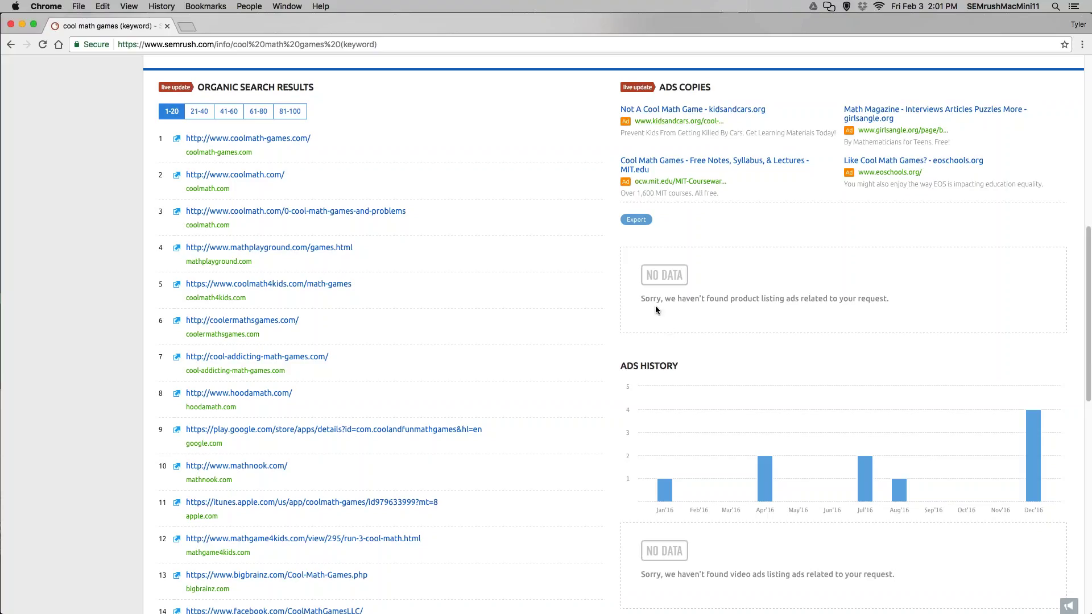
{"action": "left_click_drag", "start_coordinate": [655, 309], "coordinate": [828, 301]}
{"action": "scroll", "coordinate": [699, 279], "scroll_direction": "down", "scroll_amount": 4}
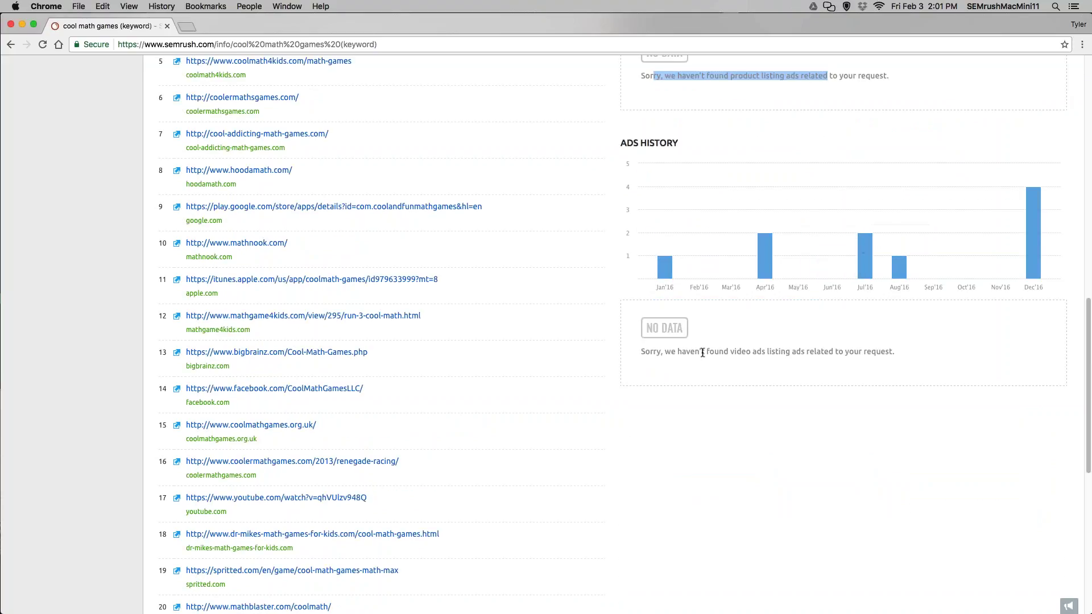
{"action": "left_click_drag", "start_coordinate": [691, 353], "coordinate": [852, 357]}
{"action": "mouse_move", "coordinate": [1029, 245]}
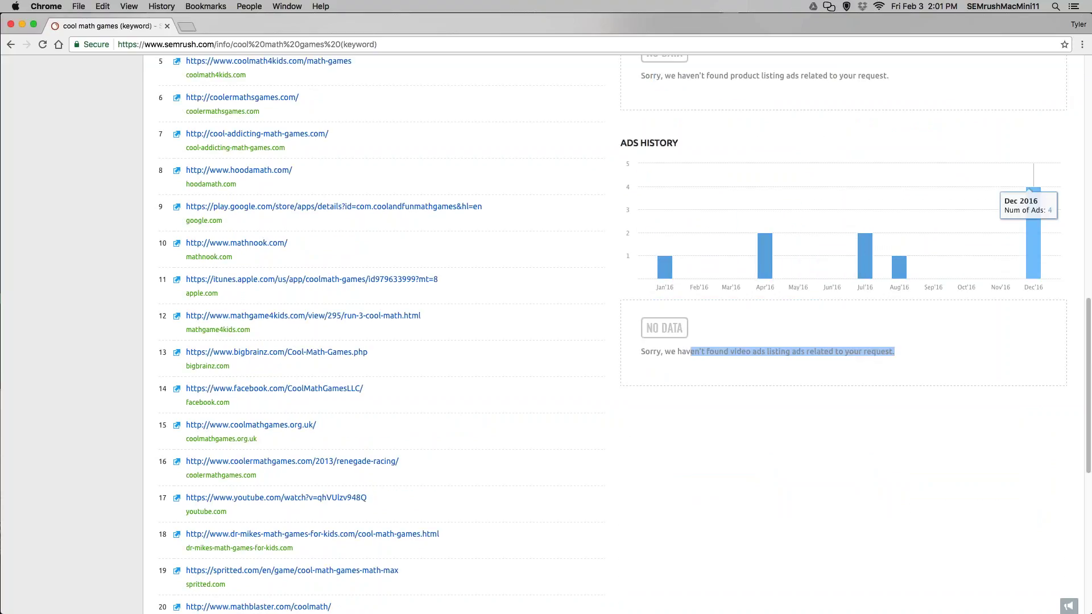
{"action": "scroll", "coordinate": [1018, 249], "scroll_direction": "up", "scroll_amount": 15}
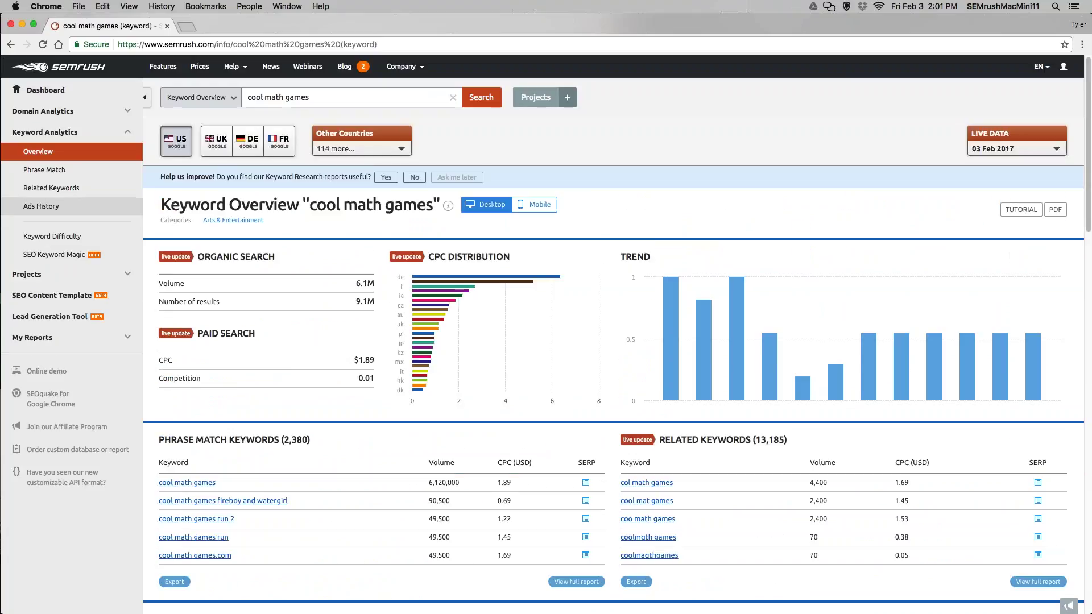
Step: Open the Ads History report for "cool math games" and expand google.com's December 2016 ad
{"action": "left_click", "coordinate": [37, 209]}
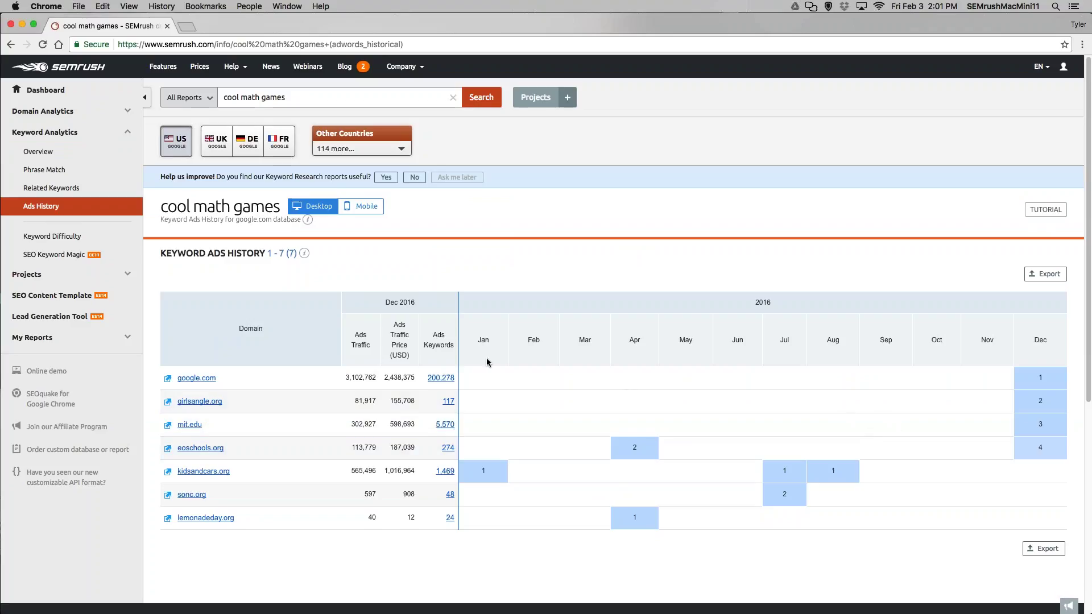
{"action": "left_click", "coordinate": [1027, 376]}
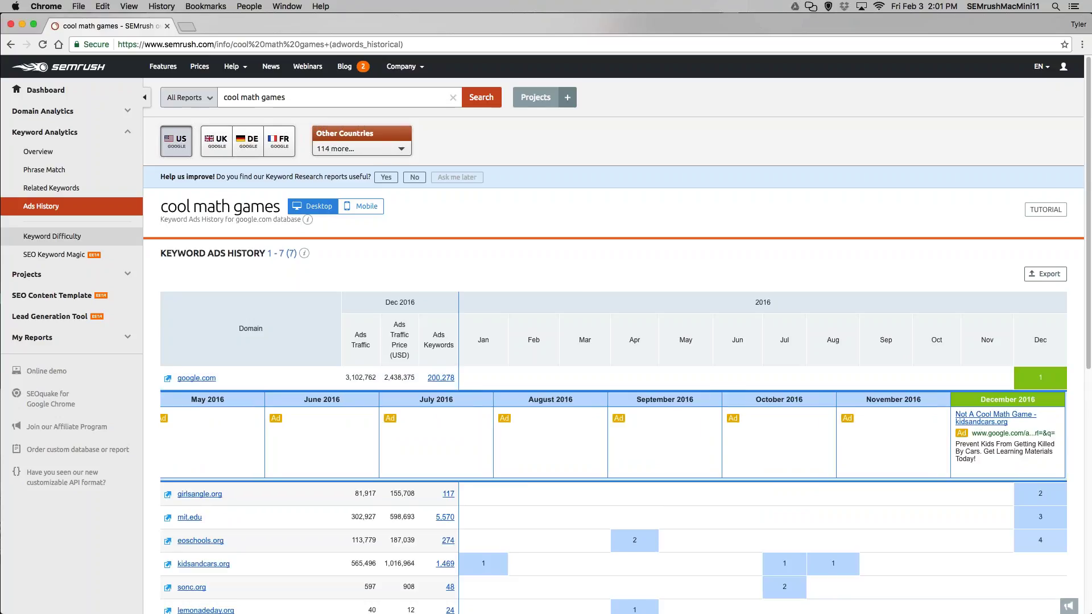
Step: Open the Keyword Difficulty tool for "cool math games" and review its difficulty, volume and SERP features
{"action": "left_click", "coordinate": [83, 237]}
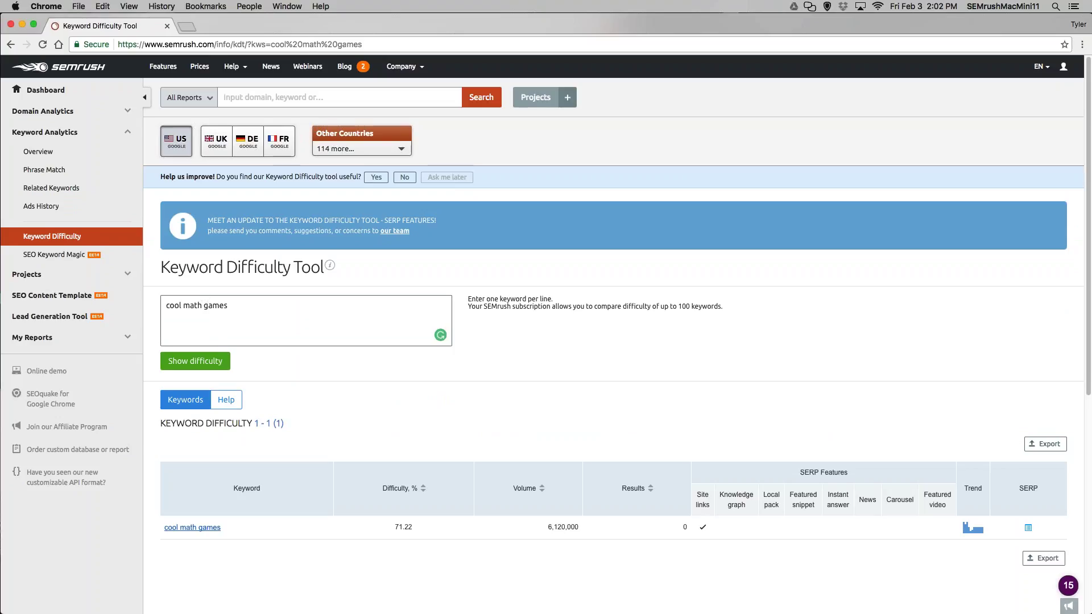
{"action": "scroll", "coordinate": [400, 315], "scroll_direction": "down", "scroll_amount": 3}
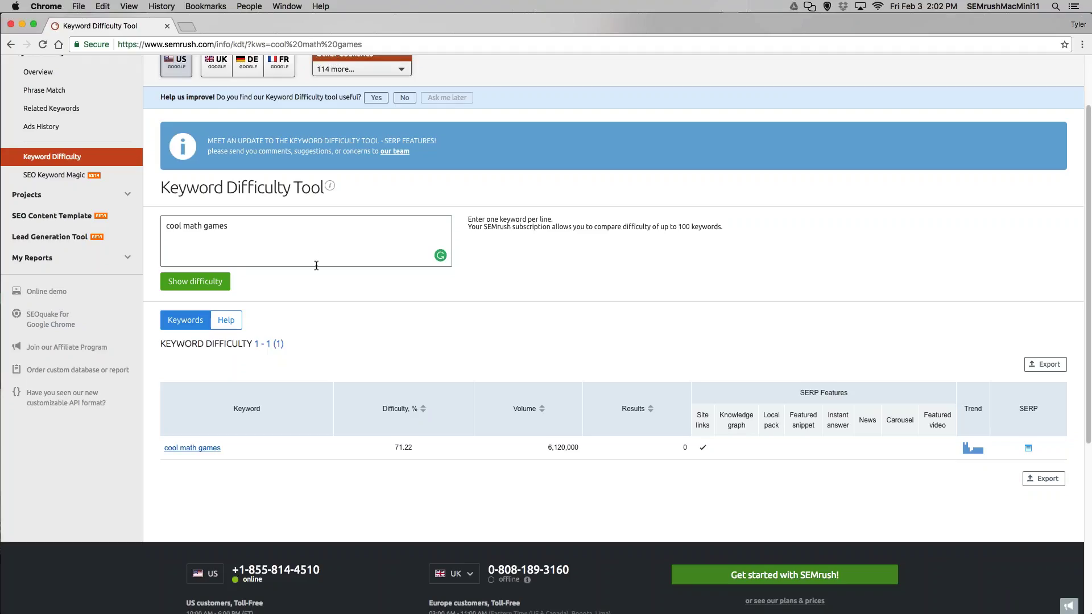
{"action": "scroll", "coordinate": [316, 259], "scroll_direction": "down", "scroll_amount": 2}
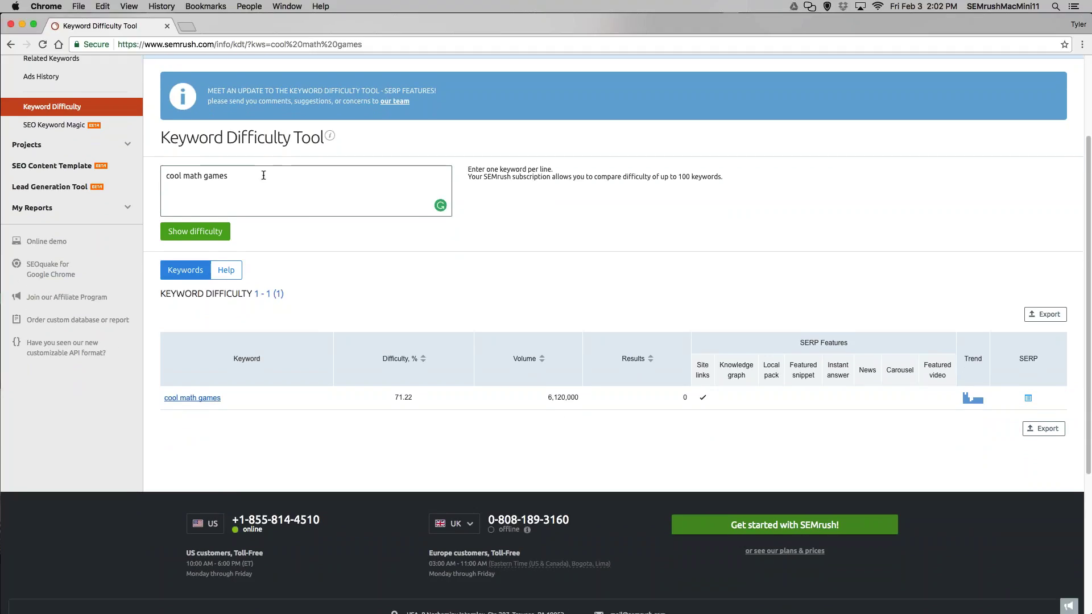
Step: Open the kitchen remodeling list in SEO Keyword Magic and re-enter "ideas" as its include-keywords filter
{"action": "left_click", "coordinate": [86, 126]}
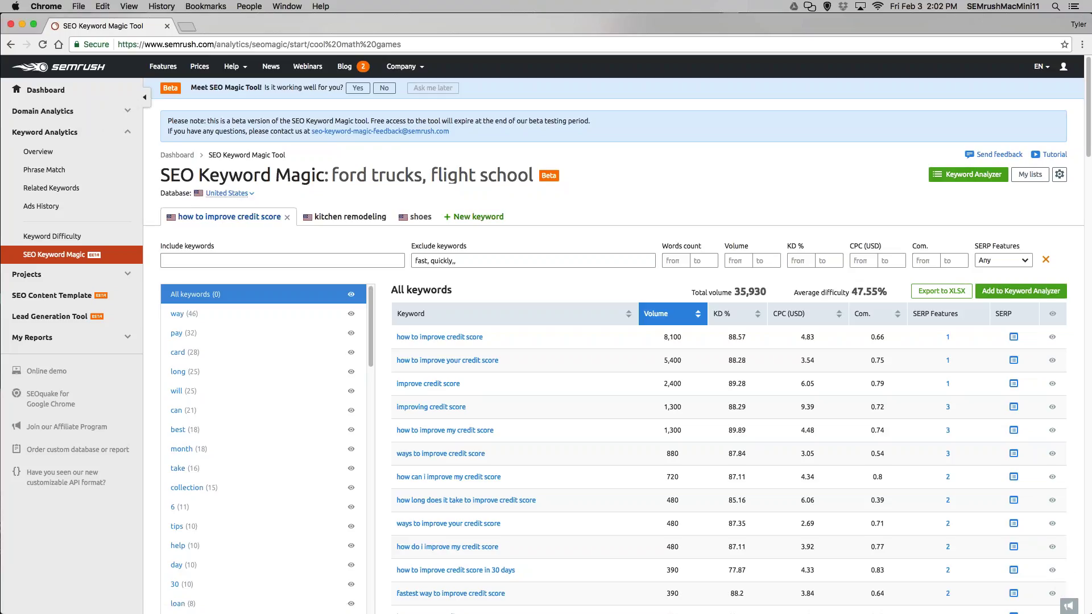
{"action": "left_click", "coordinate": [344, 221]}
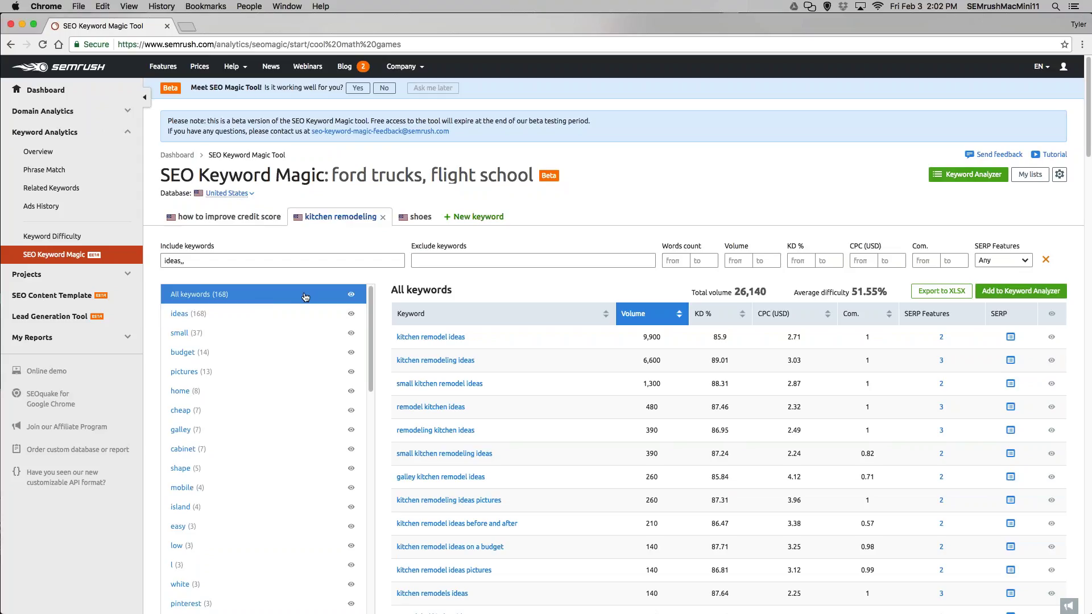
{"action": "left_click", "coordinate": [239, 195]}
{"action": "left_click", "coordinate": [239, 196]}
{"action": "left_click_drag", "start_coordinate": [195, 263], "coordinate": [156, 262]}
{"action": "key", "text": "BackSpace"}
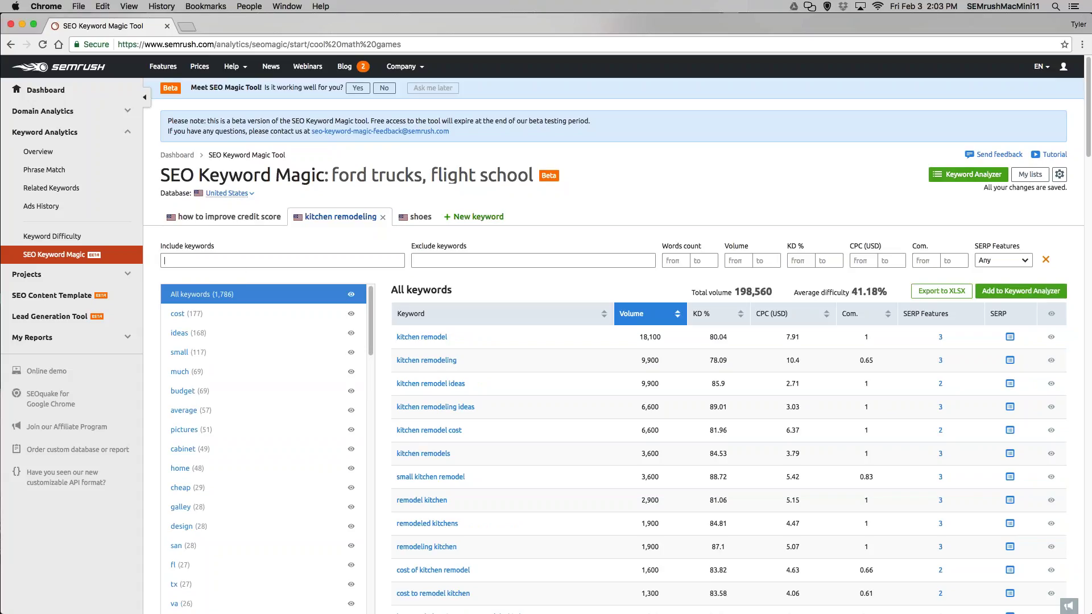
{"action": "type", "text": "ideas,,"}
Step: Exclude the keyword "budget" from the kitchen remodeling list and set the minimum volume to 100
{"action": "left_click", "coordinate": [458, 257]}
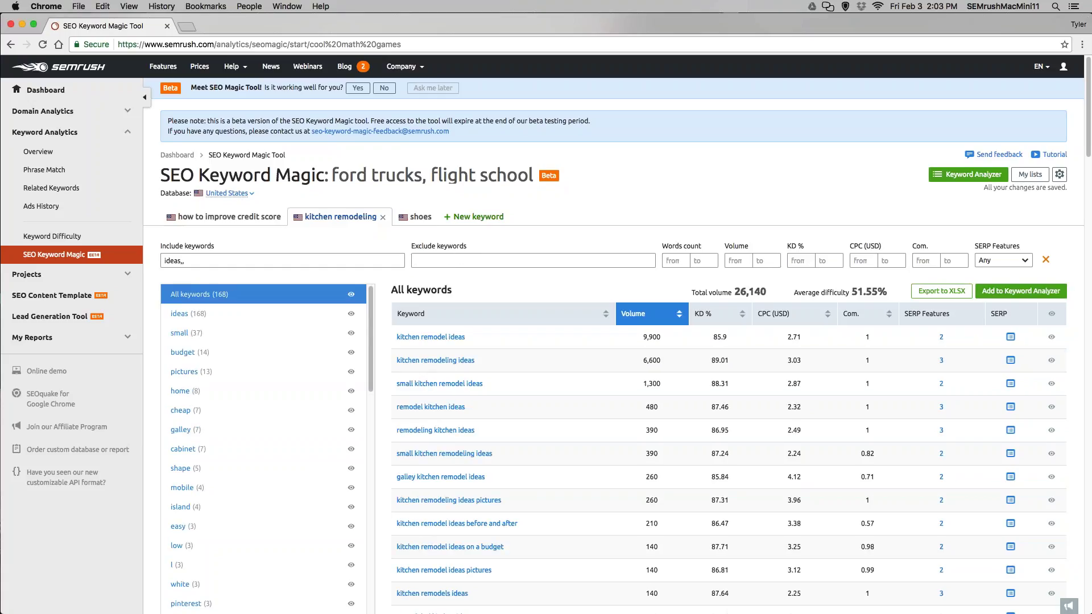
{"action": "type", "text": "budget,,"}
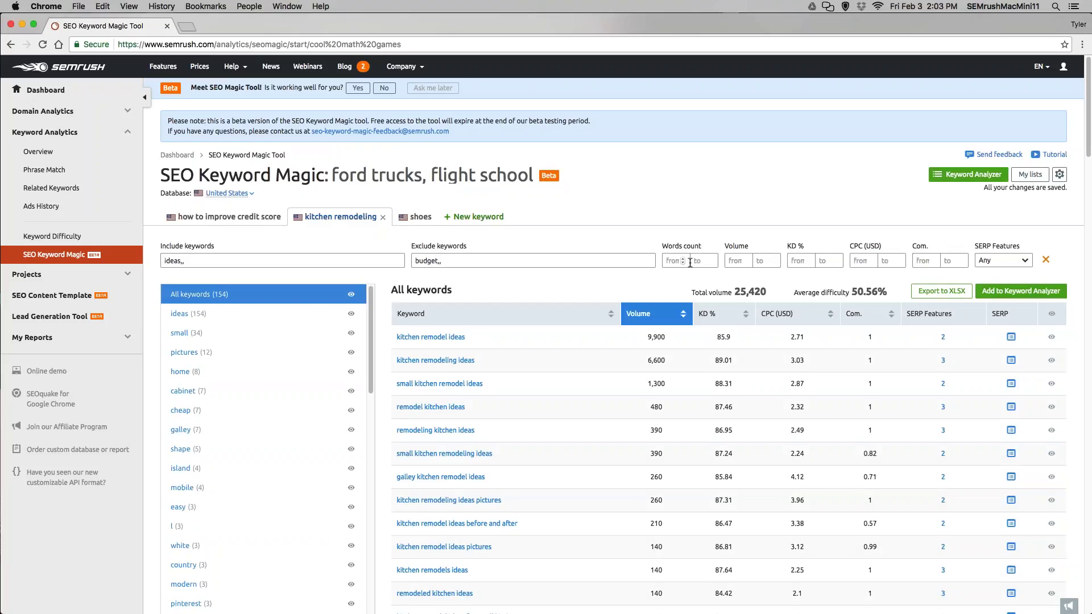
{"action": "left_click", "coordinate": [733, 261]}
{"action": "type", "text": "100"}
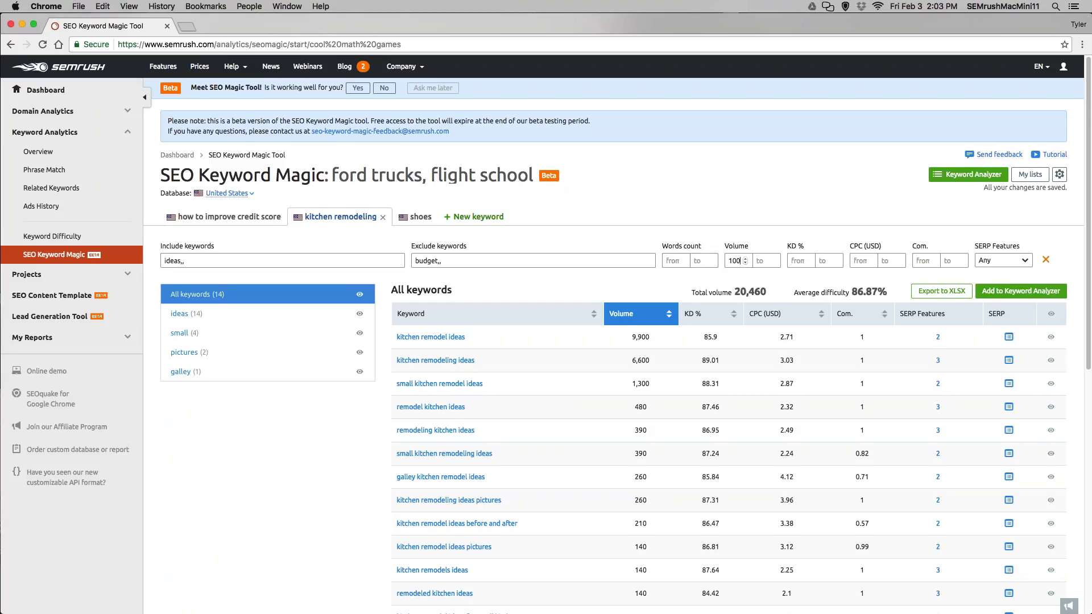
{"action": "left_click", "coordinate": [421, 217]}
{"action": "left_click", "coordinate": [342, 217]}
Step: Open the Site Audit of the Kids Health project and check its crawled-page count and last update
{"action": "left_click", "coordinate": [130, 135]}
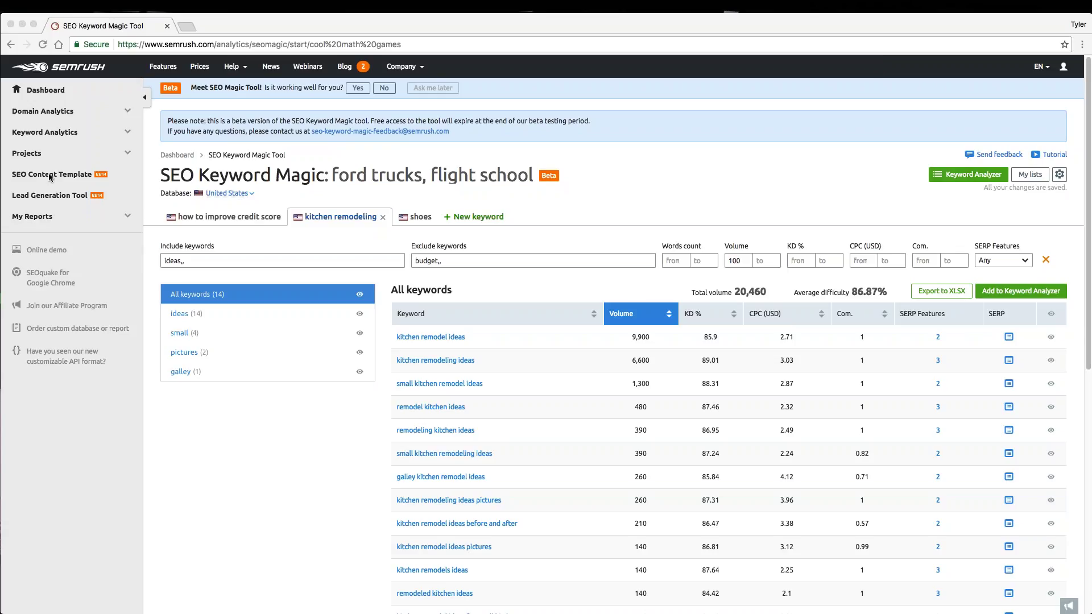
{"action": "left_click", "coordinate": [118, 155]}
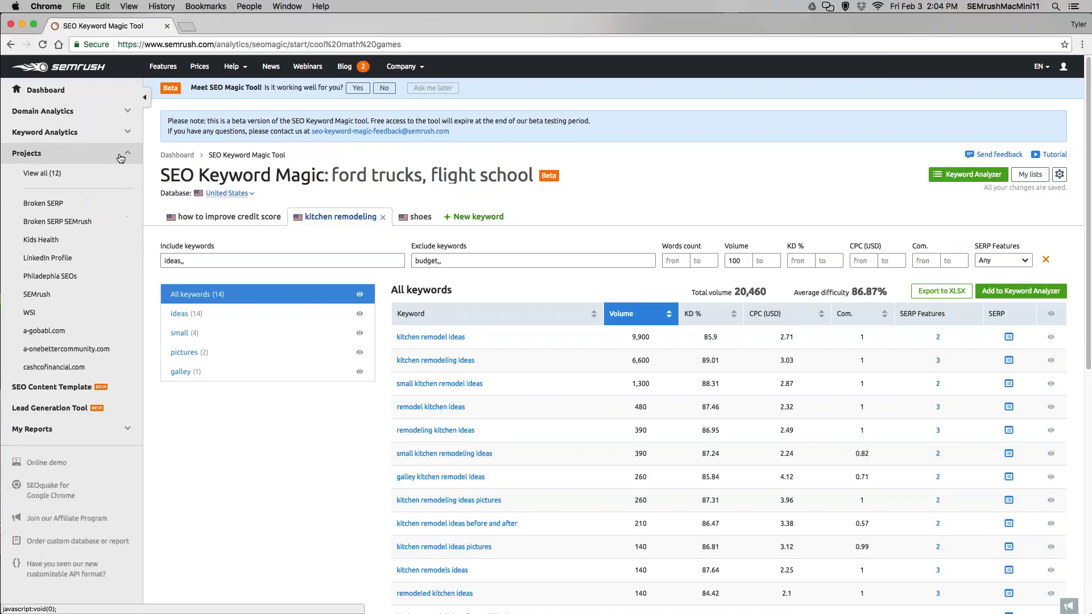
{"action": "left_click", "coordinate": [88, 238]}
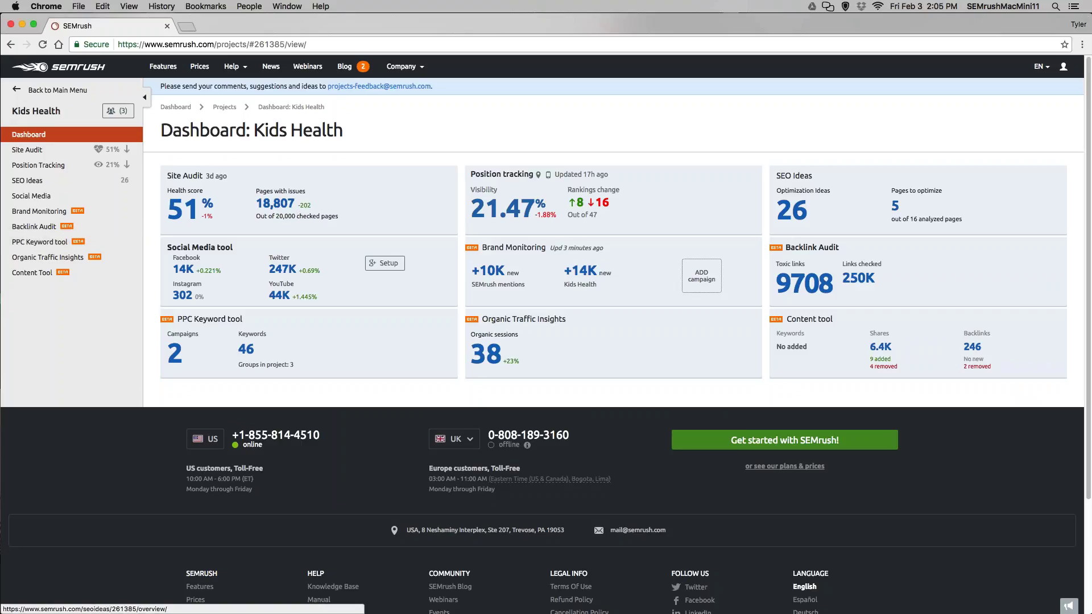
{"action": "left_click", "coordinate": [271, 218]}
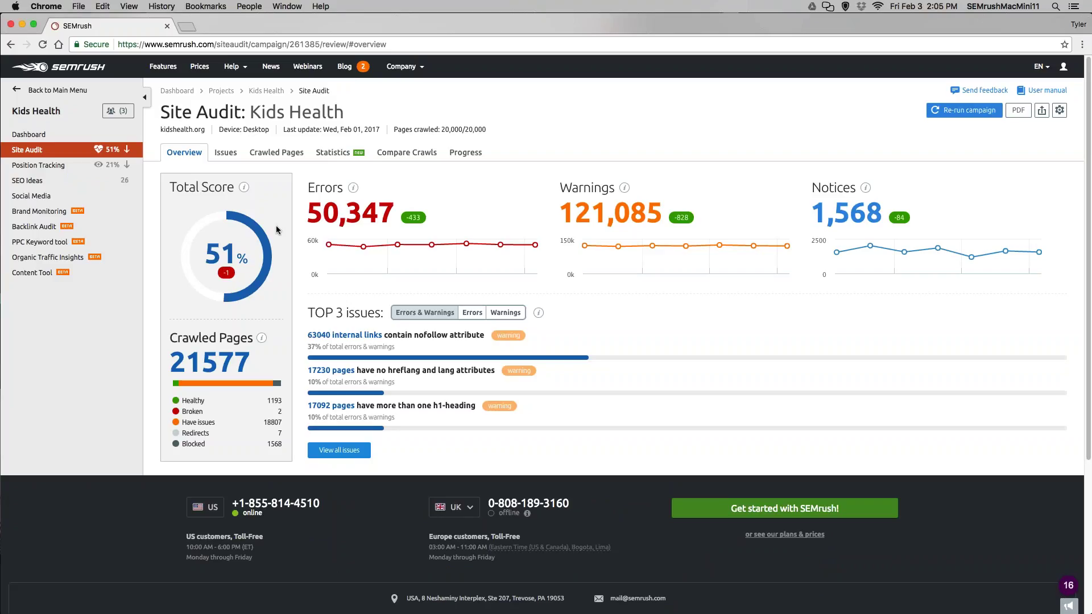
{"action": "left_click_drag", "start_coordinate": [442, 130], "coordinate": [486, 130]}
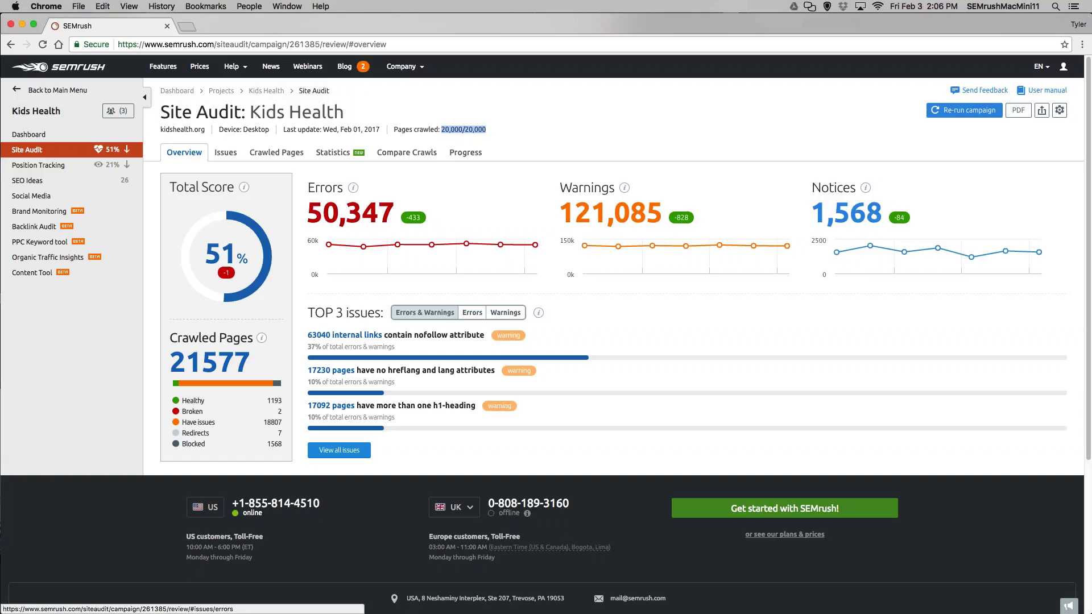
{"action": "left_click", "coordinate": [362, 129]}
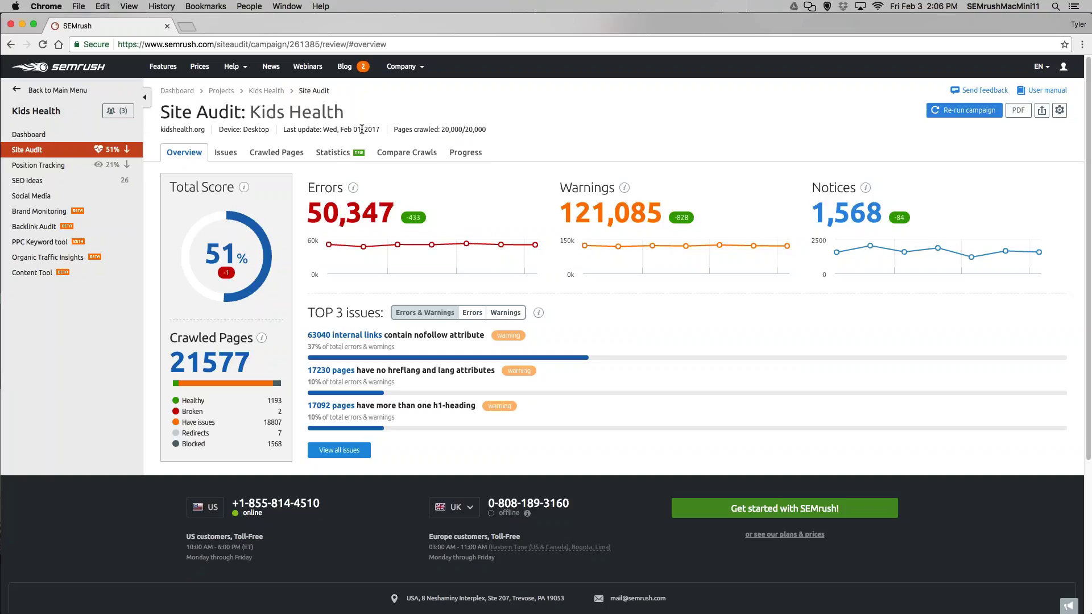
{"action": "mouse_move", "coordinate": [1061, 113]}
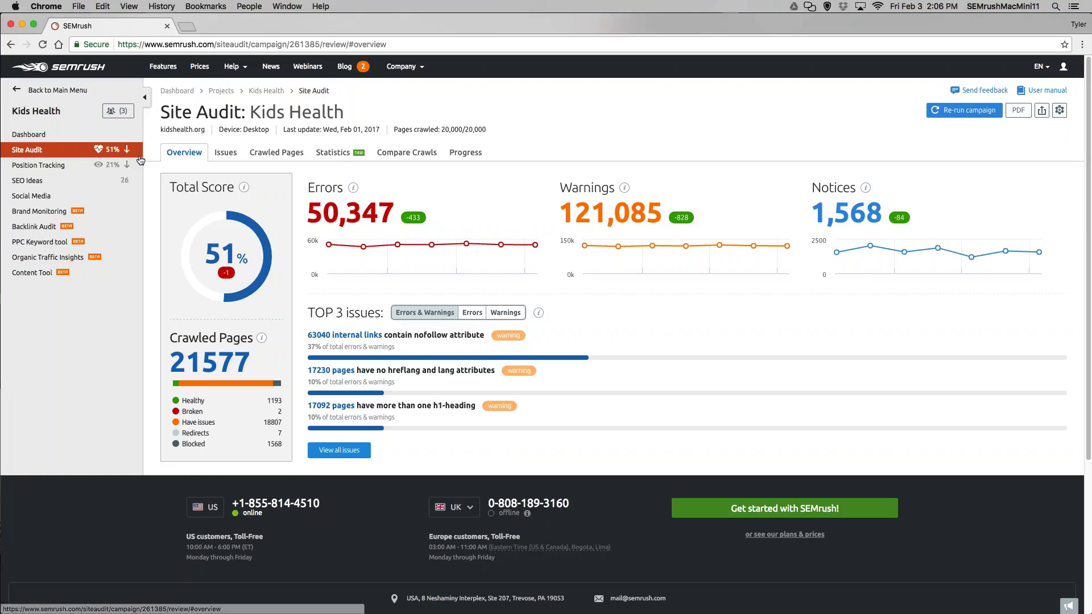
Step: Review the audit's errors and warnings, then list the pages that don't have meta descriptions
{"action": "left_click", "coordinate": [226, 153]}
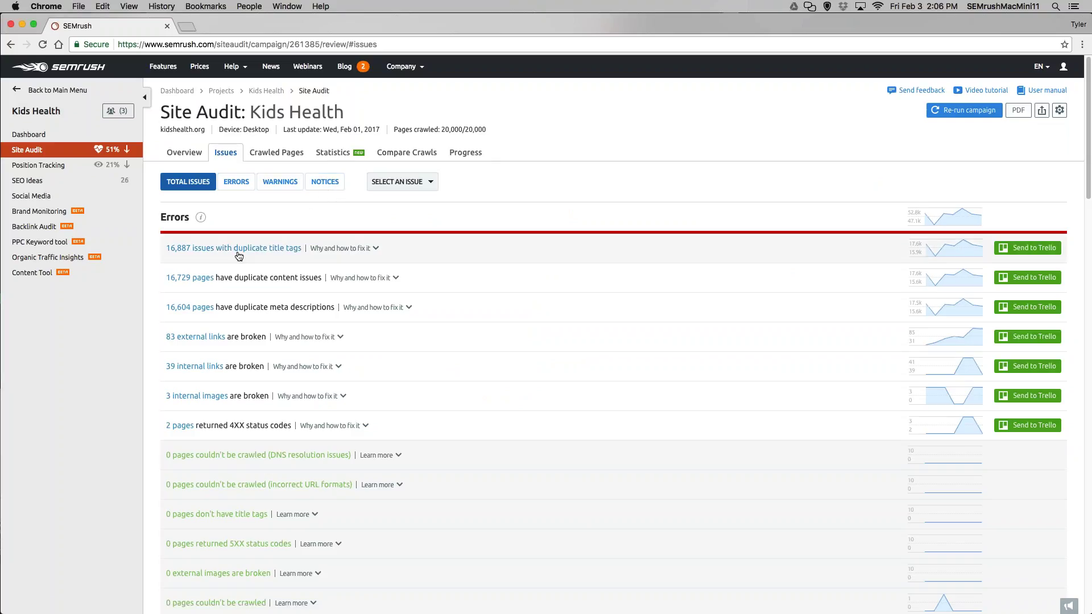
{"action": "scroll", "coordinate": [238, 256], "scroll_direction": "down", "scroll_amount": 15}
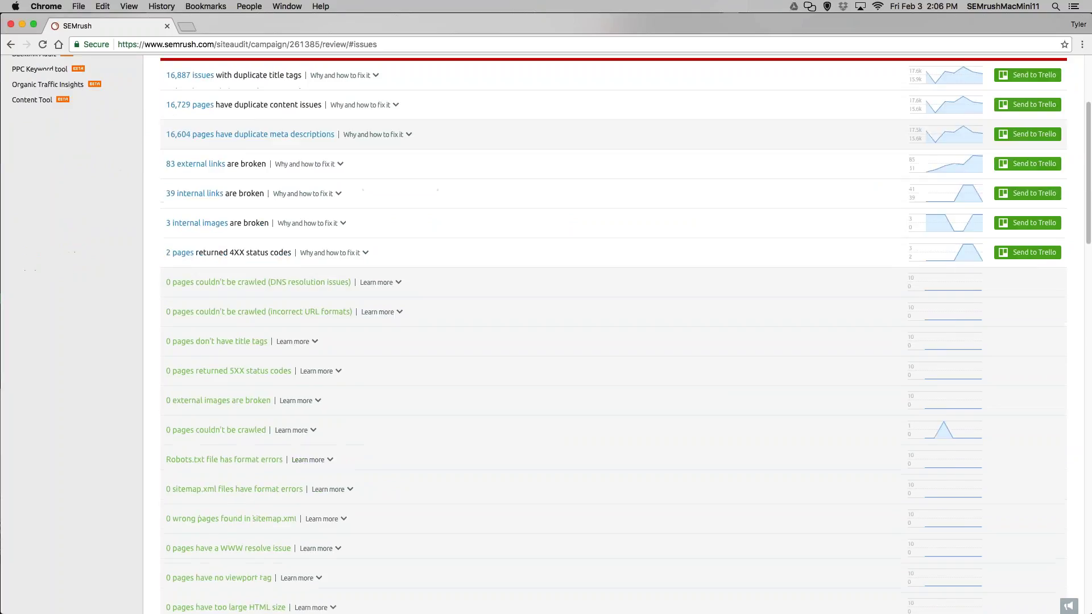
{"action": "scroll", "coordinate": [258, 295], "scroll_direction": "down", "scroll_amount": 5}
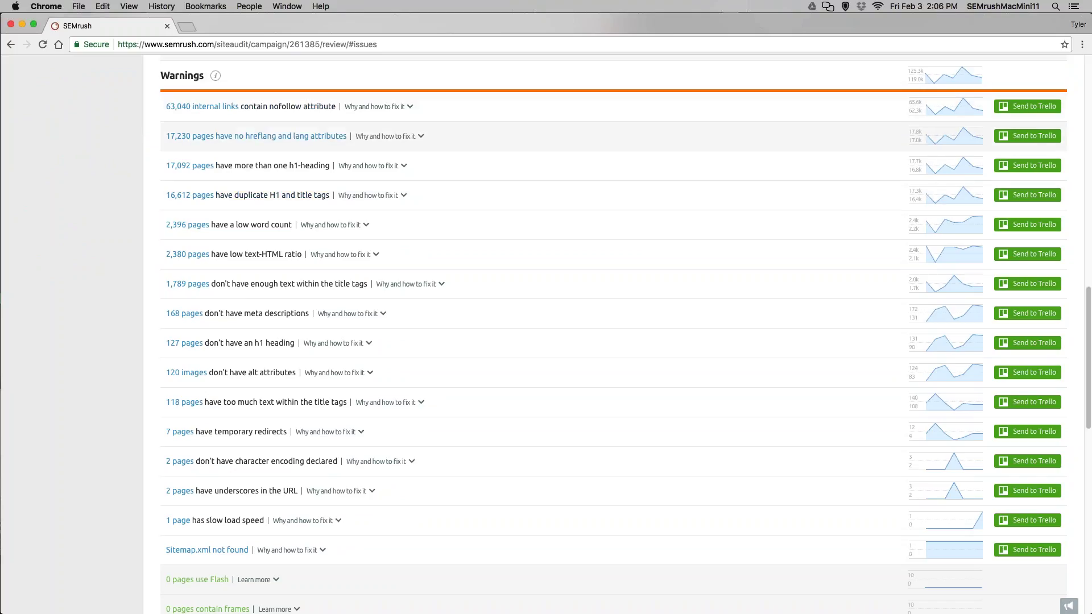
{"action": "left_click", "coordinate": [246, 316]}
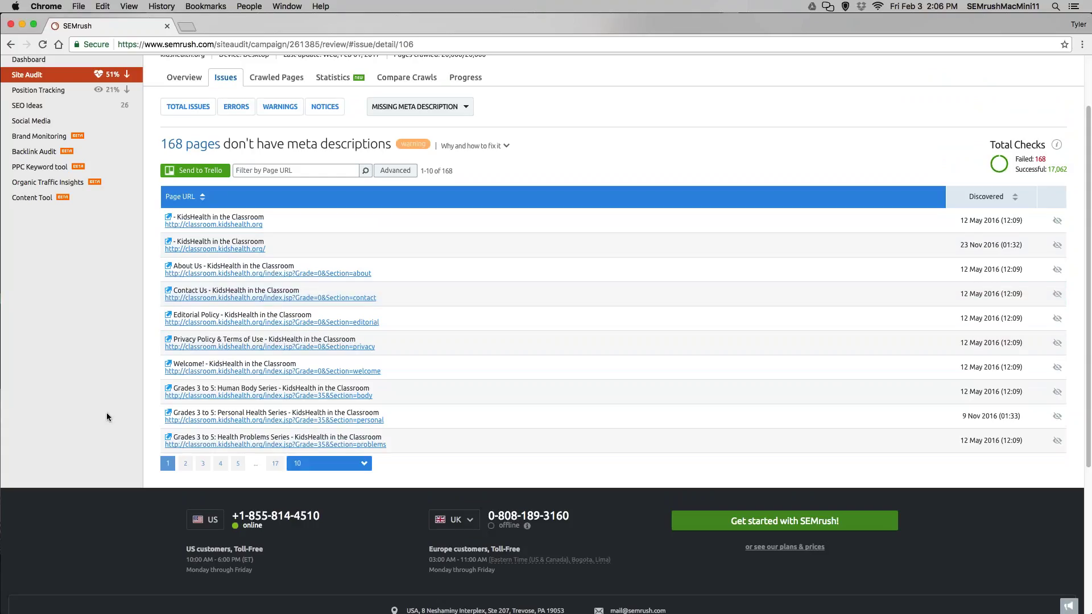
{"action": "scroll", "coordinate": [107, 417], "scroll_direction": "up", "scroll_amount": 3}
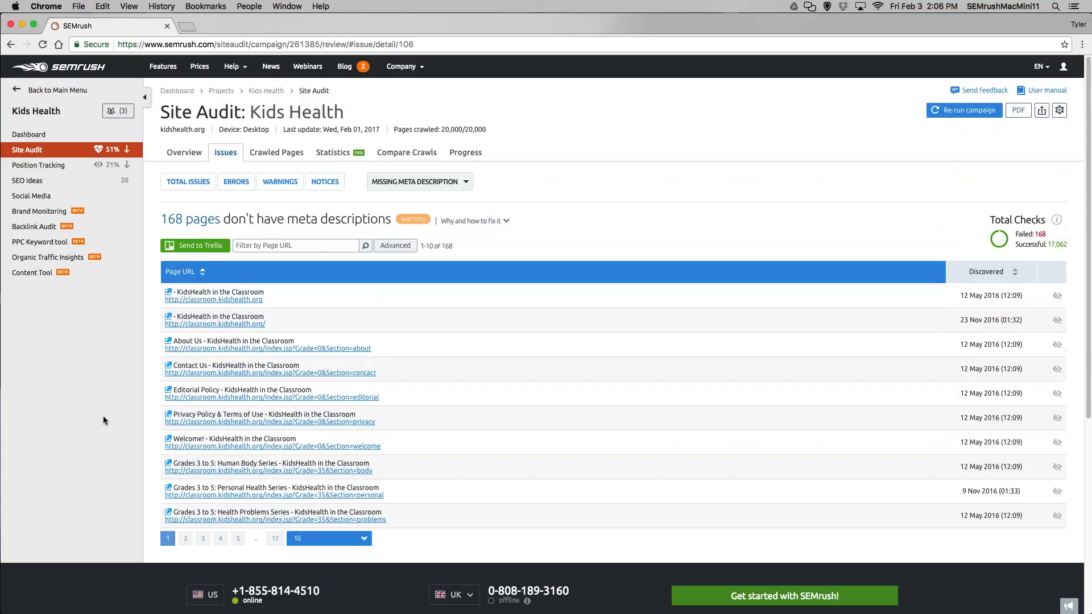
Step: Sort the crawled pages by most issues and examine the errors and warnings of the teens trail-mix page
{"action": "left_click", "coordinate": [274, 160]}
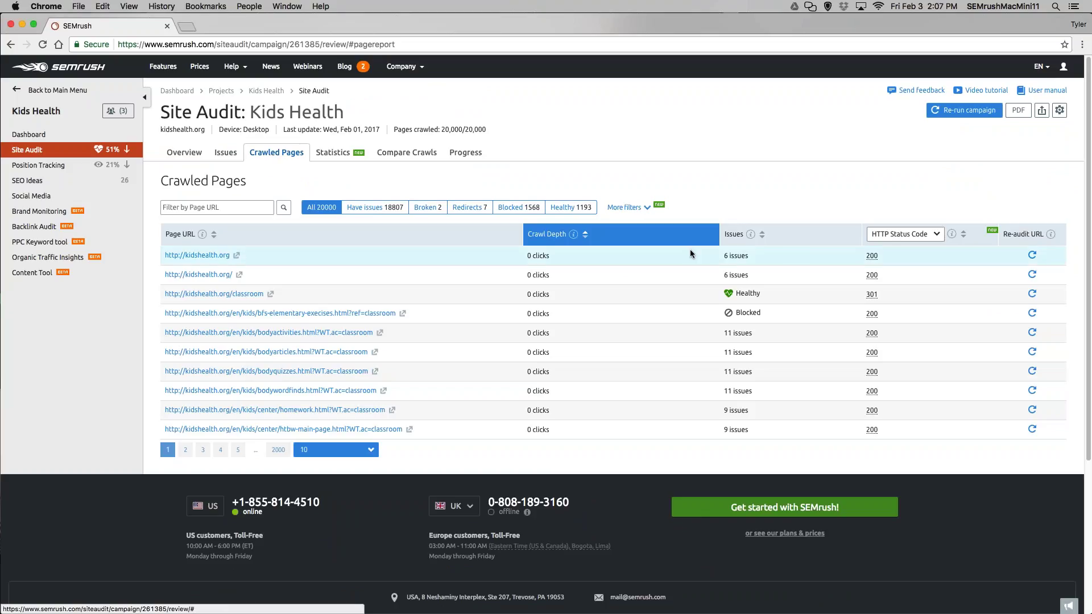
{"action": "left_click", "coordinate": [765, 239]}
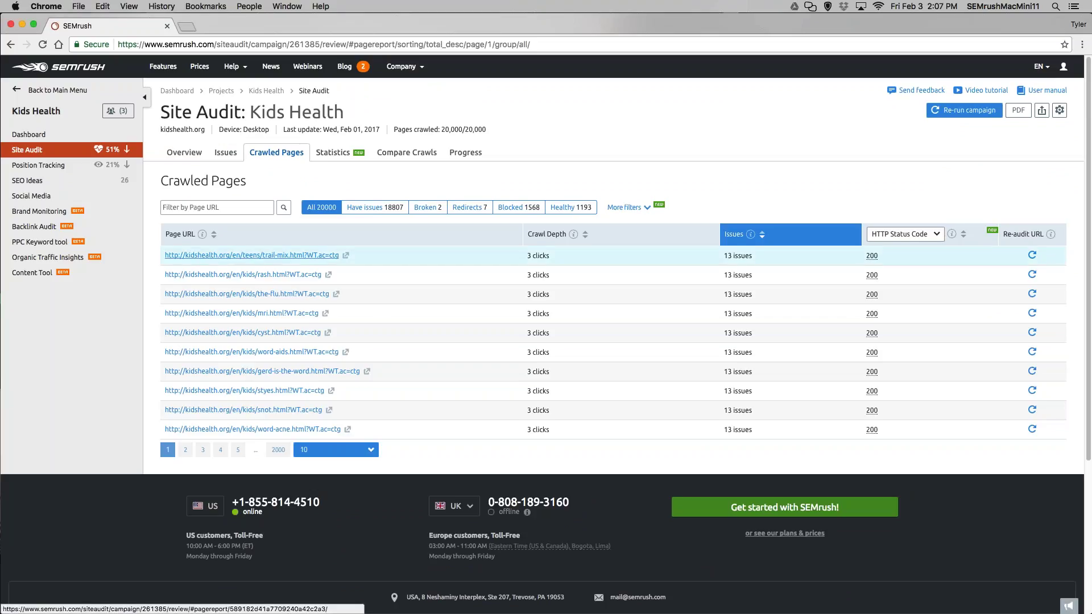
{"action": "left_click", "coordinate": [250, 256]}
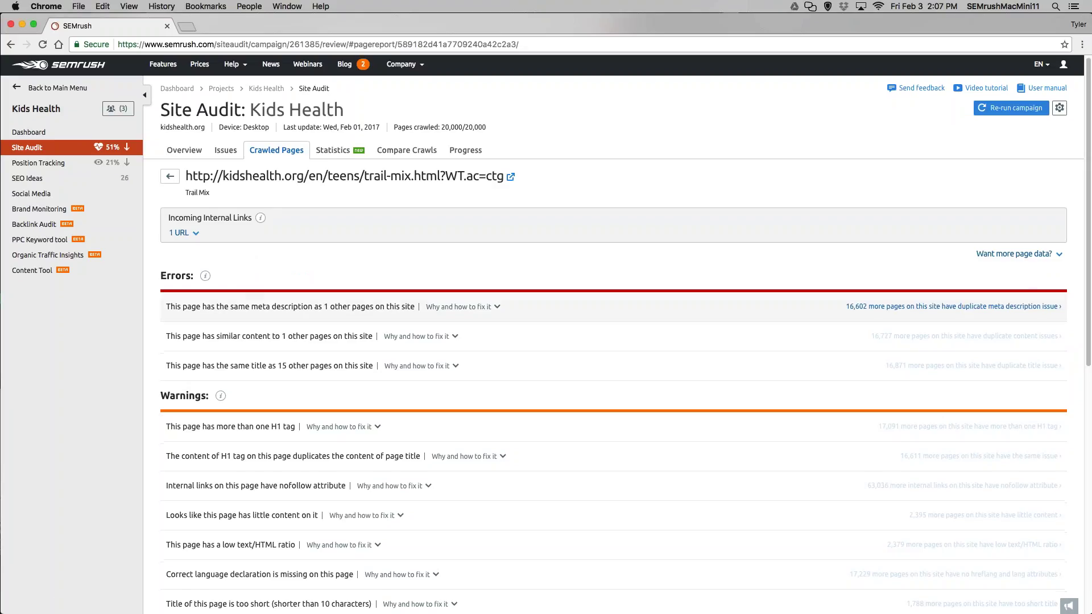
{"action": "scroll", "coordinate": [249, 263], "scroll_direction": "down", "scroll_amount": 3}
{"action": "left_click_drag", "start_coordinate": [370, 74], "coordinate": [457, 74]}
{"action": "left_click", "coordinate": [392, 151]}
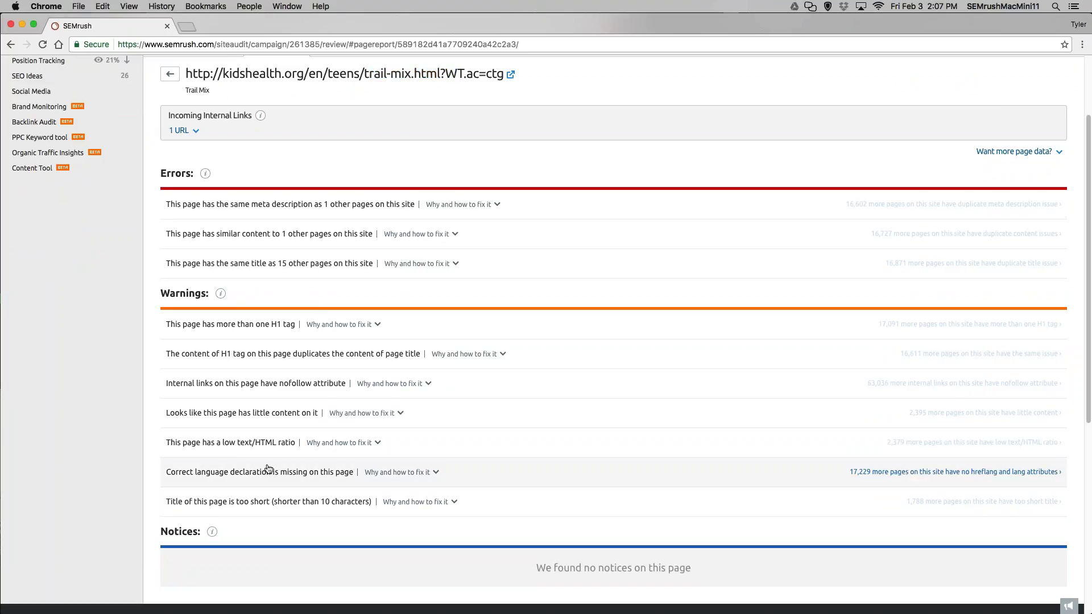
{"action": "scroll", "coordinate": [280, 432], "scroll_direction": "down", "scroll_amount": 2}
{"action": "scroll", "coordinate": [280, 426], "scroll_direction": "up", "scroll_amount": 4}
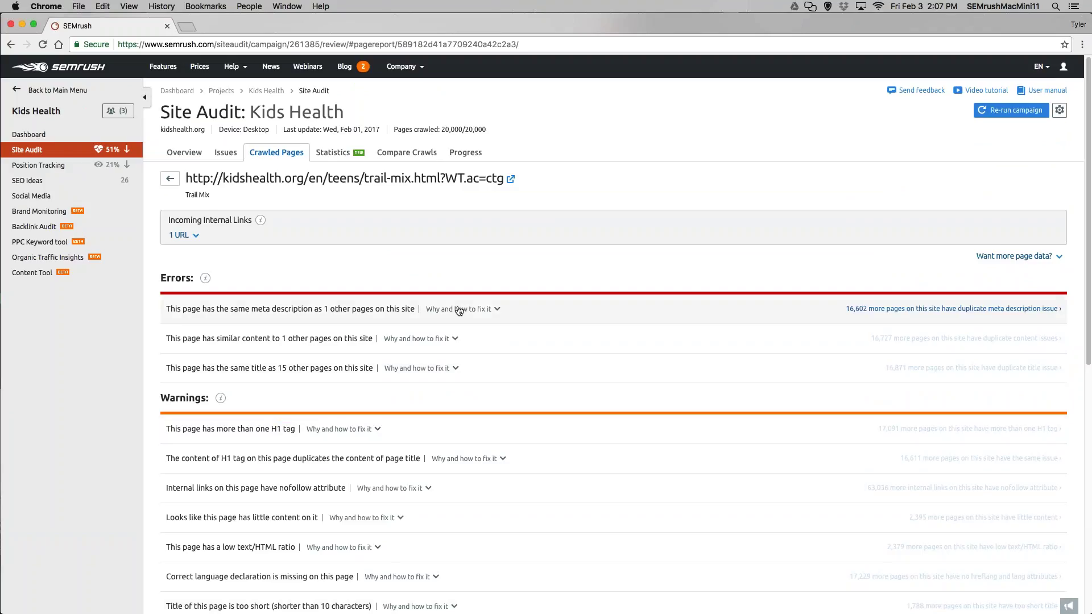
Step: Open the duplicate title tags issue and examine the page URLs sharing the title "¿Cuál es el peso adecuado para mi altura?"
{"action": "left_click", "coordinate": [229, 156]}
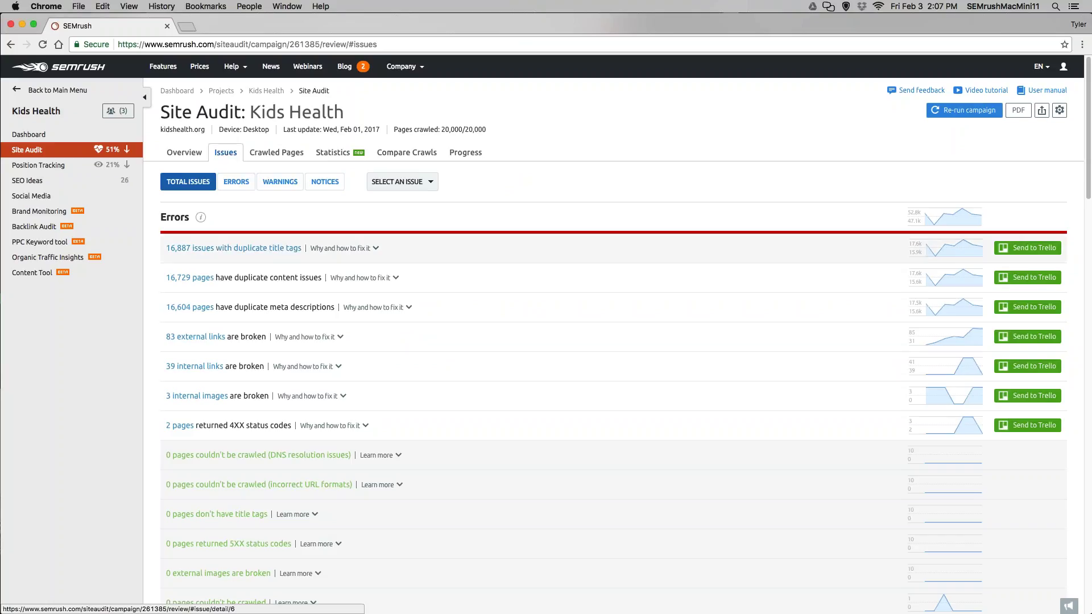
{"action": "left_click", "coordinate": [234, 248]}
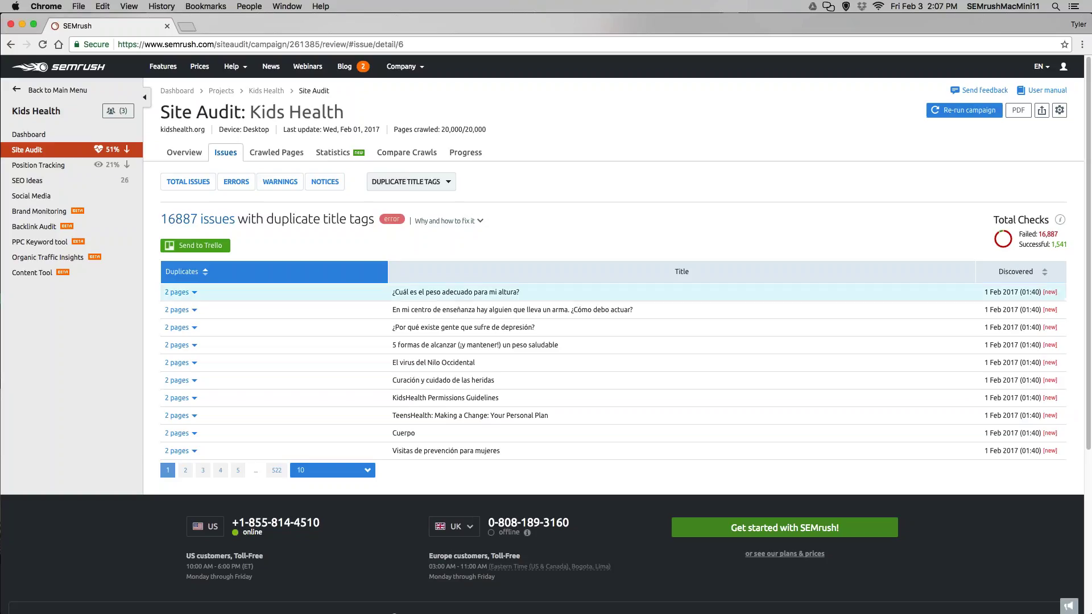
{"action": "left_click", "coordinate": [177, 292]}
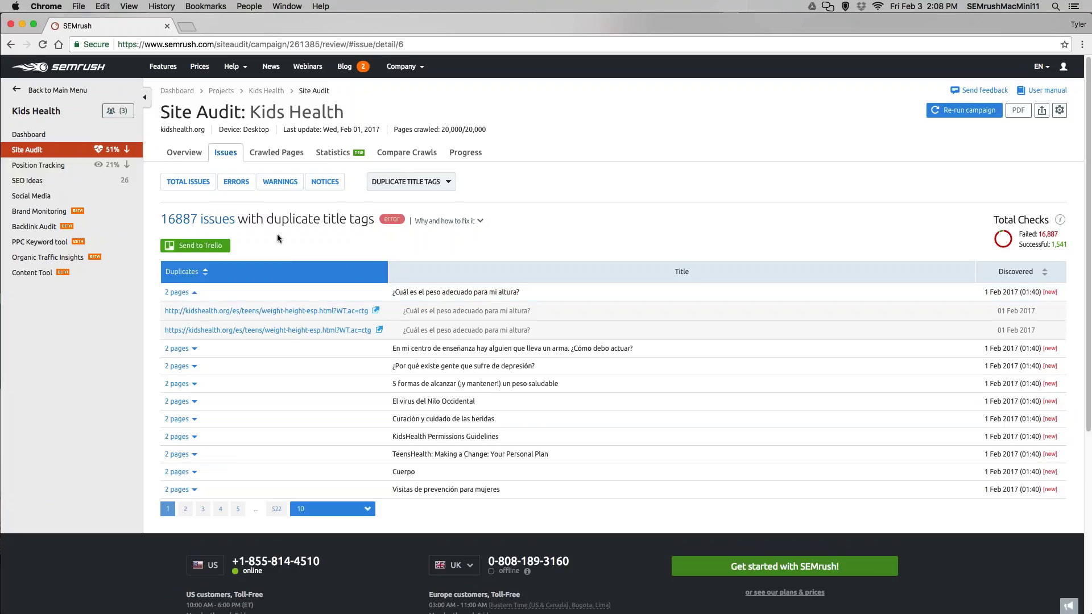
{"action": "left_click_drag", "start_coordinate": [266, 219], "coordinate": [360, 222]}
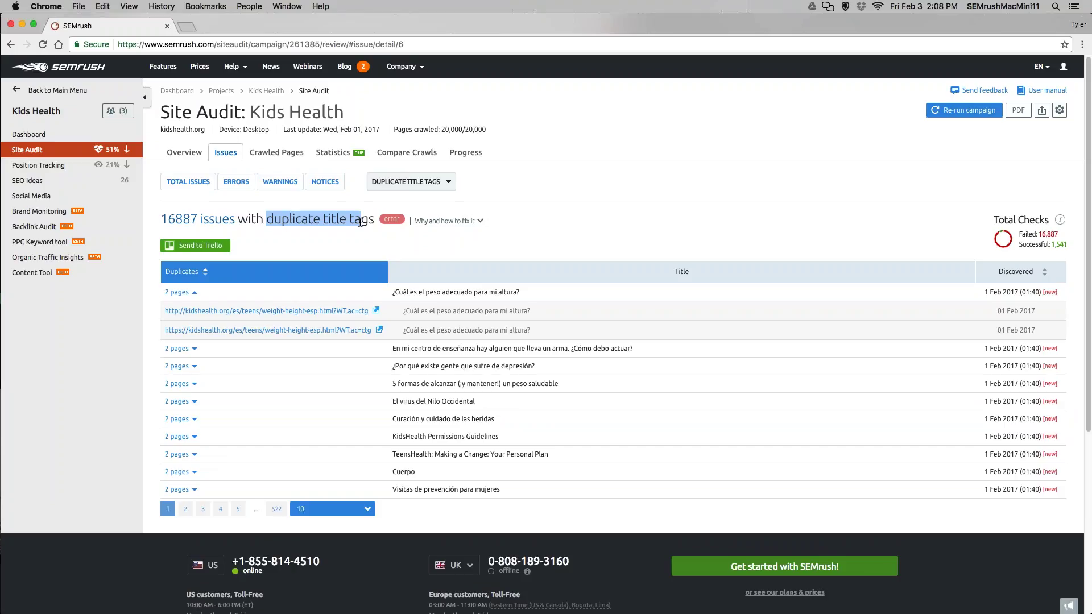
{"action": "left_click", "coordinate": [365, 221]}
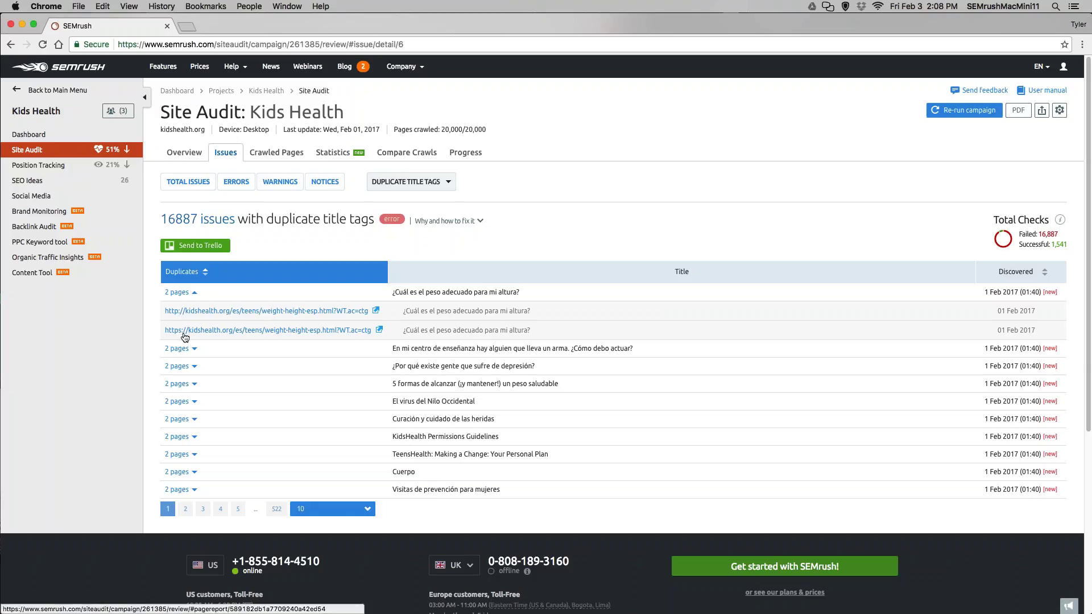
{"action": "mouse_move", "coordinate": [410, 330]}
{"action": "left_mouse_down"}
{"action": "mouse_move", "coordinate": [494, 335]}
{"action": "mouse_move", "coordinate": [432, 333]}
{"action": "mouse_move", "coordinate": [404, 310]}
{"action": "left_mouse_up"}
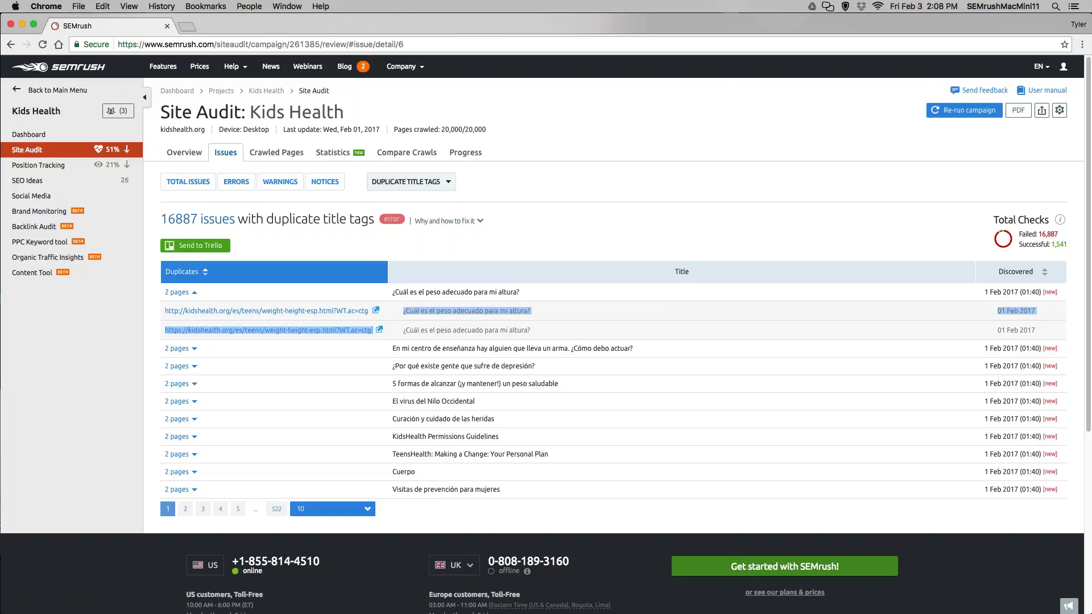
{"action": "left_click", "coordinate": [430, 311]}
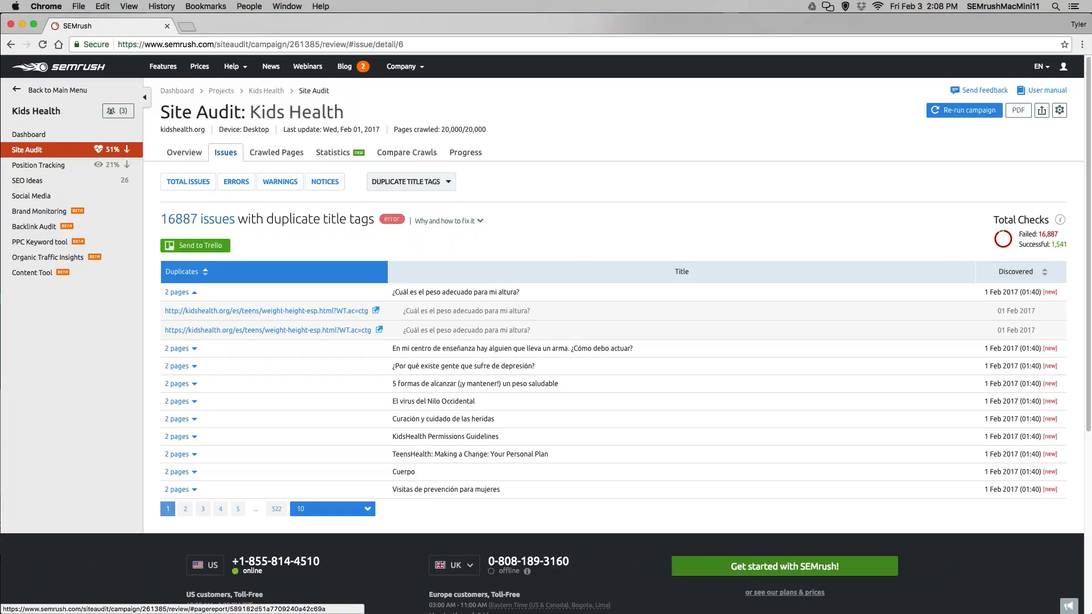
Step: View the audit's Statistics and examine the crawl comparison between 25 Jan 2017 and 1 Feb 2017
{"action": "left_click", "coordinate": [402, 153]}
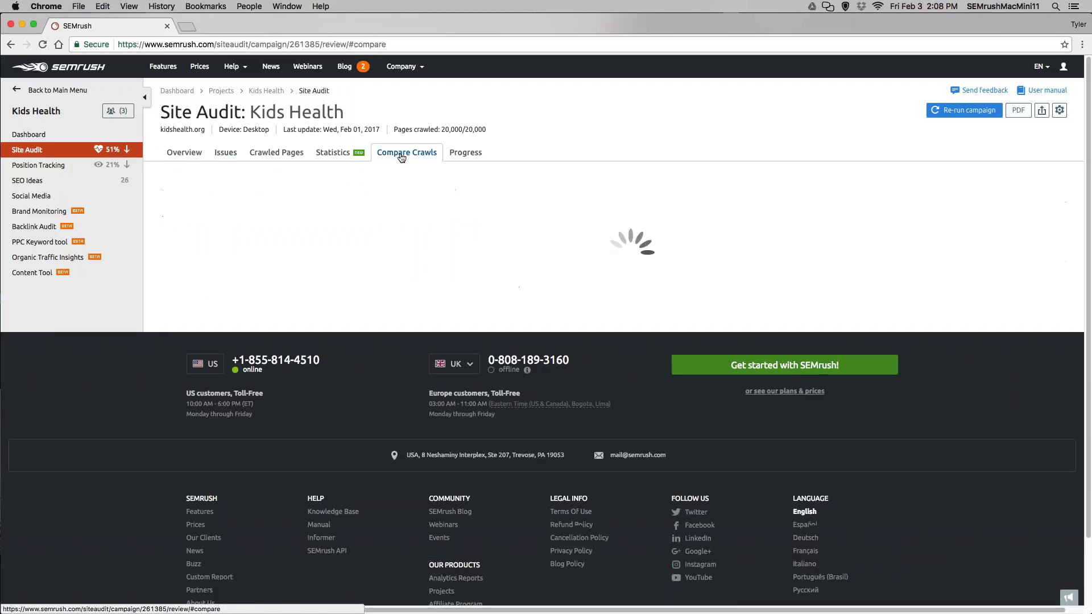
{"action": "left_click", "coordinate": [331, 153]}
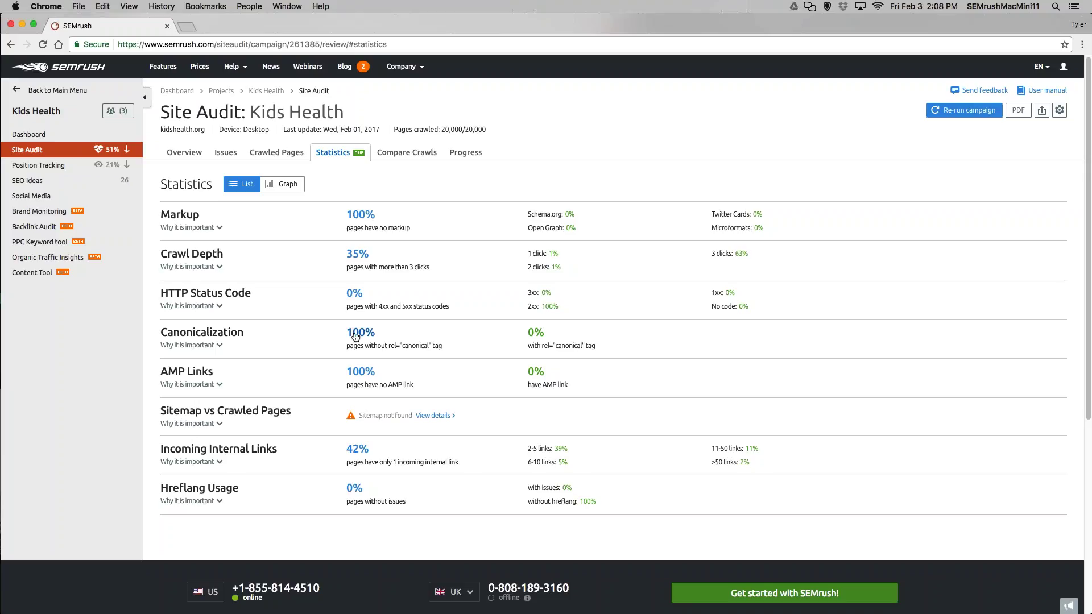
{"action": "left_click", "coordinate": [401, 154]}
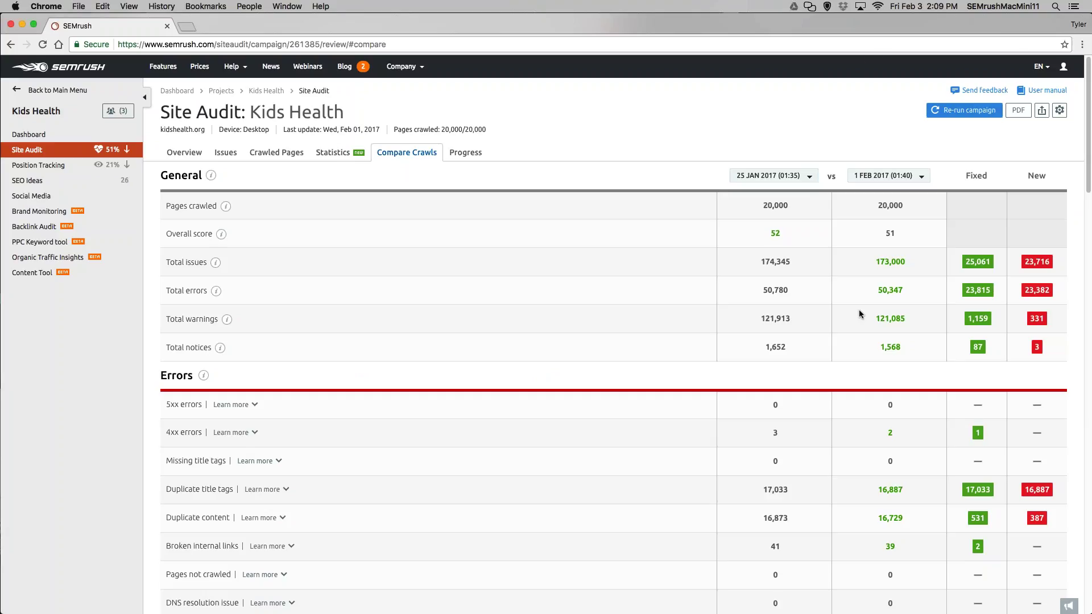
{"action": "scroll", "coordinate": [859, 310], "scroll_direction": "down", "scroll_amount": 20}
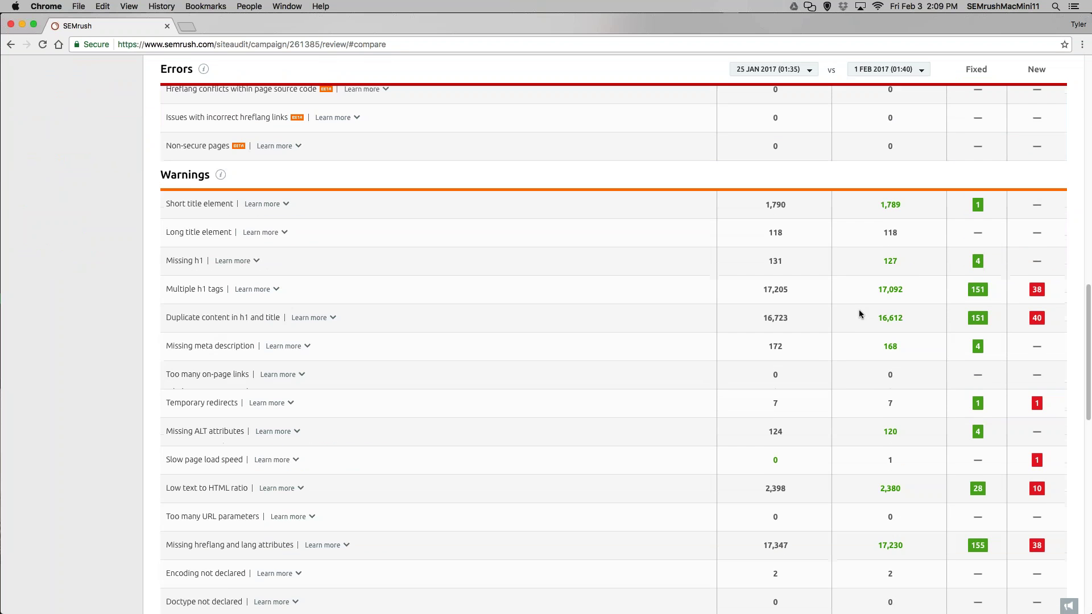
{"action": "scroll", "coordinate": [859, 309], "scroll_direction": "down", "scroll_amount": 15}
{"action": "scroll", "coordinate": [859, 309], "scroll_direction": "up", "scroll_amount": 20}
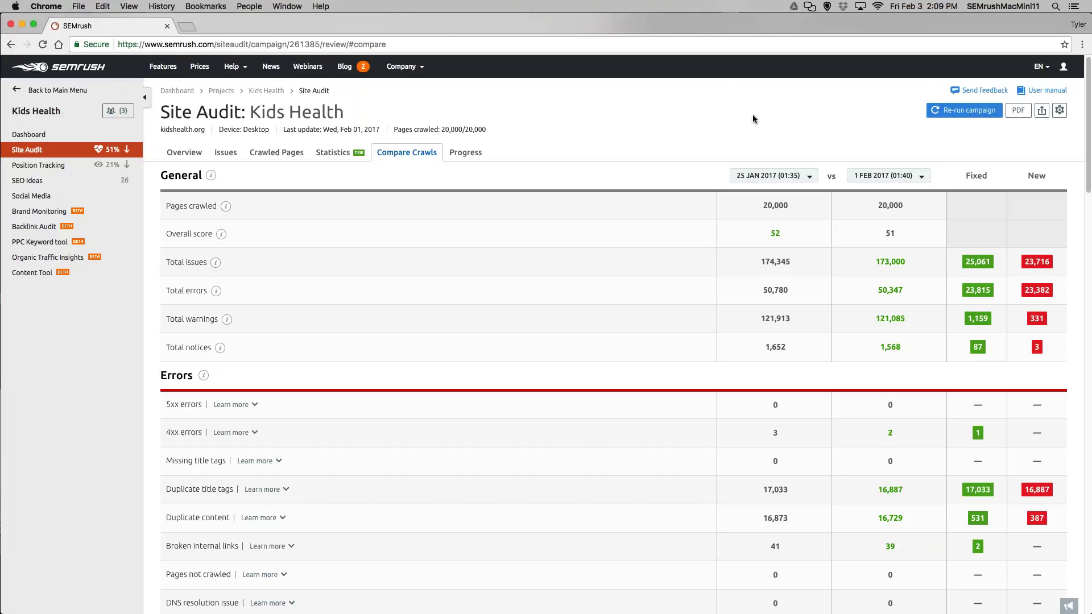
Step: Return to the audit's Crawled Pages report and highlight the pages crawled figure in the project header
{"action": "left_click", "coordinate": [268, 155]}
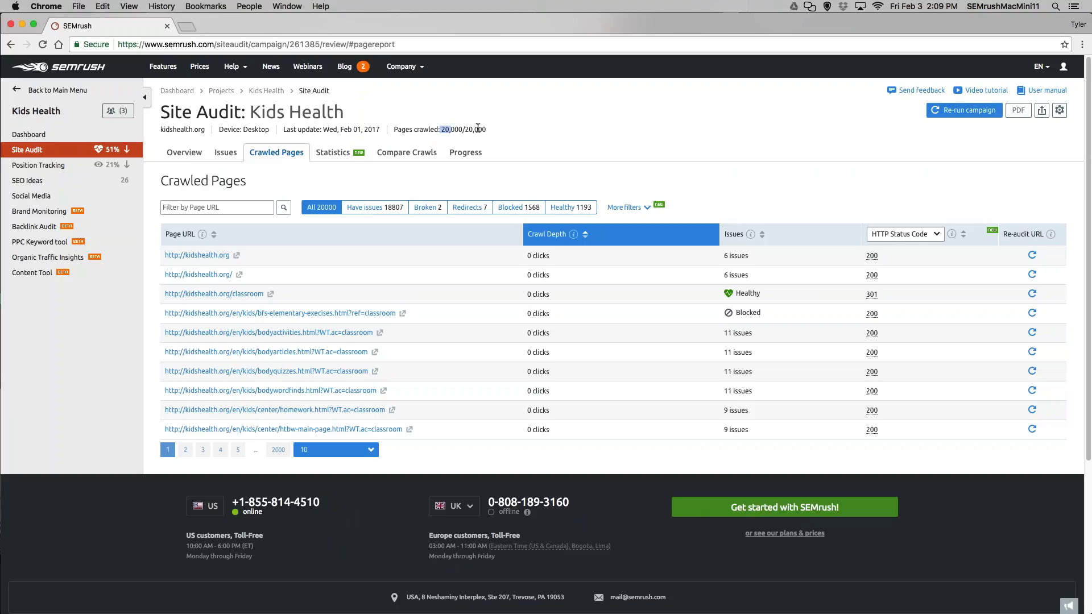
{"action": "left_click_drag", "start_coordinate": [440, 129], "coordinate": [486, 130]}
{"action": "left_click", "coordinate": [513, 132]}
{"action": "left_click_drag", "start_coordinate": [434, 129], "coordinate": [490, 132]}
{"action": "left_click", "coordinate": [490, 133]}
Step: Open the project's Position Tracking, highlight the tracked location and examine the Rankings Overview, including search volumes
{"action": "left_click", "coordinate": [86, 169]}
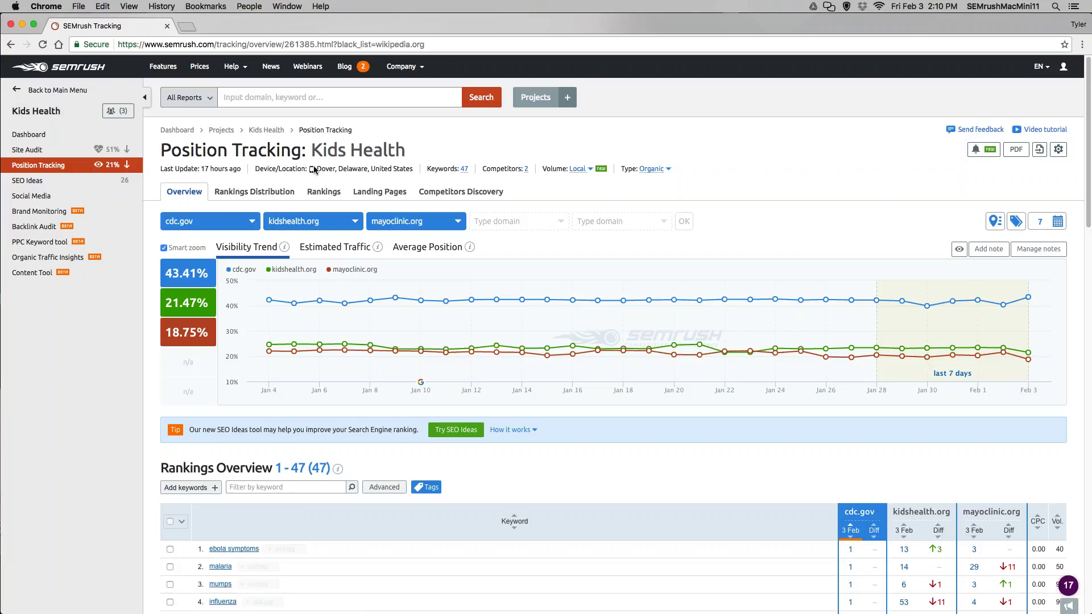
{"action": "left_click_drag", "start_coordinate": [317, 169], "coordinate": [406, 172]}
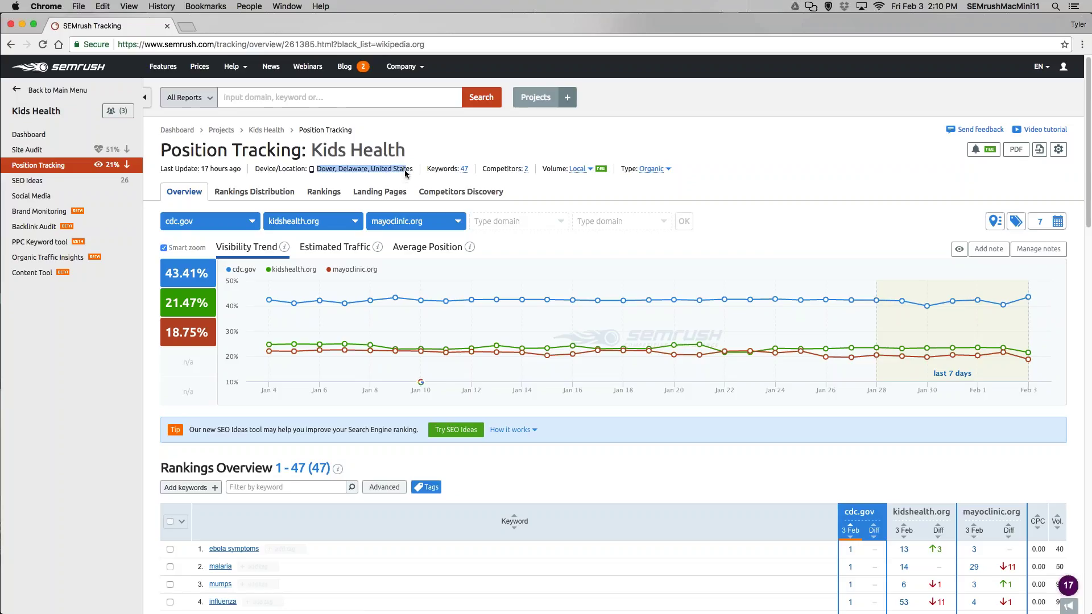
{"action": "scroll", "coordinate": [403, 170], "scroll_direction": "down", "scroll_amount": 5}
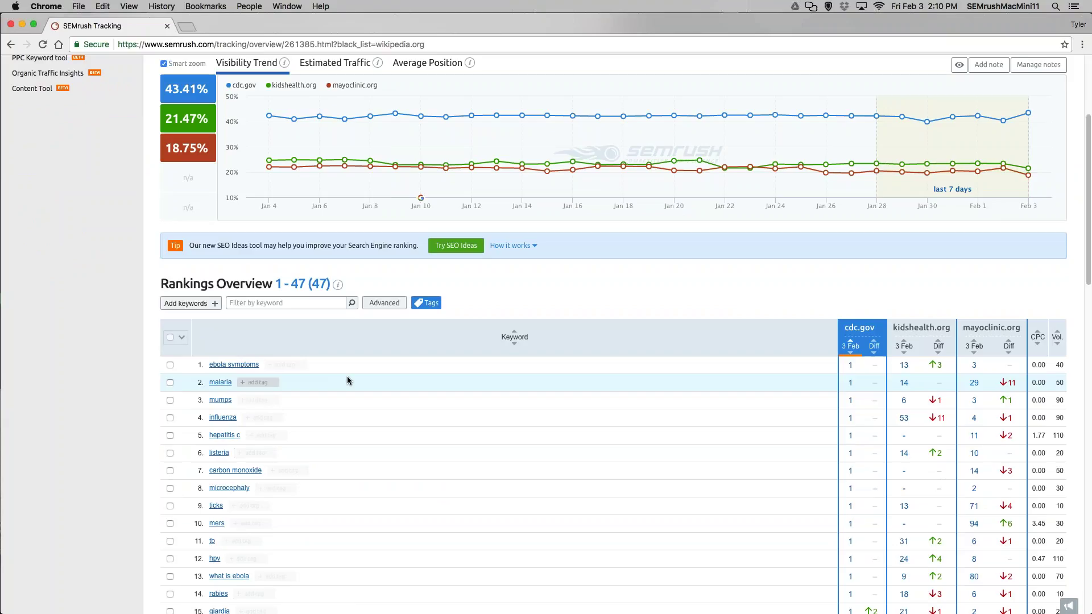
{"action": "scroll", "coordinate": [347, 377], "scroll_direction": "up", "scroll_amount": 2}
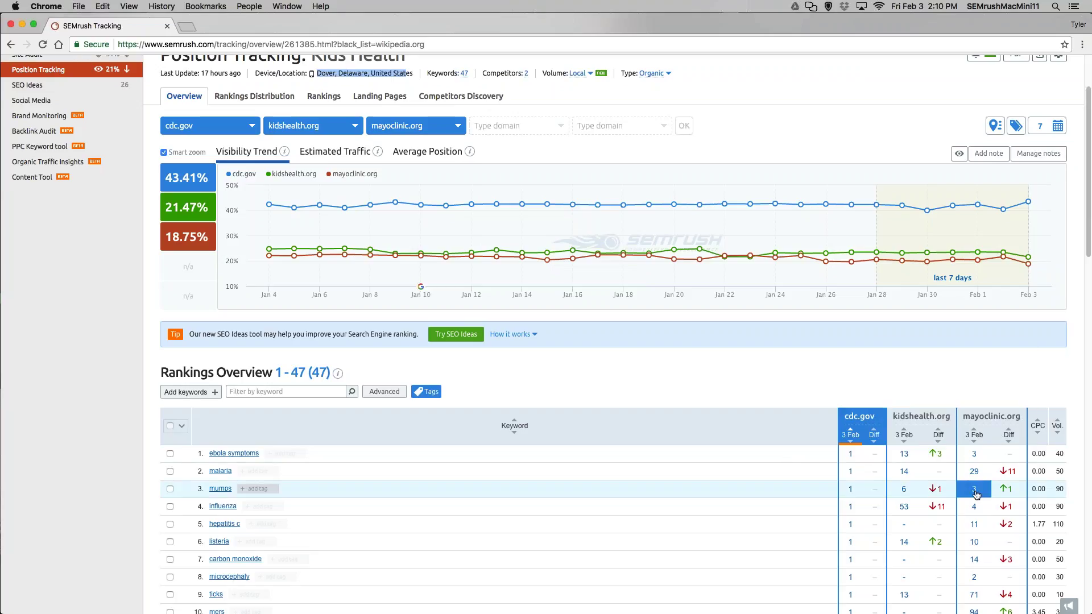
{"action": "scroll", "coordinate": [970, 495], "scroll_direction": "down", "scroll_amount": 2}
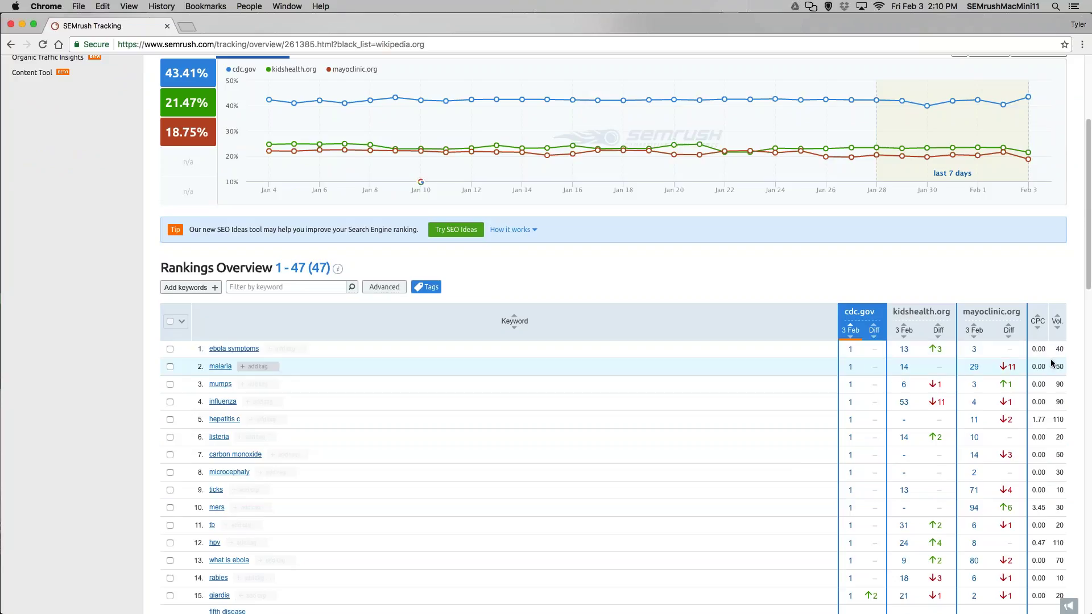
{"action": "scroll", "coordinate": [1059, 366], "scroll_direction": "up", "scroll_amount": 5}
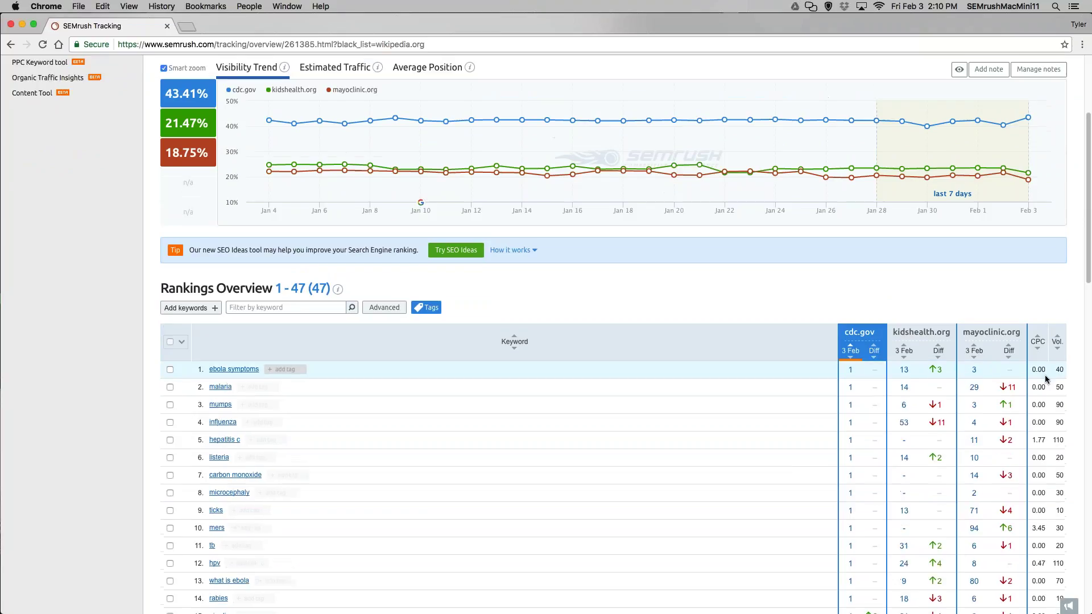
Step: Check the volume options, then view the tracked keywords for AdWords and return the type to Organic
{"action": "left_click", "coordinate": [586, 170]}
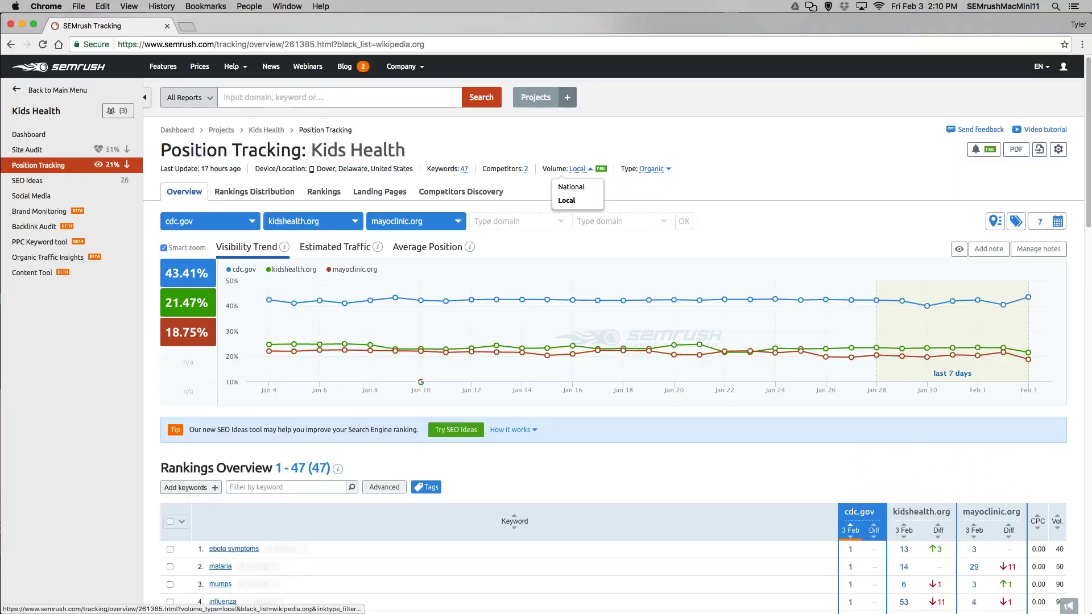
{"action": "left_click", "coordinate": [651, 168]}
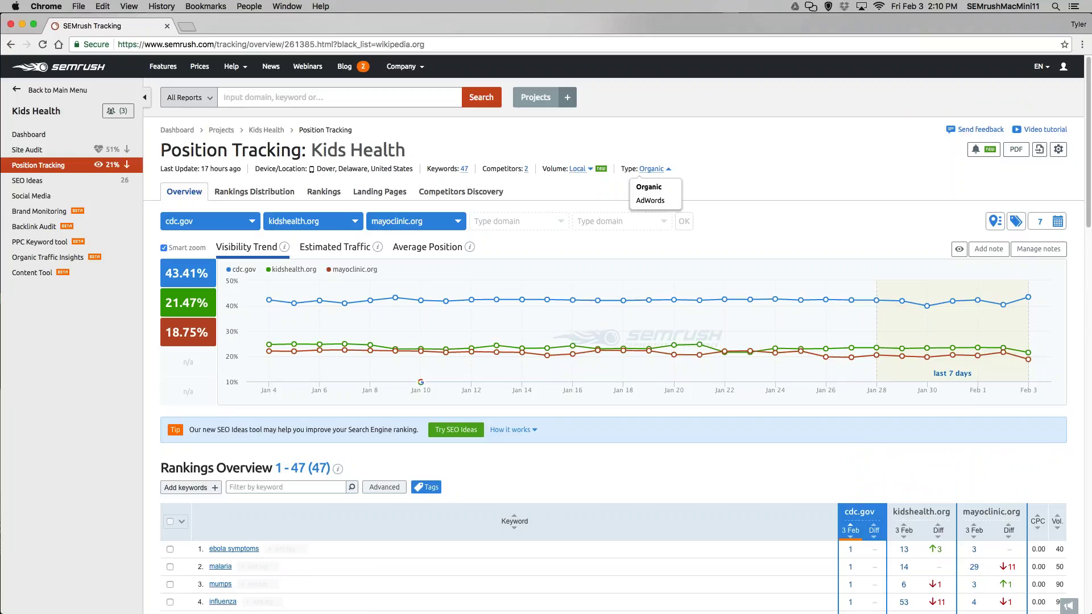
{"action": "left_click", "coordinate": [658, 202]}
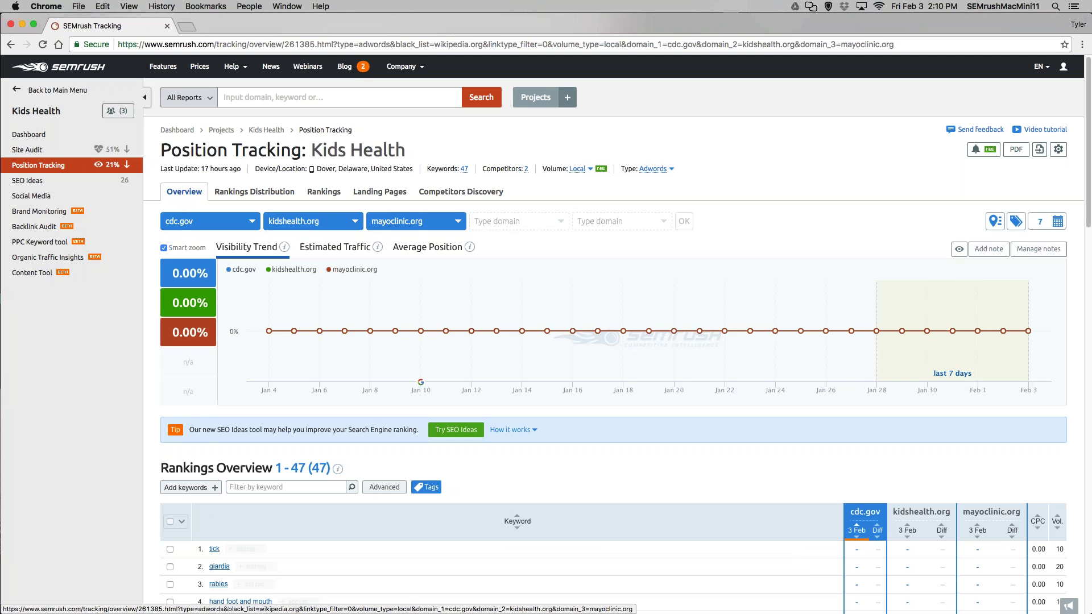
{"action": "scroll", "coordinate": [634, 353], "scroll_direction": "down", "scroll_amount": 5}
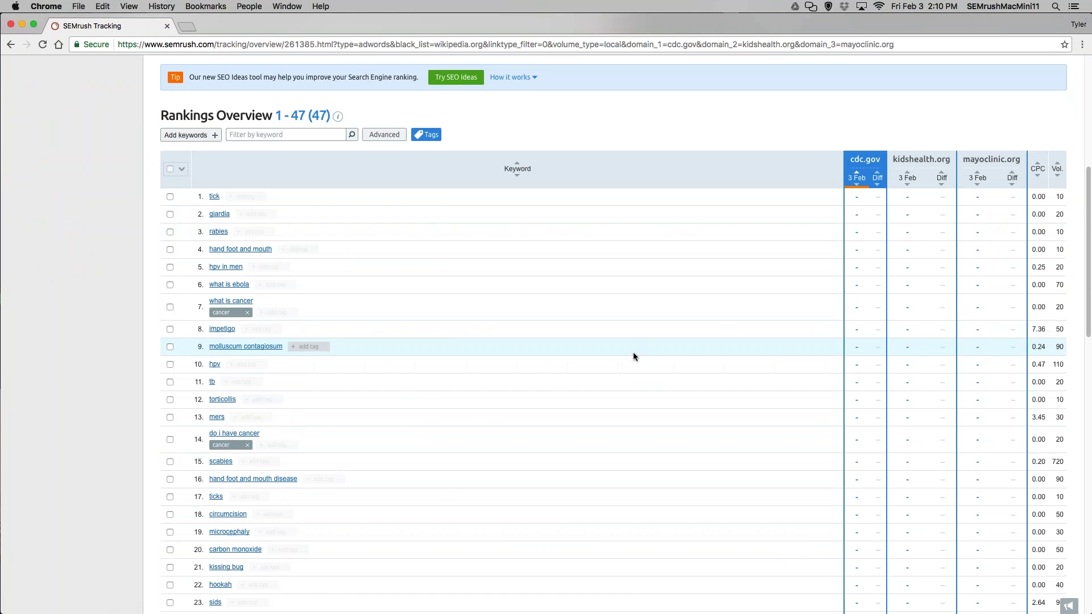
{"action": "scroll", "coordinate": [635, 353], "scroll_direction": "up", "scroll_amount": 5}
{"action": "left_click", "coordinate": [653, 169]}
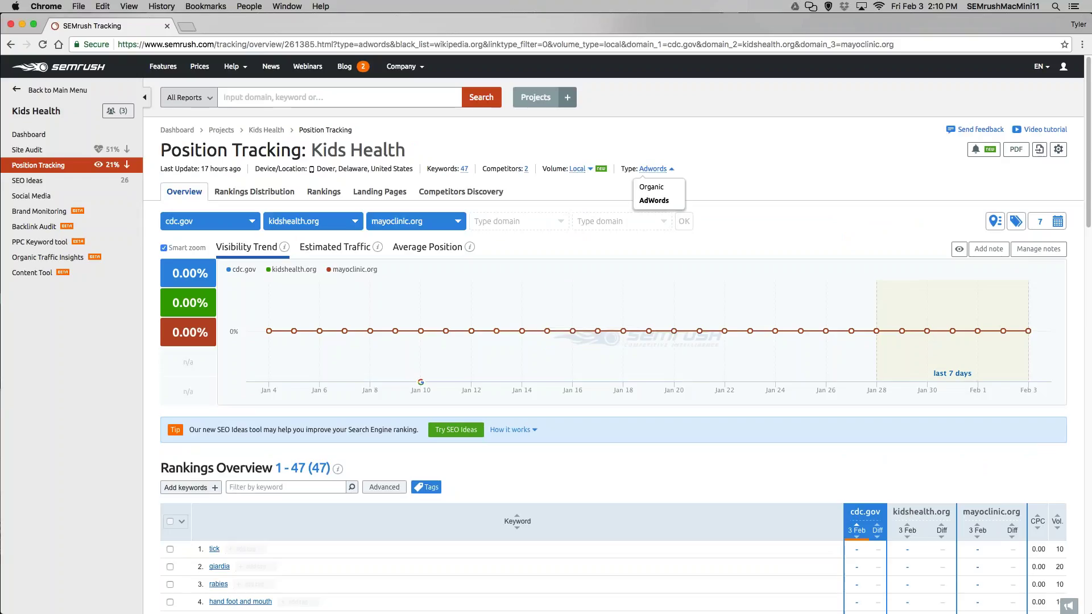
{"action": "left_click", "coordinate": [652, 187]}
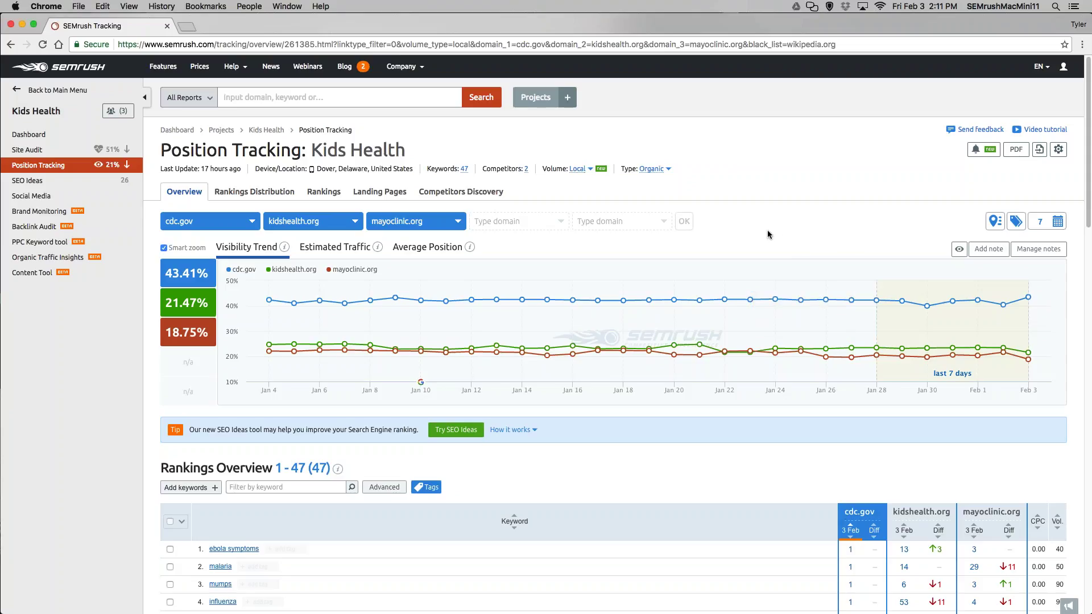
Step: Examine each domain's visibility change over the last 7 days and the organic keyword rankings
{"action": "mouse_move", "coordinate": [187, 303]}
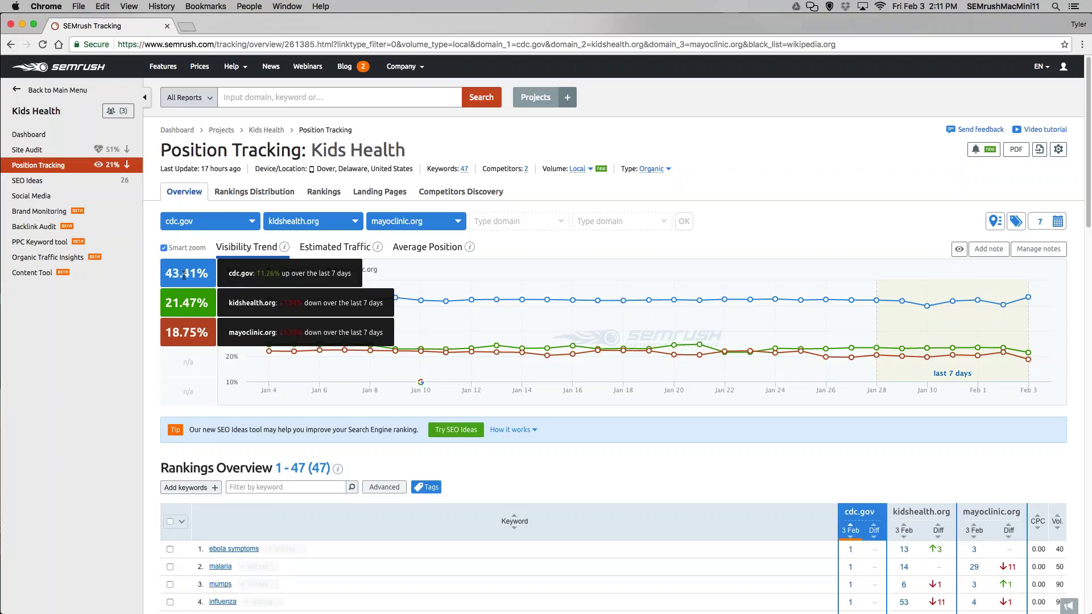
{"action": "scroll", "coordinate": [409, 420], "scroll_direction": "down", "scroll_amount": 5}
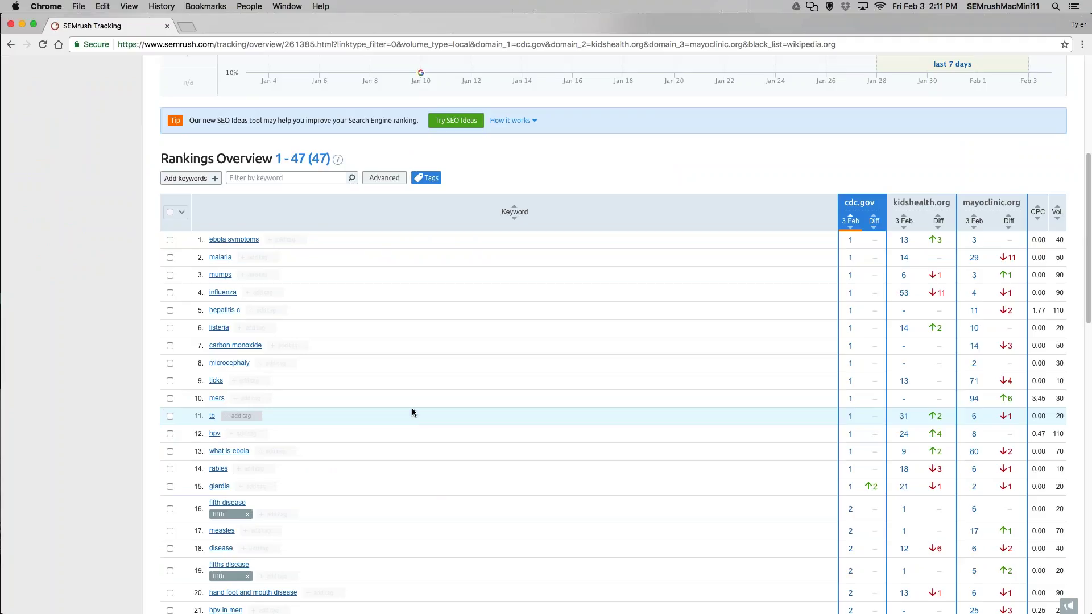
{"action": "scroll", "coordinate": [408, 316], "scroll_direction": "up", "scroll_amount": 5}
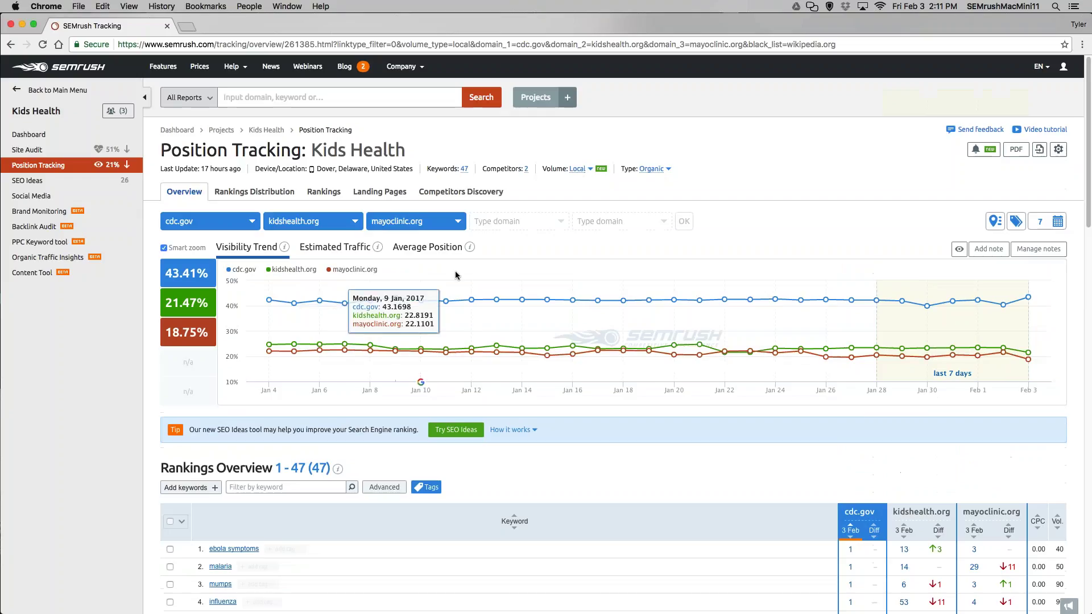
Step: Look at the alert options for keyword position changes and the project's triggers, then close the tracking settings without adding one
{"action": "left_click", "coordinate": [976, 150]}
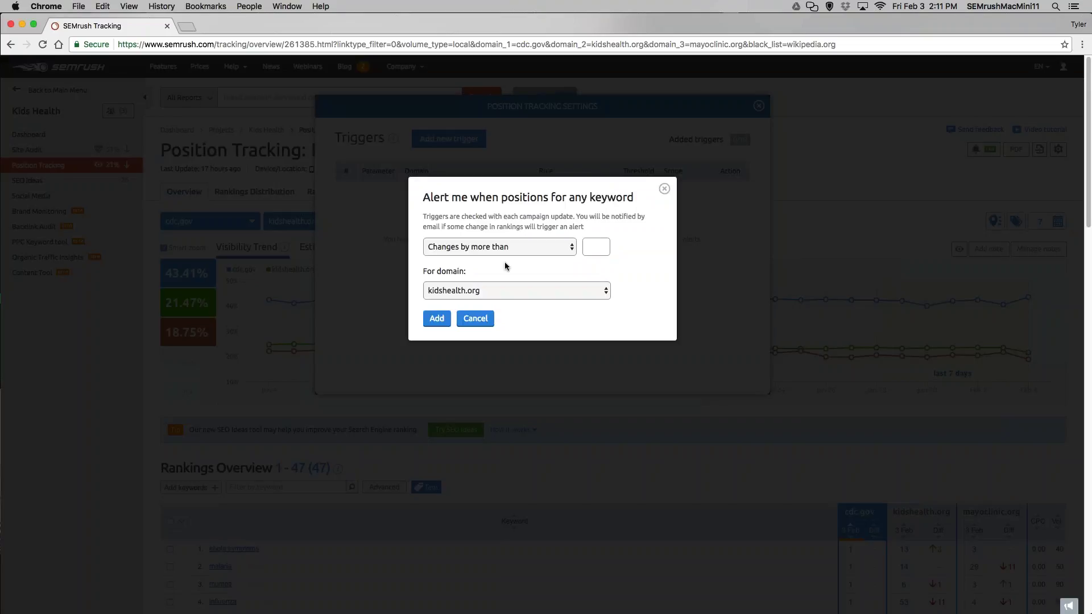
{"action": "left_click", "coordinate": [664, 189]}
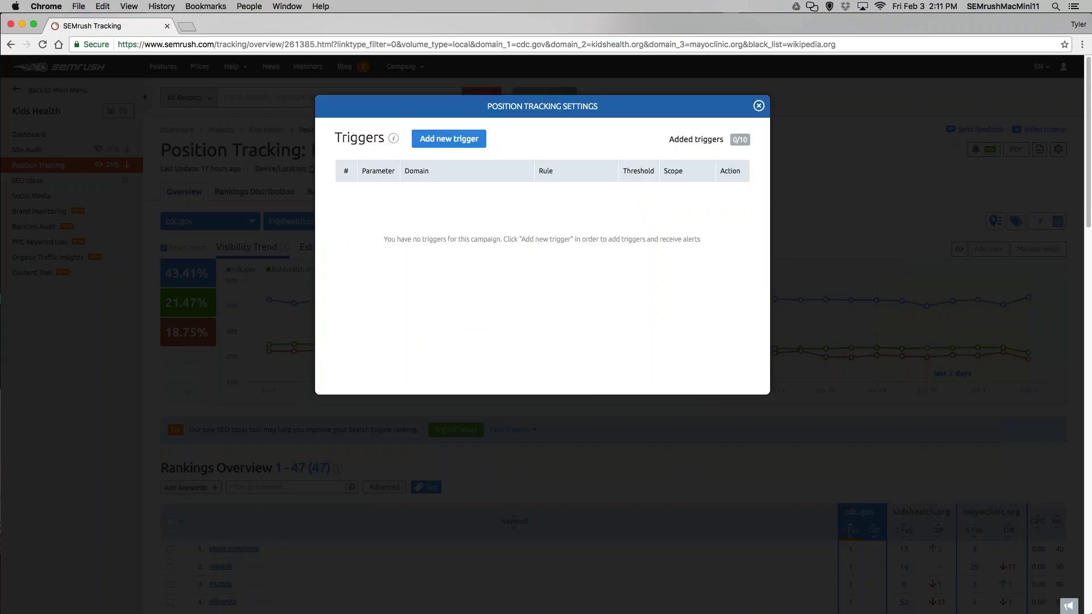
{"action": "left_click", "coordinate": [759, 108]}
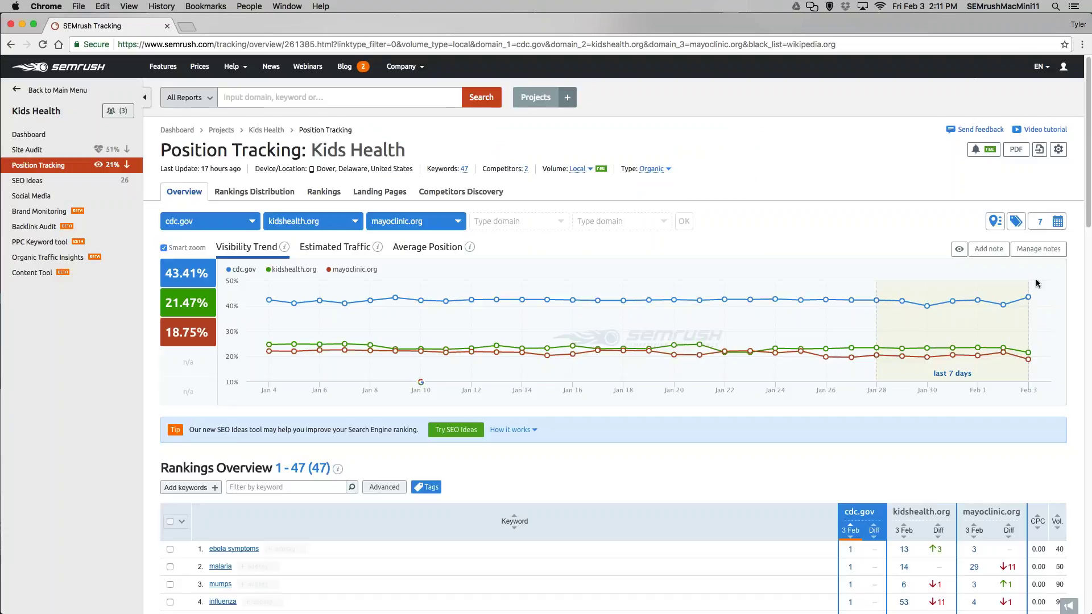
Step: Set the tracking period to the last 30 days and review the position changes in the Rankings Overview
{"action": "left_click", "coordinate": [1047, 226]}
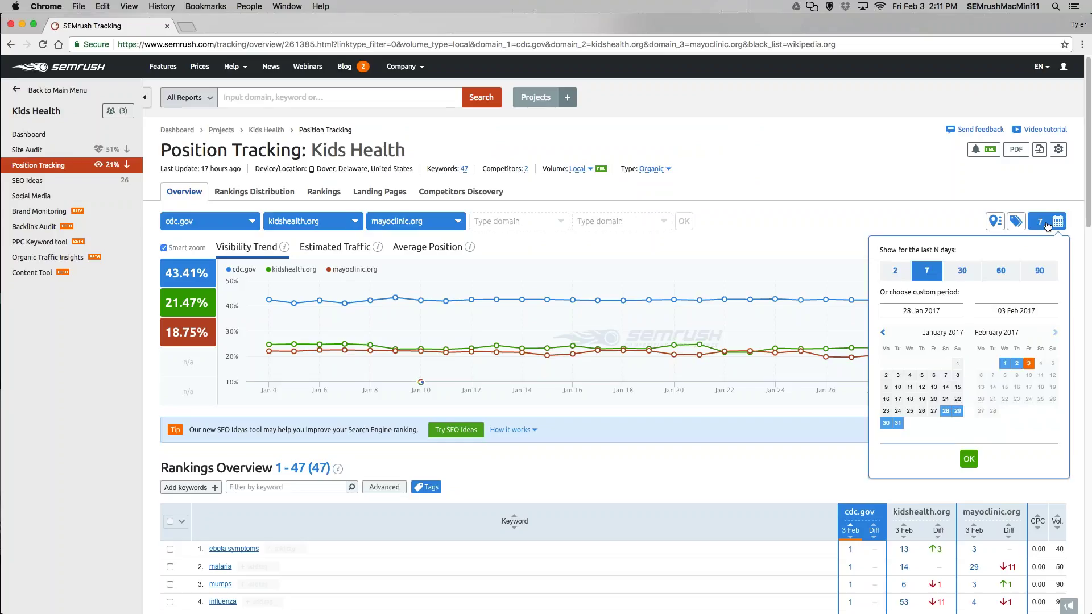
{"action": "left_click", "coordinate": [962, 271]}
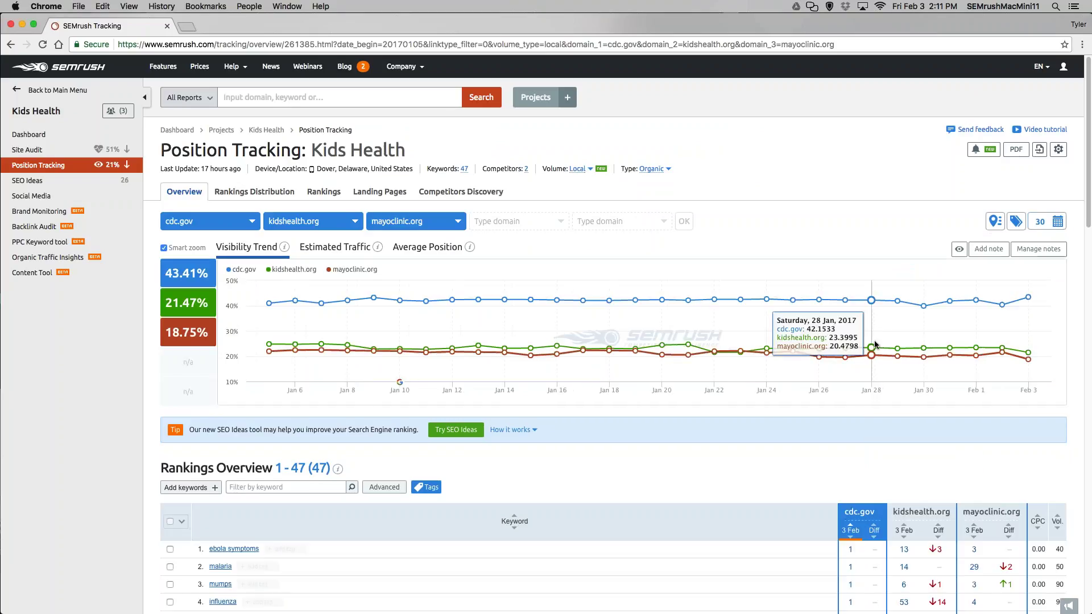
{"action": "scroll", "coordinate": [873, 344], "scroll_direction": "down", "scroll_amount": 5}
{"action": "scroll", "coordinate": [873, 345], "scroll_direction": "down", "scroll_amount": 2}
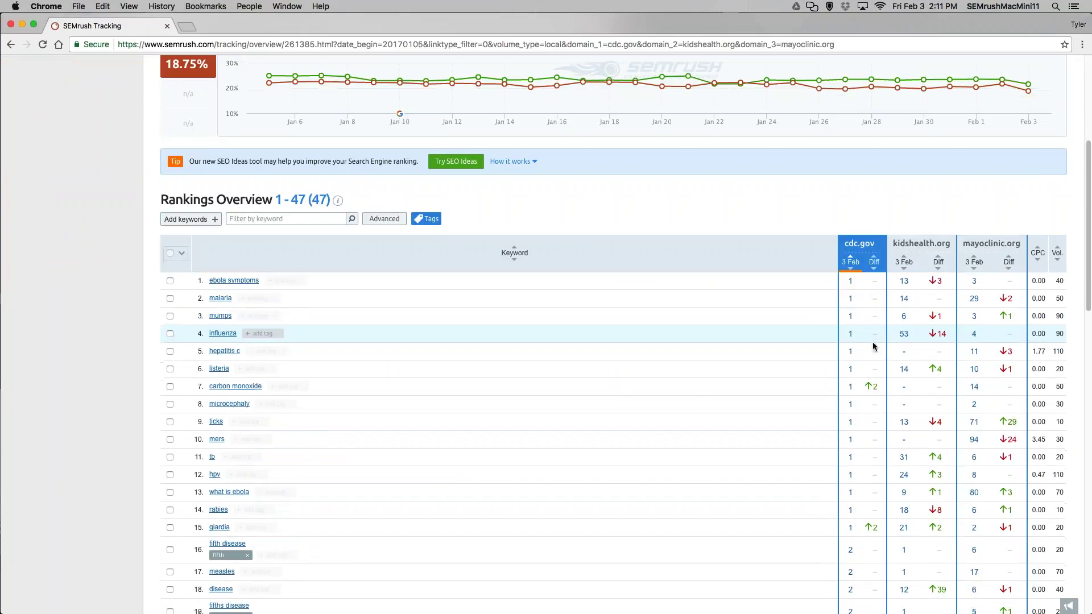
{"action": "scroll", "coordinate": [873, 339], "scroll_direction": "up", "scroll_amount": 6}
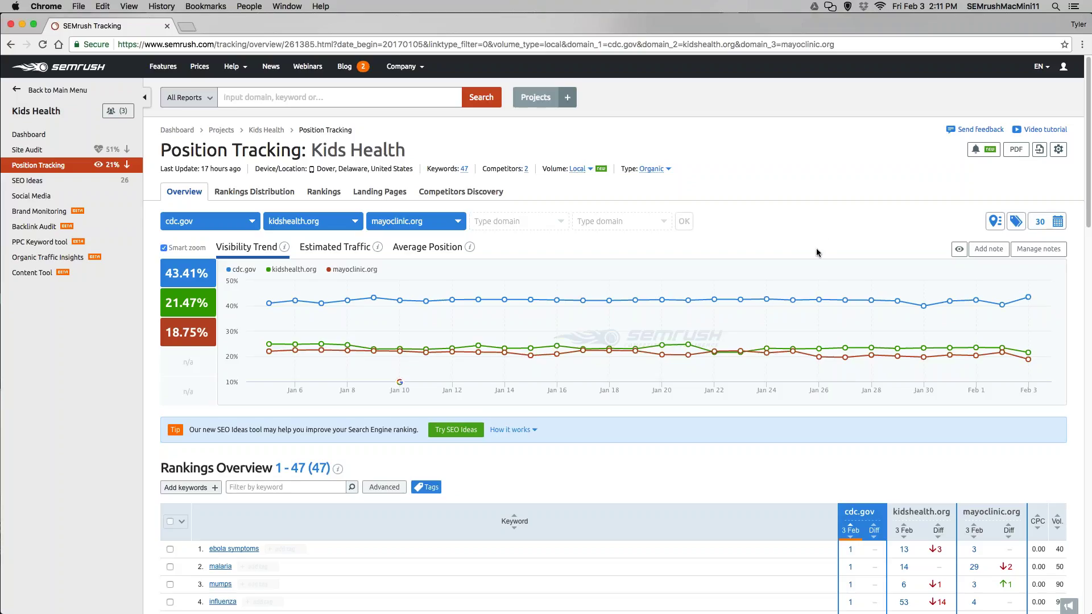
Step: Open Rankings Distribution and examine how cdc.gov, kidshealth.org and mayoclinic.org compare in visibility, estimated traffic and top positions
{"action": "left_click", "coordinate": [263, 195]}
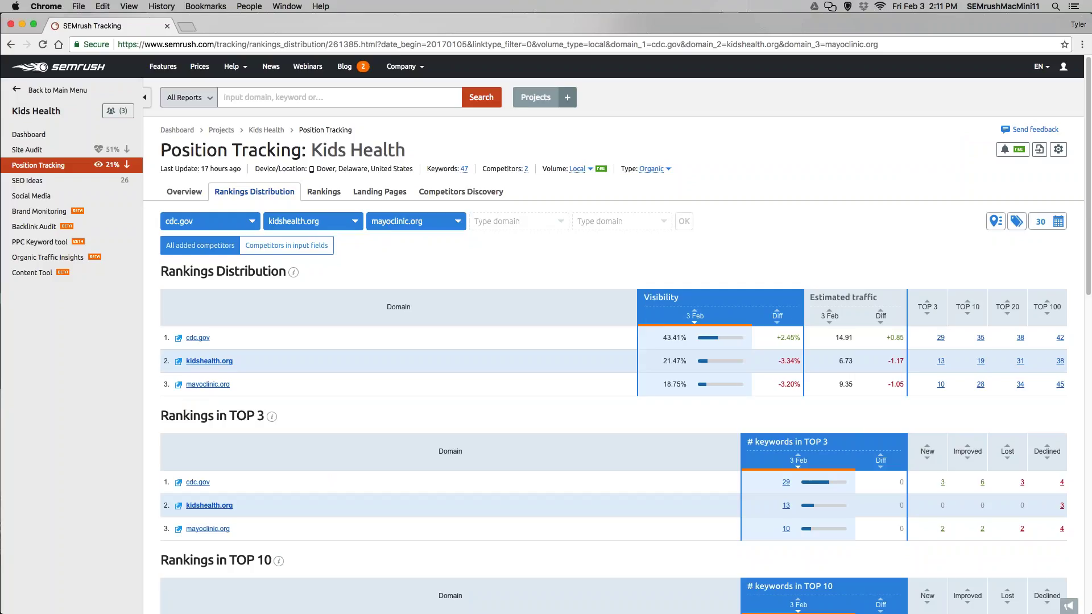
{"action": "scroll", "coordinate": [378, 317], "scroll_direction": "down", "scroll_amount": 3}
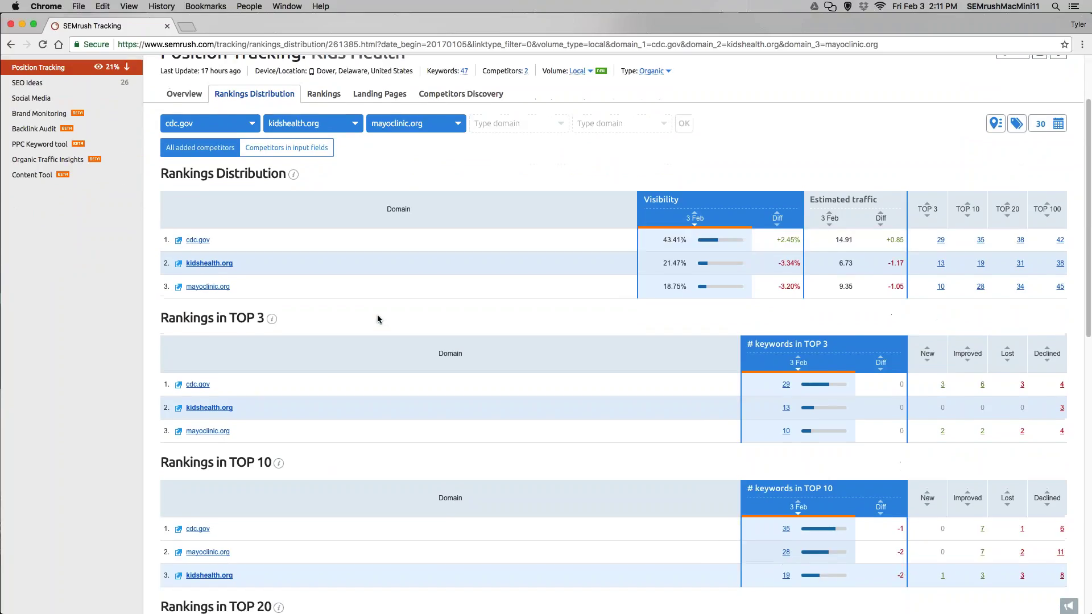
{"action": "scroll", "coordinate": [378, 318], "scroll_direction": "up", "scroll_amount": 3}
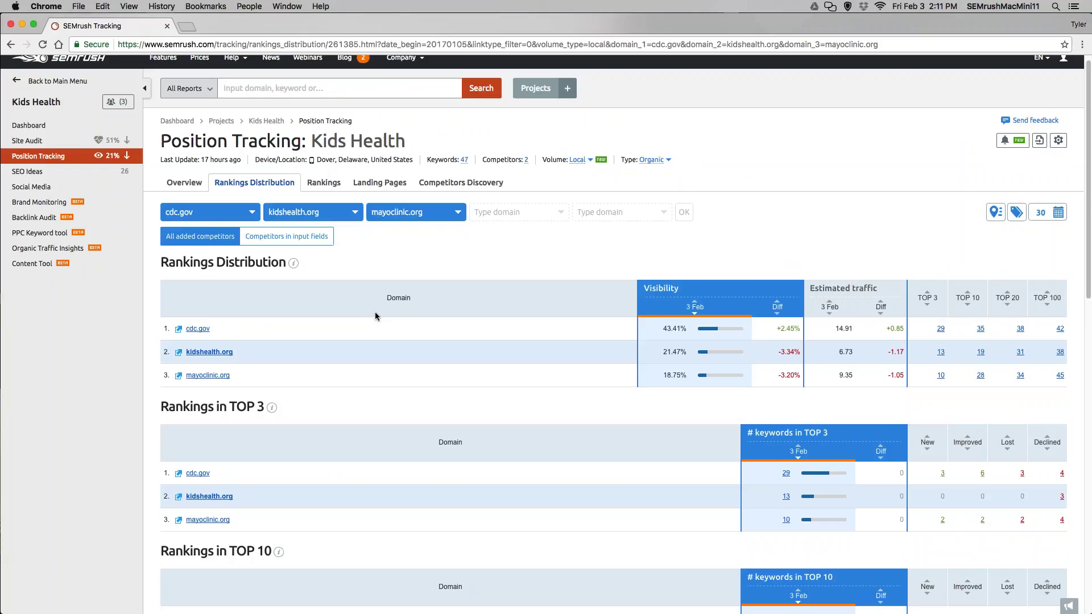
{"action": "scroll", "coordinate": [370, 307], "scroll_direction": "down", "scroll_amount": 1}
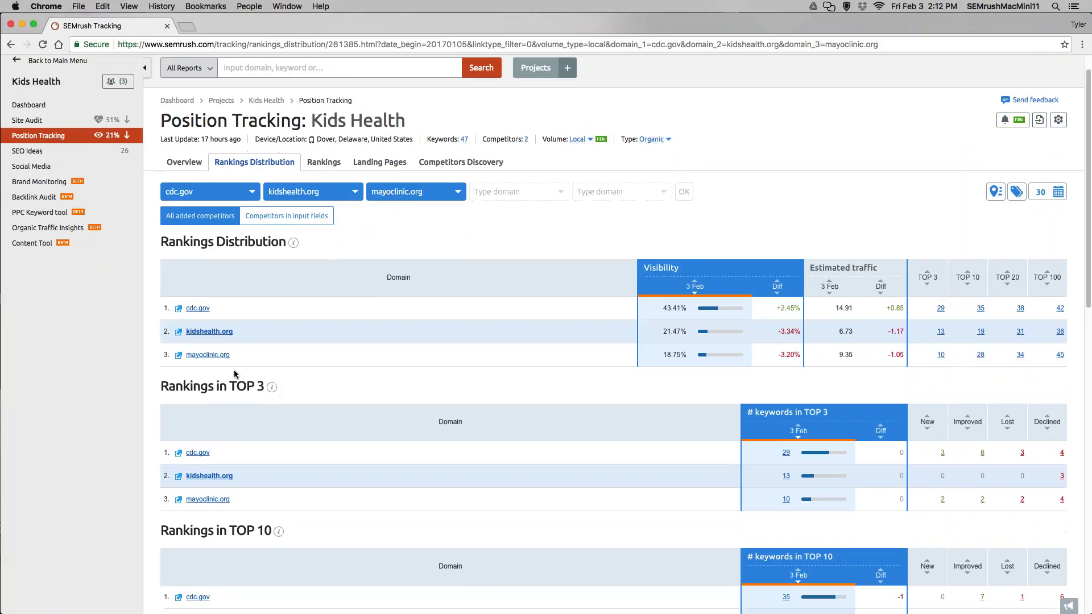
{"action": "scroll", "coordinate": [234, 374], "scroll_direction": "down", "scroll_amount": 5}
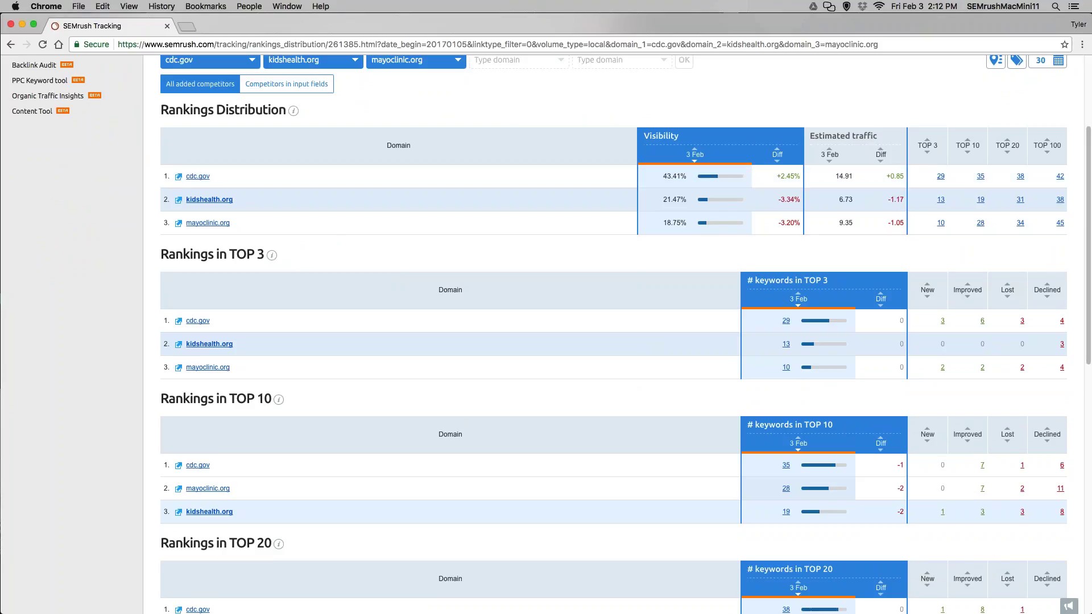
{"action": "scroll", "coordinate": [978, 296], "scroll_direction": "down", "scroll_amount": 8}
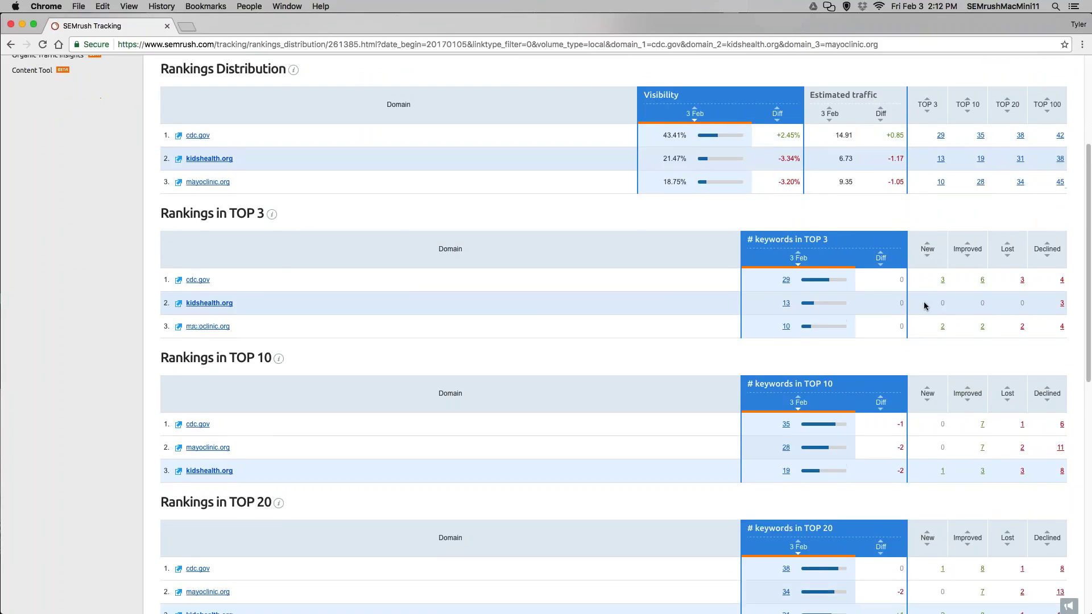
{"action": "scroll", "coordinate": [330, 191], "scroll_direction": "down", "scroll_amount": 7}
{"action": "scroll", "coordinate": [330, 192], "scroll_direction": "up", "scroll_amount": 20}
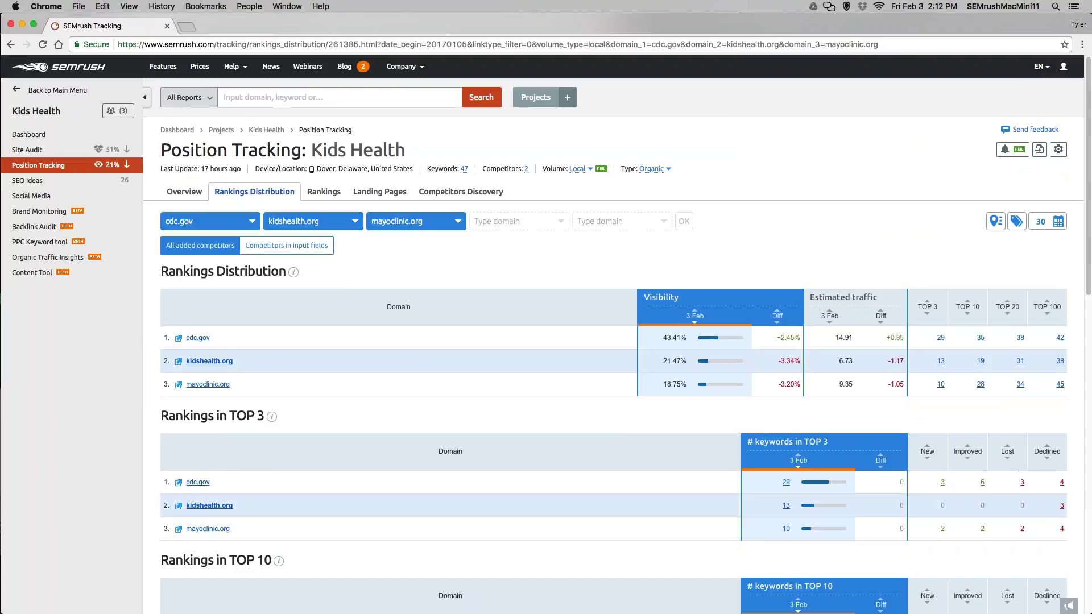
Step: Open the Rankings report, expand and collapse the trend chart for "influenza", and look through the remaining keyword trends
{"action": "left_click", "coordinate": [330, 191]}
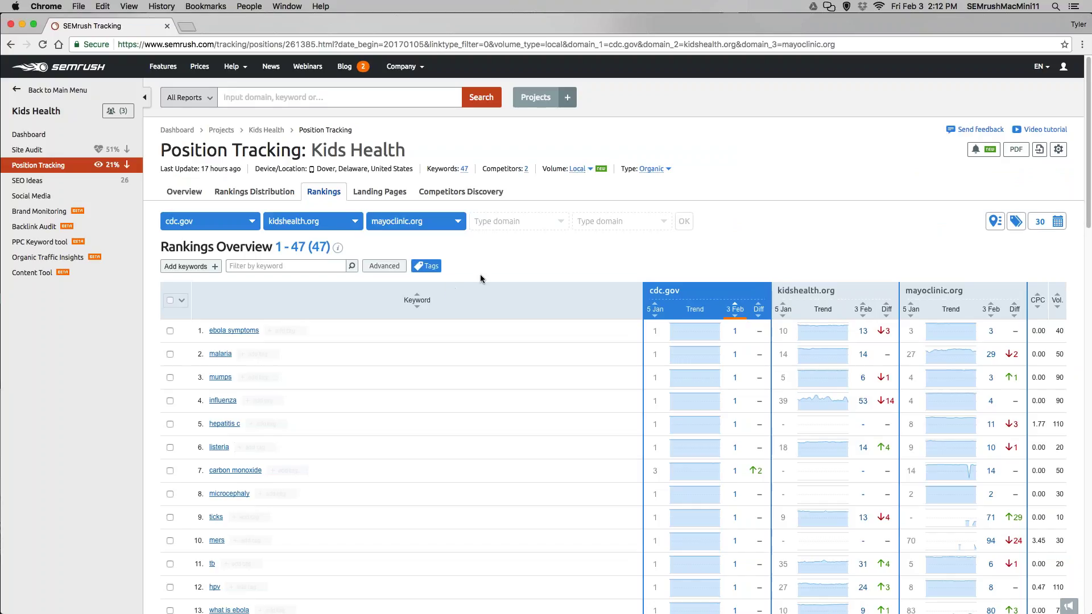
{"action": "left_click", "coordinate": [812, 403]}
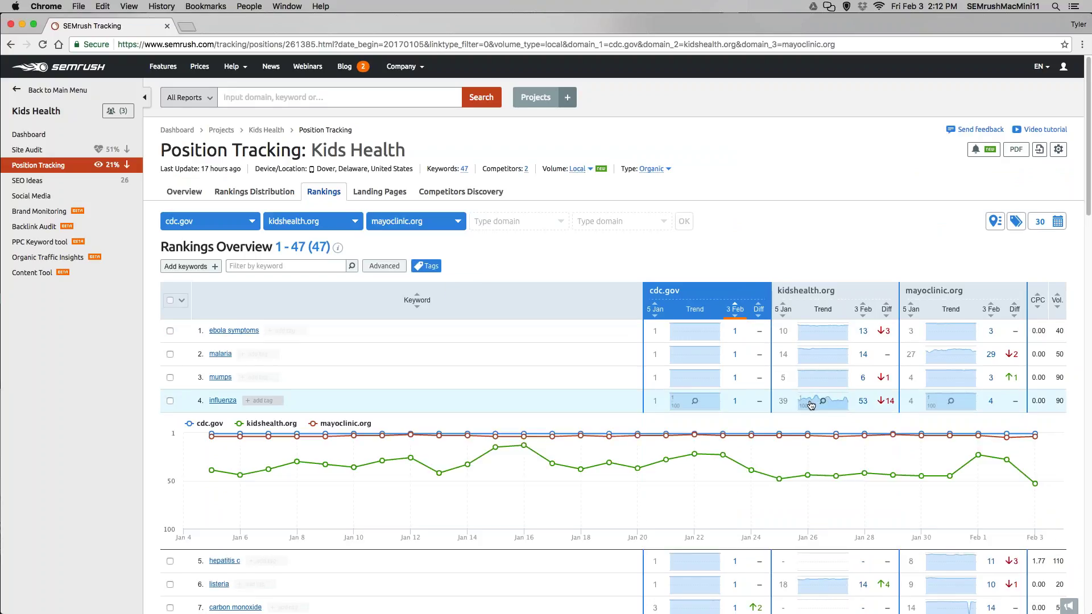
{"action": "scroll", "coordinate": [811, 405], "scroll_direction": "down", "scroll_amount": 1}
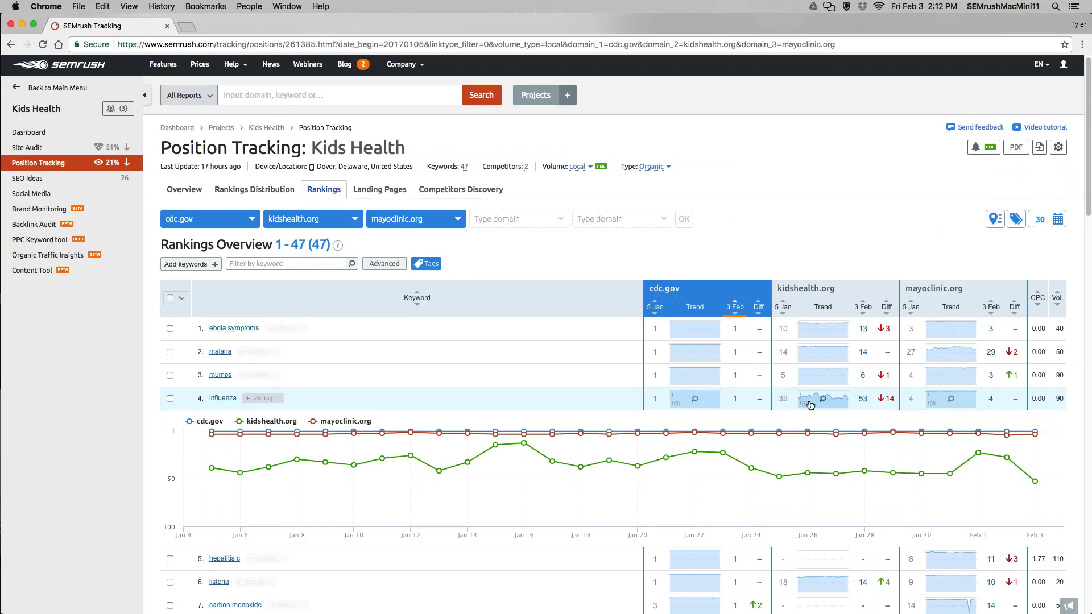
{"action": "left_click", "coordinate": [811, 404]}
{"action": "scroll", "coordinate": [811, 405], "scroll_direction": "down", "scroll_amount": 5}
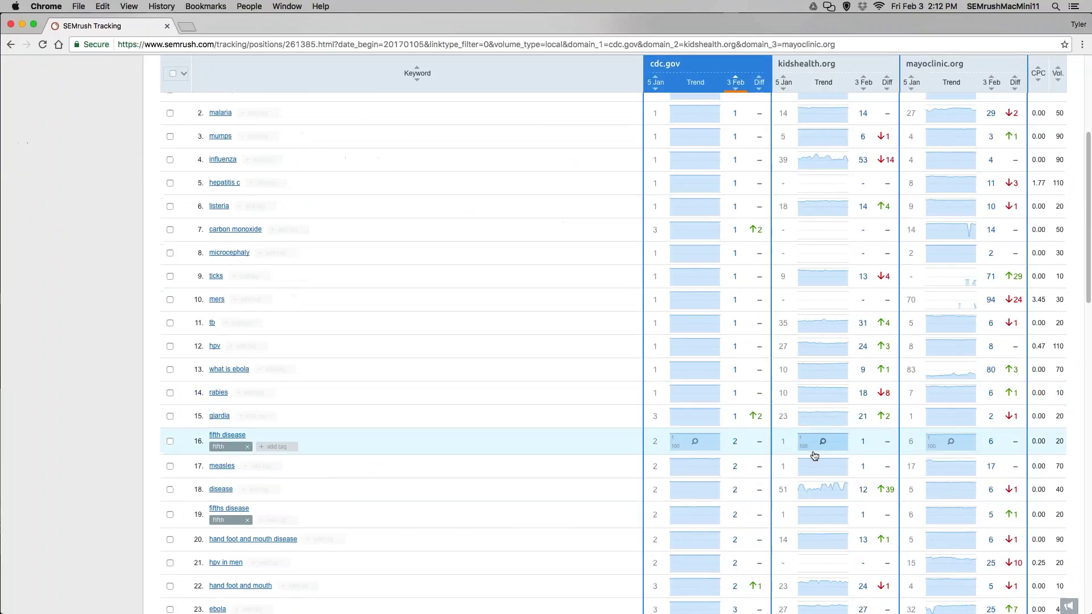
{"action": "scroll", "coordinate": [828, 492], "scroll_direction": "up", "scroll_amount": 5}
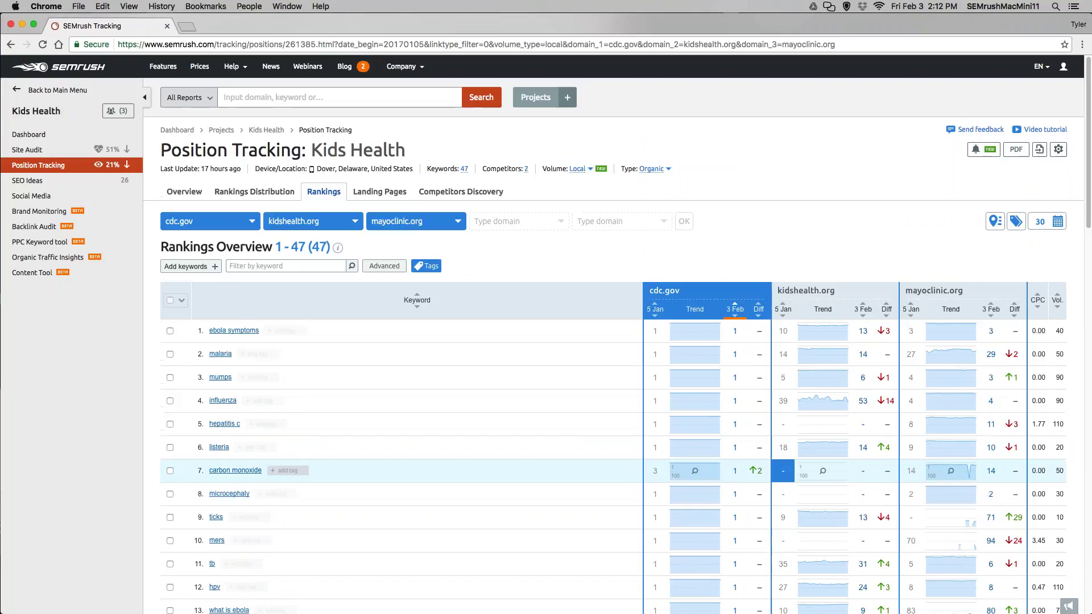
Step: Review the Landing Pages report, expanding the keywords of the cdc.gov ticks page, and open the Competitors Discovery competition map
{"action": "left_click", "coordinate": [374, 191]}
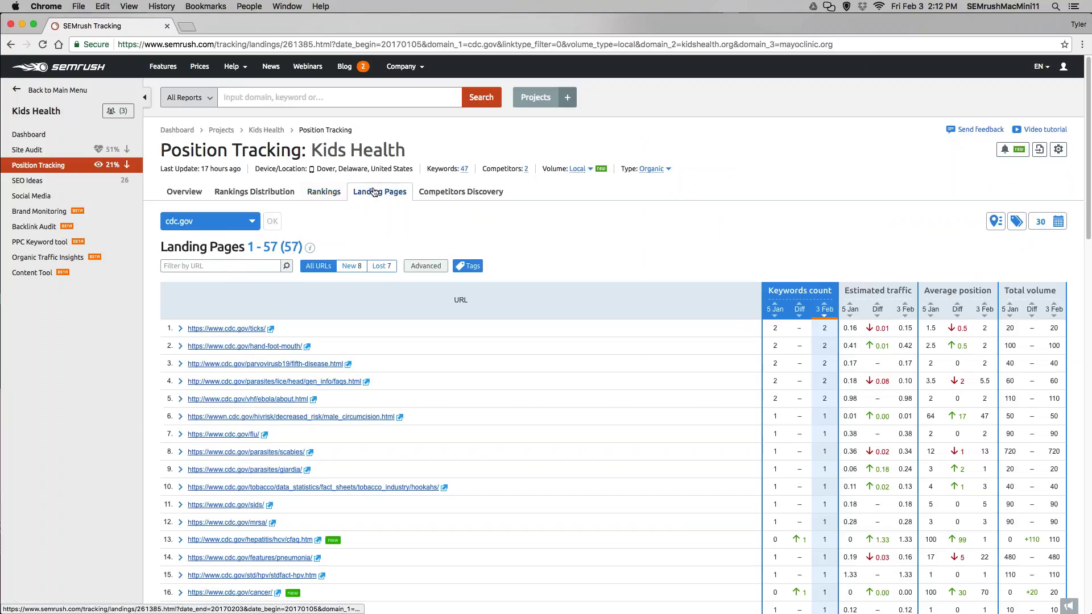
{"action": "left_click", "coordinate": [210, 330]}
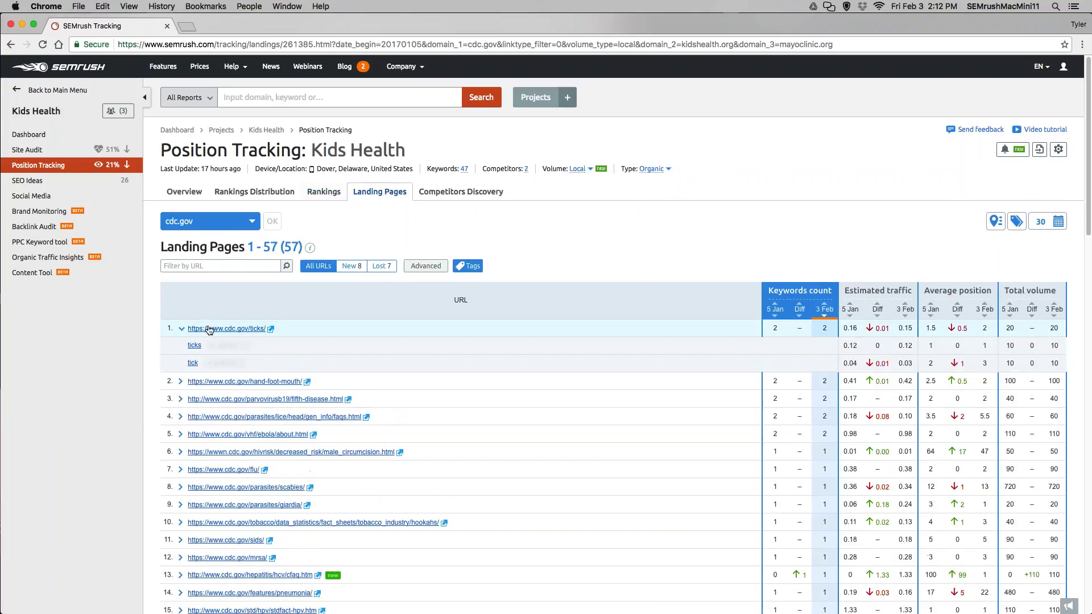
{"action": "left_click", "coordinate": [209, 330]}
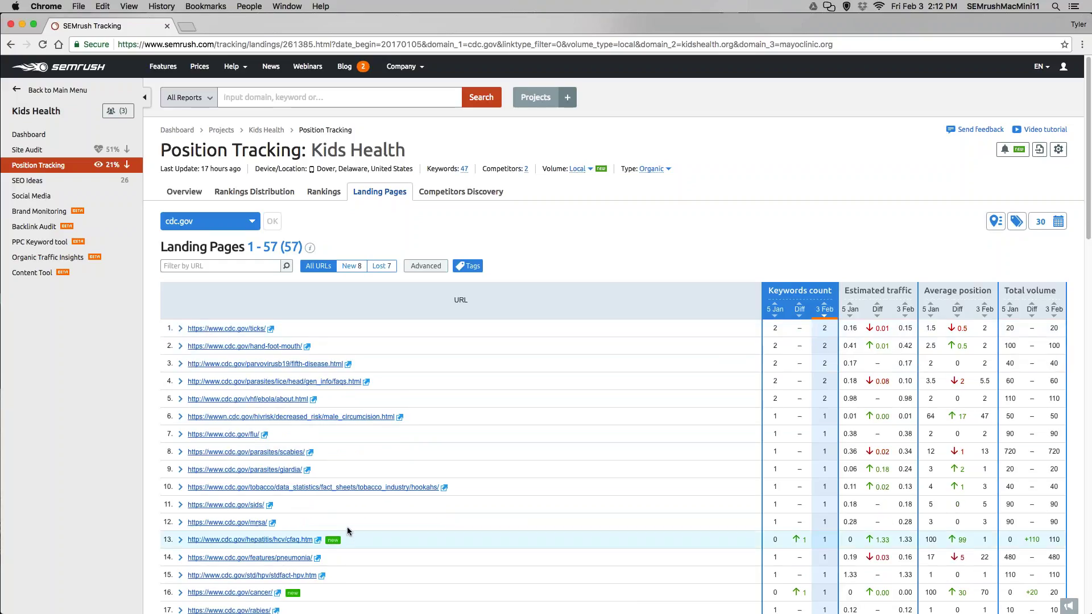
{"action": "left_click", "coordinate": [603, 326]}
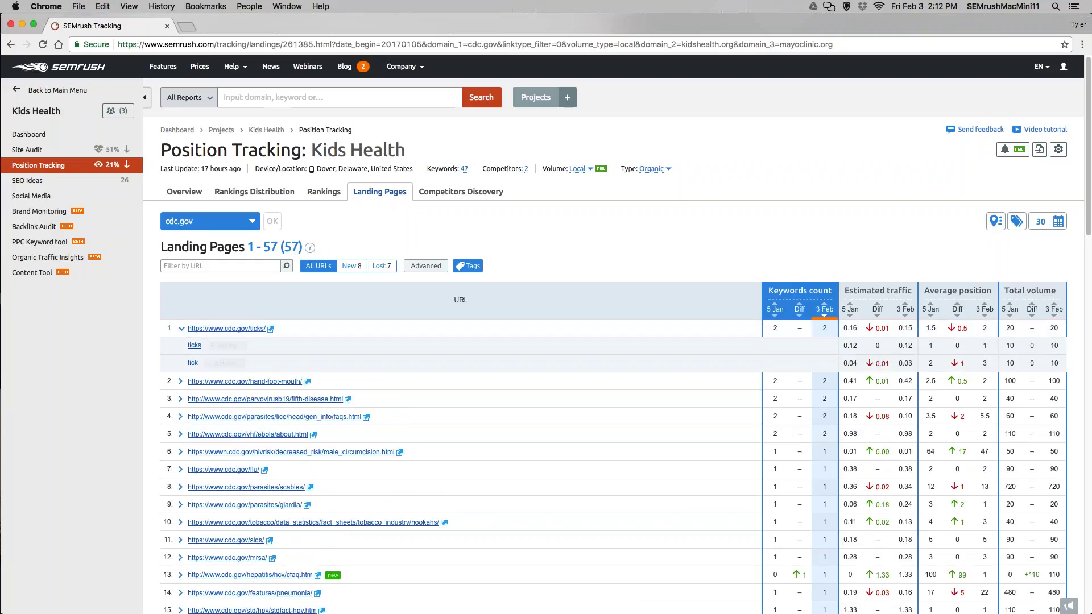
{"action": "left_click", "coordinate": [450, 193]}
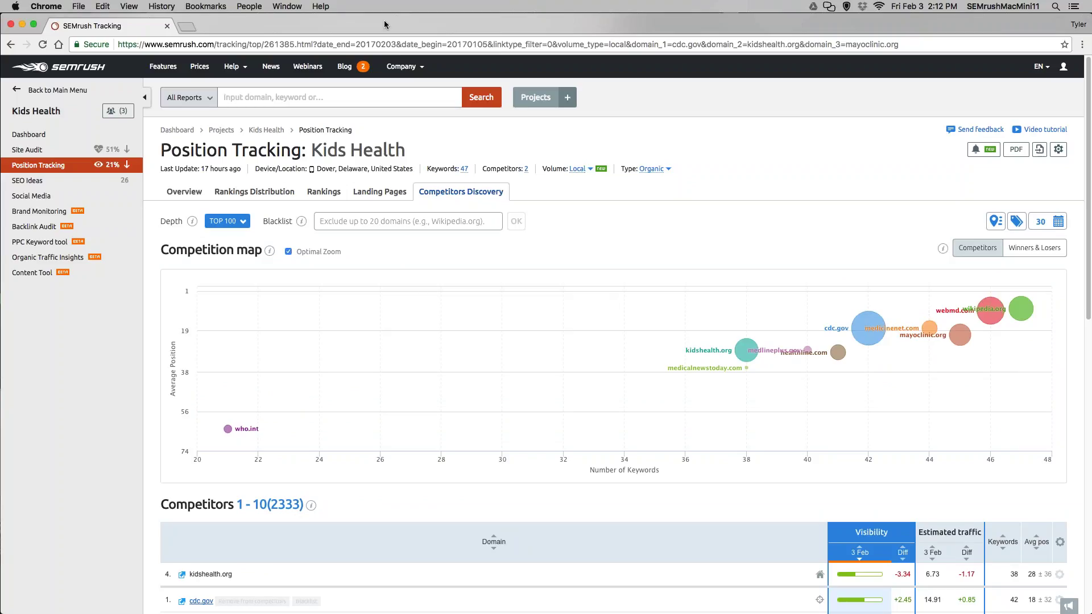
Step: Open the SEO Ideas optimization list and read through all the ideas for the kidshealth.org kids' ebola page
{"action": "left_click", "coordinate": [75, 188]}
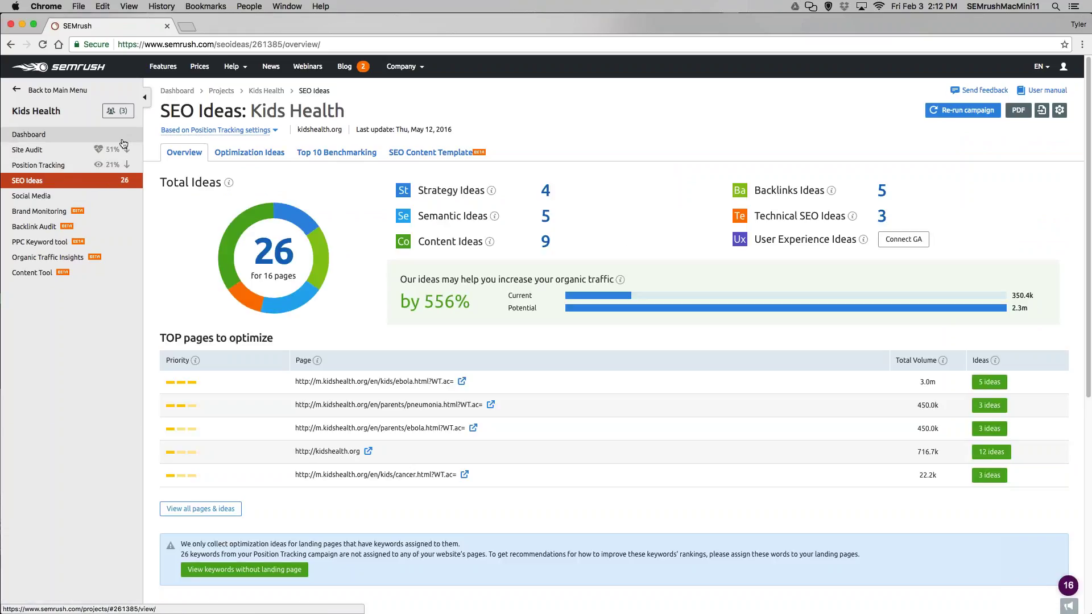
{"action": "left_click", "coordinate": [267, 157]}
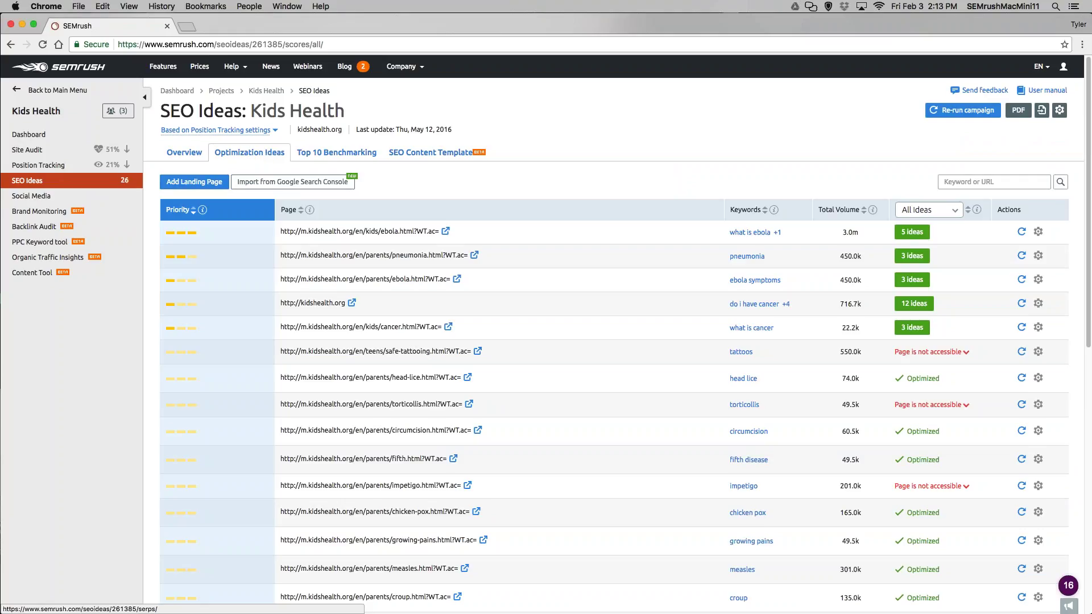
{"action": "left_click", "coordinate": [913, 232]}
{"action": "scroll", "coordinate": [592, 264], "scroll_direction": "down", "scroll_amount": 2}
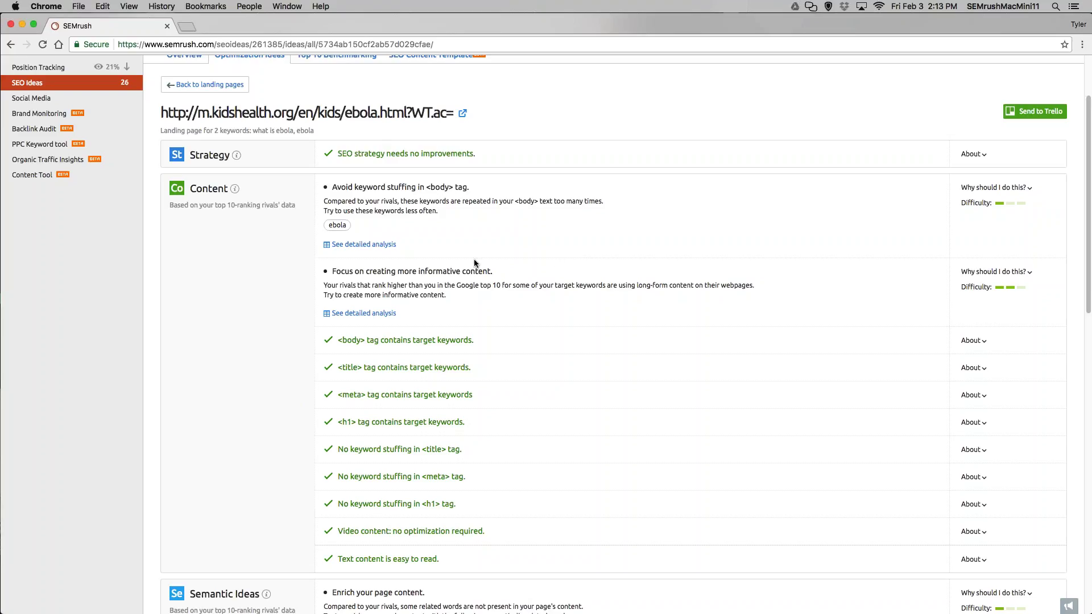
{"action": "scroll", "coordinate": [287, 295], "scroll_direction": "down", "scroll_amount": 5}
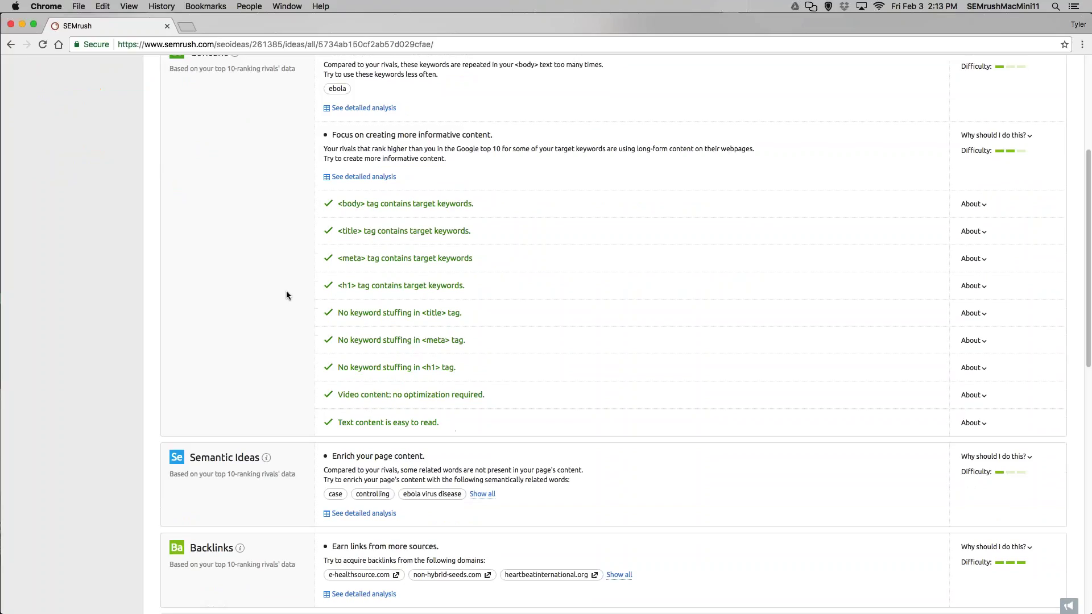
{"action": "scroll", "coordinate": [286, 294], "scroll_direction": "down", "scroll_amount": 10}
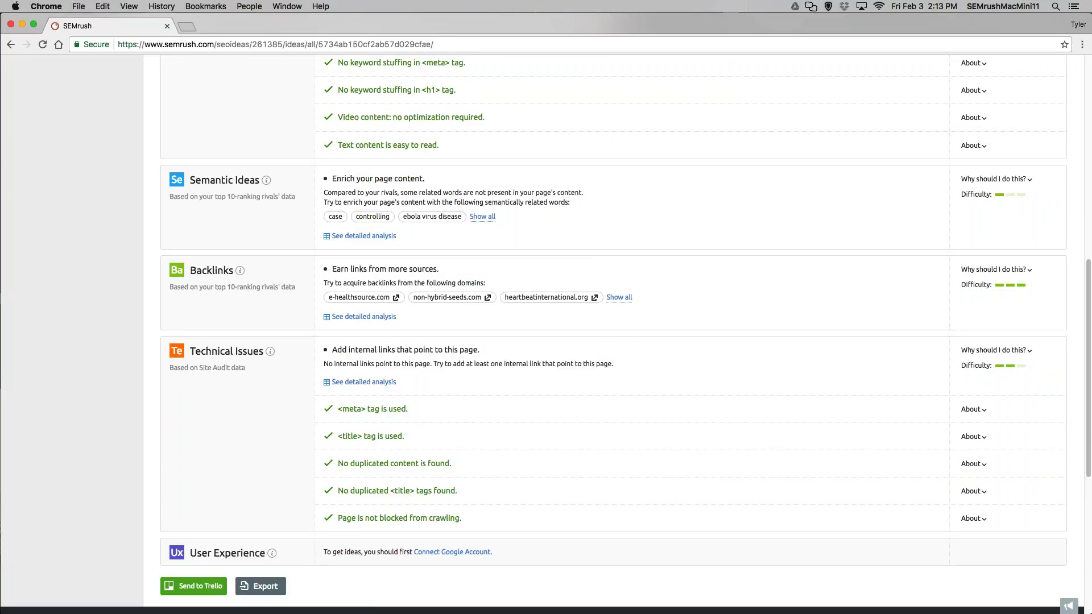
{"action": "scroll", "coordinate": [387, 229], "scroll_direction": "up", "scroll_amount": 18}
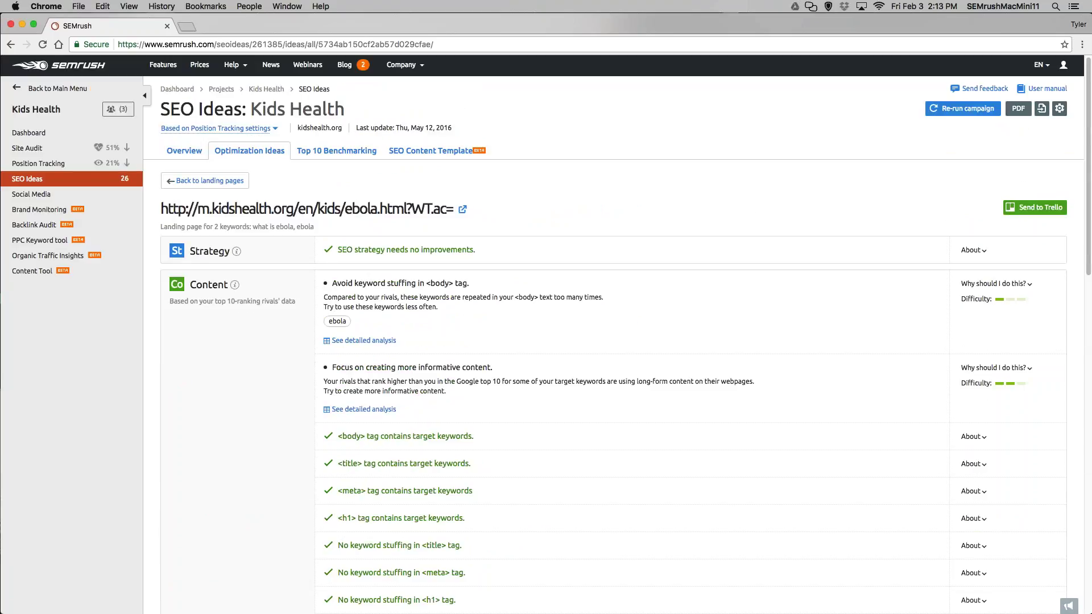
Step: Open Top 10 Benchmarking and compare the content length and referring domains for "what is cancer" with the top 10 averages
{"action": "left_click", "coordinate": [336, 155]}
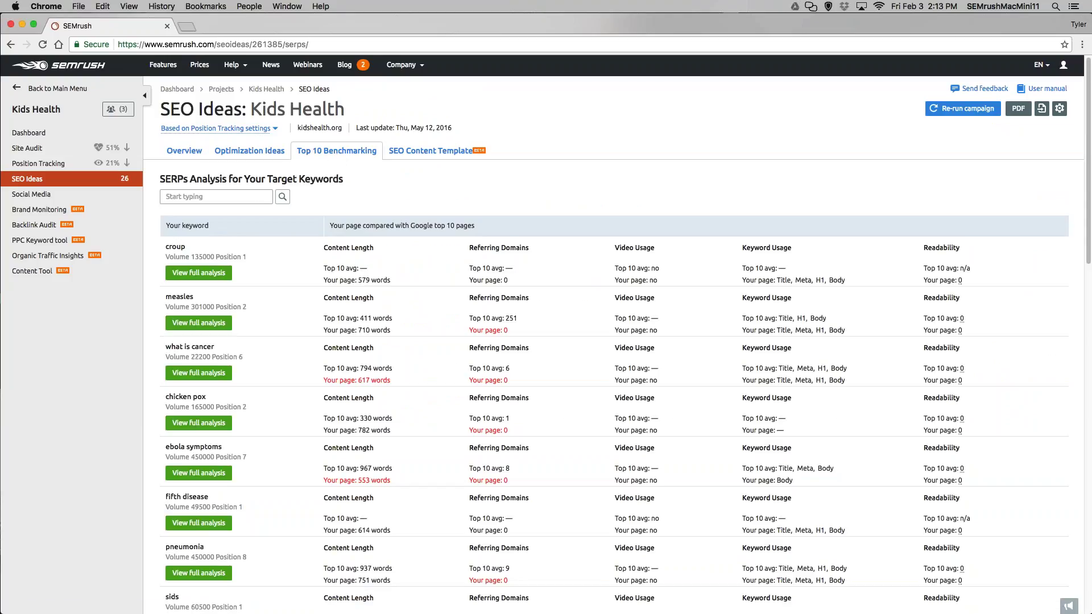
{"action": "left_click_drag", "start_coordinate": [392, 380], "coordinate": [348, 381]}
{"action": "left_click_drag", "start_coordinate": [391, 368], "coordinate": [324, 370]}
{"action": "left_click_drag", "start_coordinate": [357, 369], "coordinate": [378, 369]}
{"action": "left_click_drag", "start_coordinate": [471, 380], "coordinate": [639, 375]}
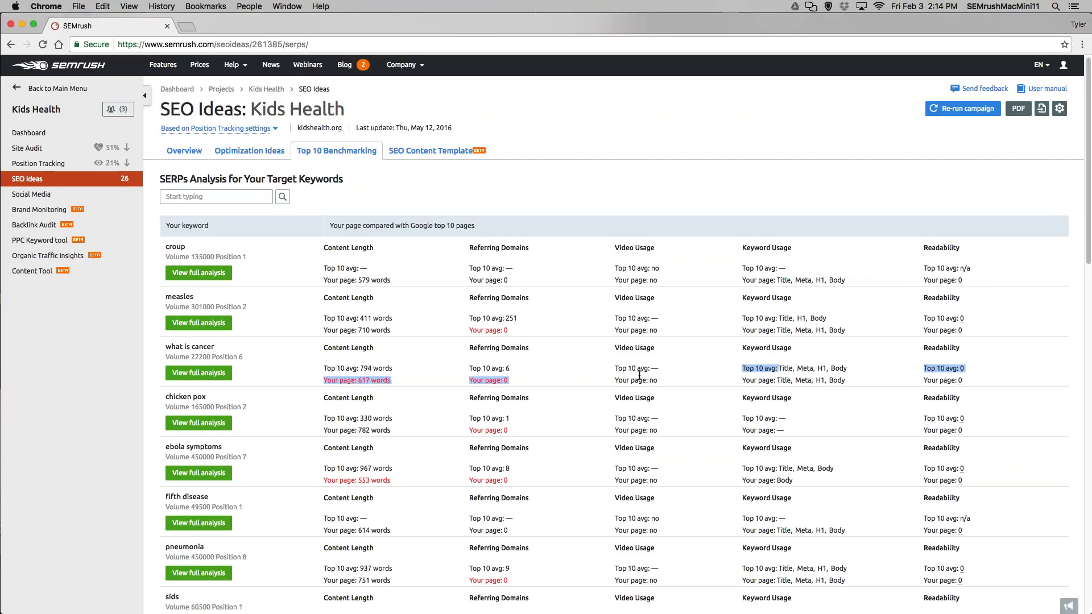
{"action": "left_click", "coordinate": [640, 378]}
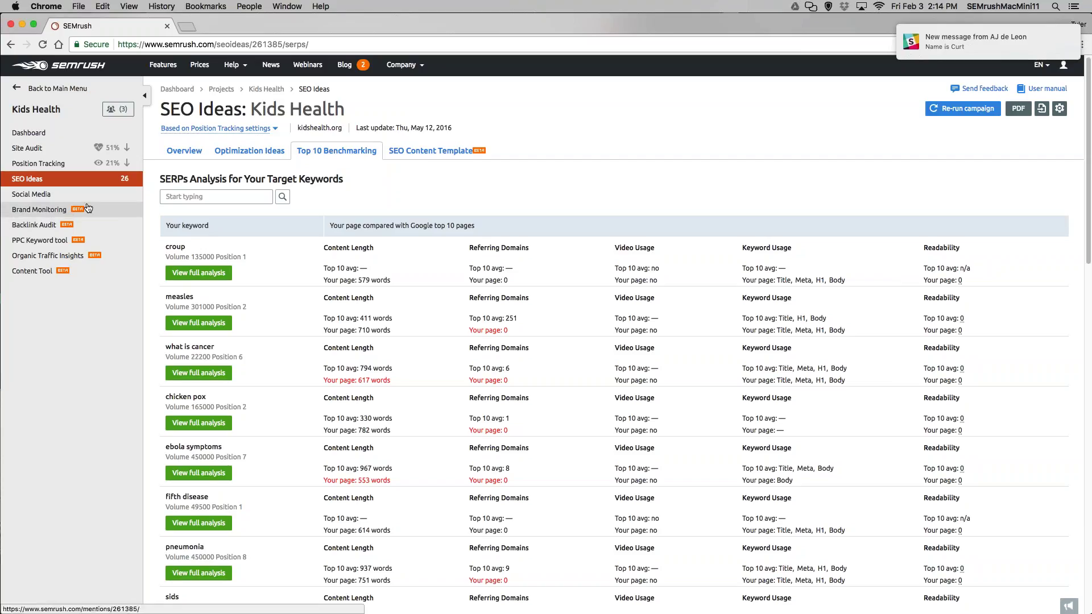
Step: Open the project's Social Media tool, look at the connected social profiles in its settings, and close them without changes
{"action": "left_click", "coordinate": [42, 199]}
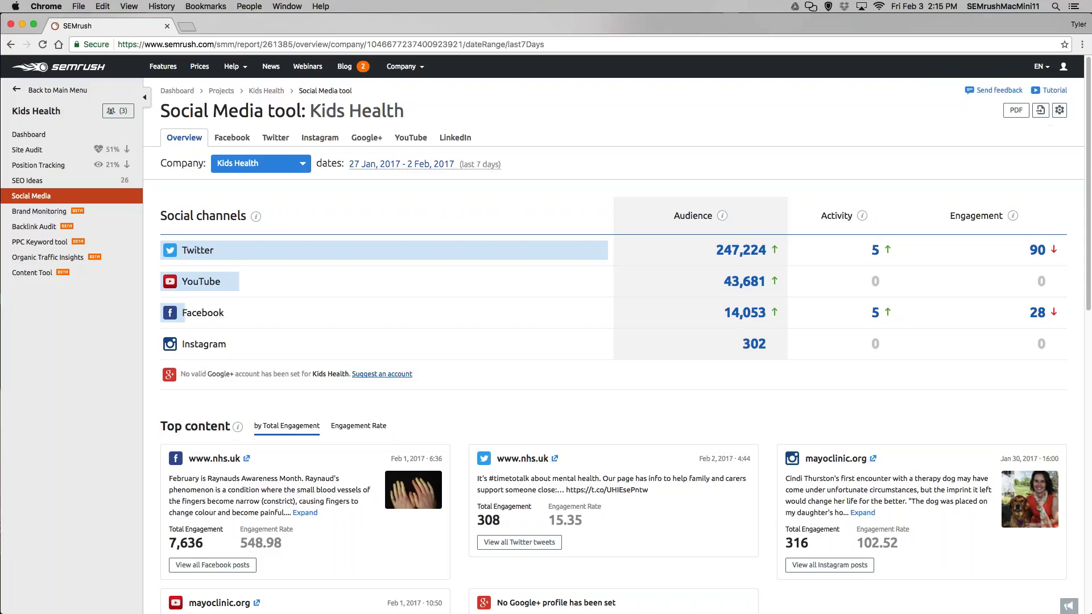
{"action": "left_click", "coordinate": [1059, 110]}
{"action": "left_click", "coordinate": [1059, 110]}
{"action": "left_click", "coordinate": [1059, 110]}
{"action": "left_click", "coordinate": [1060, 110]}
{"action": "mouse_move", "coordinate": [1058, 112]}
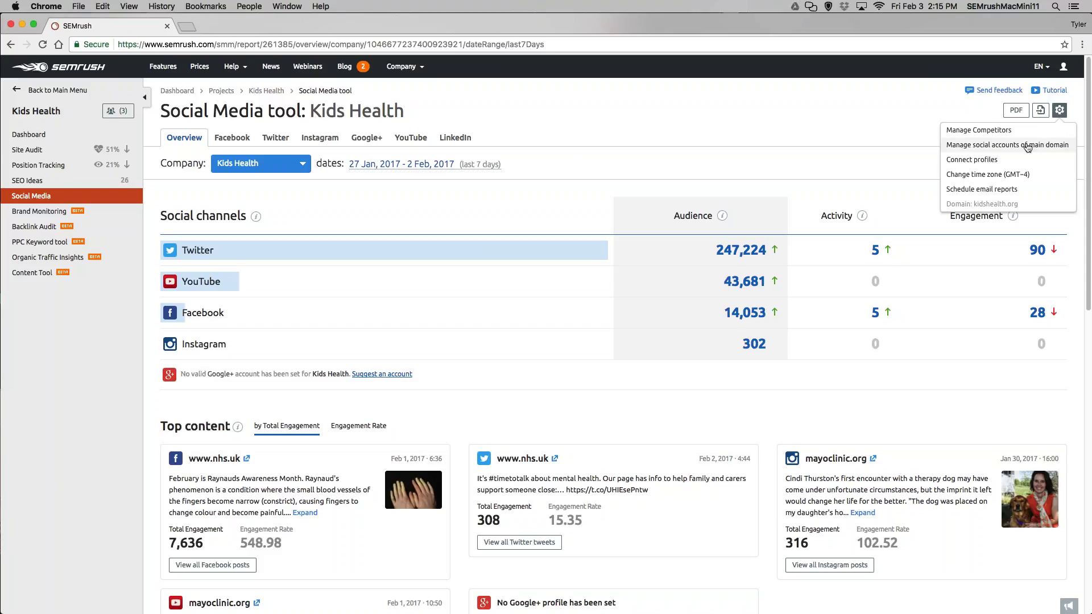
{"action": "left_click", "coordinate": [1019, 160]}
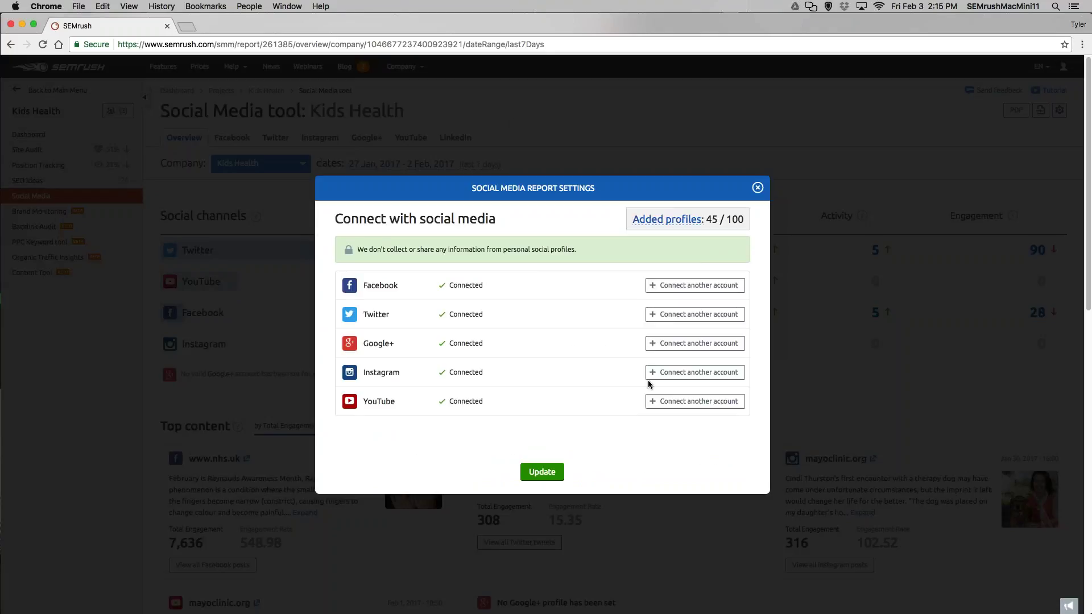
{"action": "left_click", "coordinate": [758, 187]}
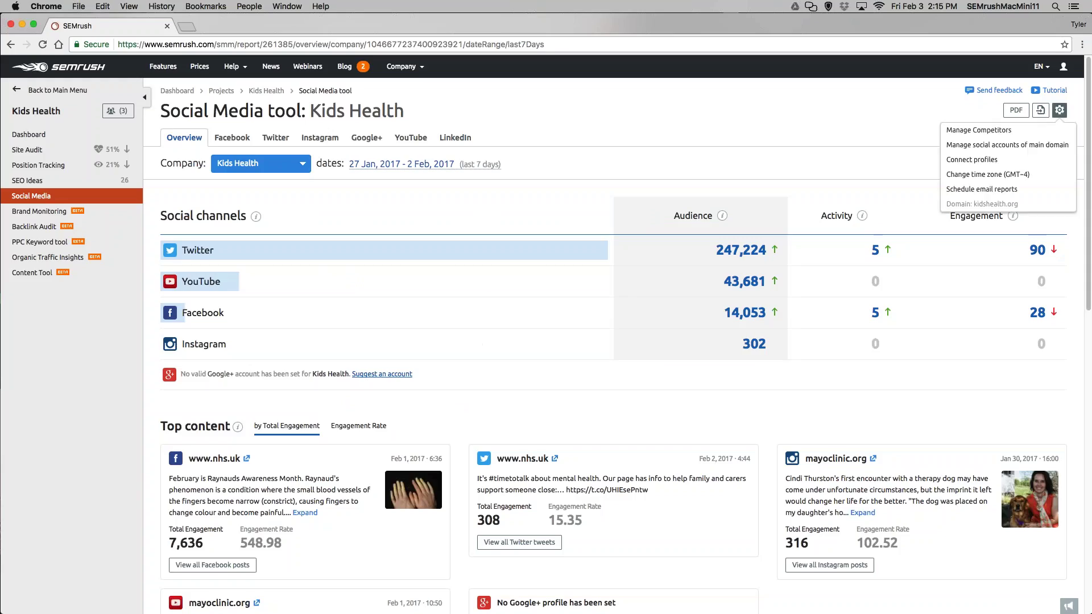
Step: View the competitors and their social accounts in the social media report settings, and close the dialog without changes
{"action": "mouse_move", "coordinate": [1059, 110]}
{"action": "left_click", "coordinate": [1030, 130]}
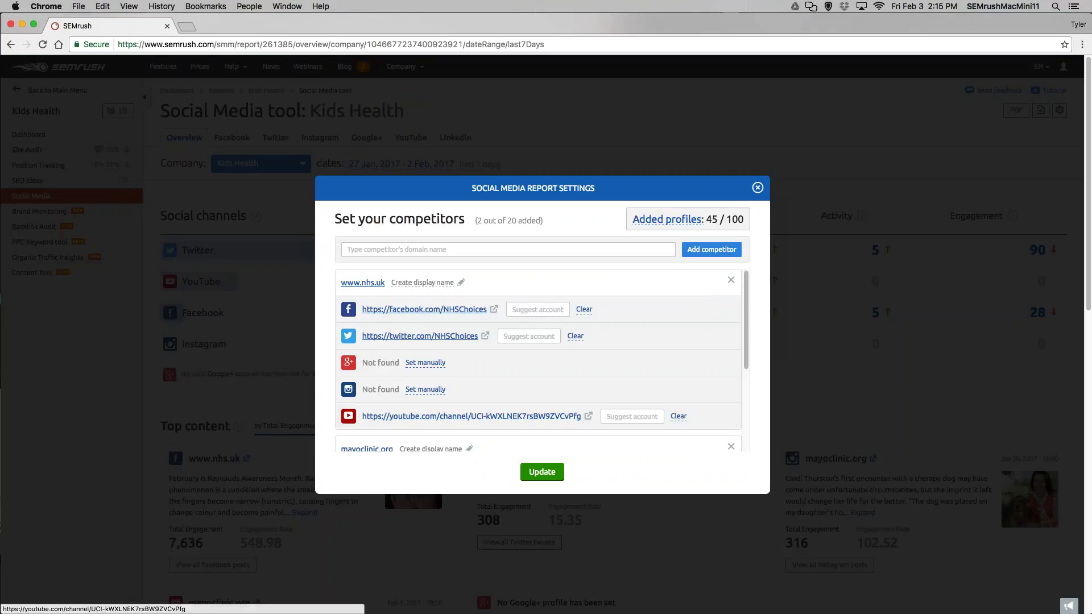
{"action": "left_click", "coordinate": [758, 188]}
{"action": "mouse_move", "coordinate": [1059, 109]}
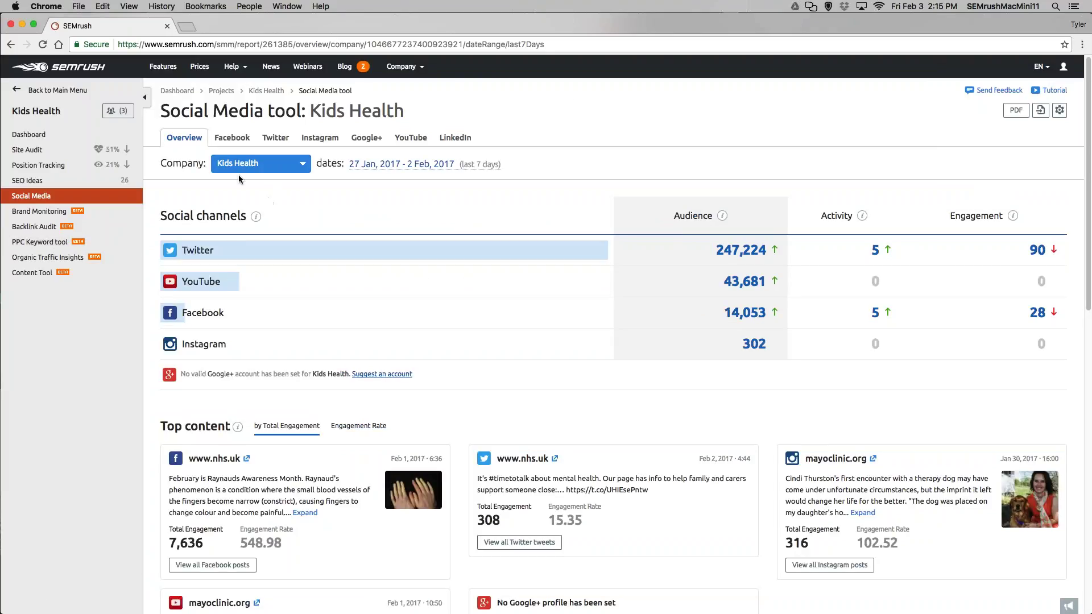
Step: Expand the appendicitis post in the Facebook posts report, view the original on Facebook, and return to the report
{"action": "left_click", "coordinate": [233, 144]}
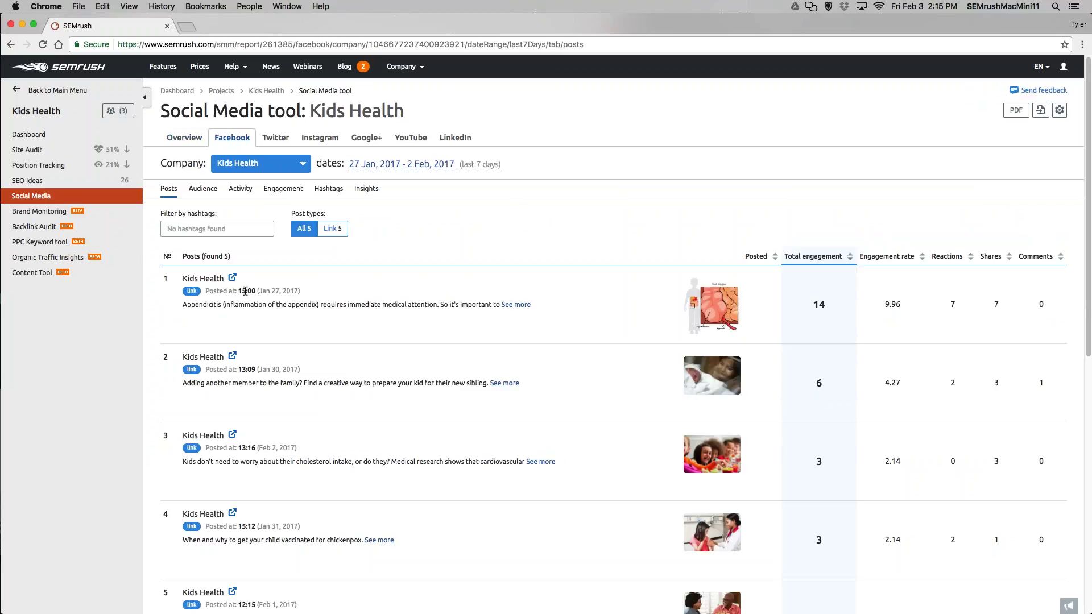
{"action": "left_click_drag", "start_coordinate": [238, 290], "coordinate": [394, 305]}
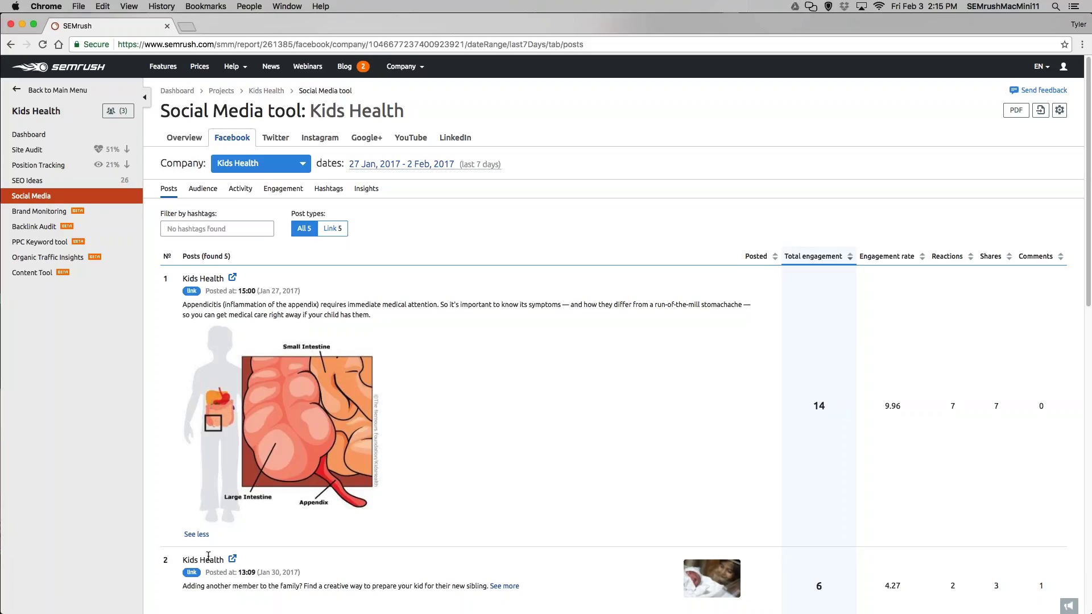
{"action": "left_click", "coordinate": [233, 278]}
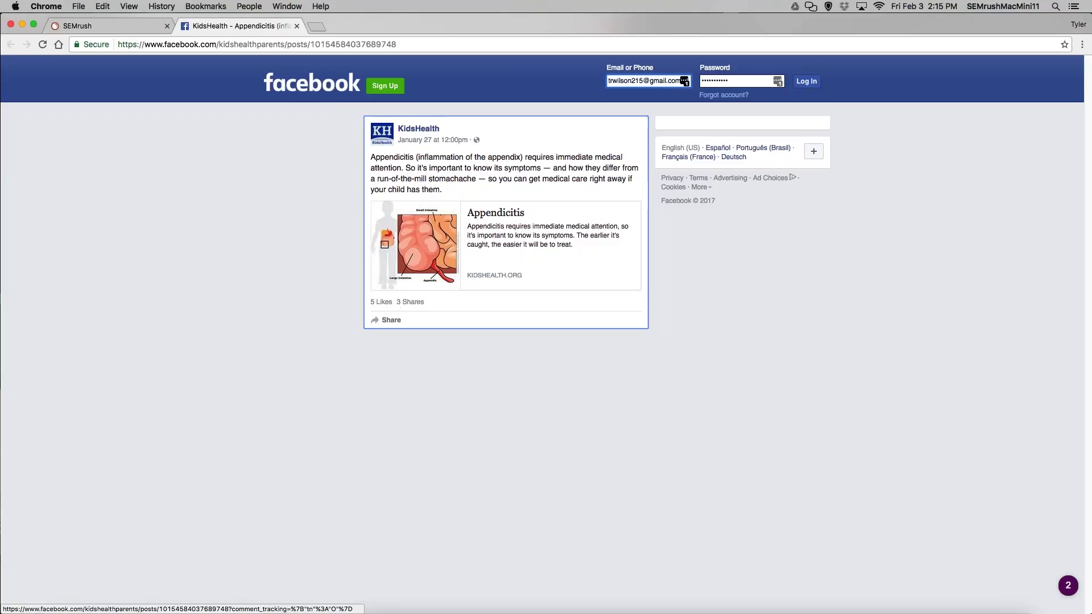
{"action": "left_click", "coordinate": [406, 304]}
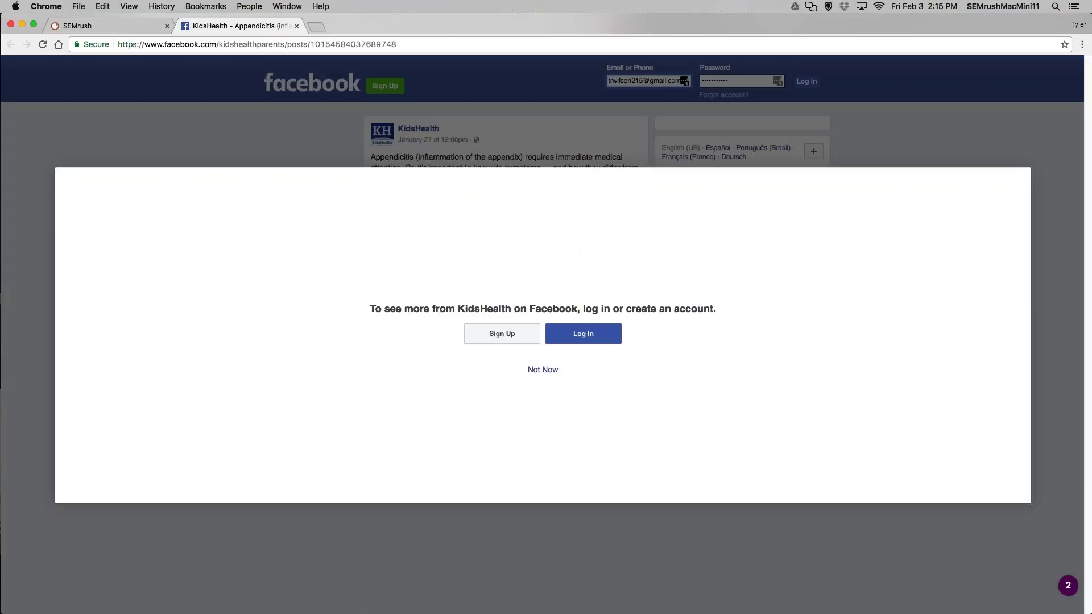
{"action": "left_click", "coordinate": [538, 369]}
{"action": "left_click", "coordinate": [296, 26]}
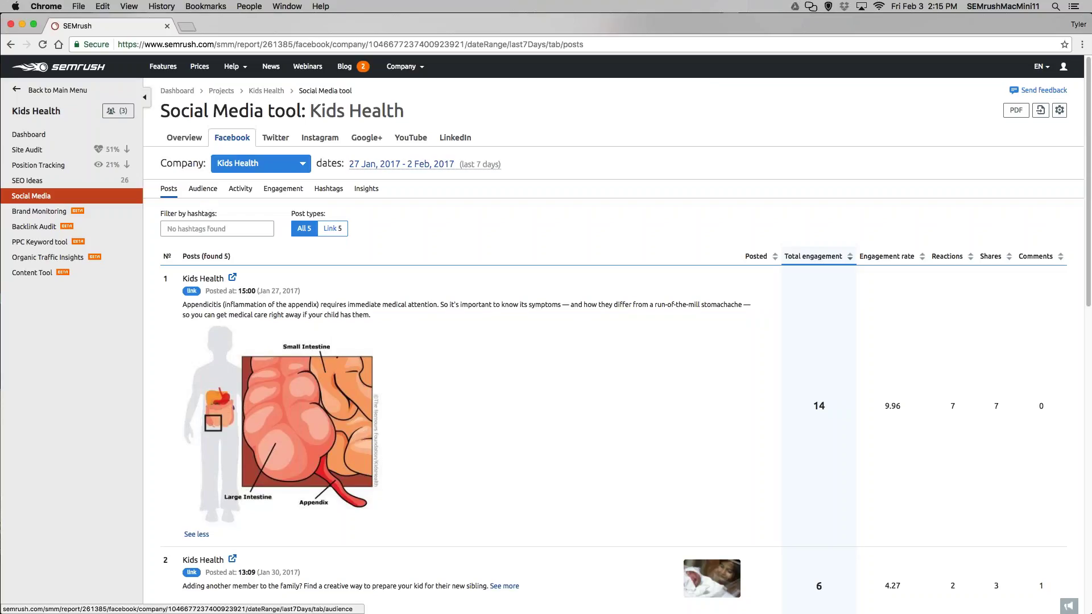
Step: Examine the Facebook Audience report for page likes trends, fans' countries and the comparison with competitors
{"action": "left_click", "coordinate": [205, 197]}
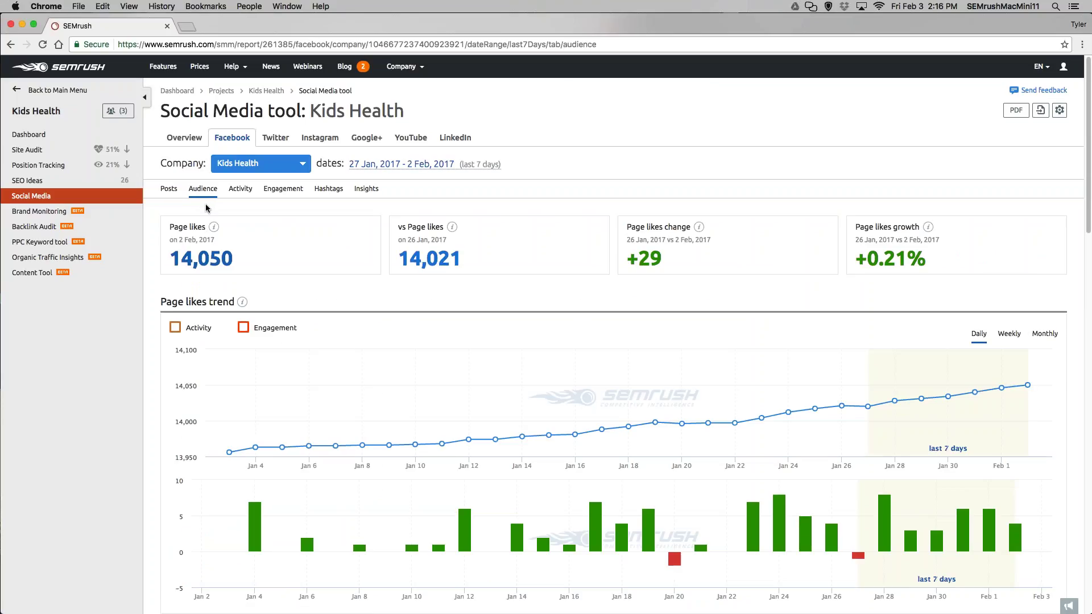
{"action": "scroll", "coordinate": [323, 385], "scroll_direction": "down", "scroll_amount": 5}
{"action": "scroll", "coordinate": [323, 385], "scroll_direction": "down", "scroll_amount": 4}
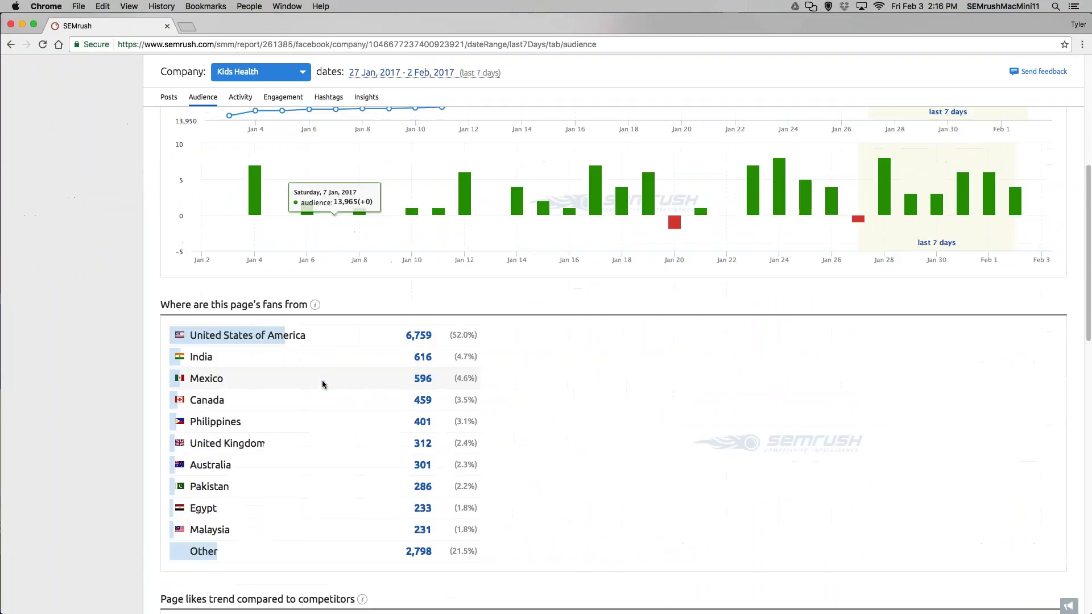
{"action": "scroll", "coordinate": [322, 385], "scroll_direction": "down", "scroll_amount": 9}
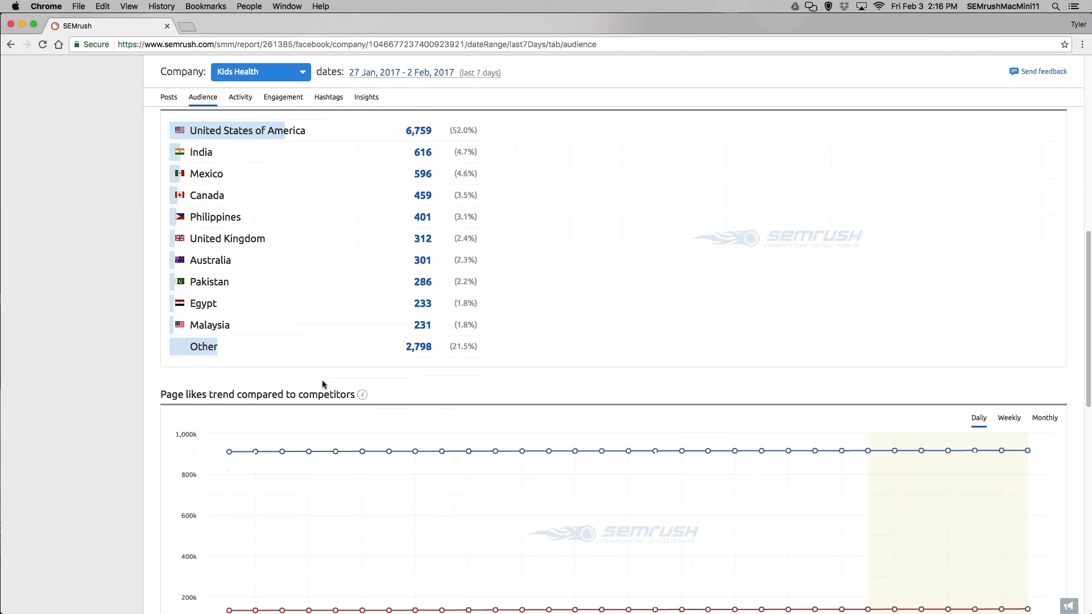
{"action": "scroll", "coordinate": [322, 385], "scroll_direction": "down", "scroll_amount": 4}
{"action": "scroll", "coordinate": [322, 385], "scroll_direction": "up", "scroll_amount": 20}
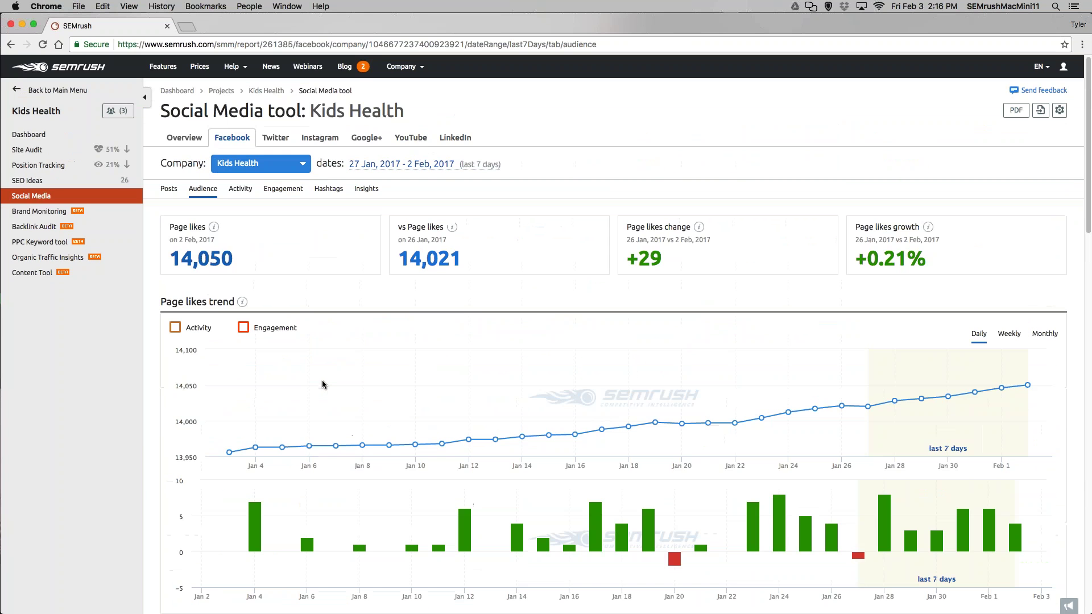
Step: Examine the Facebook Activity report for post performance and the publishing and engagement times compared with mayoclinic.org
{"action": "left_click", "coordinate": [231, 195]}
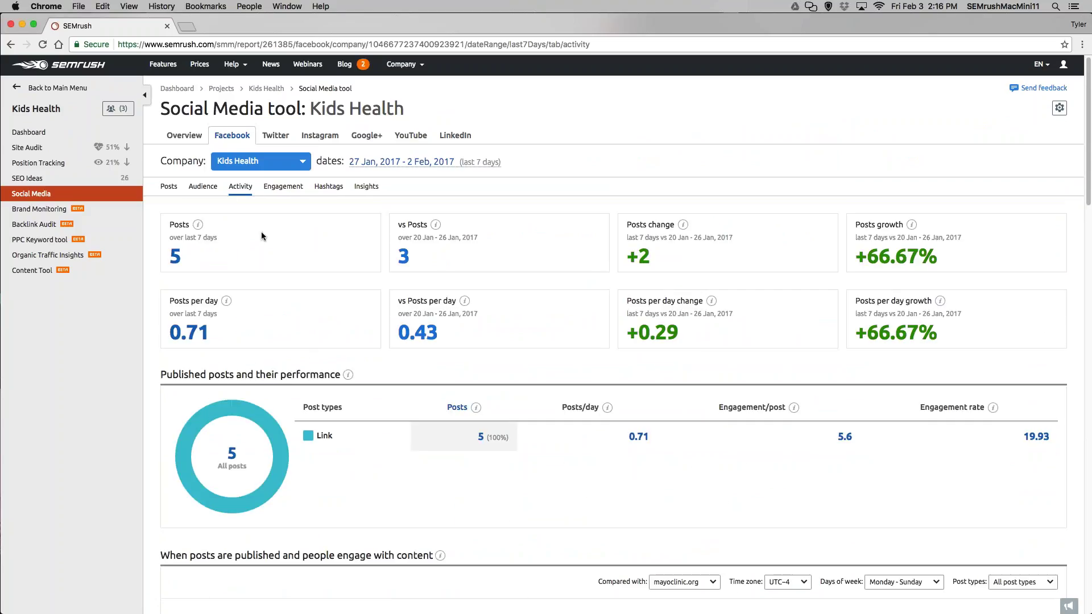
{"action": "scroll", "coordinate": [261, 240], "scroll_direction": "down", "scroll_amount": 2}
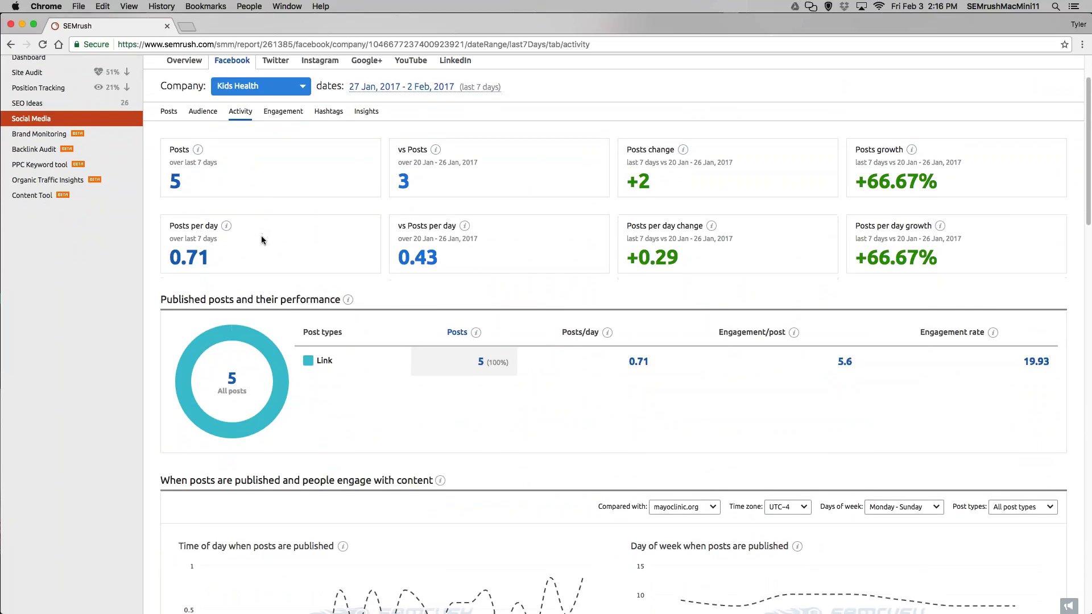
{"action": "scroll", "coordinate": [261, 240], "scroll_direction": "down", "scroll_amount": 1}
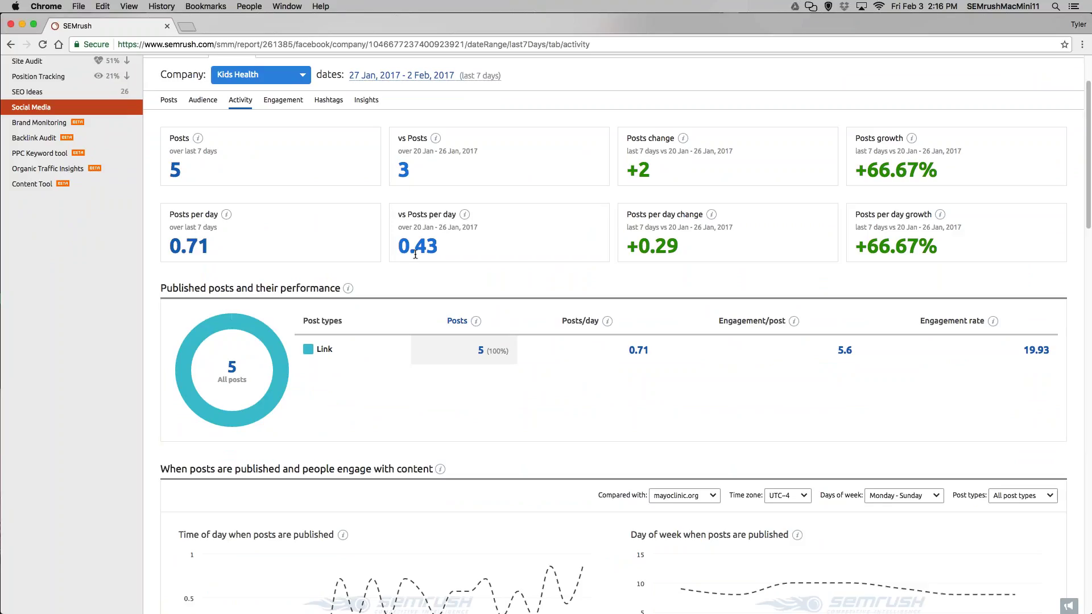
{"action": "scroll", "coordinate": [251, 259], "scroll_direction": "down", "scroll_amount": 3}
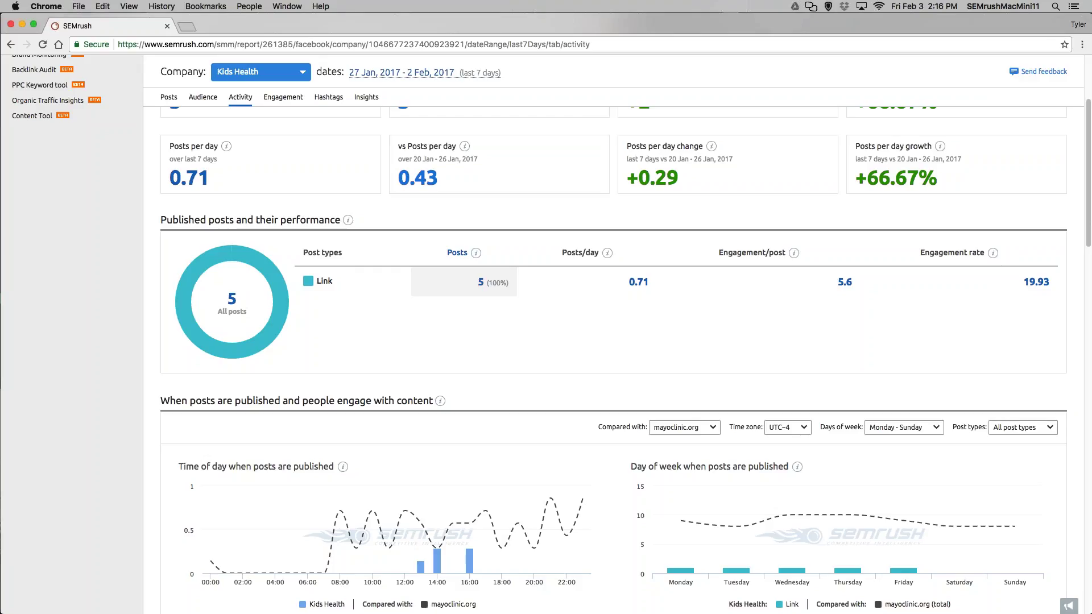
{"action": "scroll", "coordinate": [429, 284], "scroll_direction": "down", "scroll_amount": 5}
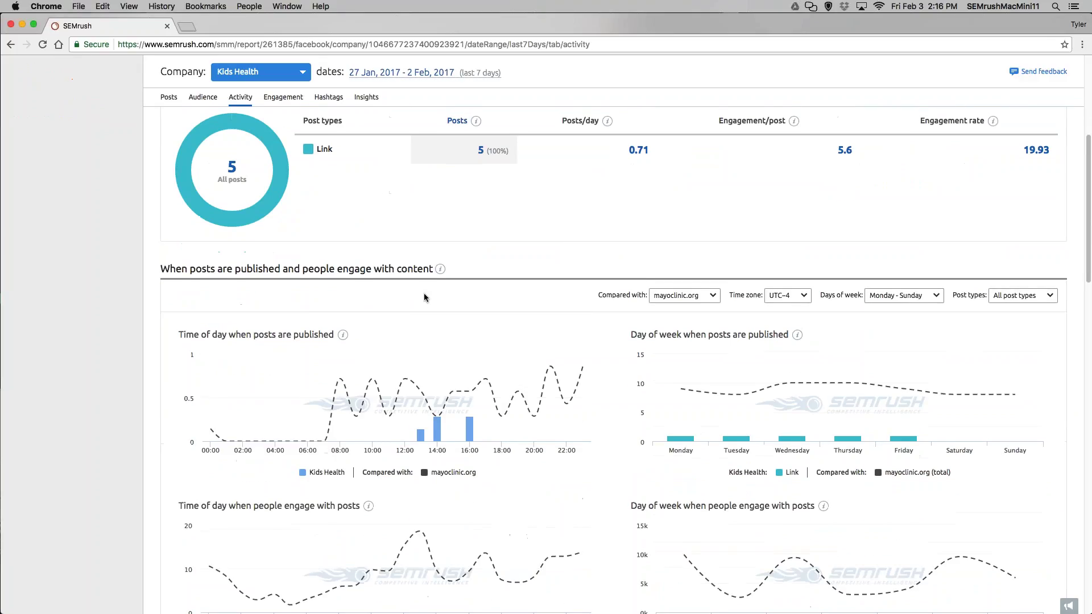
{"action": "scroll", "coordinate": [424, 293], "scroll_direction": "down", "scroll_amount": 5}
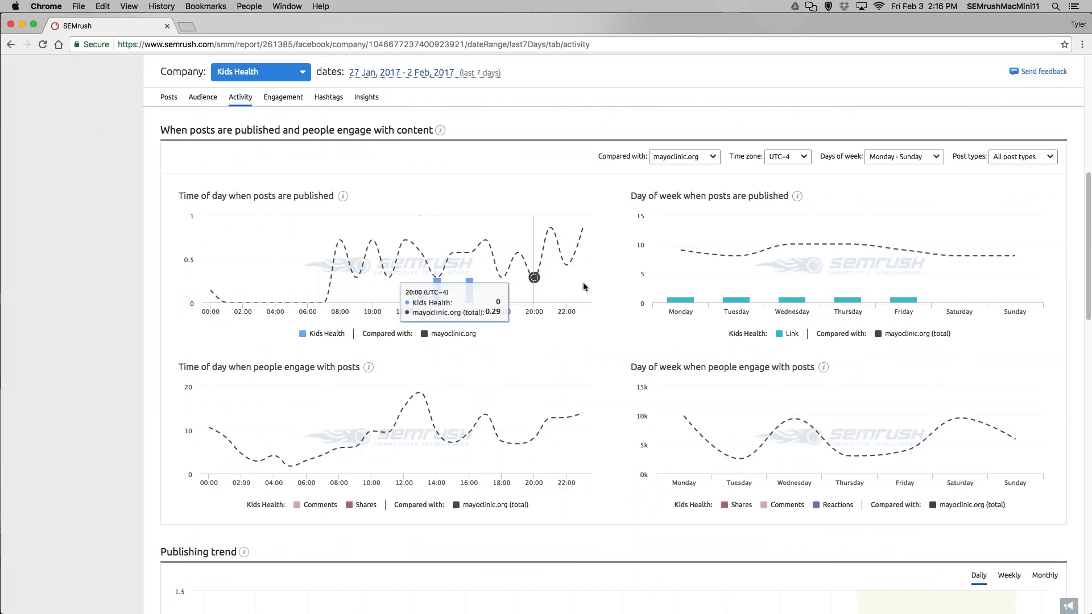
Step: Examine the daily publishing trend further down the Facebook Activity report
{"action": "scroll", "coordinate": [649, 299], "scroll_direction": "down", "scroll_amount": 2}
{"action": "scroll", "coordinate": [649, 299], "scroll_direction": "down", "scroll_amount": 5}
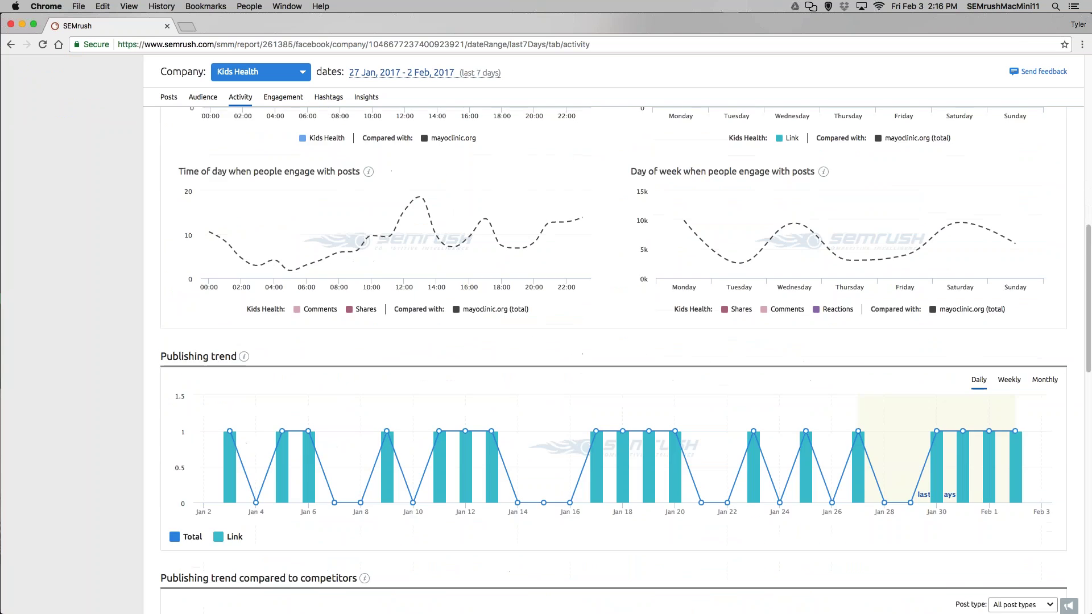
{"action": "scroll", "coordinate": [639, 300], "scroll_direction": "up", "scroll_amount": 15}
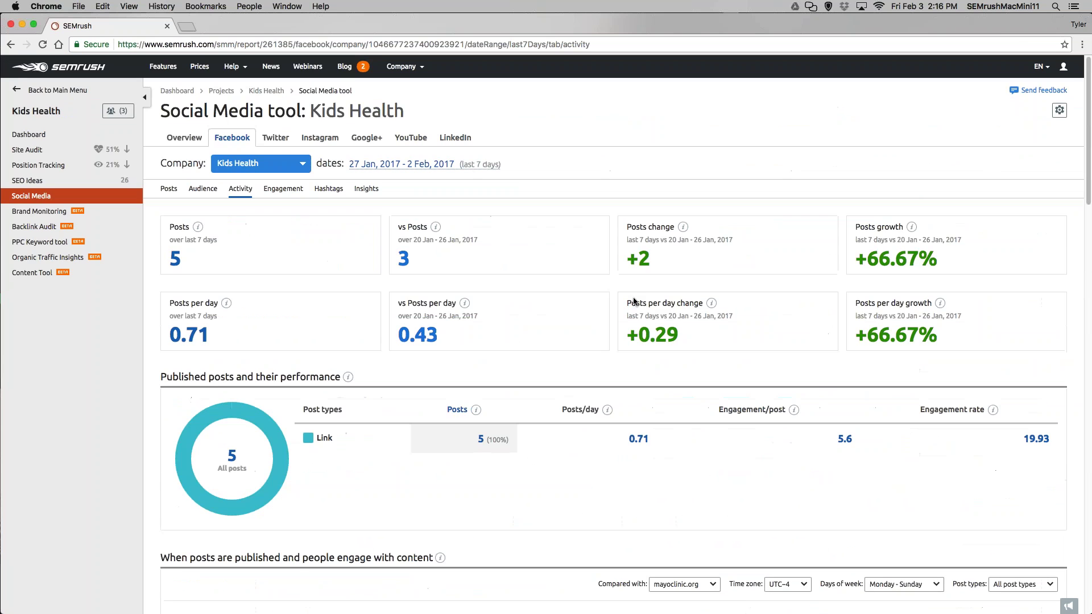
Step: Examine the Facebook Engagement report for the engagement summary, the trend and the total engagement compared to competitors
{"action": "left_click", "coordinate": [285, 190]}
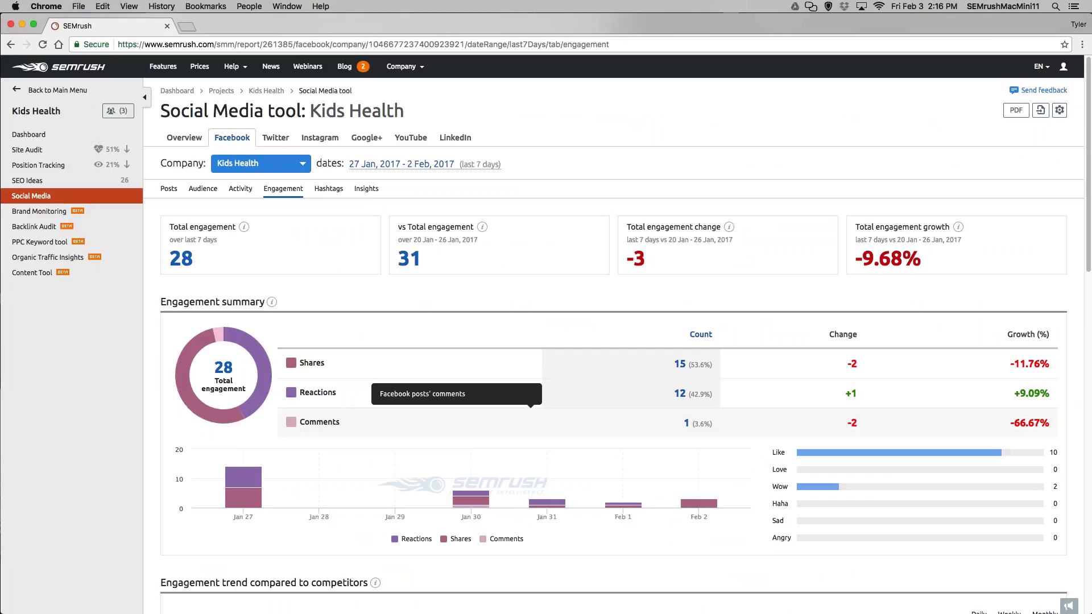
{"action": "scroll", "coordinate": [294, 385], "scroll_direction": "down", "scroll_amount": 2}
{"action": "scroll", "coordinate": [294, 364], "scroll_direction": "down", "scroll_amount": 8}
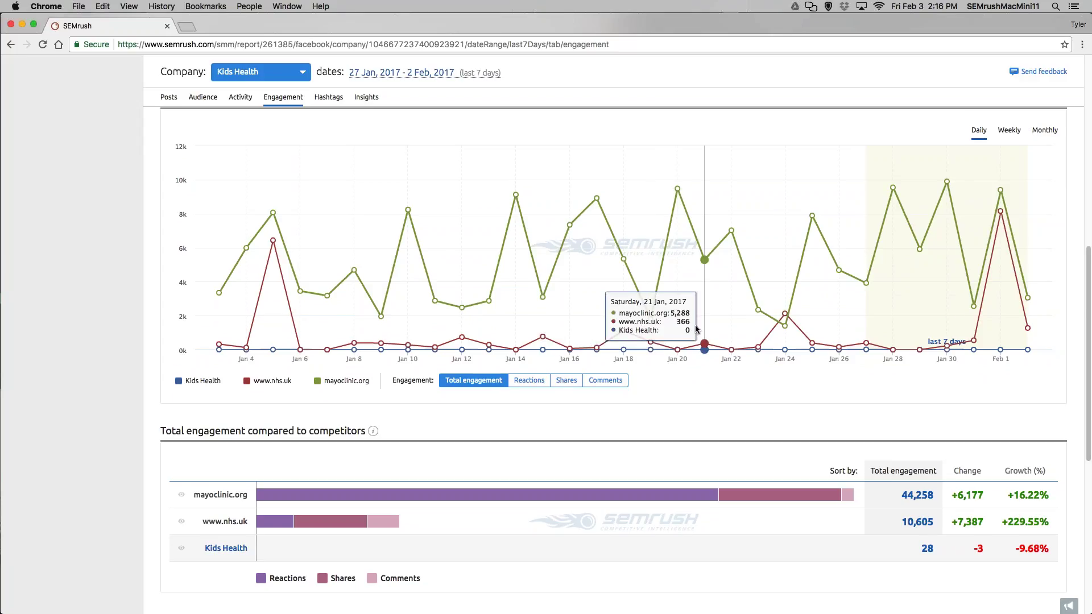
{"action": "scroll", "coordinate": [694, 328], "scroll_direction": "down", "scroll_amount": 3}
{"action": "scroll", "coordinate": [670, 353], "scroll_direction": "up", "scroll_amount": 12}
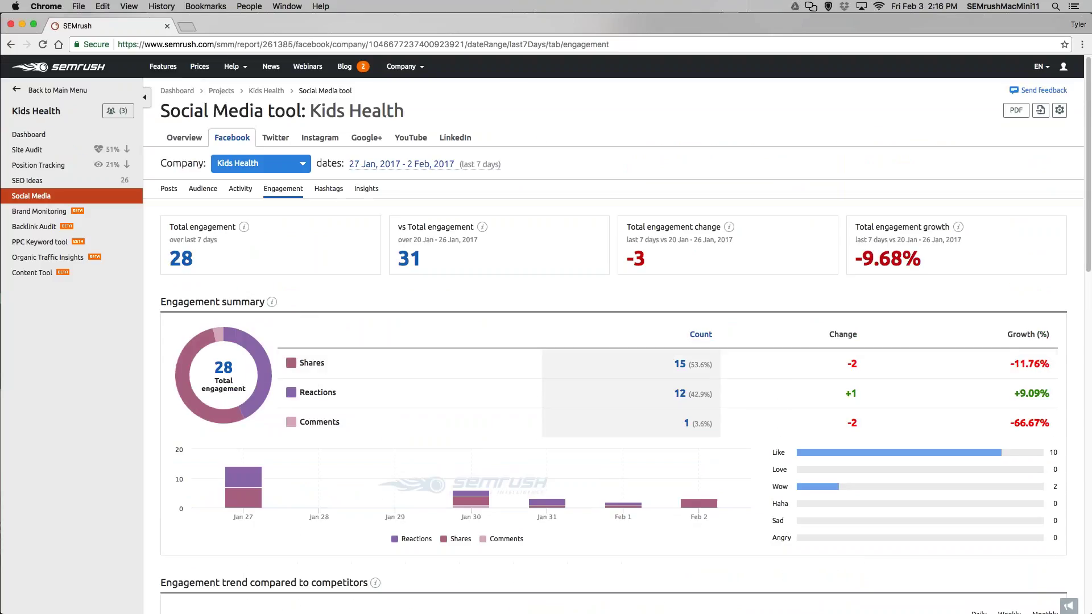
Step: View the Facebook Hashtags report and the Insights report for Kids Health
{"action": "left_click", "coordinate": [329, 188]}
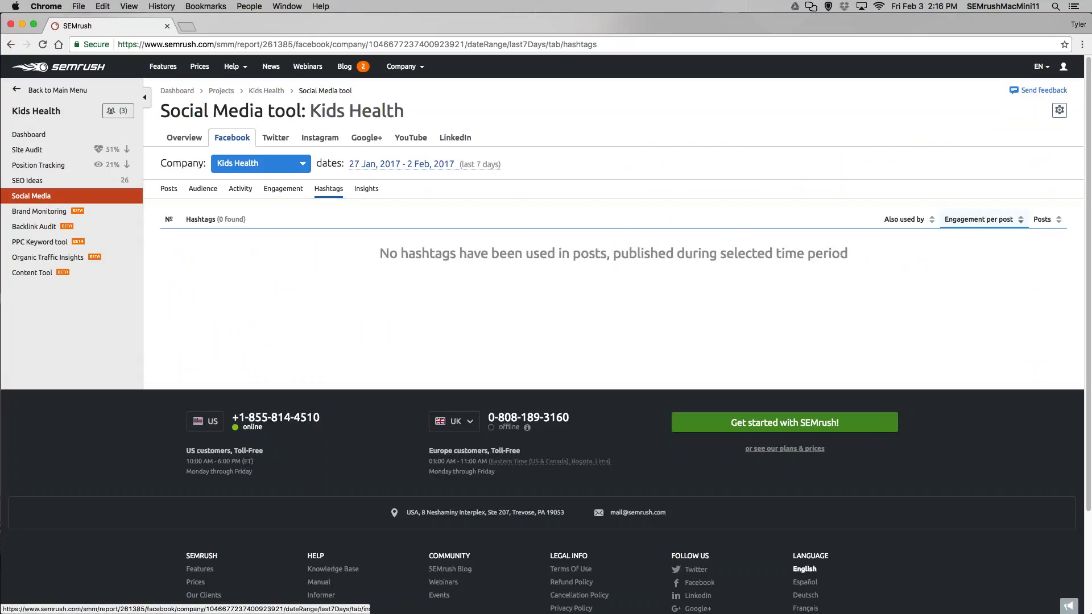
{"action": "left_click", "coordinate": [369, 190]}
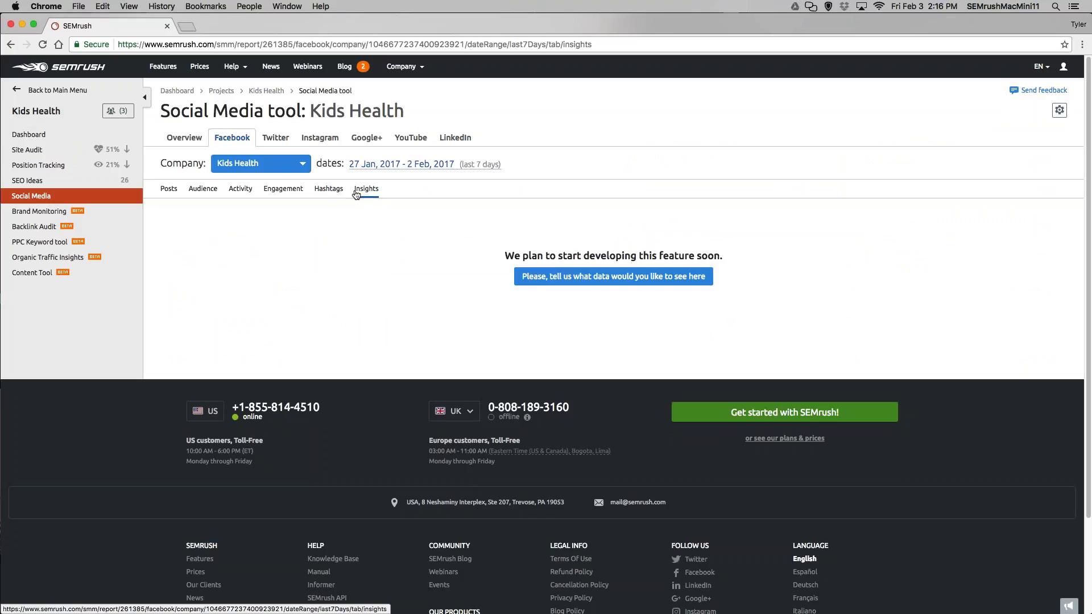
Step: Set the report's date range to the last 30 days and view the Facebook Engagement report for that period
{"action": "mouse_move", "coordinate": [483, 165]}
{"action": "left_click", "coordinate": [410, 166]}
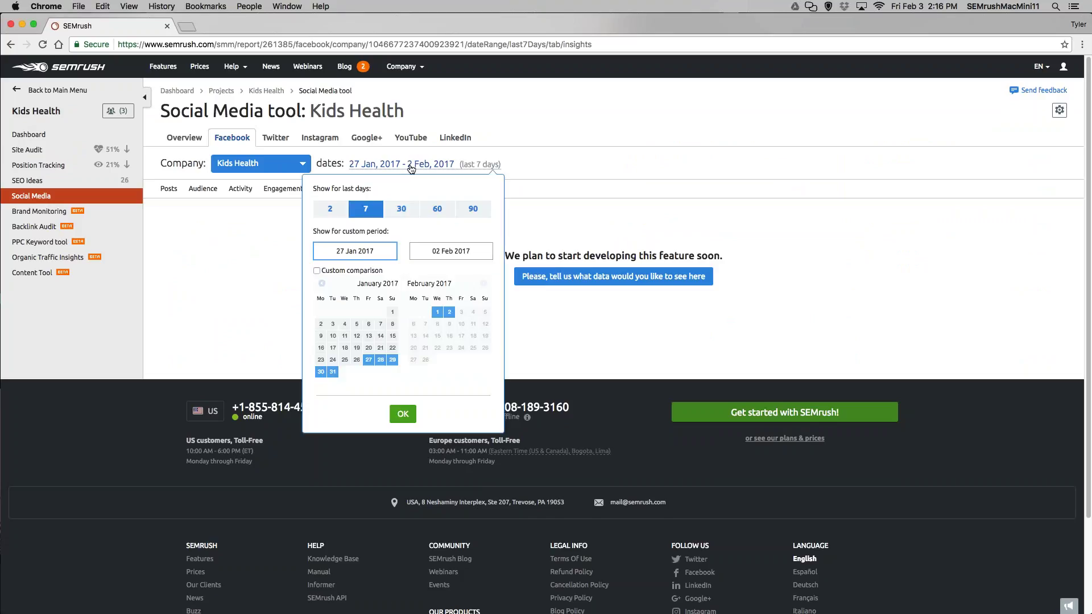
{"action": "left_click", "coordinate": [402, 209]}
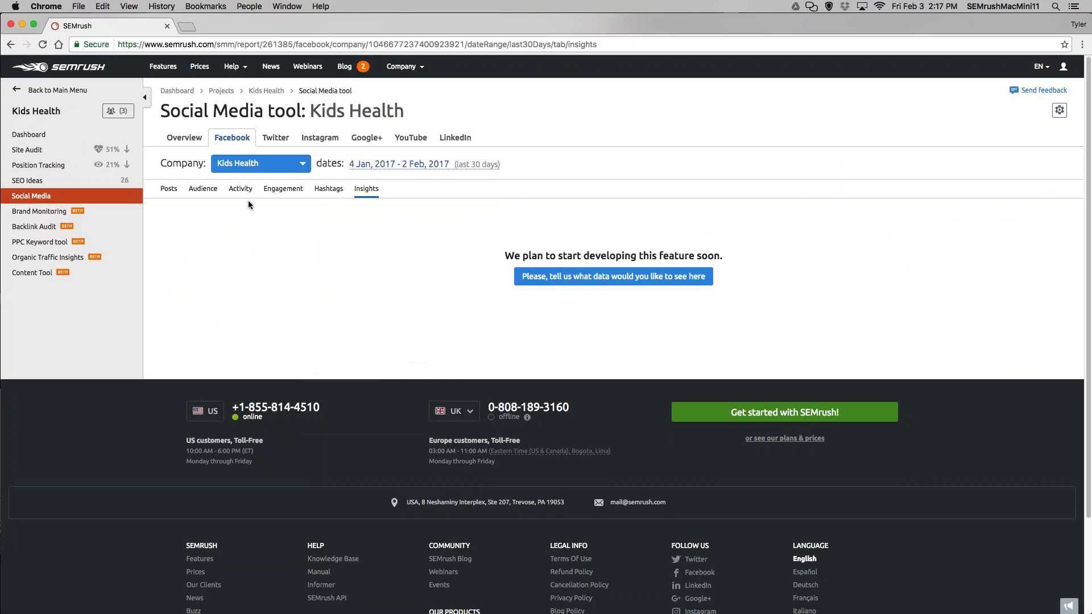
{"action": "left_click", "coordinate": [281, 193]}
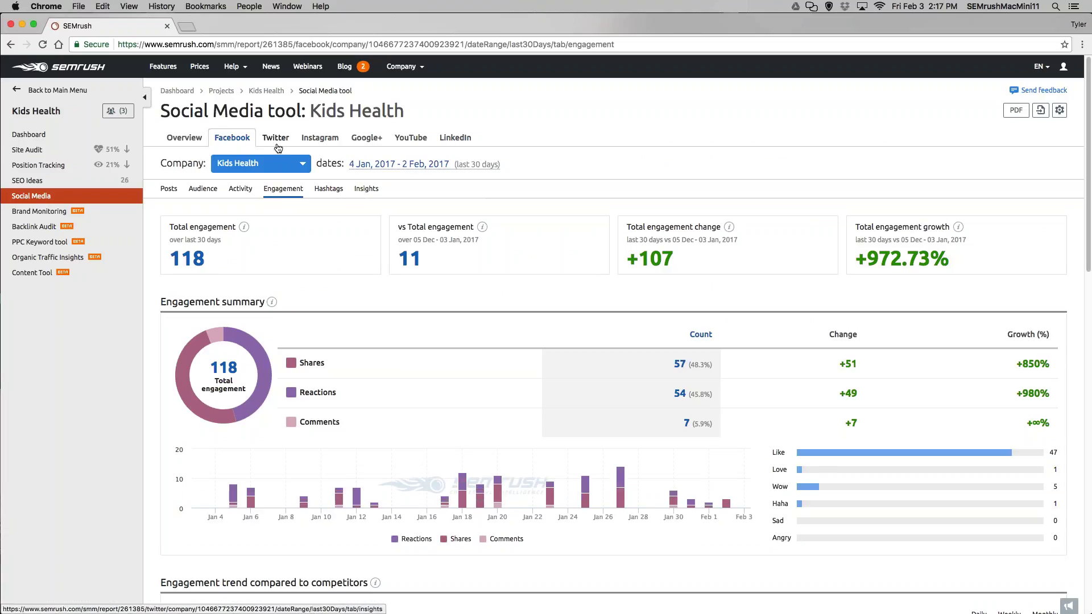
Step: View the list of companies available for the report, and open the Twitter Engagement report for Kids Health
{"action": "left_click", "coordinate": [277, 165]}
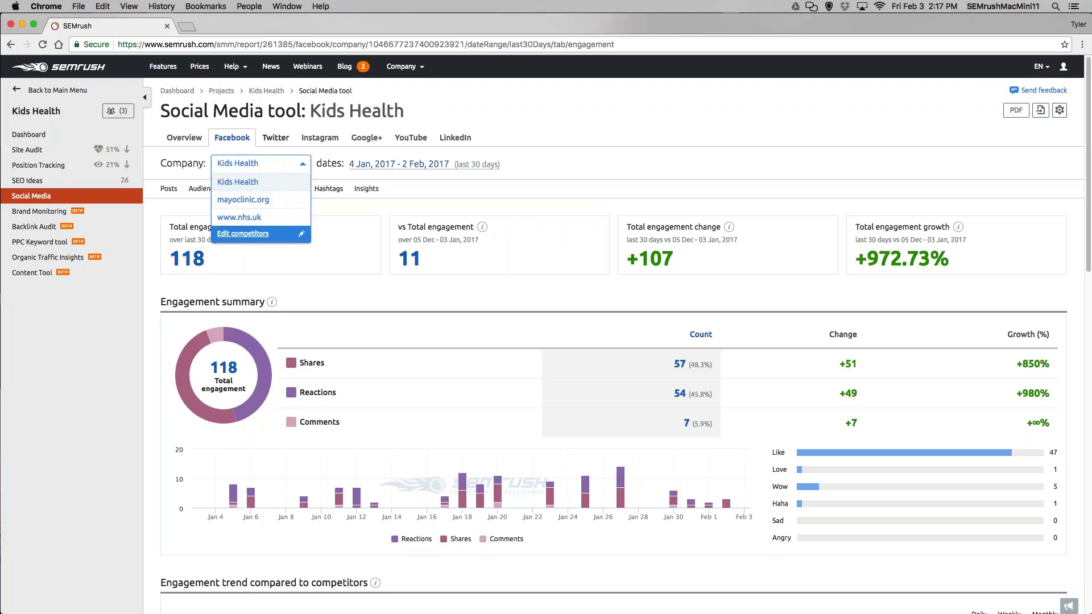
{"action": "left_click", "coordinate": [277, 139]}
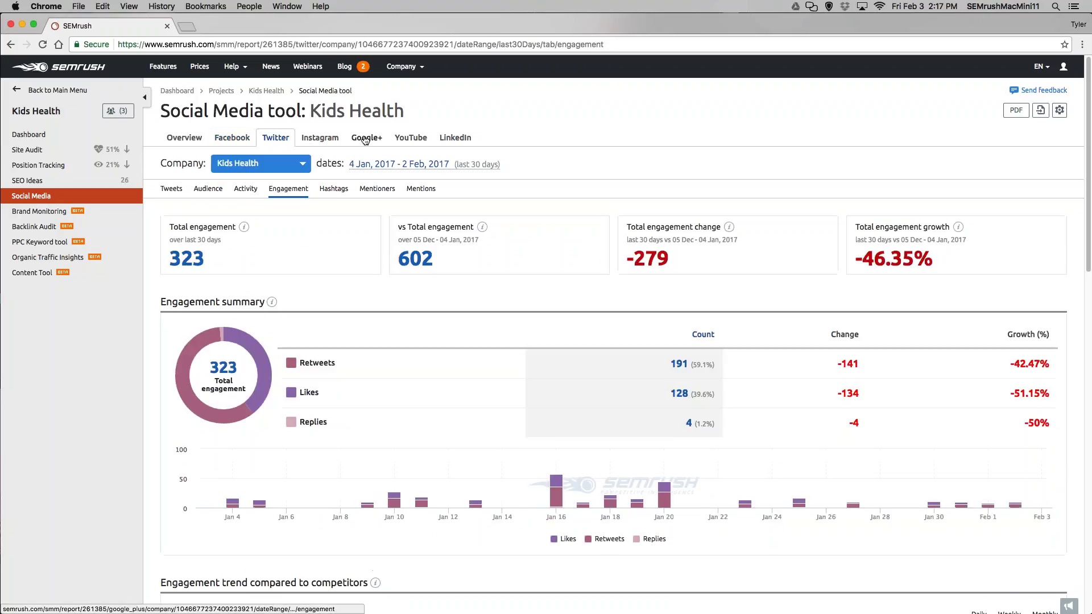
{"action": "mouse_move", "coordinate": [478, 165]}
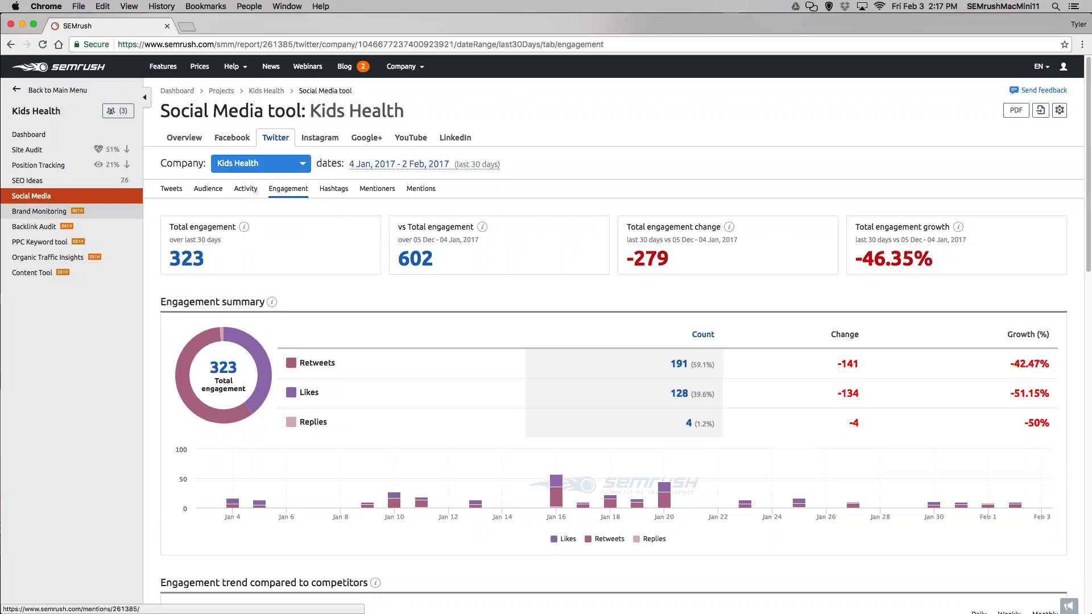
Step: Open Brand Monitoring and read the "Content material Is King" mention to find where the article refers to SEMrush
{"action": "left_click", "coordinate": [110, 213]}
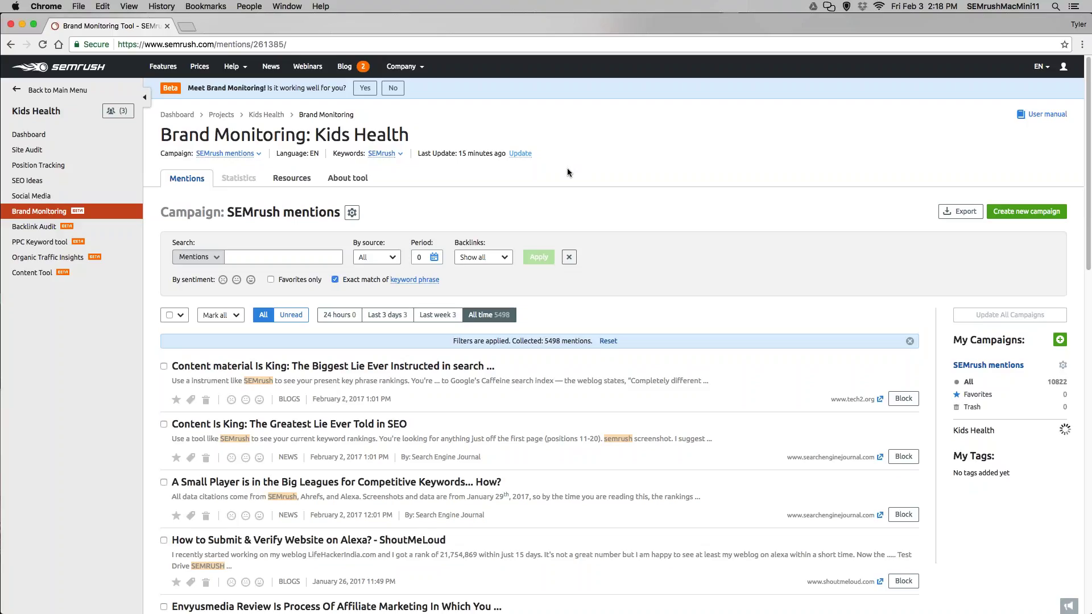
{"action": "left_click", "coordinate": [290, 366]}
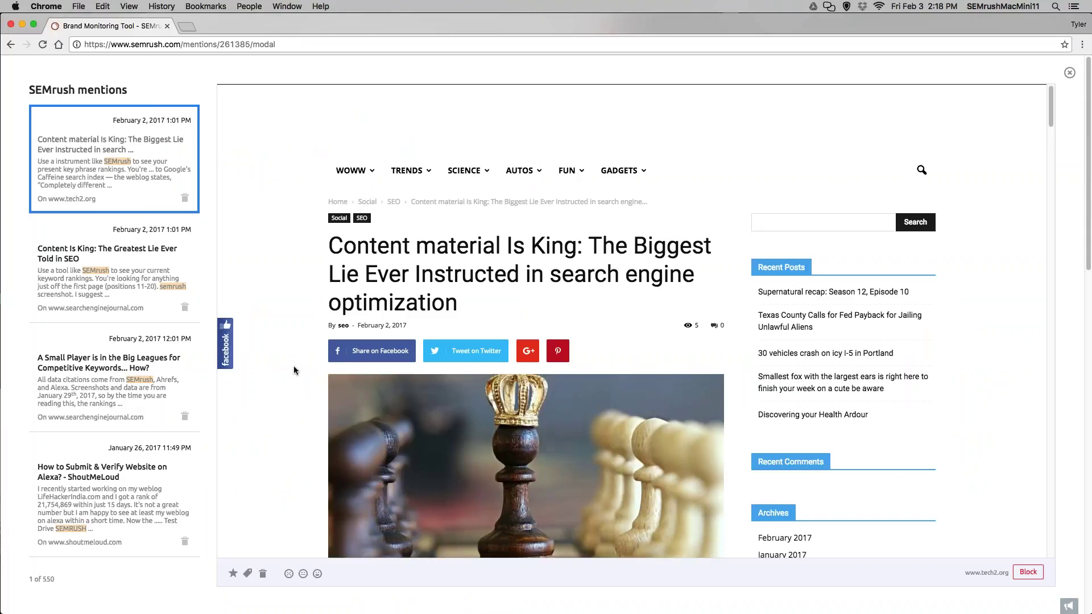
{"action": "scroll", "coordinate": [294, 370], "scroll_direction": "down", "scroll_amount": 9}
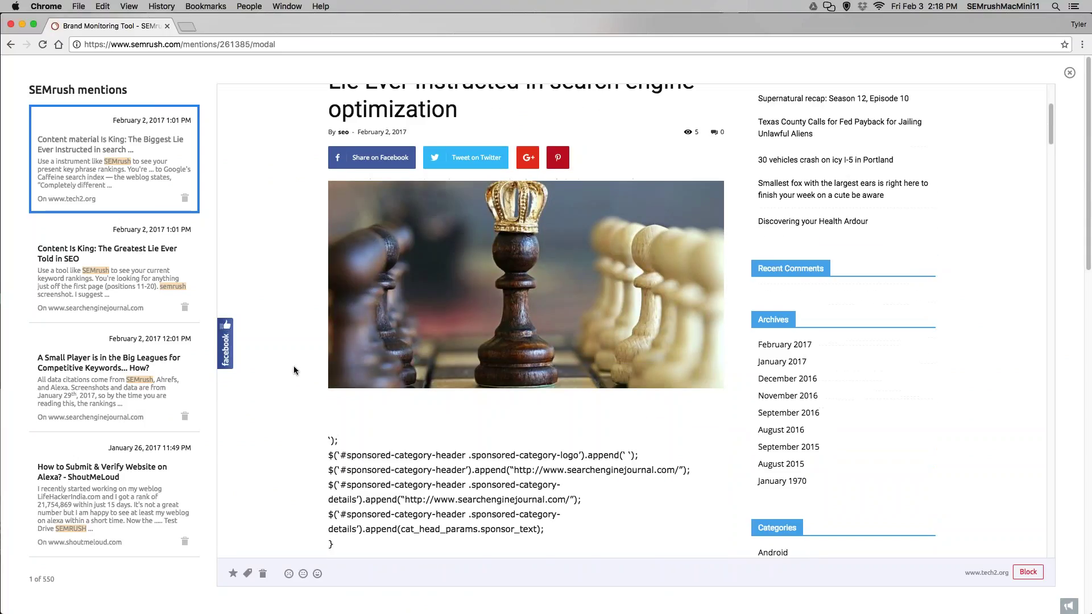
{"action": "scroll", "coordinate": [294, 371], "scroll_direction": "down", "scroll_amount": 5}
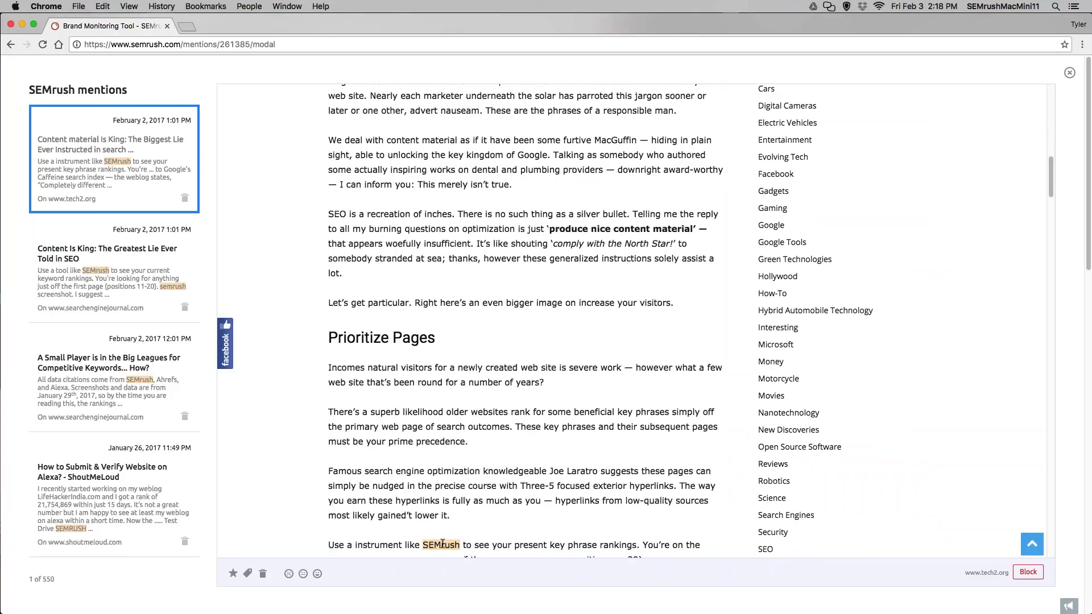
{"action": "scroll", "coordinate": [443, 534], "scroll_direction": "down", "scroll_amount": 5}
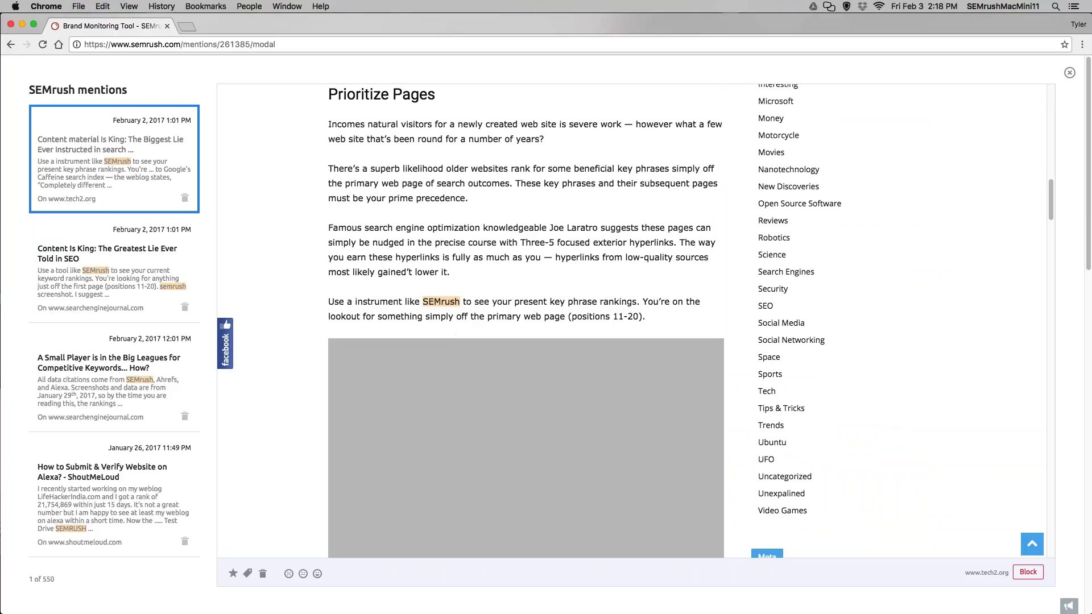
{"action": "scroll", "coordinate": [415, 454], "scroll_direction": "down", "scroll_amount": 8}
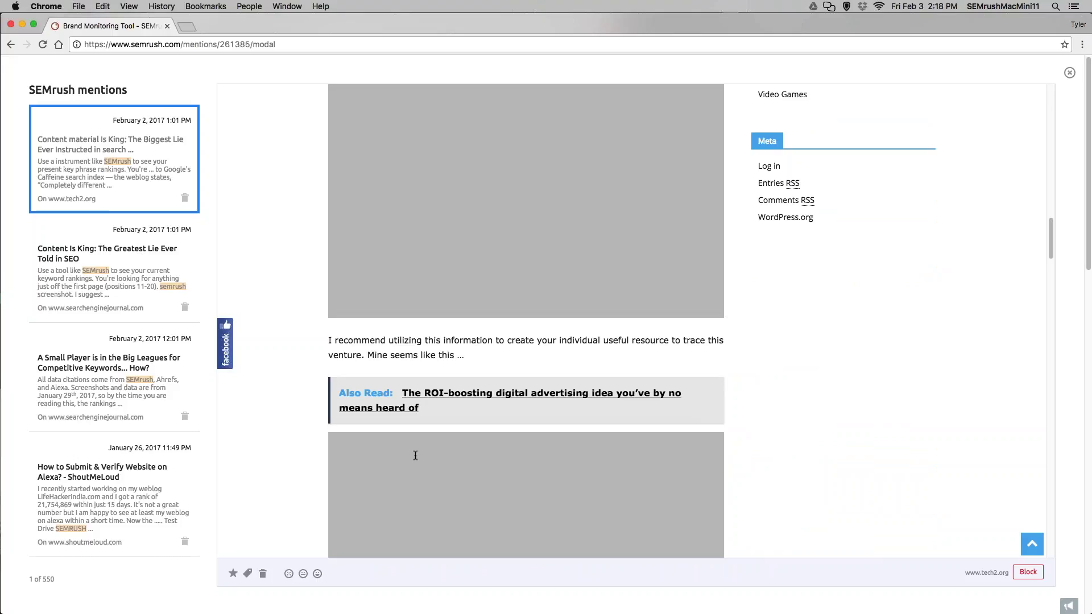
{"action": "scroll", "coordinate": [415, 455], "scroll_direction": "up", "scroll_amount": 10}
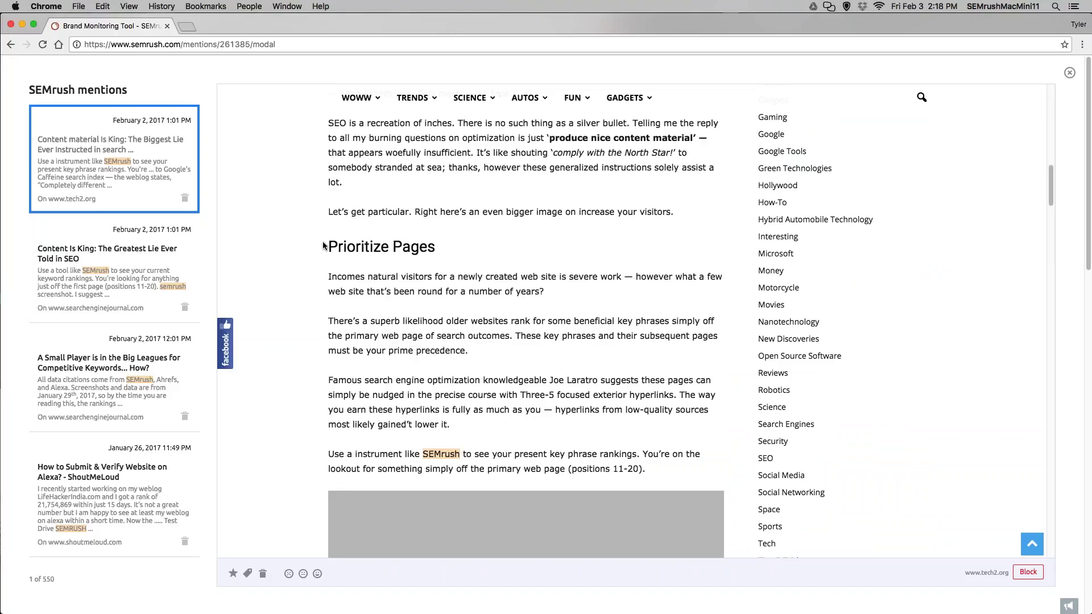
{"action": "left_click_drag", "start_coordinate": [324, 245], "coordinate": [444, 413]}
{"action": "left_click", "coordinate": [445, 414]}
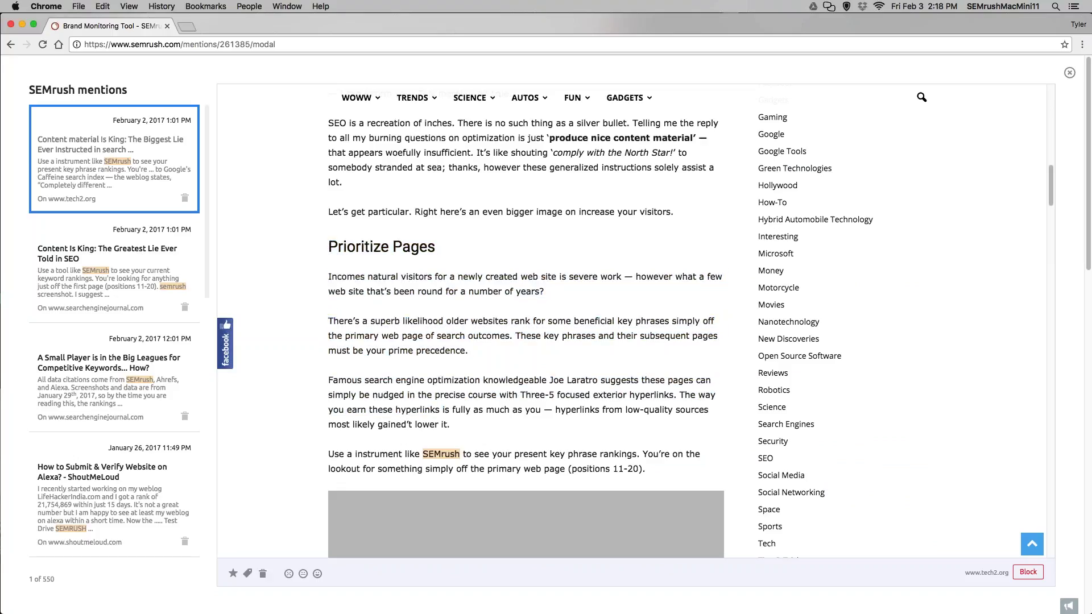
Step: Look up the mentioning domain tech2.org on SEMrush in a new browser tab and view its backlinks overview
{"action": "left_click_drag", "start_coordinate": [107, 202], "coordinate": [66, 200]}
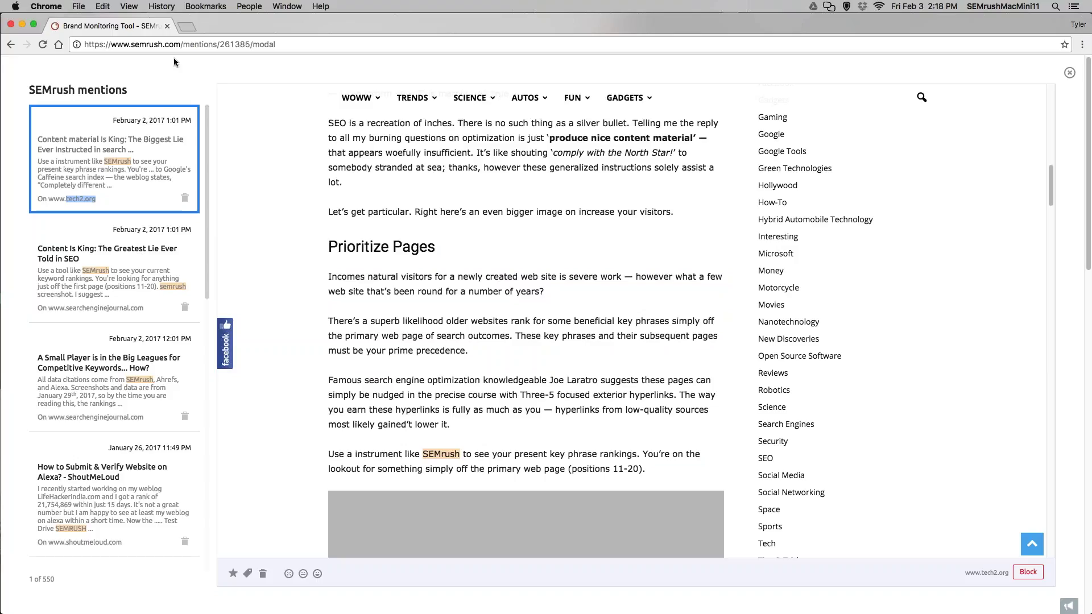
{"action": "left_click", "coordinate": [187, 27]}
{"action": "type", "text": "s"}
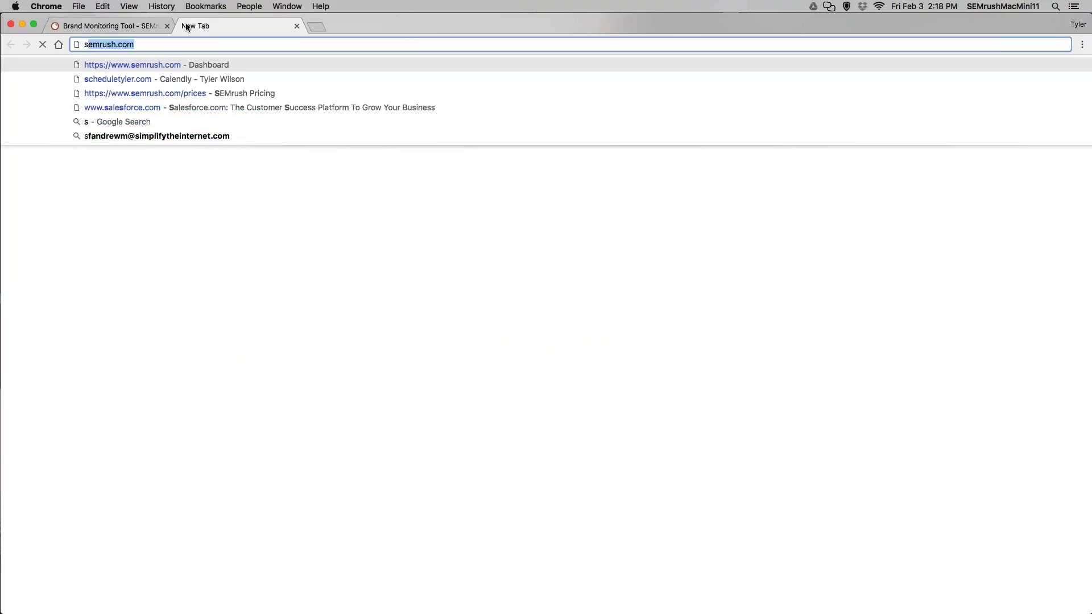
{"action": "key", "text": "Return"}
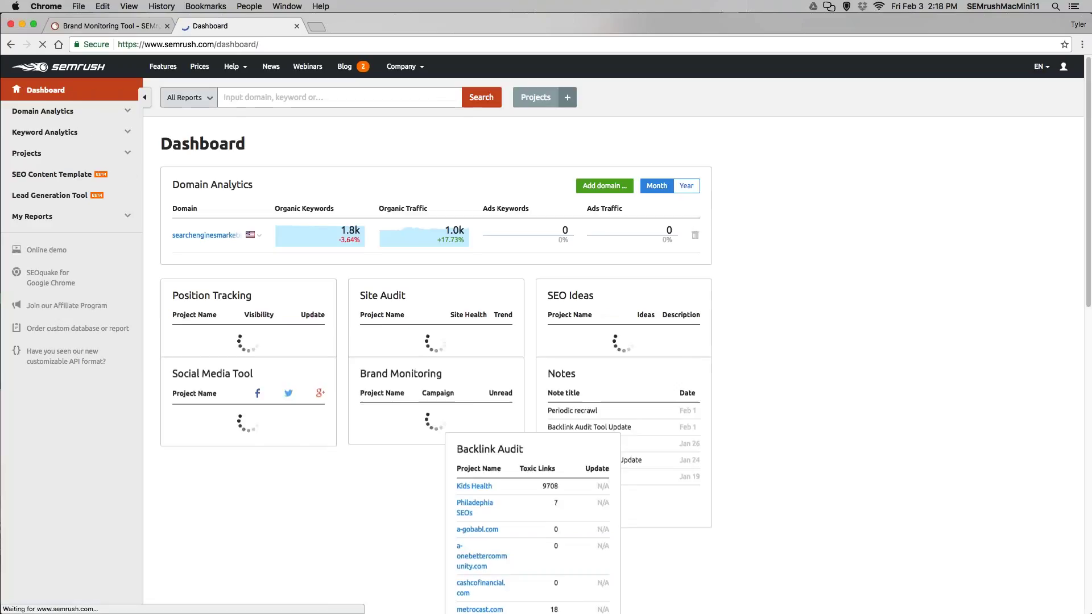
{"action": "type", "text": "tech2.org"}
{"action": "key", "text": "Return"}
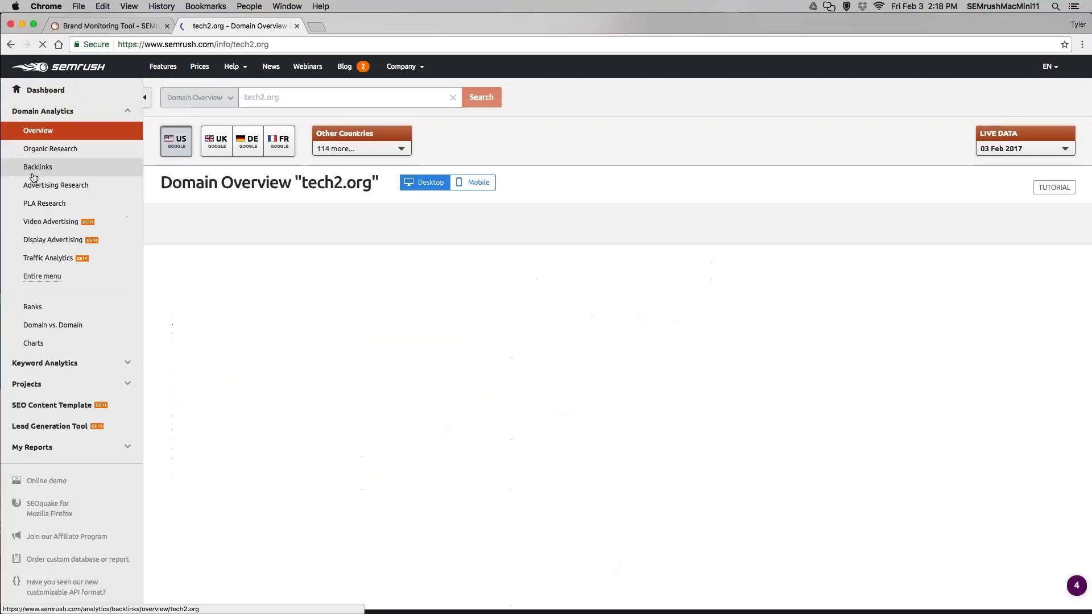
{"action": "left_click", "coordinate": [33, 173]}
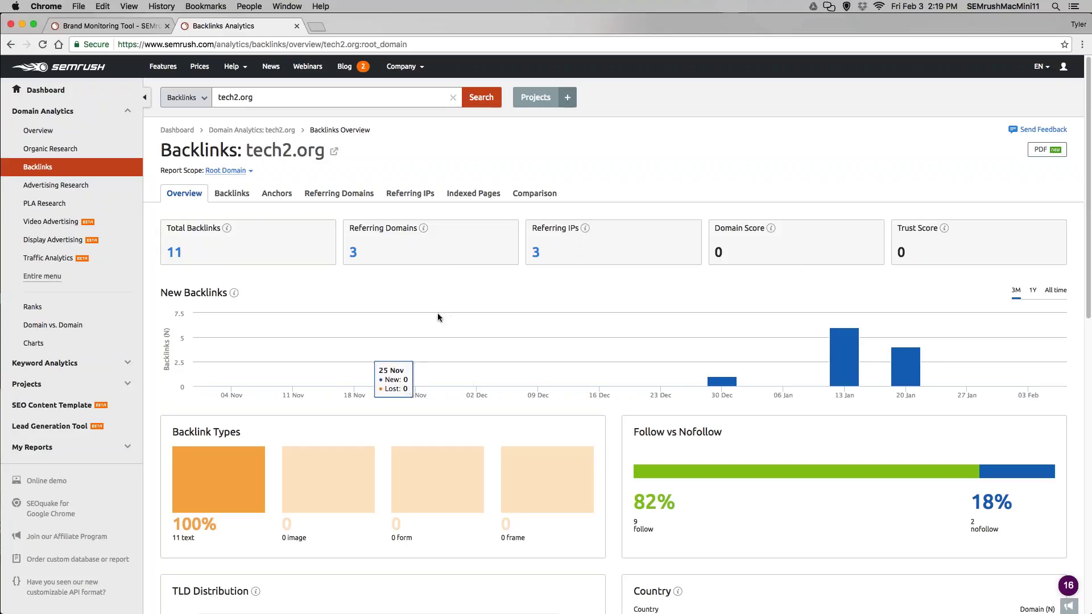
Step: Close the tech2.org backlinks tab and the mention preview to return to the SEMrush mentions campaign
{"action": "key", "text": "super+w"}
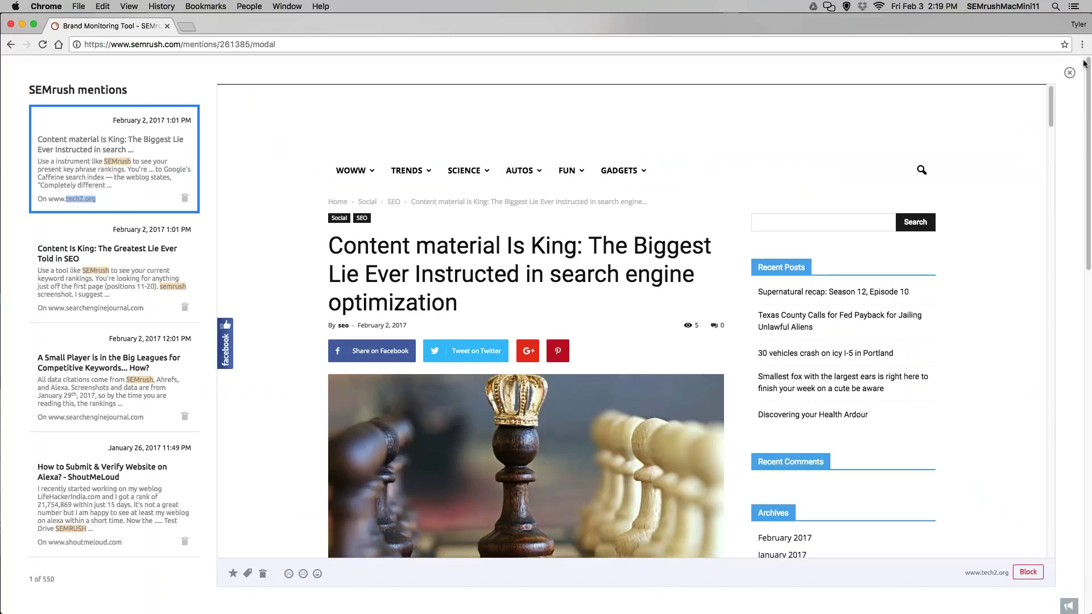
{"action": "left_click", "coordinate": [1070, 72]}
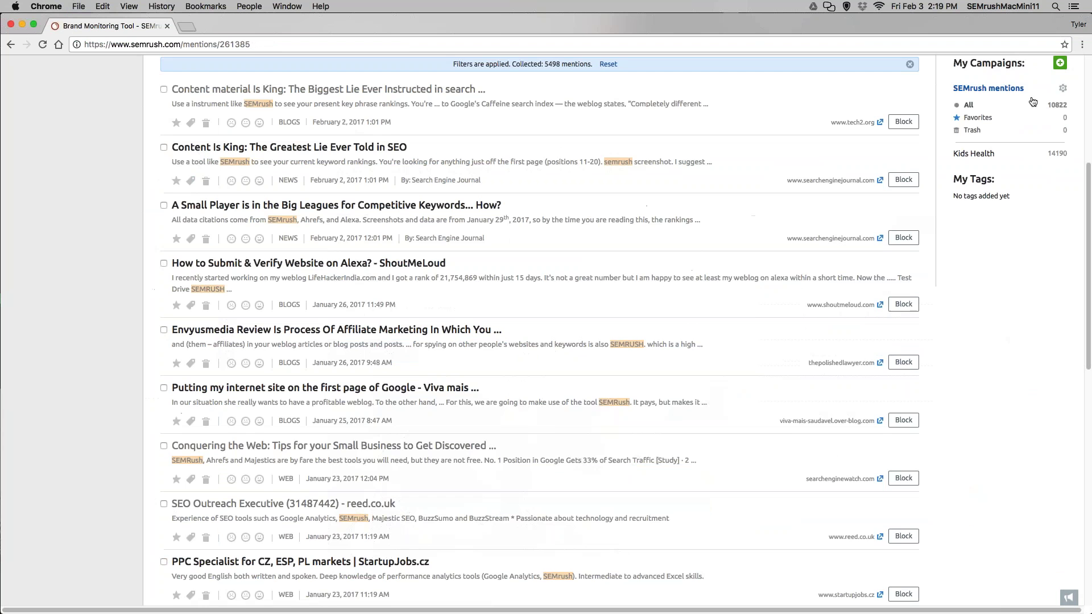
{"action": "scroll", "coordinate": [565, 232], "scroll_direction": "up", "scroll_amount": 10}
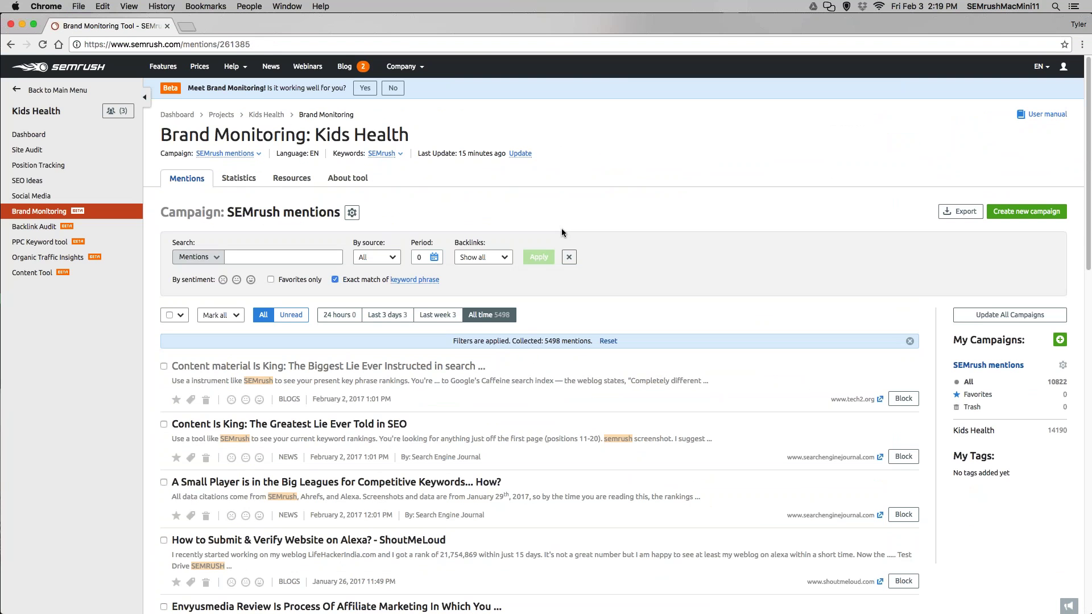
Step: Open the Backlink Audit for kidshealth.org, view the option for uploading backlinks from a CSV file, and close it without uploading
{"action": "left_click", "coordinate": [101, 227]}
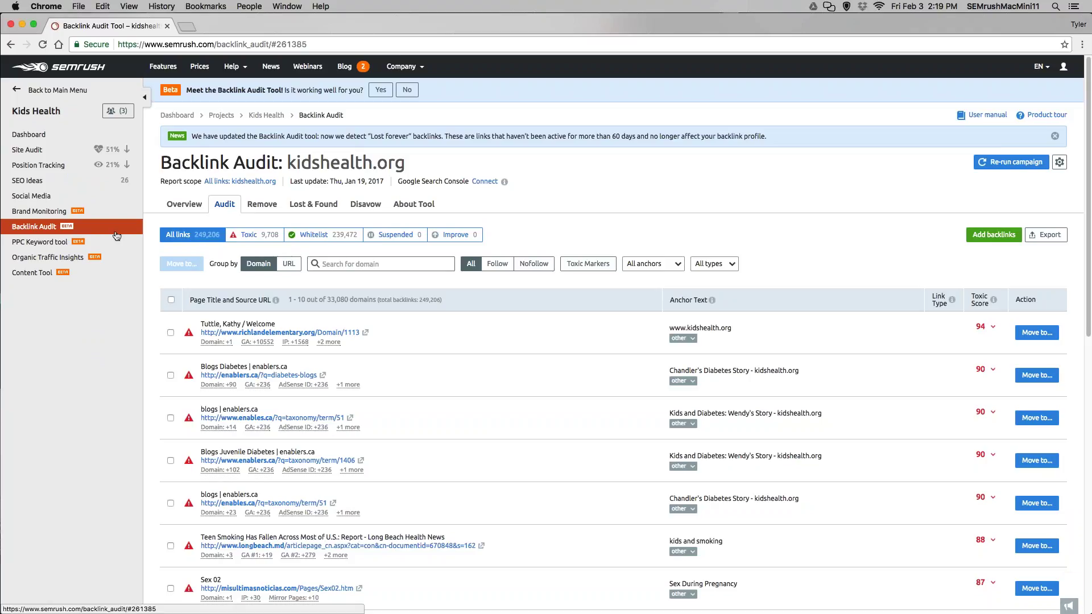
{"action": "left_click", "coordinate": [993, 238]}
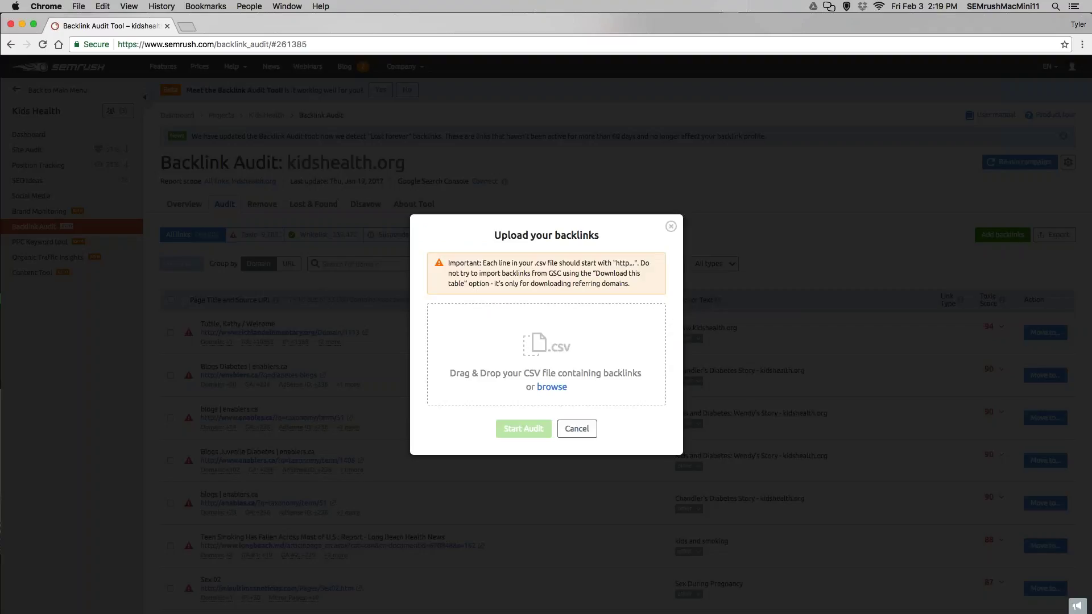
{"action": "left_click", "coordinate": [670, 227]}
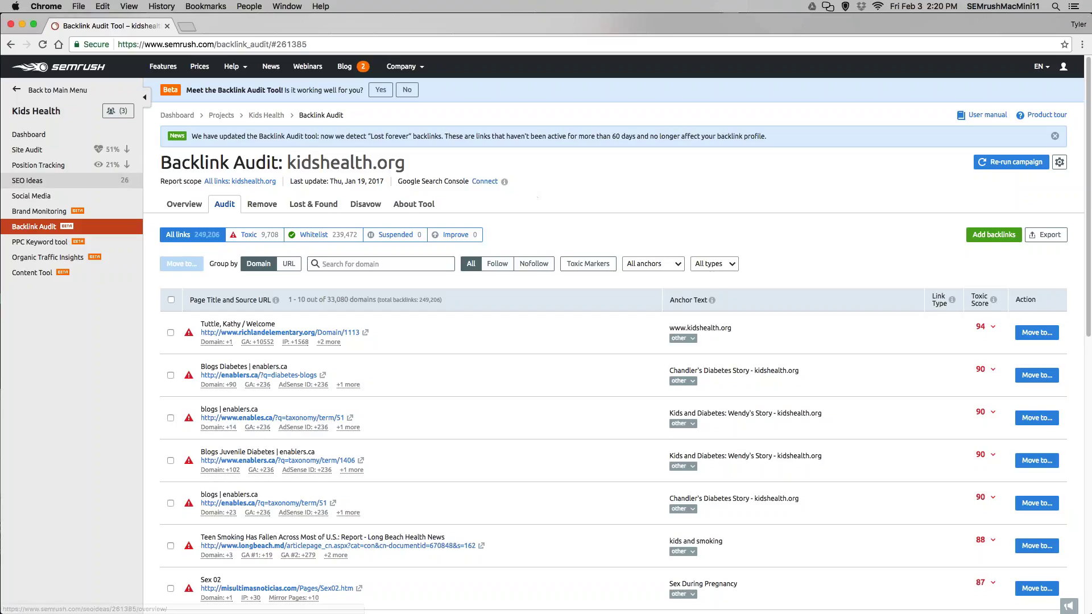
Step: Open the PPC Keyword tool, dismiss the cross-group negatives dialog without changes, and view the default campaign's negative keywords
{"action": "left_click", "coordinate": [45, 244]}
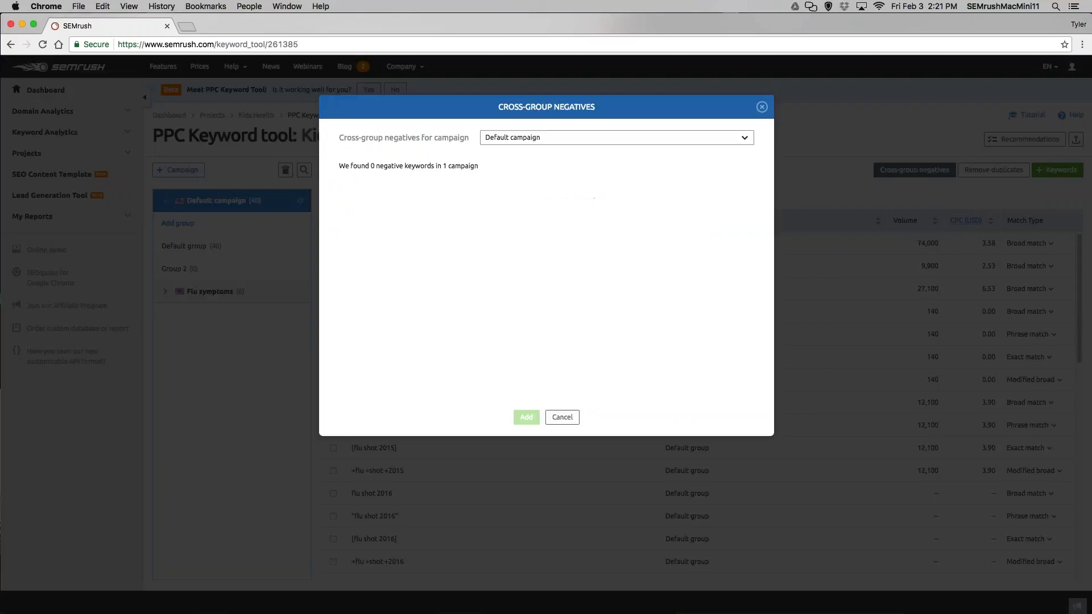
{"action": "left_click", "coordinate": [762, 107]}
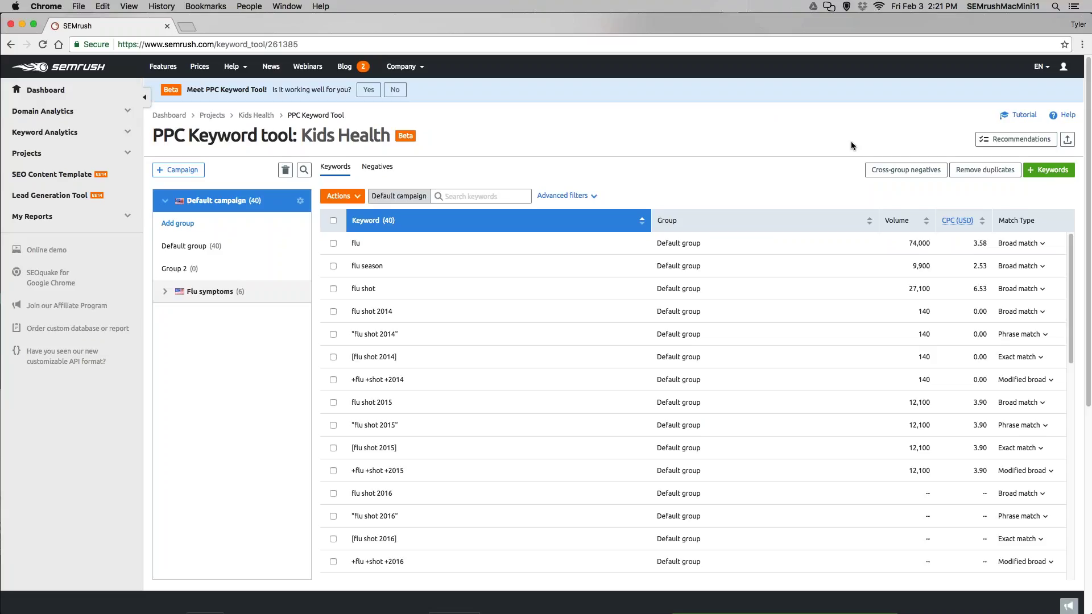
{"action": "left_click", "coordinate": [385, 170]}
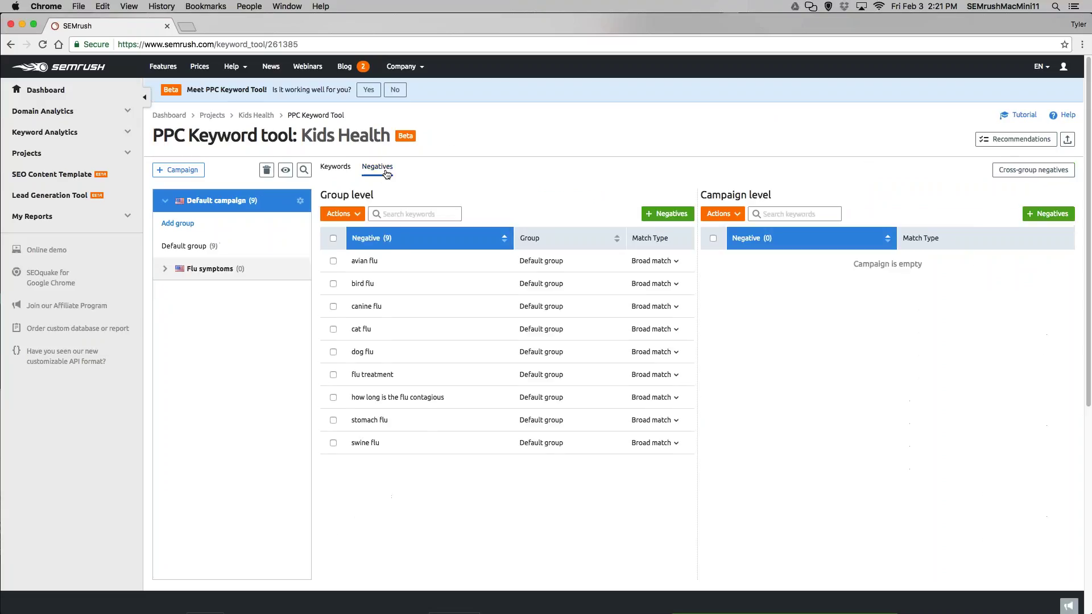
Step: View the default PPC campaign's keywords, and open Organic Traffic Insights for the Kids Health project
{"action": "left_click", "coordinate": [336, 167]}
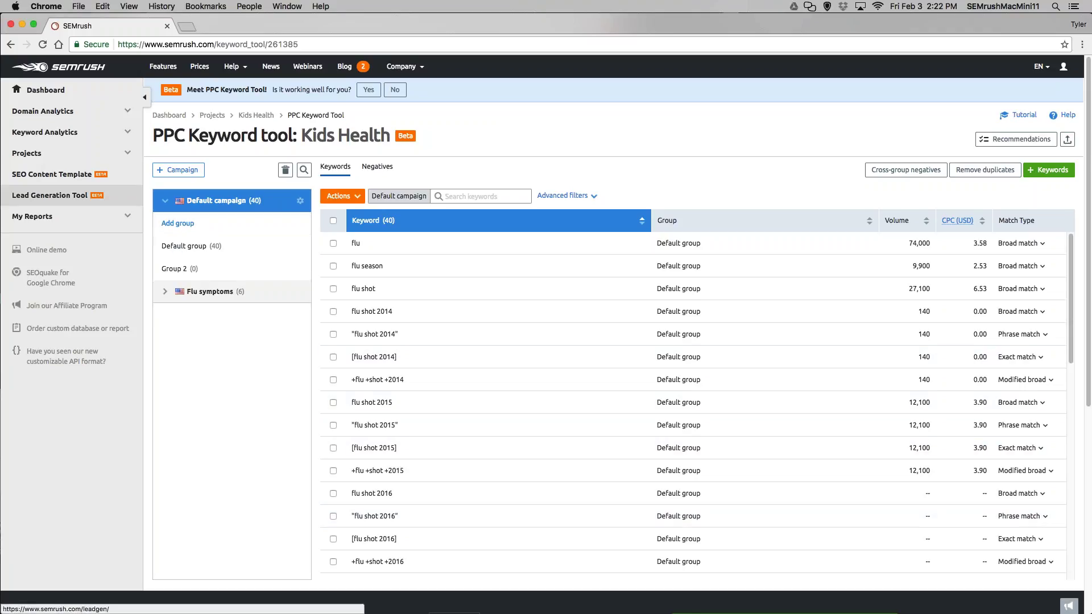
{"action": "left_click", "coordinate": [122, 153]}
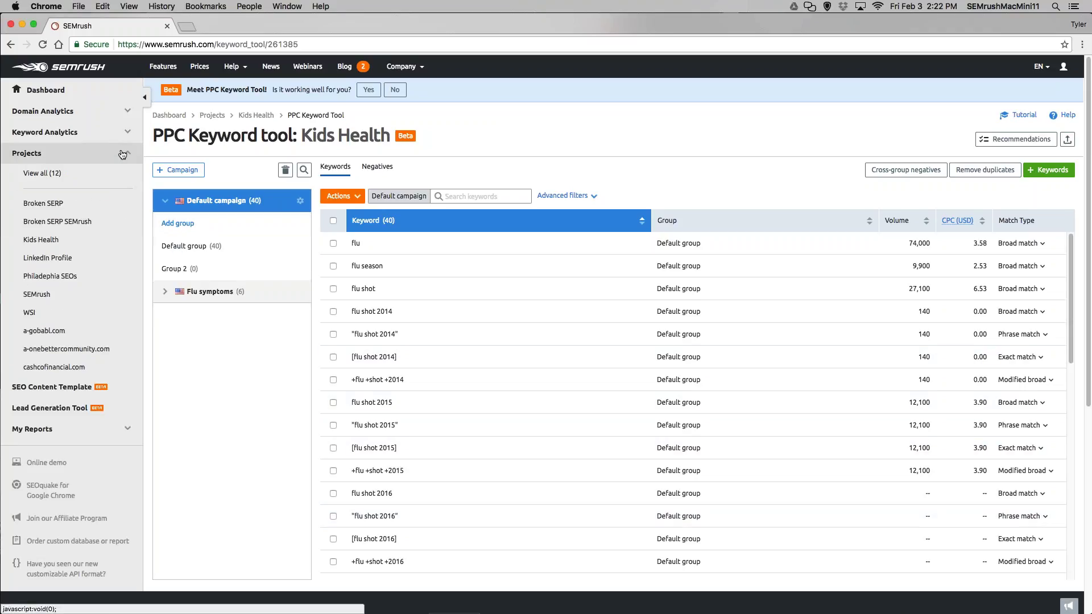
{"action": "left_click", "coordinate": [94, 240]}
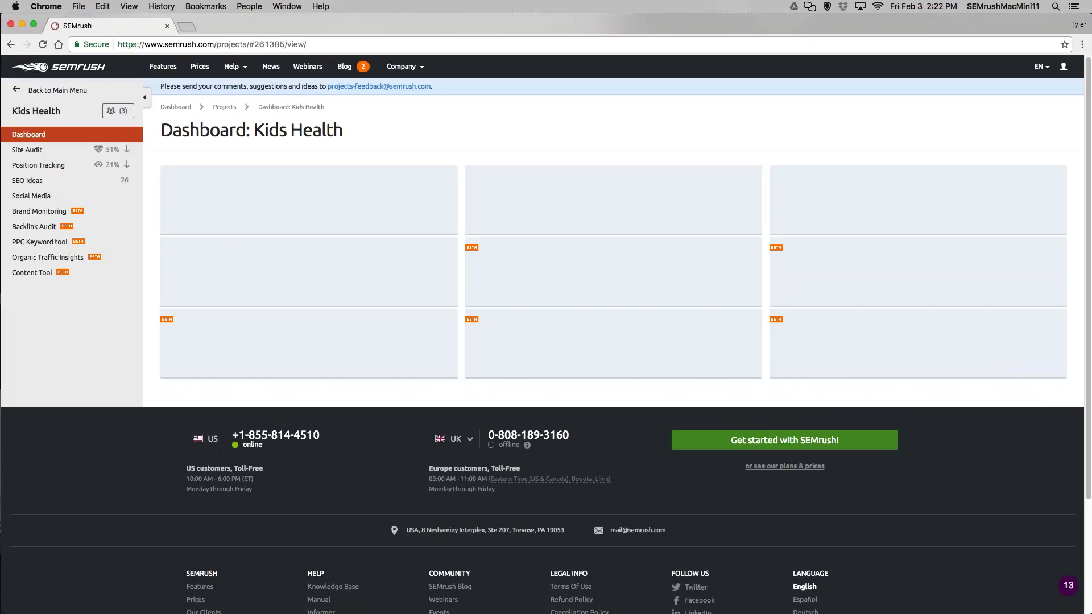
{"action": "left_click", "coordinate": [30, 260]}
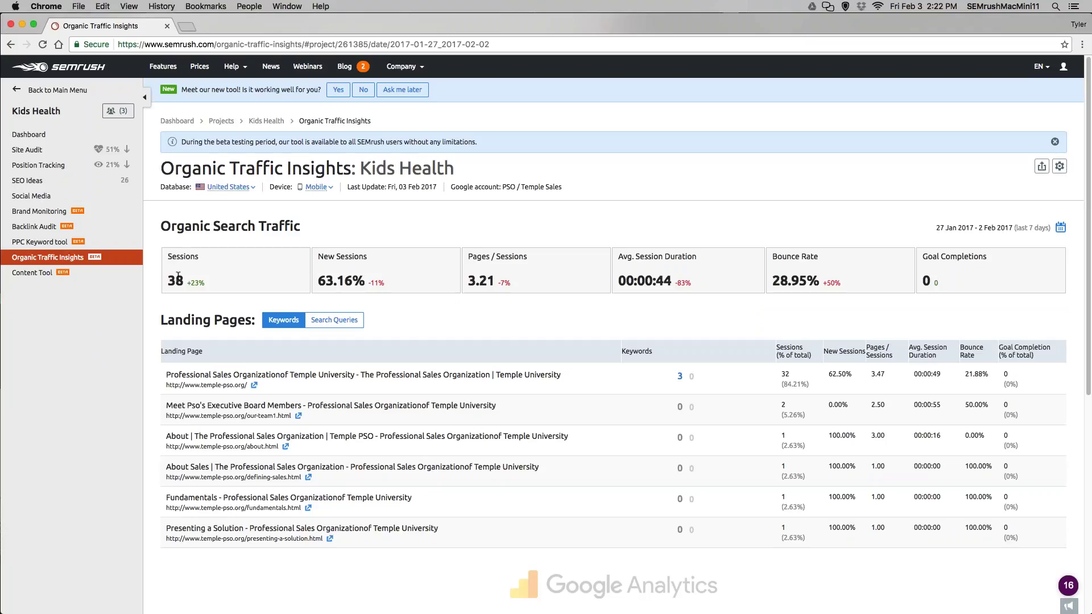
Step: Check the Google Analytics account and property change options, and set the Organic Traffic Insights period to the last 14 days
{"action": "left_click", "coordinate": [1060, 167]}
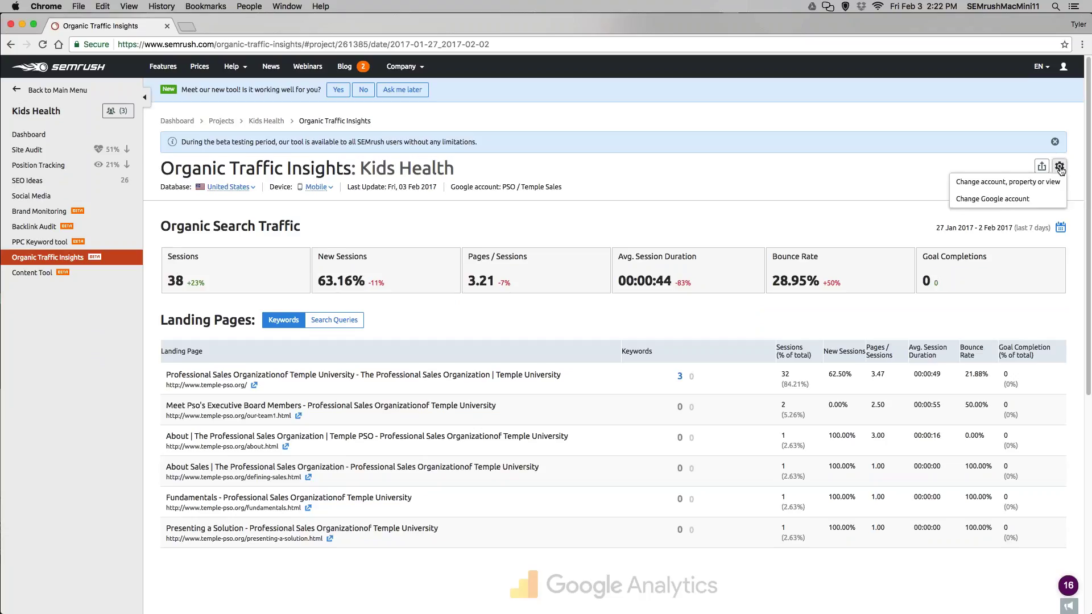
{"action": "left_click", "coordinate": [1025, 183]}
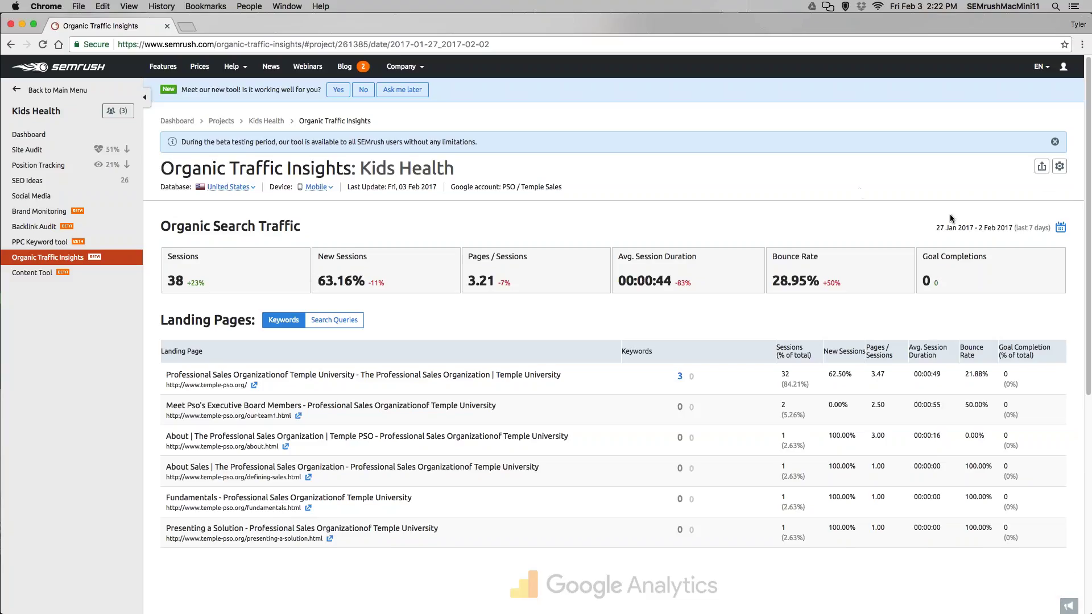
{"action": "left_click", "coordinate": [1061, 227]}
{"action": "left_click", "coordinate": [951, 274]}
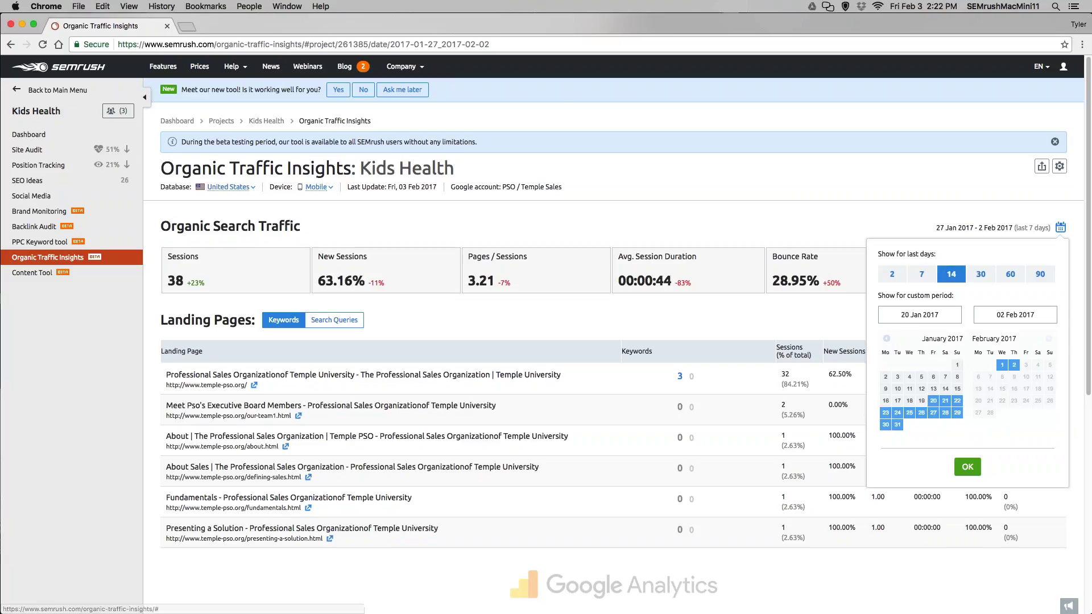
{"action": "left_click", "coordinate": [790, 224]}
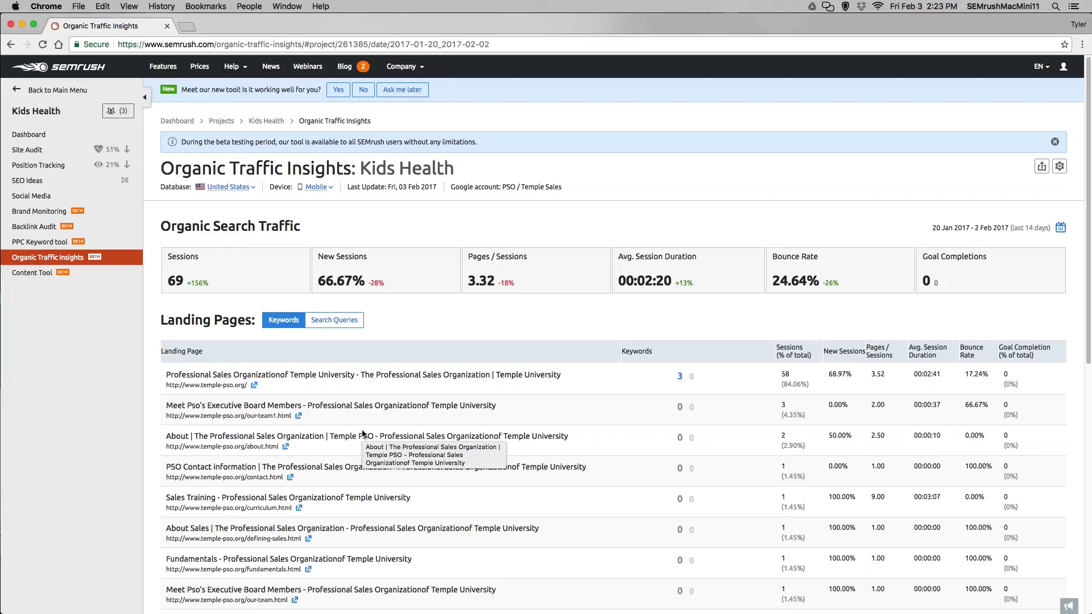
Step: Open the Content Tool and review the share and backlink details of the article "Long-term SEO: Proving the value now"
{"action": "left_click", "coordinate": [41, 277]}
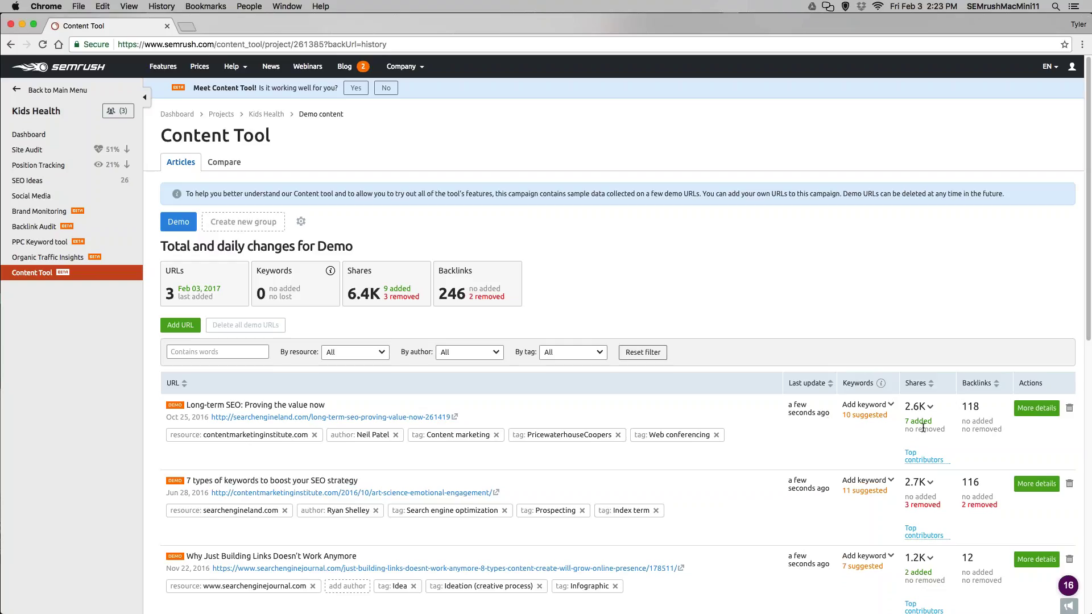
{"action": "left_click", "coordinate": [1031, 414]}
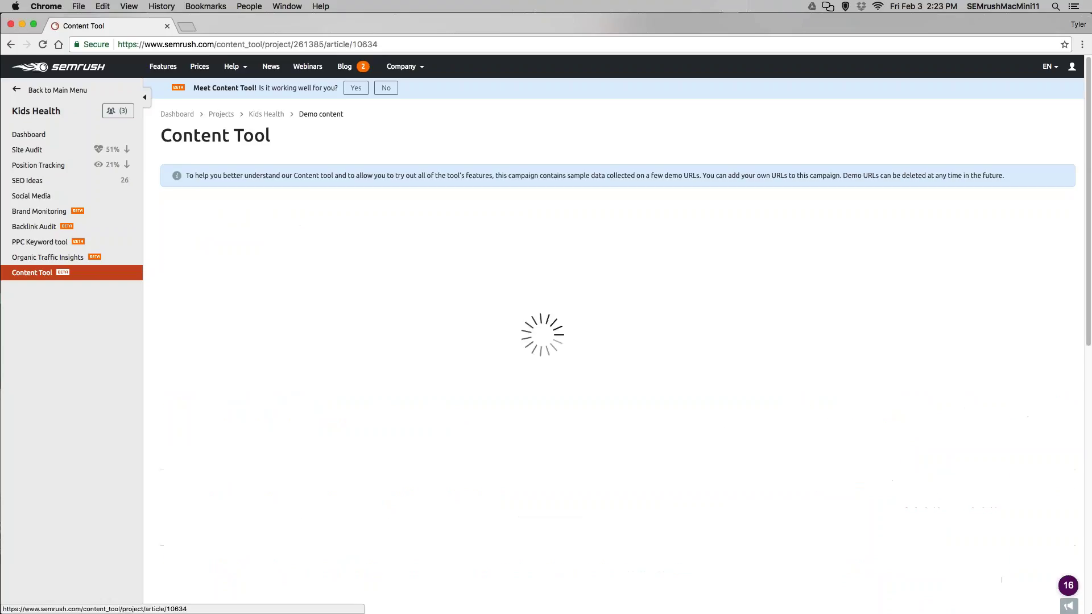
{"action": "scroll", "coordinate": [856, 418], "scroll_direction": "down", "scroll_amount": 6}
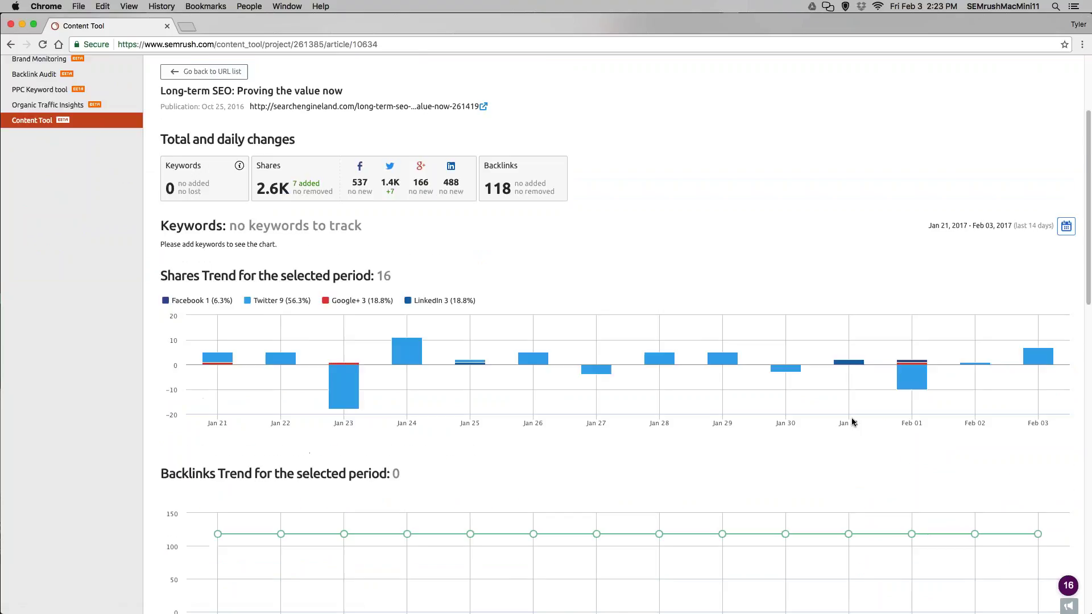
{"action": "scroll", "coordinate": [840, 446], "scroll_direction": "down", "scroll_amount": 5}
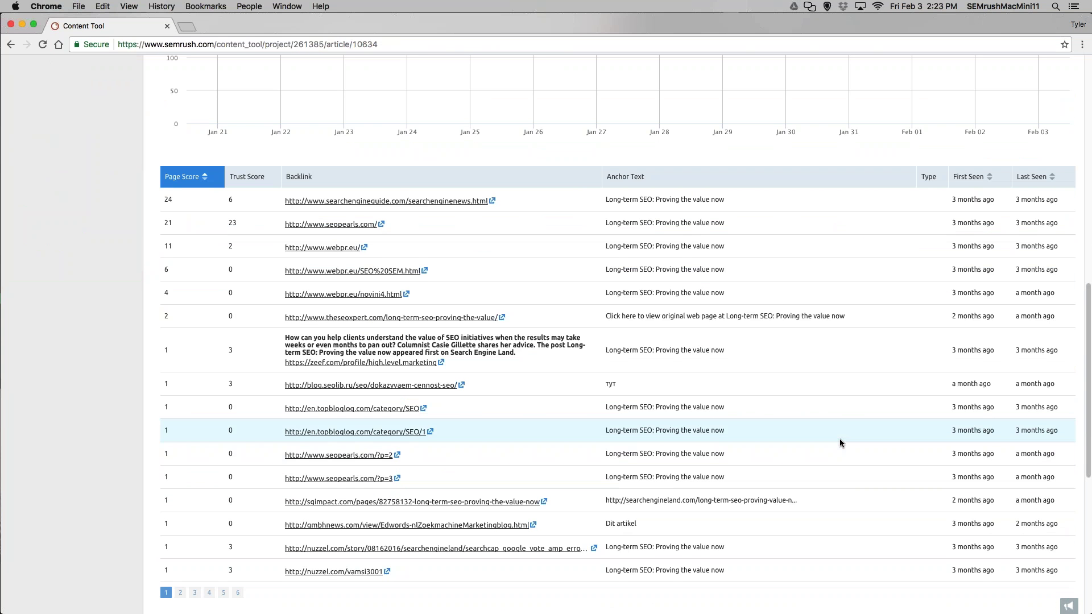
{"action": "scroll", "coordinate": [840, 438], "scroll_direction": "up", "scroll_amount": 11}
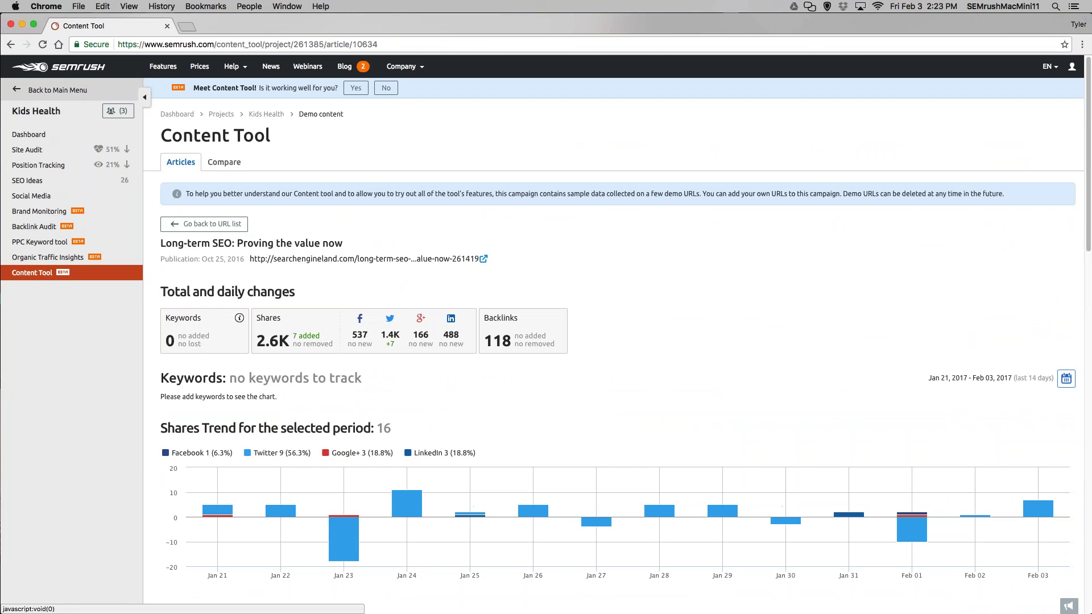
Step: View the Kids Health project's sharing settings, close them without changes, and go back to the main menu
{"action": "left_click", "coordinate": [117, 111]}
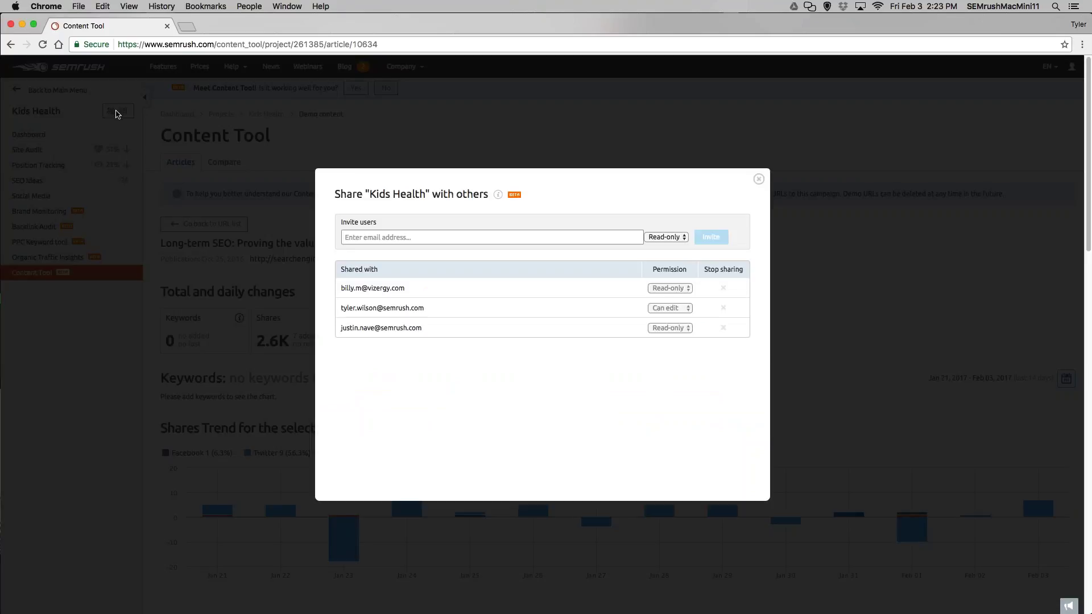
{"action": "left_click", "coordinate": [758, 180]}
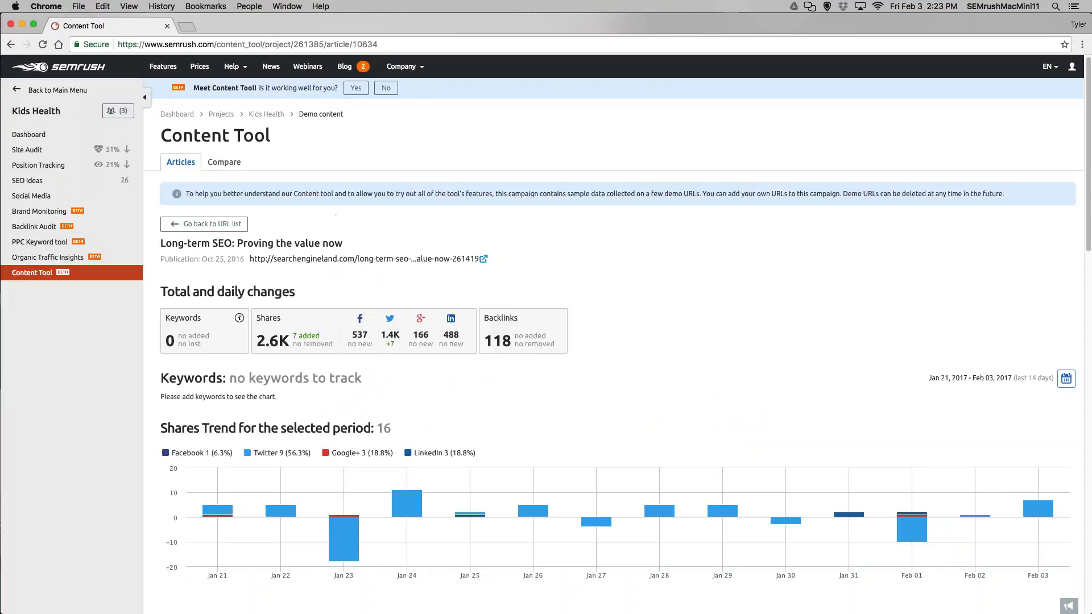
{"action": "left_click", "coordinate": [72, 92]}
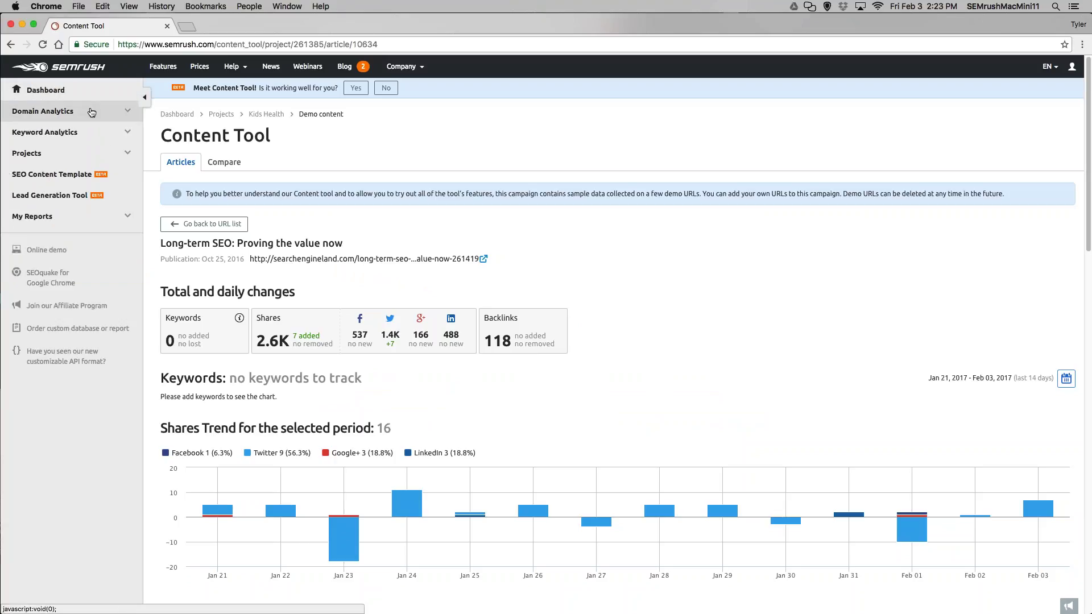
Step: Create an SEO Content Template for the keyword "kitchen remodeling" and review its key and general recommendations
{"action": "left_click", "coordinate": [69, 177]}
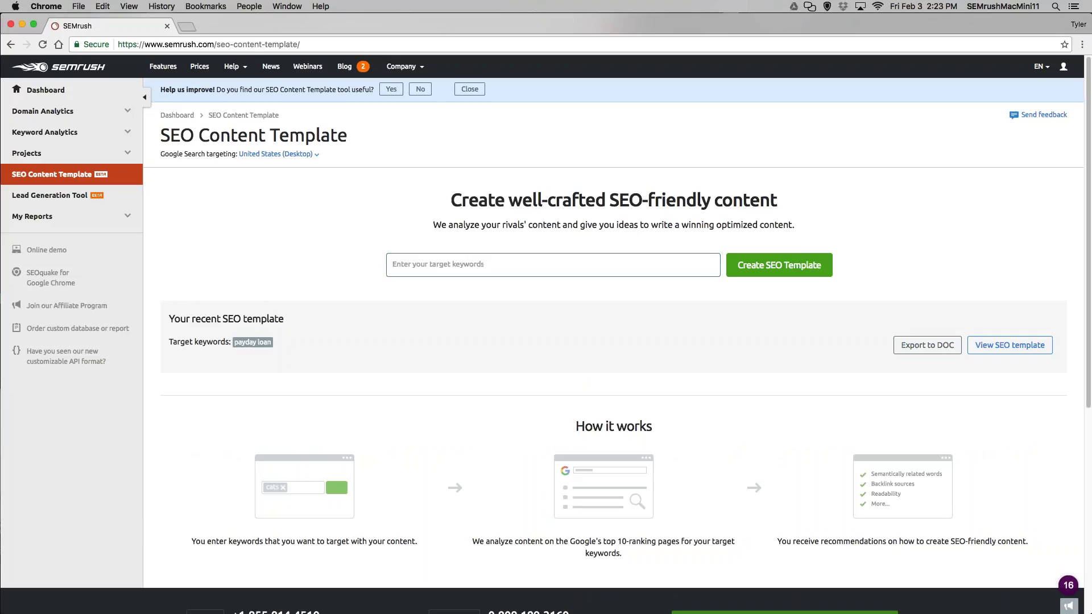
{"action": "type", "text": "kitchen remodeling"}
{"action": "key", "text": "Return"}
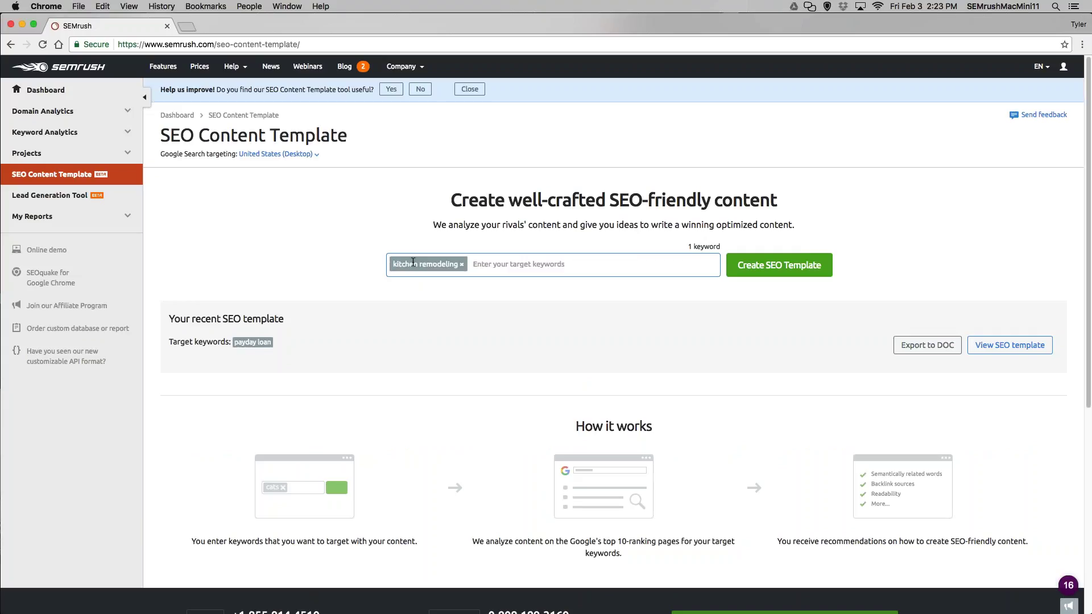
{"action": "left_click", "coordinate": [779, 265]}
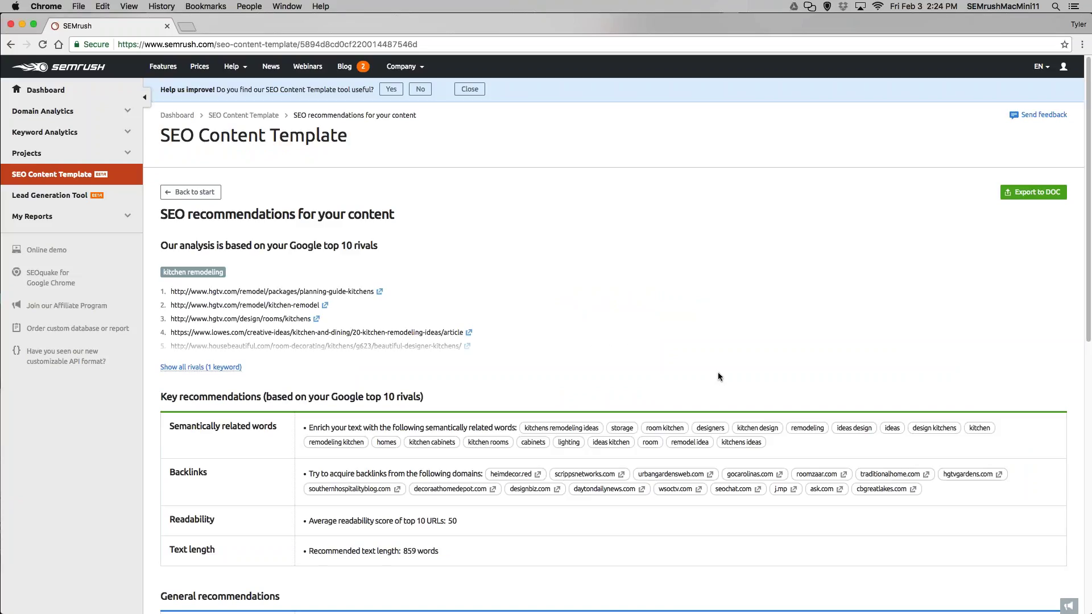
{"action": "scroll", "coordinate": [720, 373], "scroll_direction": "down", "scroll_amount": 2}
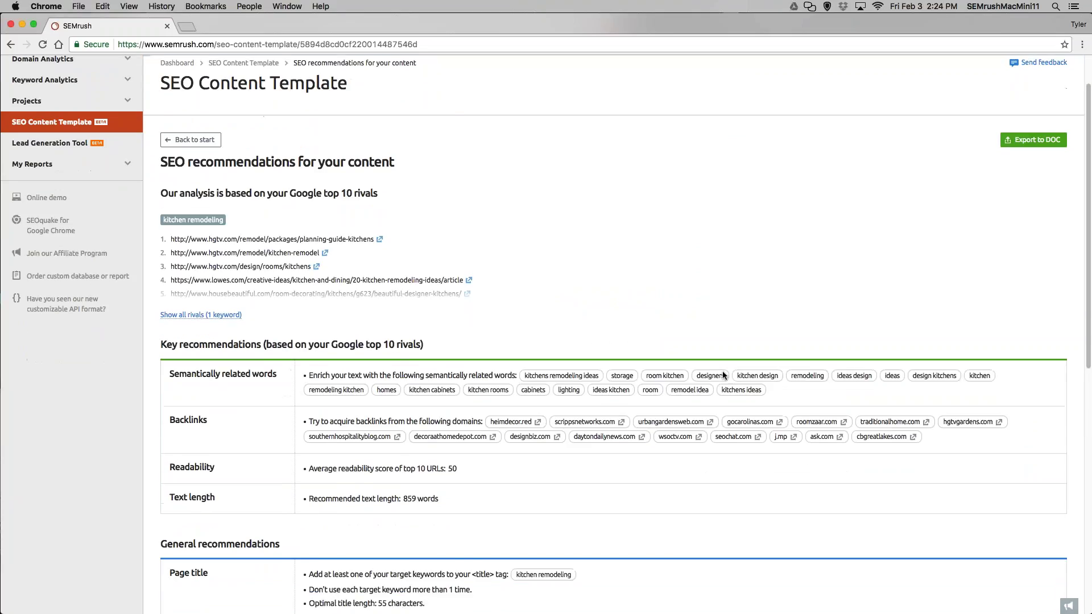
{"action": "scroll", "coordinate": [723, 375], "scroll_direction": "down", "scroll_amount": 6}
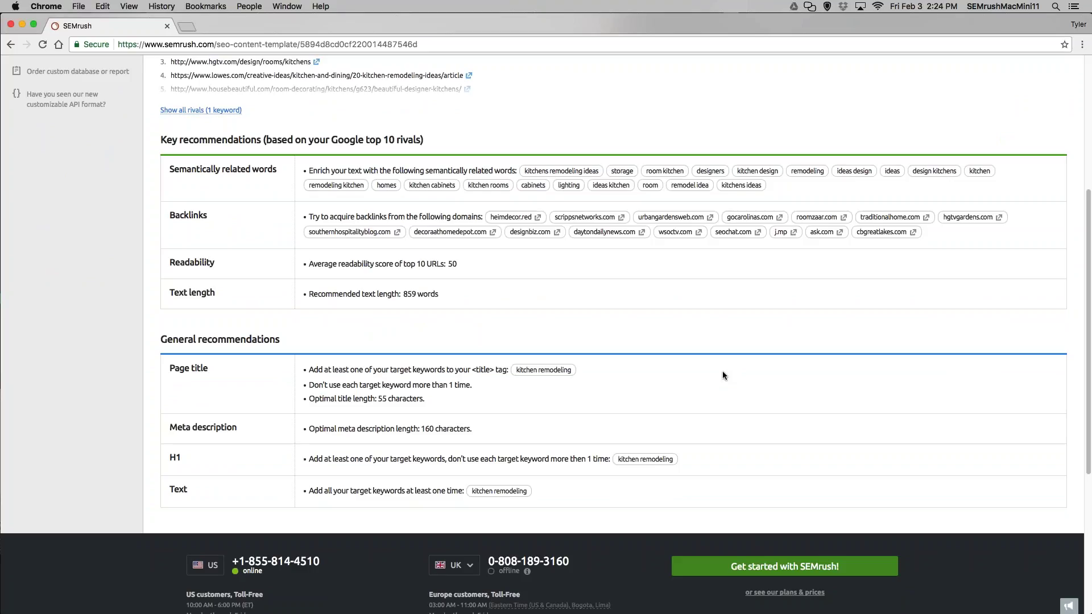
{"action": "scroll", "coordinate": [363, 398], "scroll_direction": "up", "scroll_amount": 8}
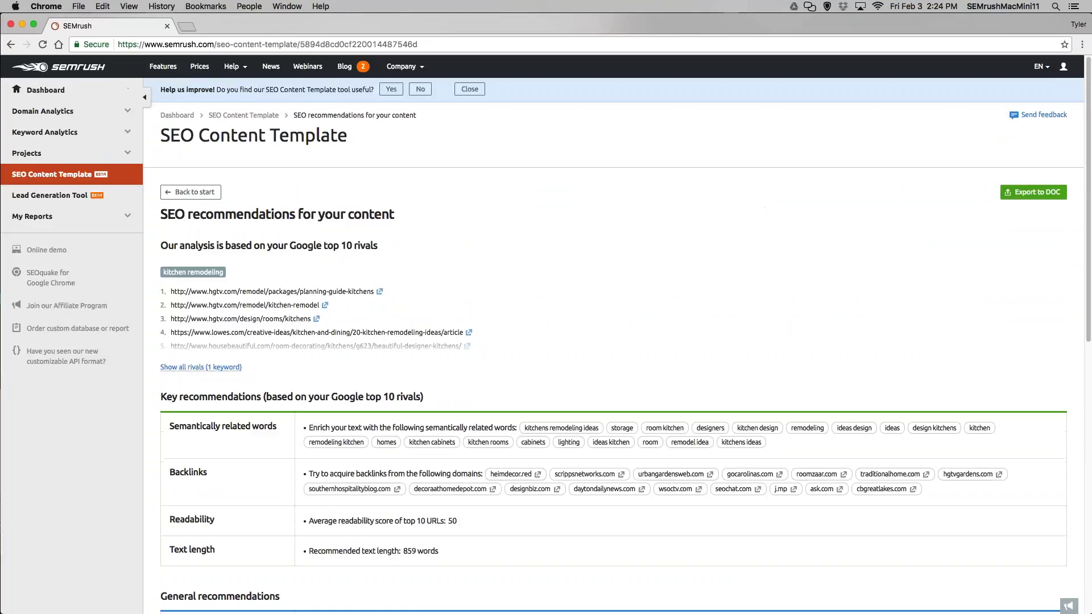
Step: Open the Lead Generation Tool and review the audit widget settings, the lead email and the list of leads
{"action": "left_click", "coordinate": [63, 195]}
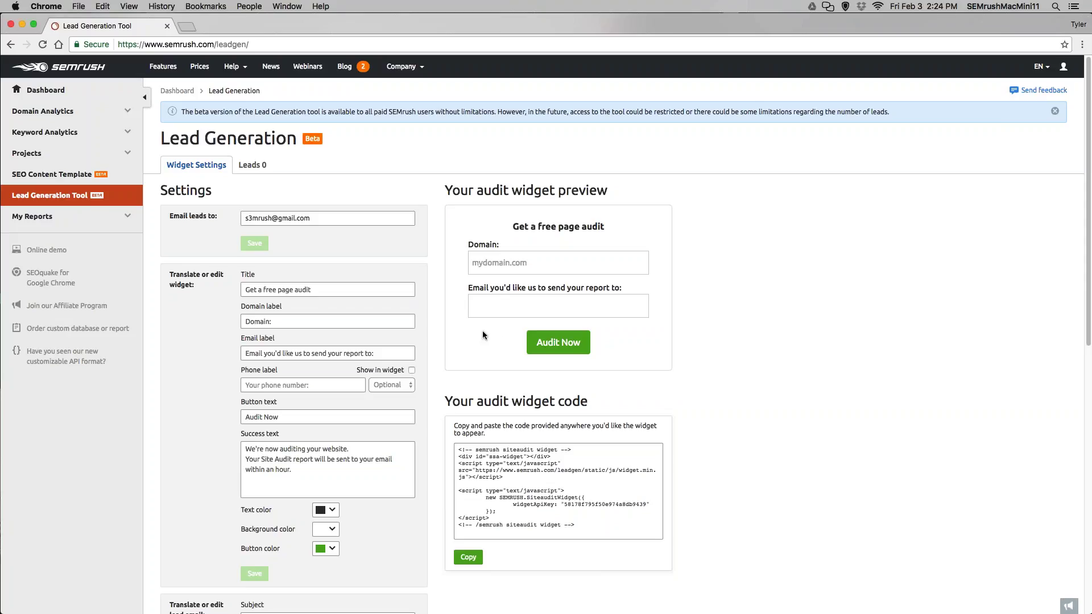
{"action": "scroll", "coordinate": [304, 309], "scroll_direction": "down", "scroll_amount": 4}
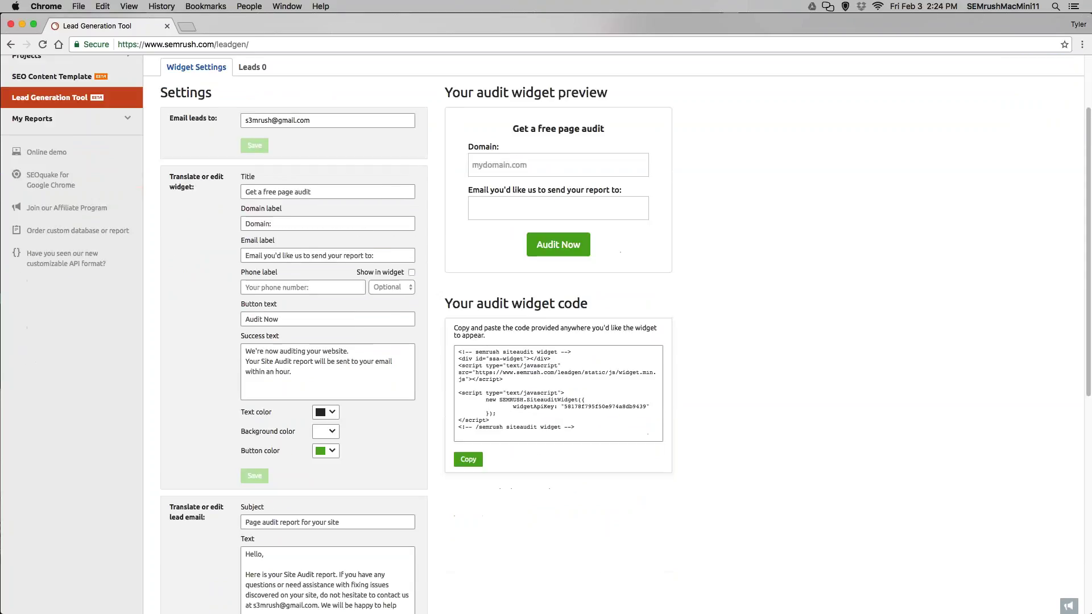
{"action": "scroll", "coordinate": [292, 367], "scroll_direction": "down", "scroll_amount": 9}
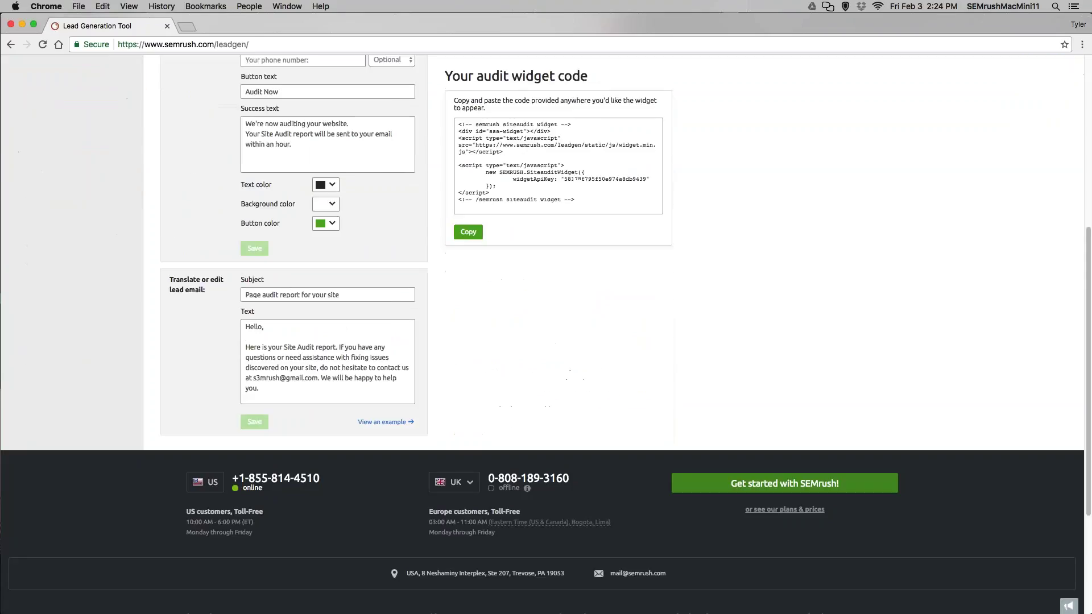
{"action": "scroll", "coordinate": [293, 367], "scroll_direction": "up", "scroll_amount": 13}
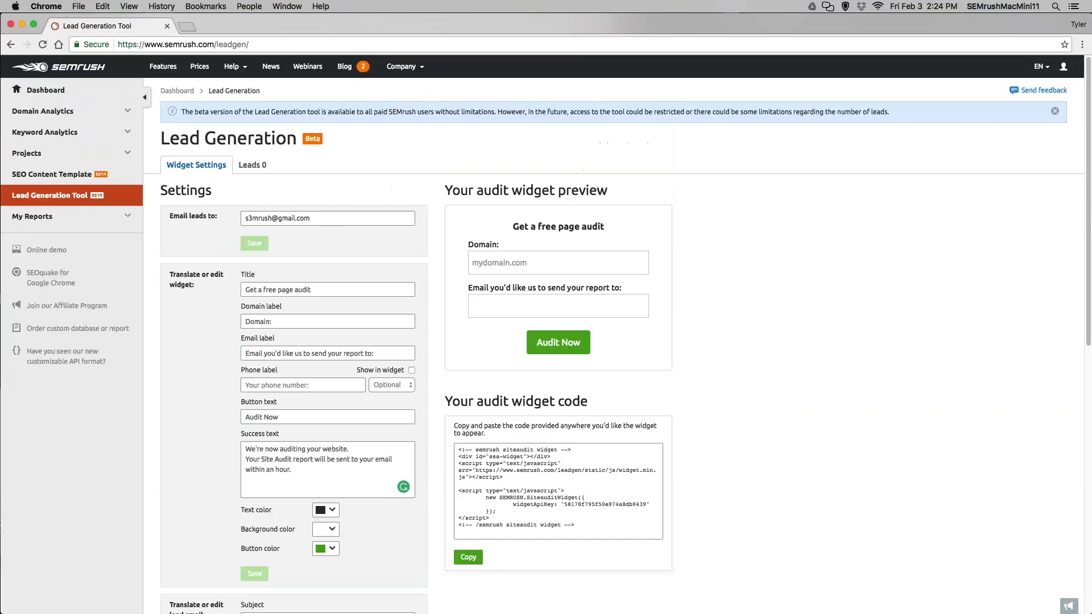
{"action": "left_click", "coordinate": [253, 166]}
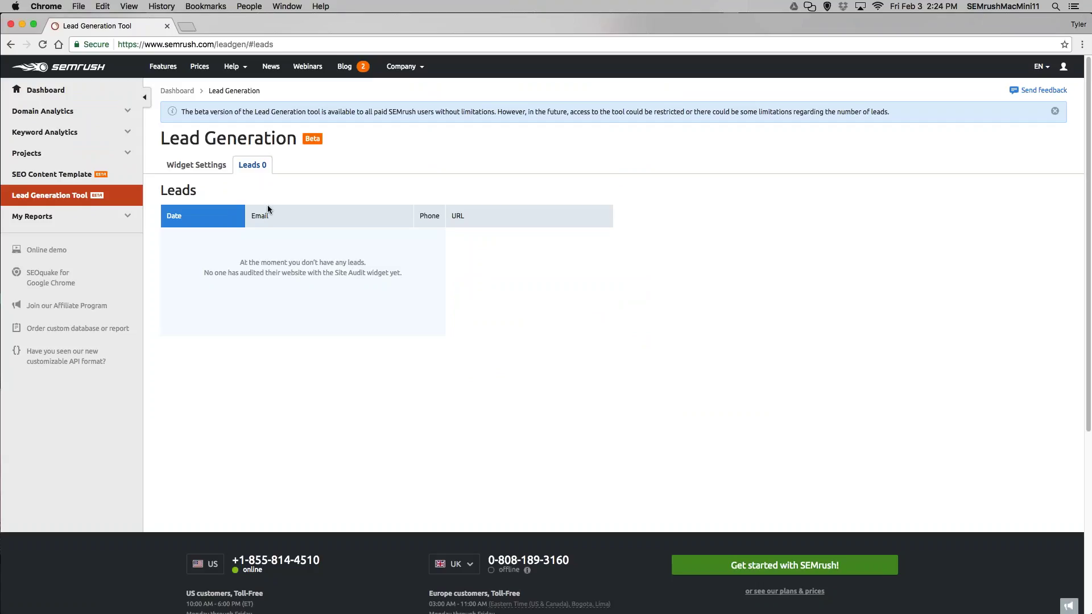
Step: Open the scheduled Kids Health Position Tracking report from the report list and review its contents in the Report Builder
{"action": "left_click", "coordinate": [105, 219]}
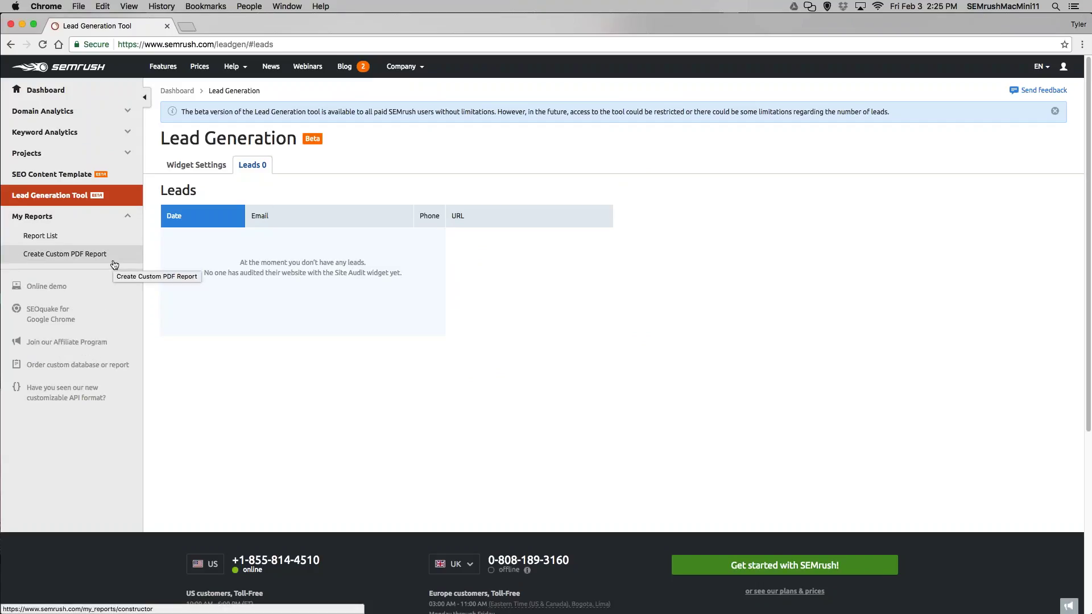
{"action": "left_click", "coordinate": [115, 236]}
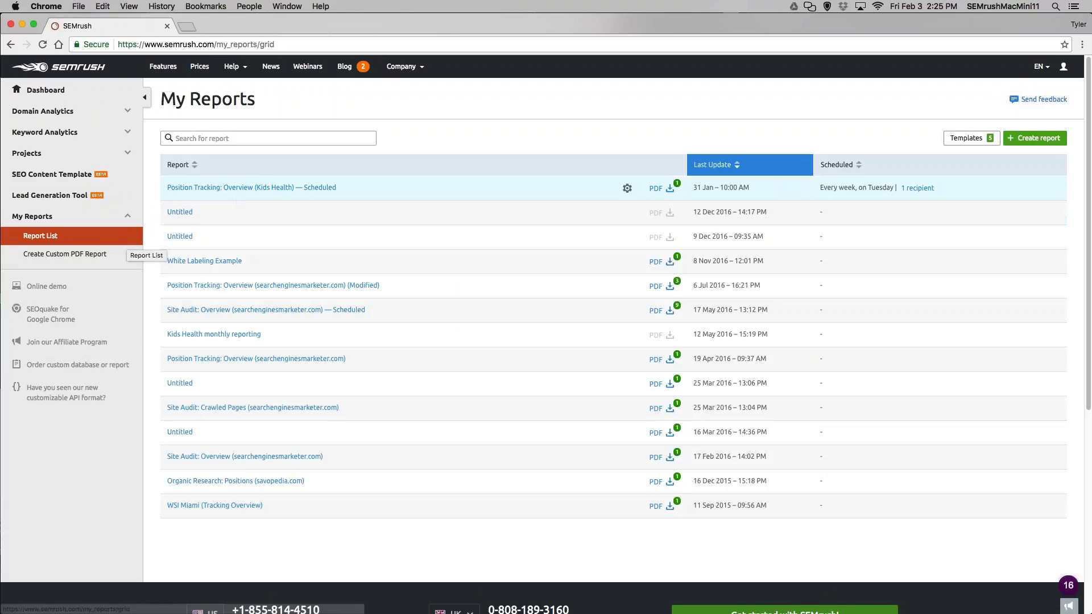
{"action": "left_click", "coordinate": [230, 190]}
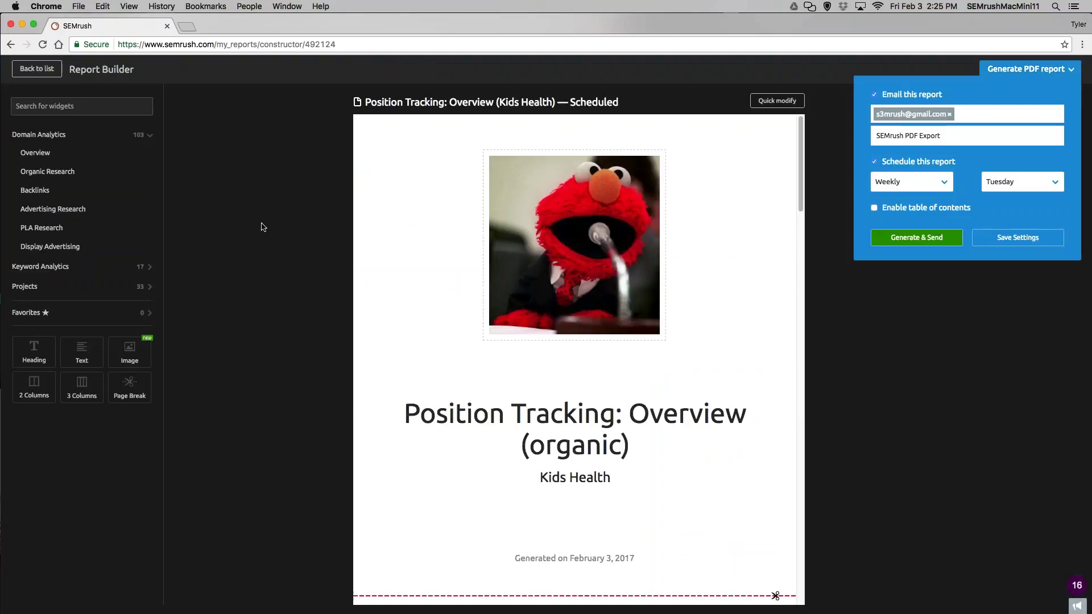
{"action": "scroll", "coordinate": [399, 274], "scroll_direction": "down", "scroll_amount": 6}
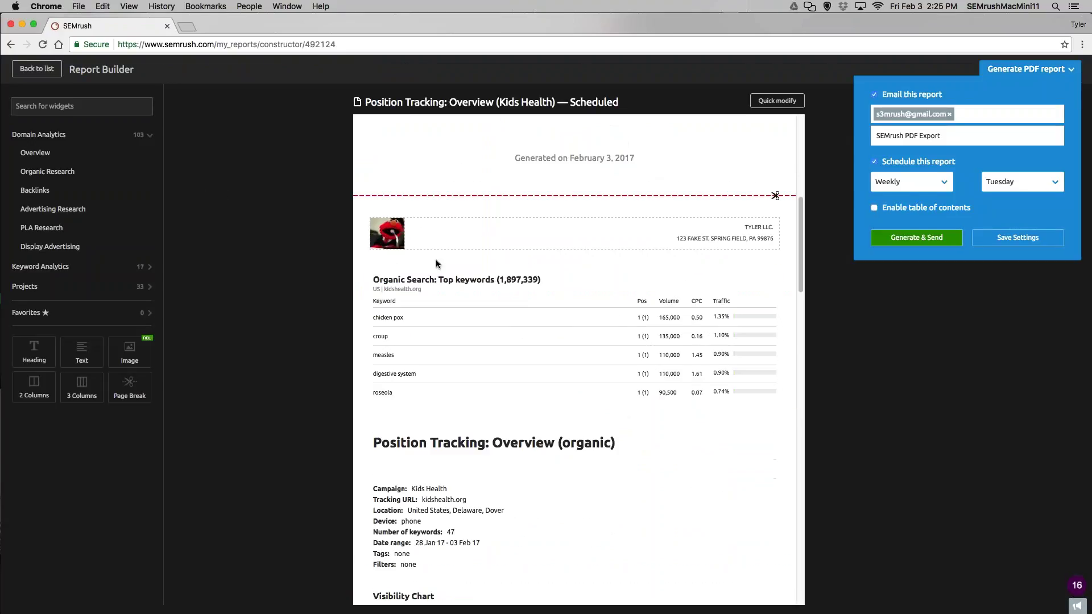
{"action": "scroll", "coordinate": [555, 319], "scroll_direction": "down", "scroll_amount": 4}
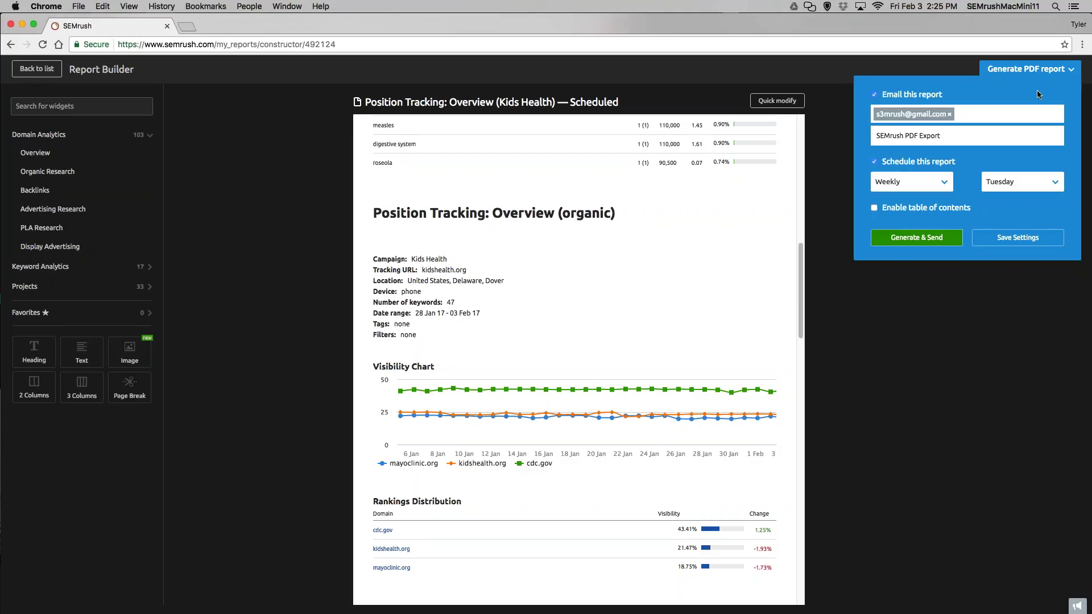
Step: Collapse the report's PDF generation settings without changing them and return to the report list
{"action": "key", "text": "BackSpace"}
{"action": "left_click", "coordinate": [1041, 71]}
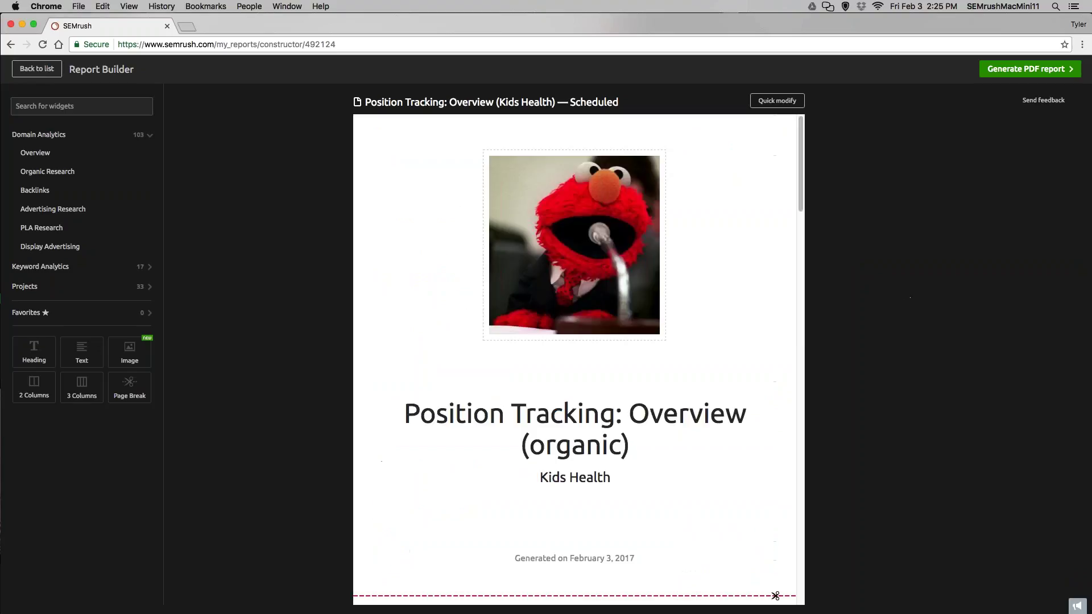
{"action": "left_click", "coordinate": [19, 70]}
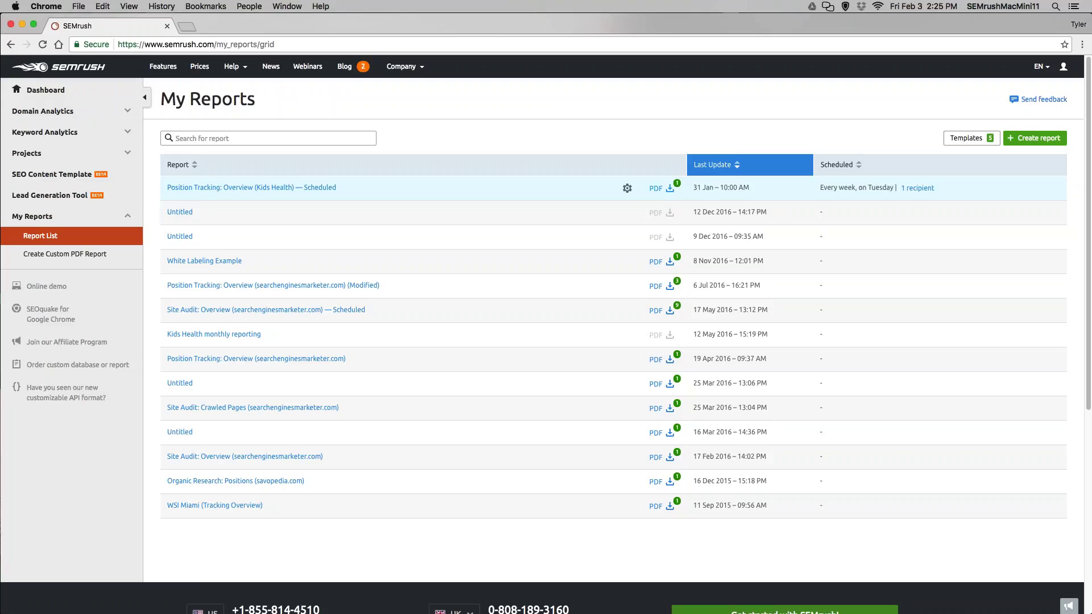
Step: Access the scheduled Kids Health report's PDF from the report list and return to the main dashboard
{"action": "left_click", "coordinate": [668, 188]}
{"action": "left_click", "coordinate": [111, 219]}
{"action": "left_click", "coordinate": [46, 90]}
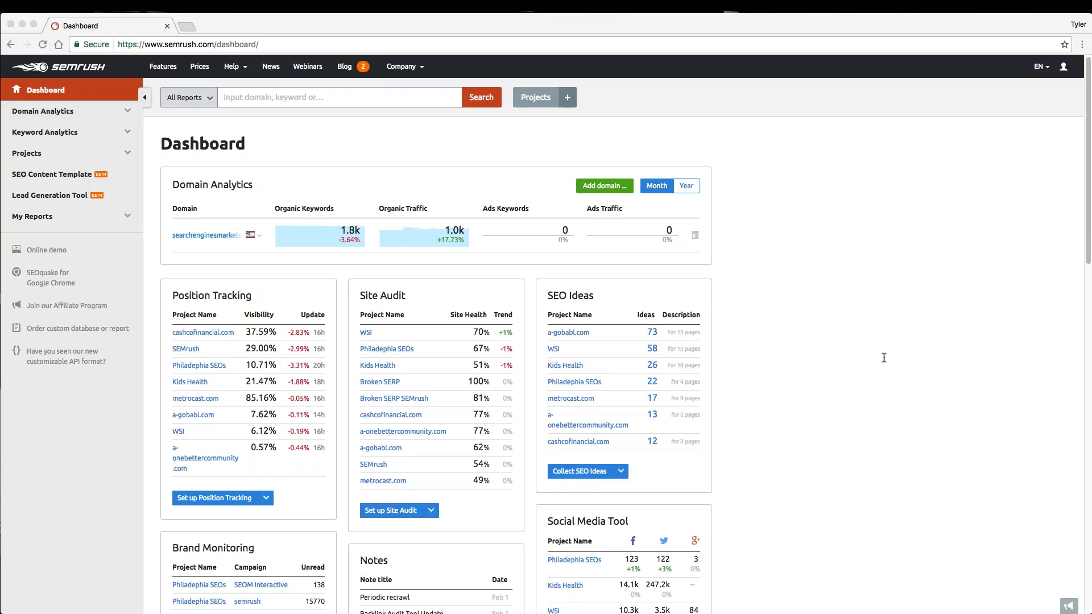
Step: Open the Kids Health project and go to its SEO Ideas overview
{"action": "left_click", "coordinate": [766, 255]}
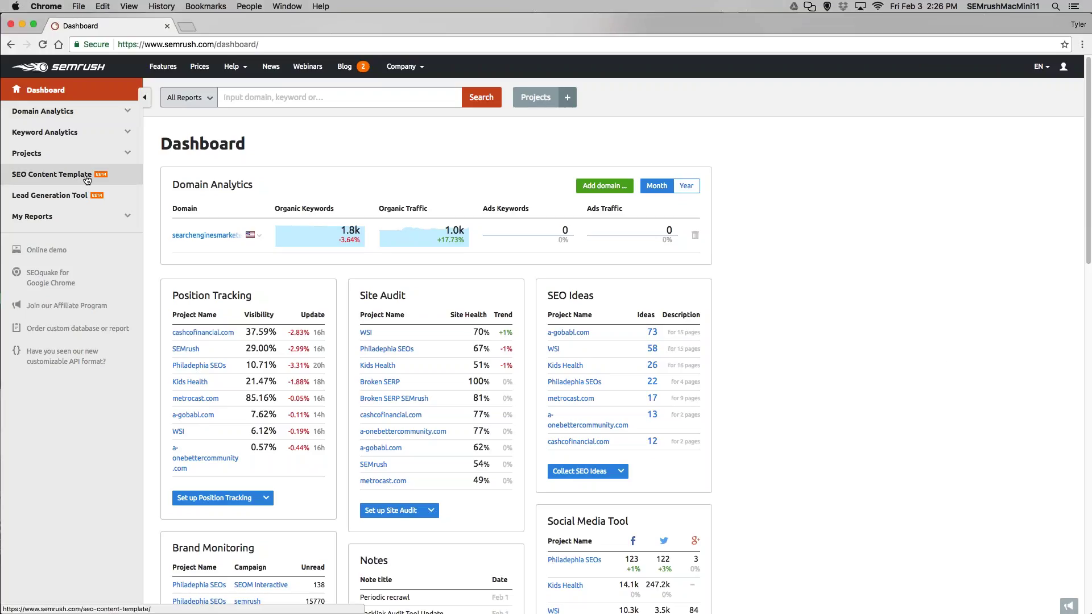
{"action": "left_click", "coordinate": [127, 153]}
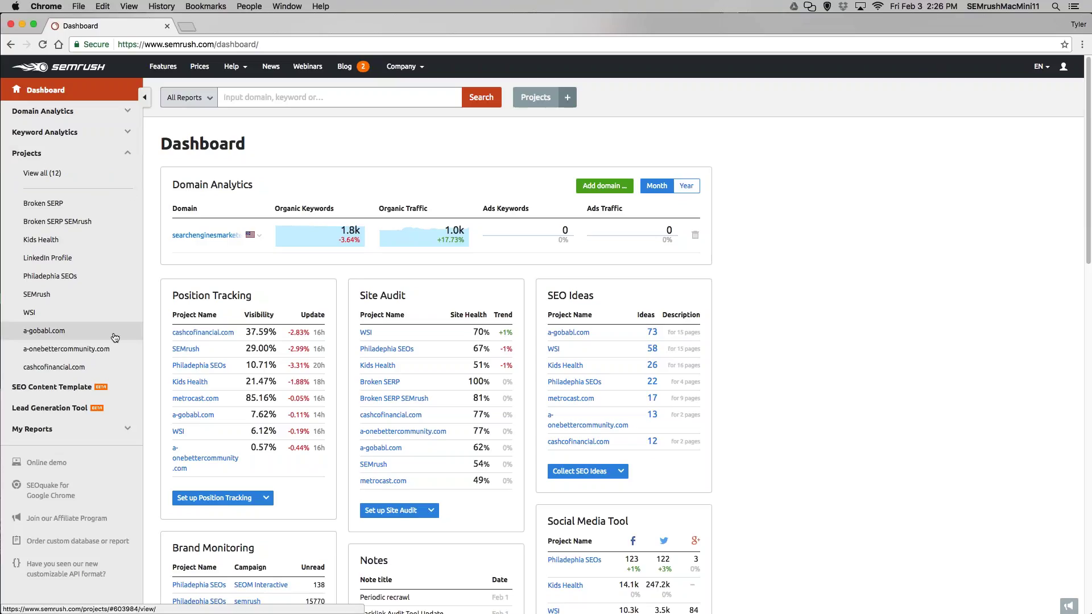
{"action": "left_click", "coordinate": [98, 248]}
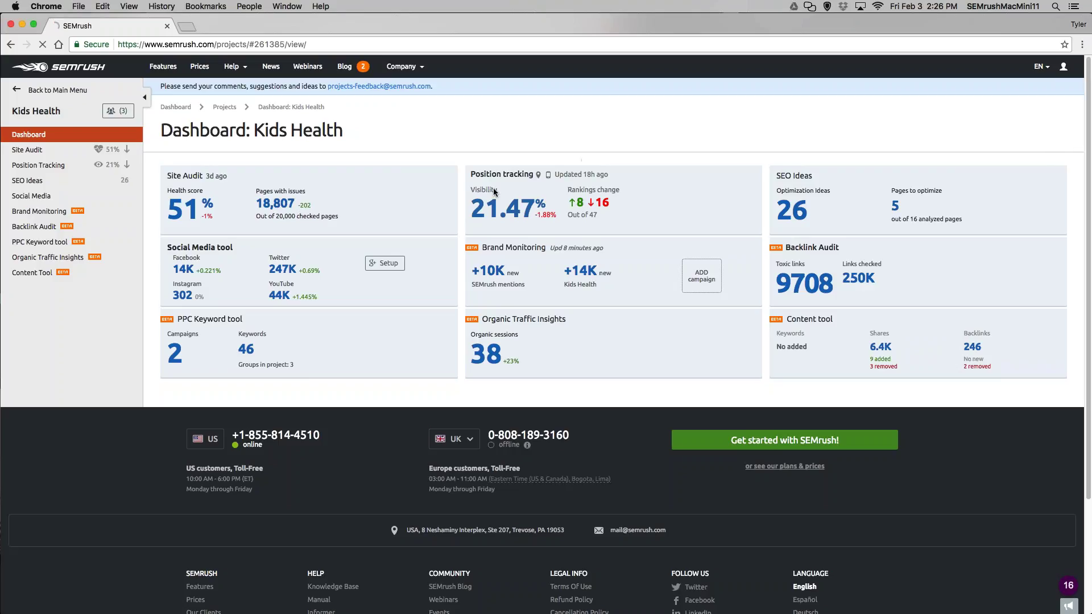
{"action": "left_click", "coordinate": [796, 212]}
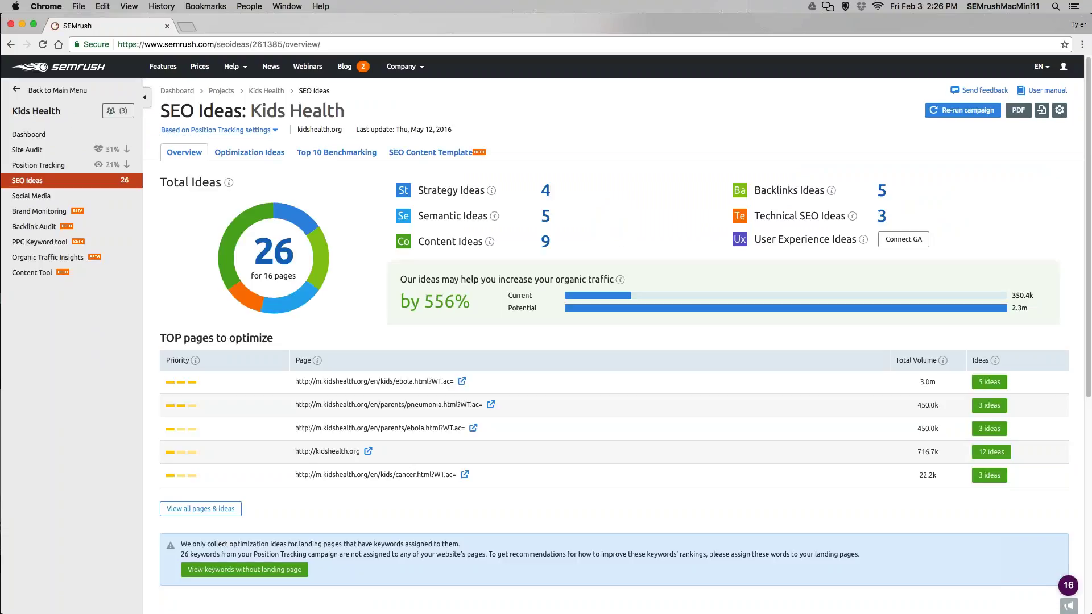
Step: Open the top 10 benchmarking for the target keywords and review the full SERP analysis for "measles"
{"action": "left_click", "coordinate": [328, 154]}
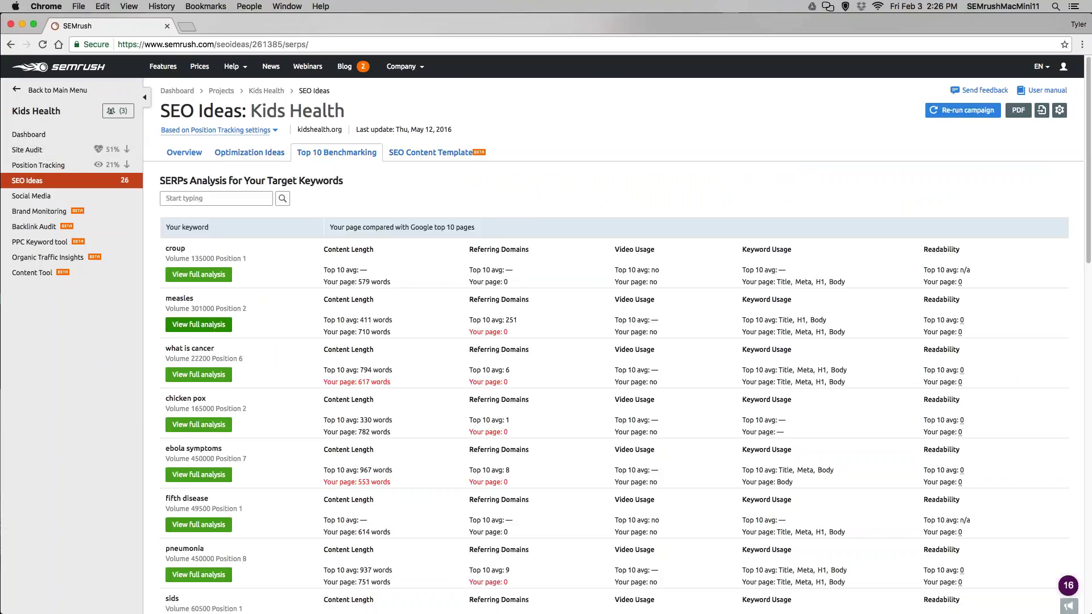
{"action": "left_click", "coordinate": [198, 324]}
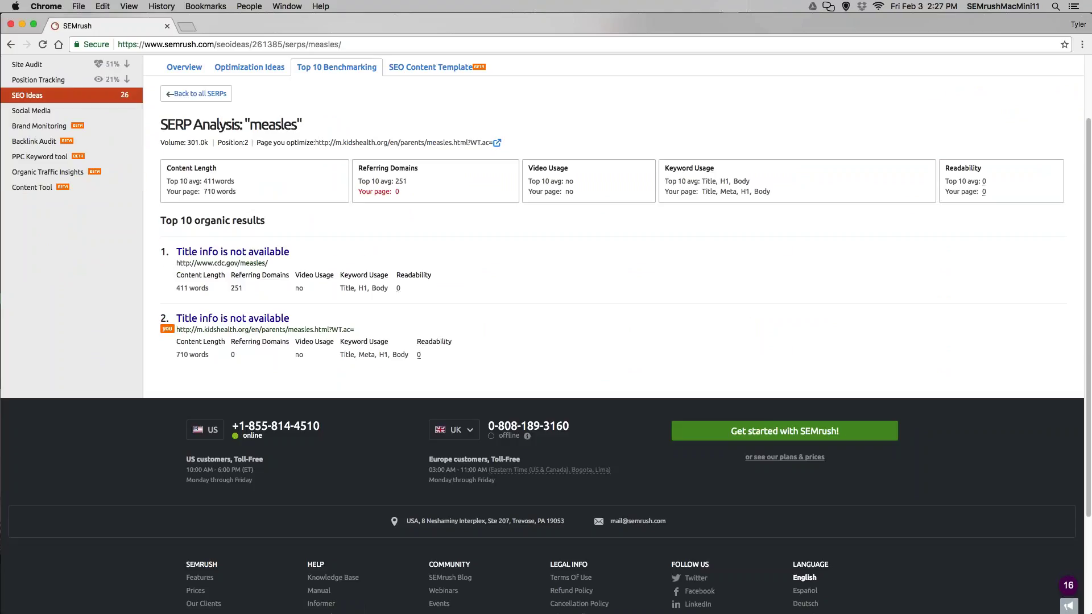
{"action": "scroll", "coordinate": [299, 244], "scroll_direction": "down", "scroll_amount": 2}
{"action": "scroll", "coordinate": [268, 165], "scroll_direction": "up", "scroll_amount": 3}
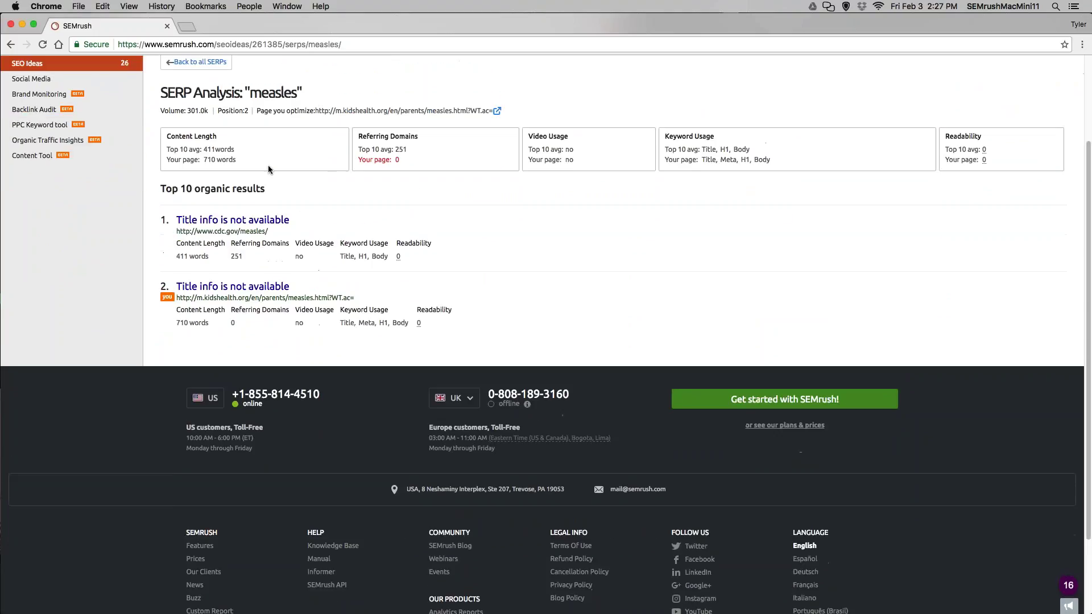
Step: Review all optimization ideas for the kids/ebola.html landing page, including its full list of semantically related words, and return to the main dashboard
{"action": "left_click", "coordinate": [253, 72]}
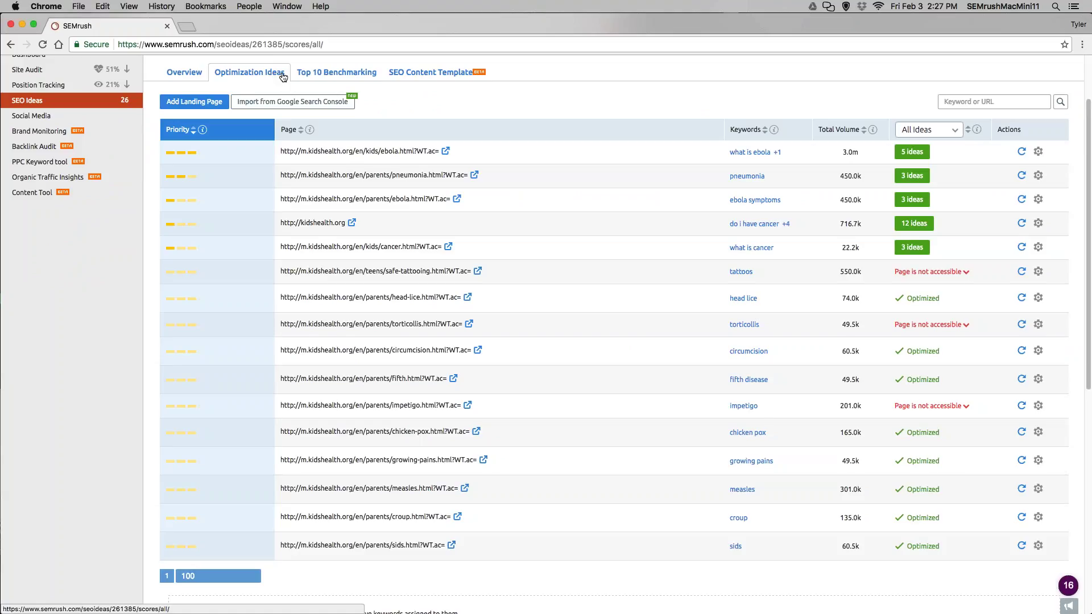
{"action": "left_click", "coordinate": [913, 152]}
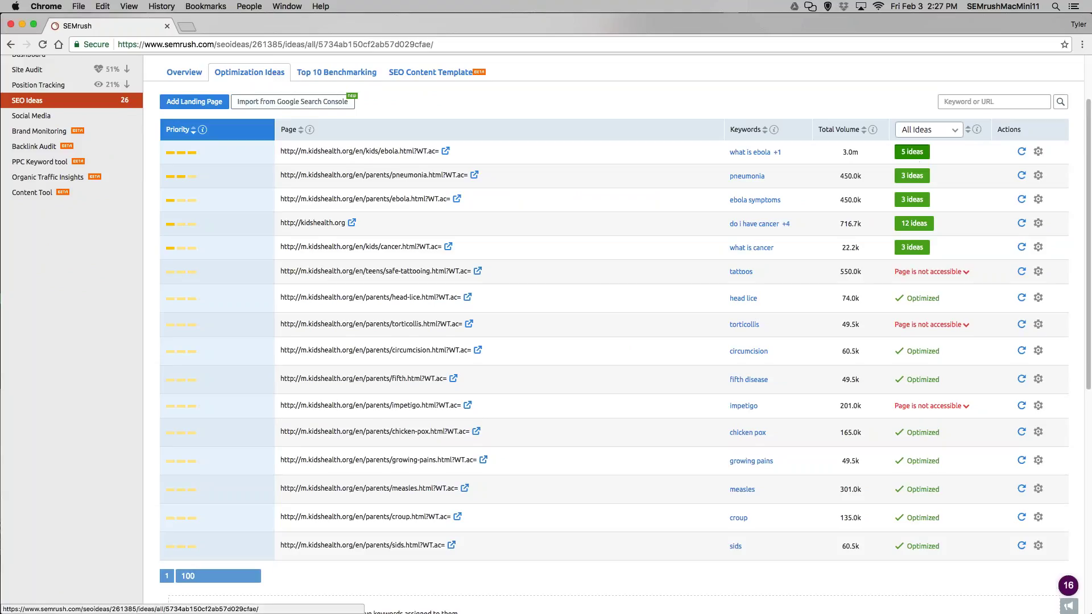
{"action": "scroll", "coordinate": [660, 440], "scroll_direction": "down", "scroll_amount": 8}
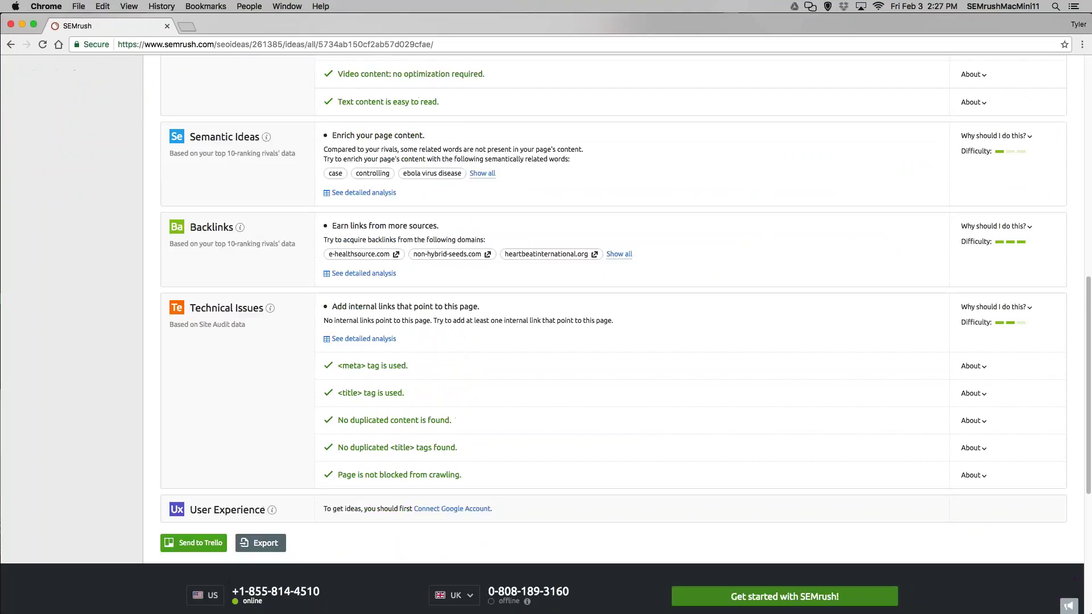
{"action": "scroll", "coordinate": [322, 178], "scroll_direction": "up", "scroll_amount": 10}
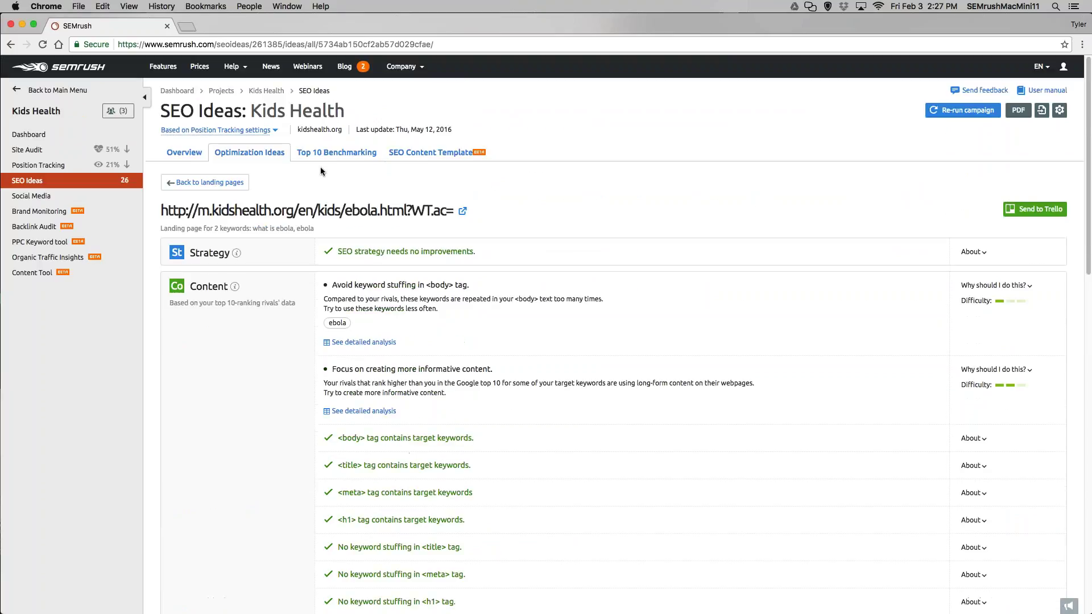
{"action": "scroll", "coordinate": [321, 199], "scroll_direction": "down", "scroll_amount": 8}
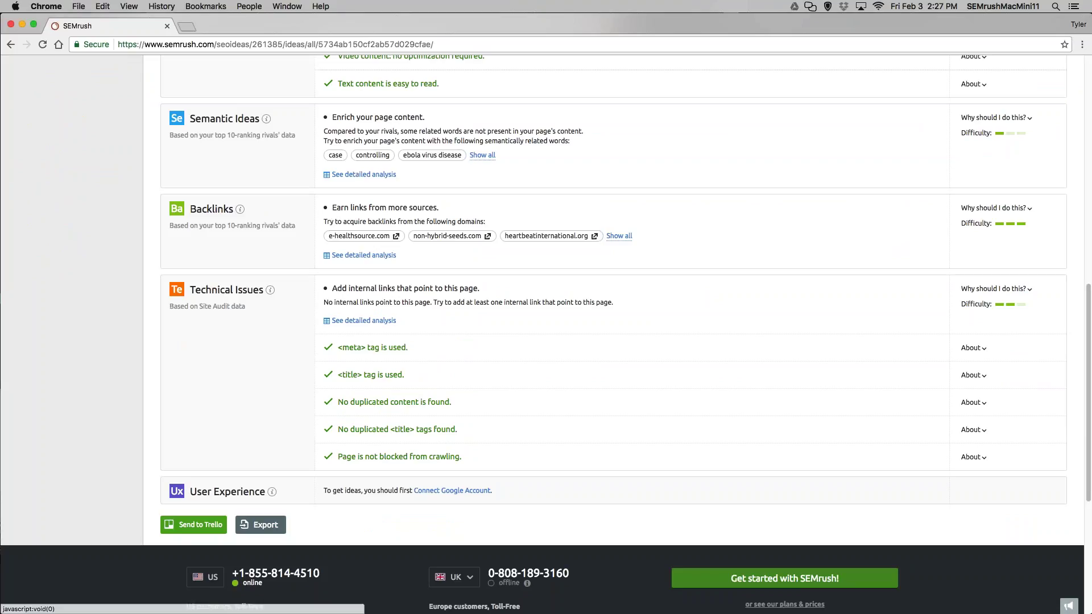
{"action": "left_click", "coordinate": [483, 155]}
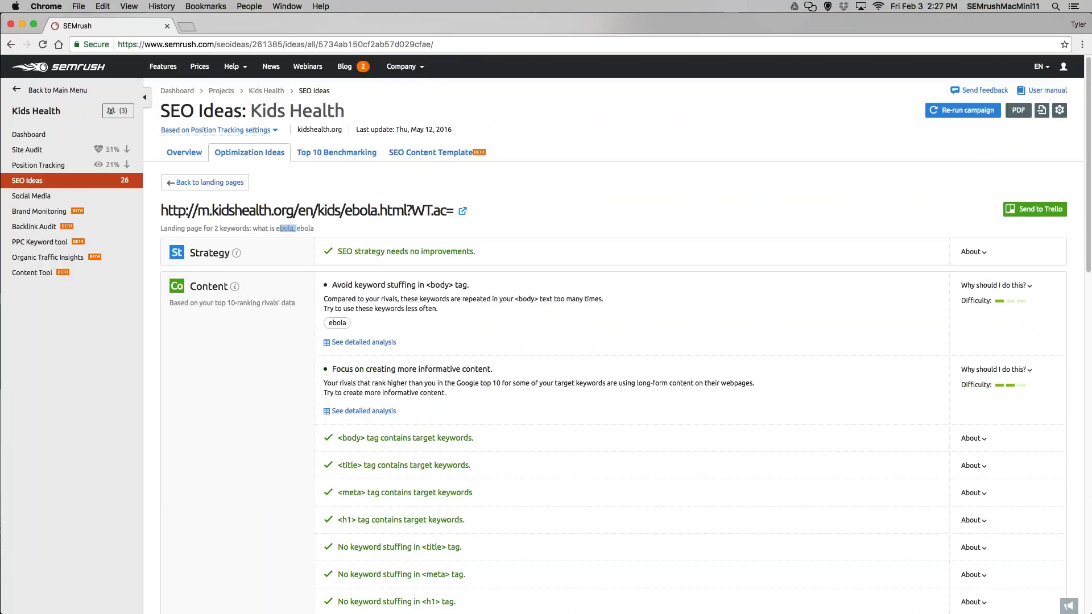
{"action": "left_click", "coordinate": [61, 89]}
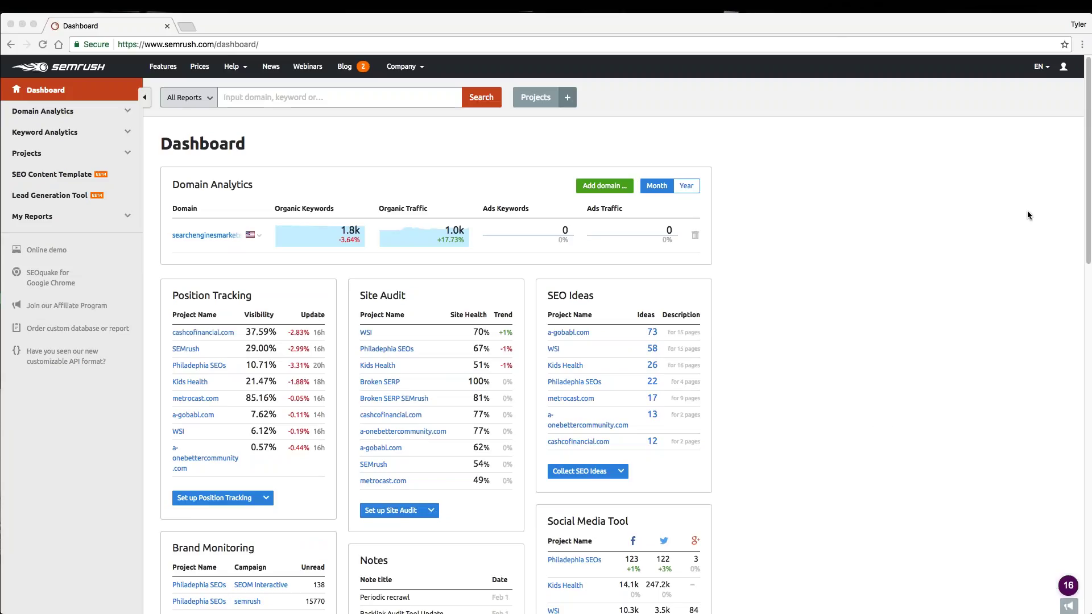
Step: Reopen the Kids Health project and bring up its Site Audit overview
{"action": "left_click", "coordinate": [129, 153]}
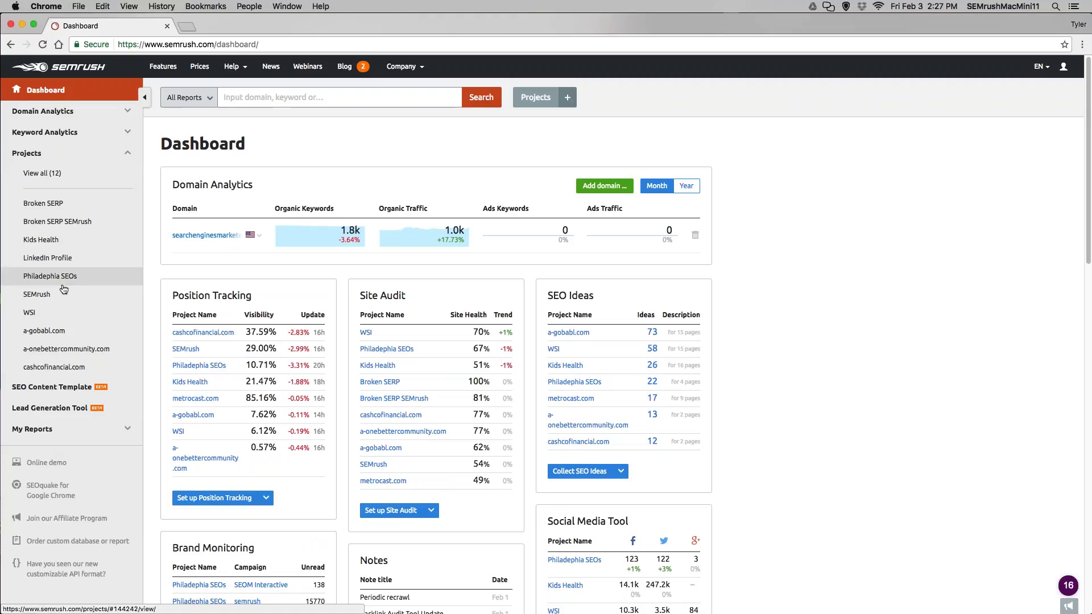
{"action": "left_click", "coordinate": [57, 244]}
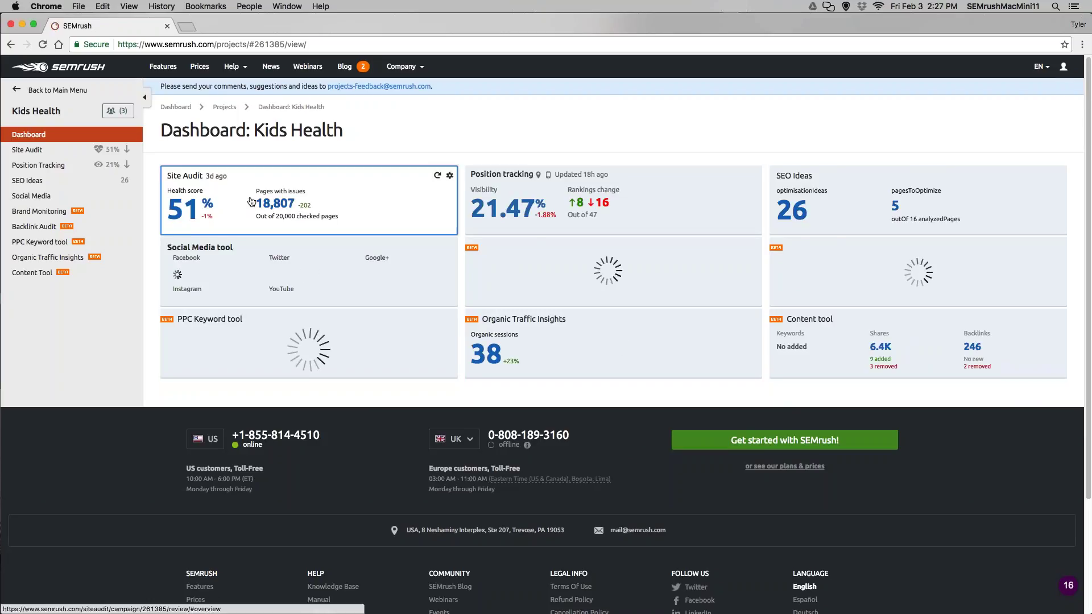
{"action": "left_click", "coordinate": [251, 202]}
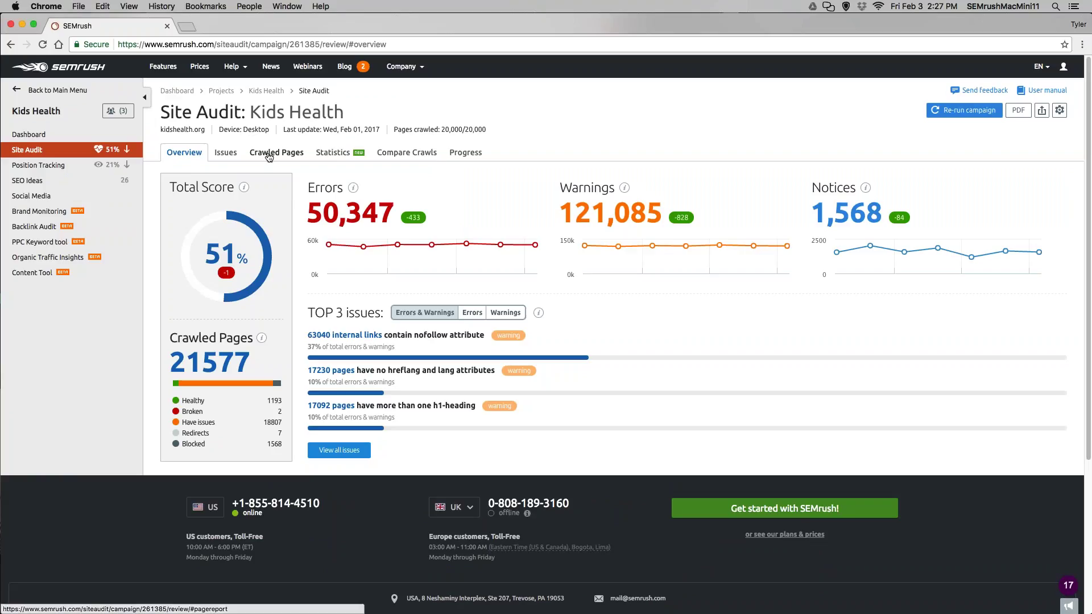
{"action": "left_click", "coordinate": [270, 154]}
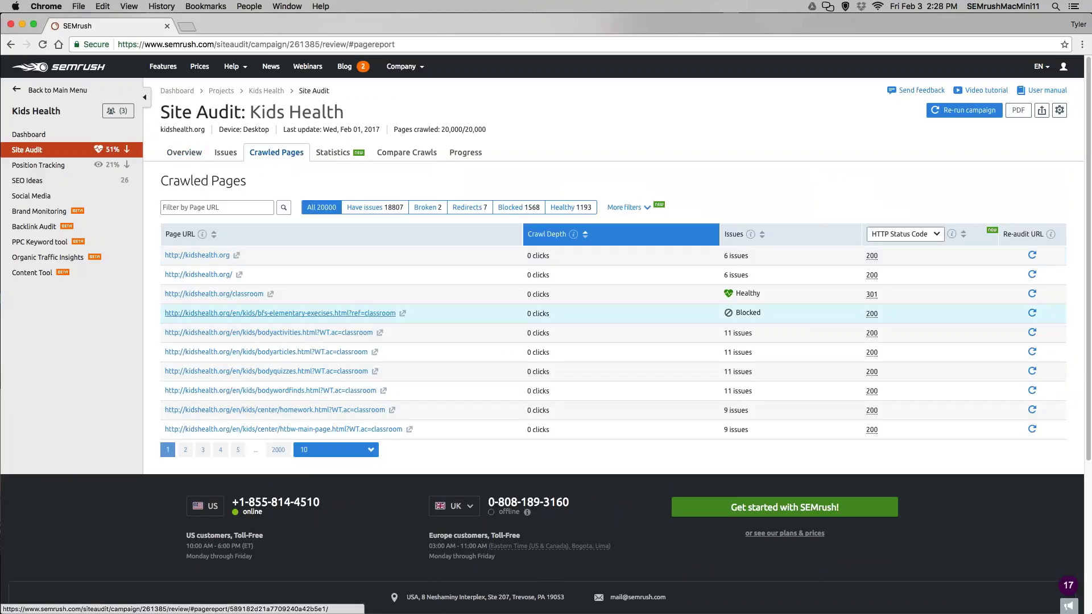
{"action": "left_click", "coordinate": [222, 151]}
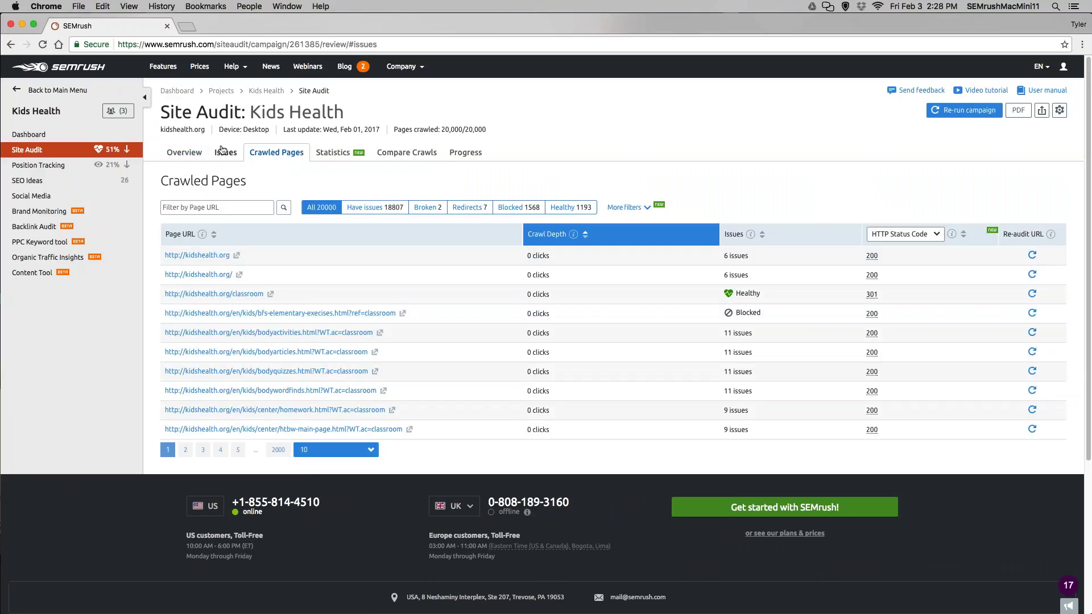
{"action": "left_click", "coordinate": [196, 249]}
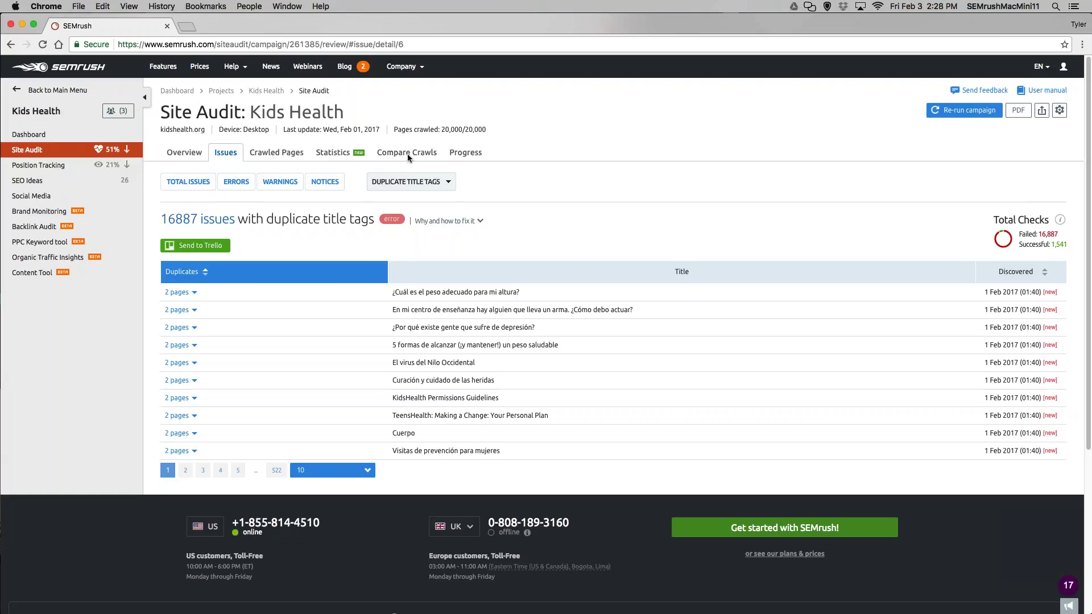
{"action": "left_click", "coordinate": [257, 151]}
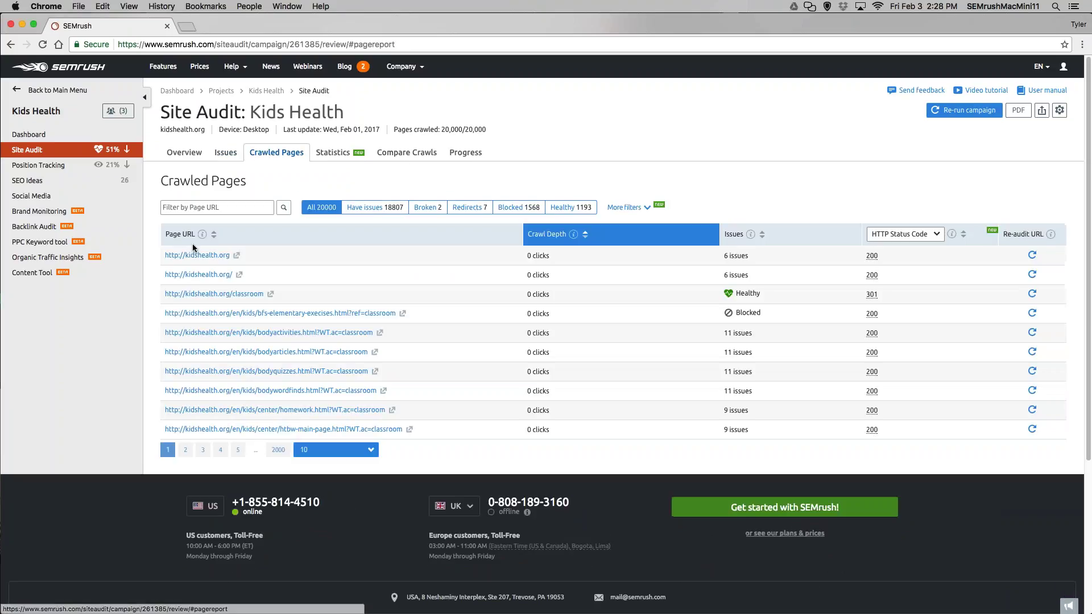
{"action": "left_click", "coordinate": [193, 256]}
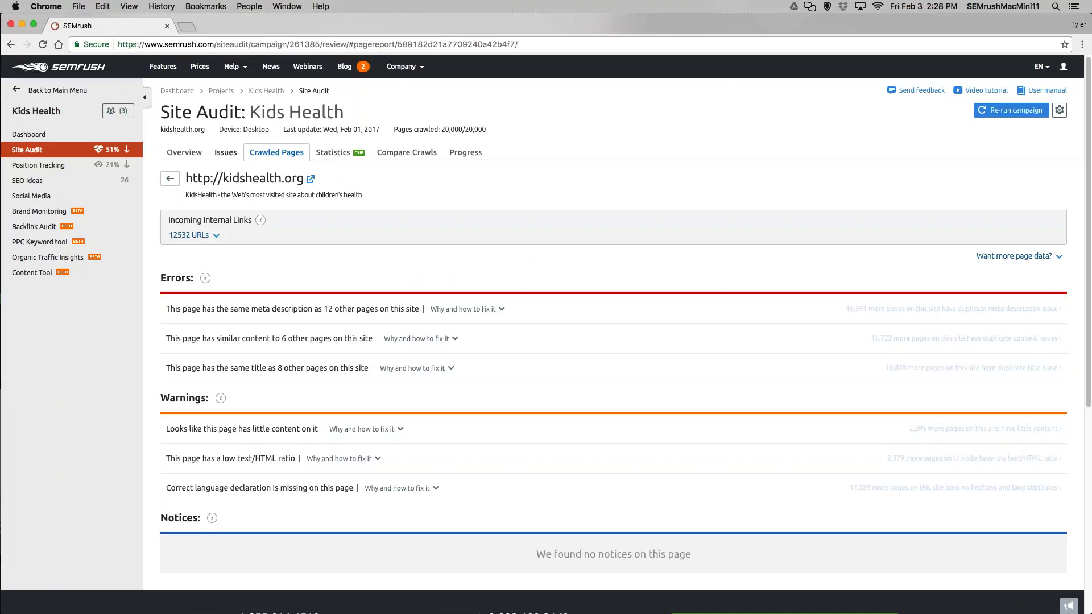
Step: Go back to the duplicate title tags issue and inspect the pages that share the first listed title
{"action": "left_click", "coordinate": [234, 152]}
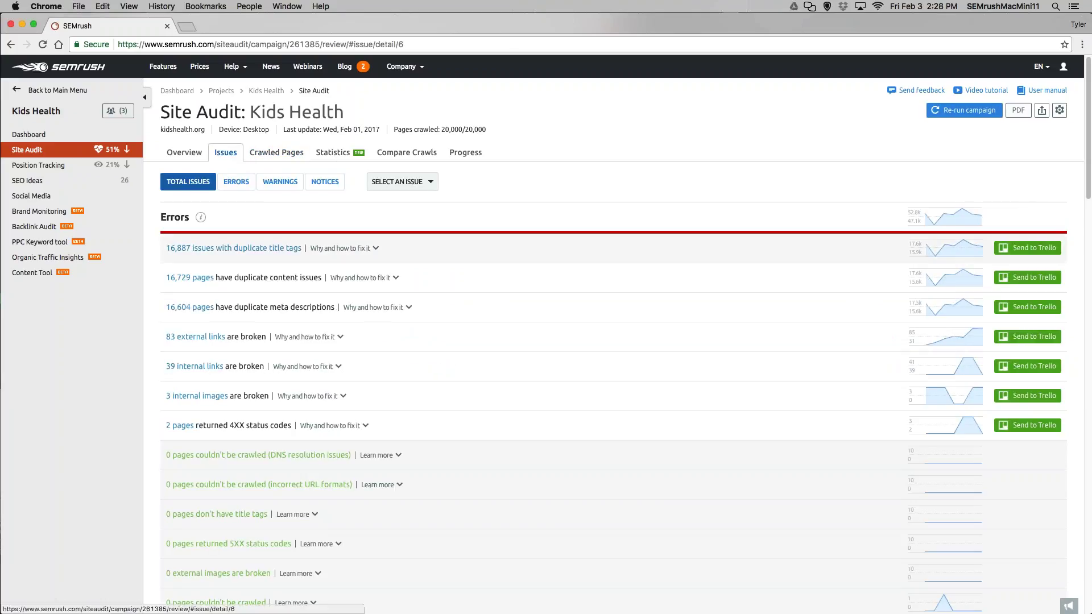
{"action": "left_click", "coordinate": [240, 249]}
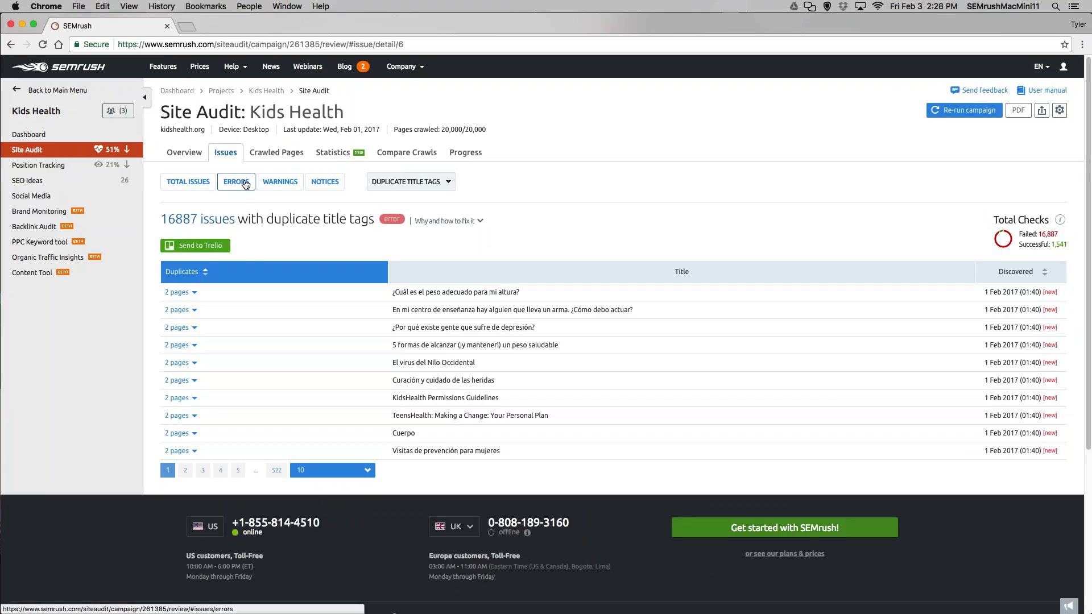
{"action": "left_click", "coordinate": [189, 293]}
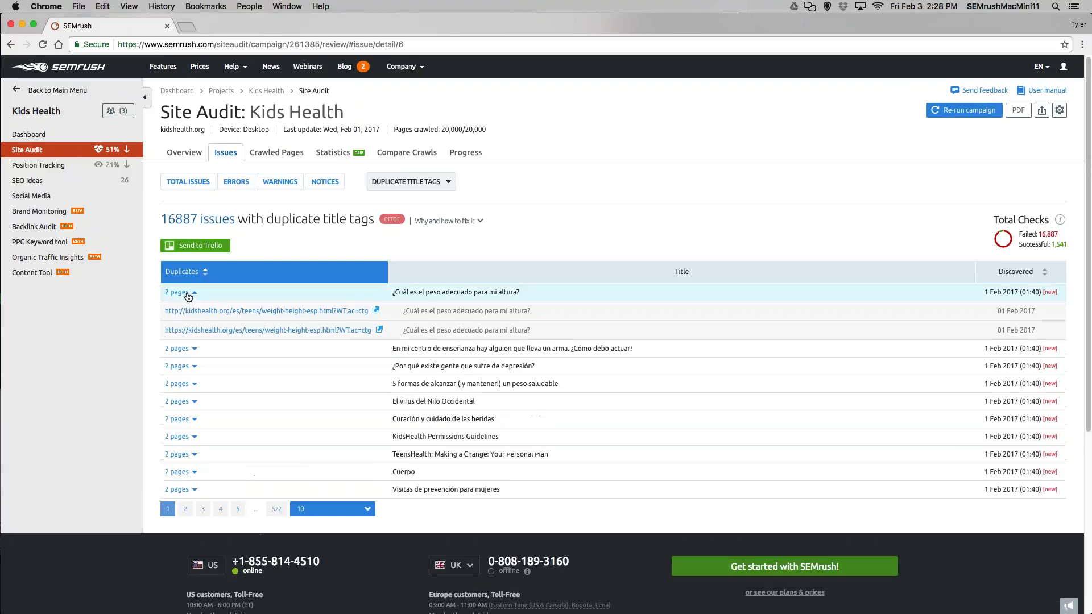
{"action": "left_click", "coordinate": [188, 294]}
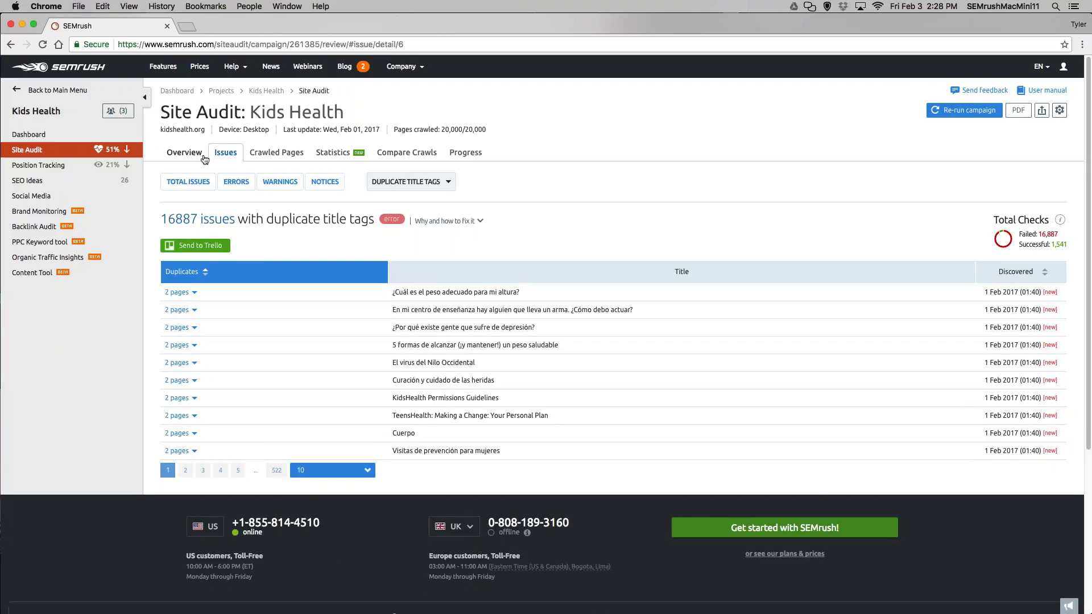
Step: Look through the audit's crawled pages, statistics, crawl comparison and historical progress chart
{"action": "left_click", "coordinate": [262, 155]}
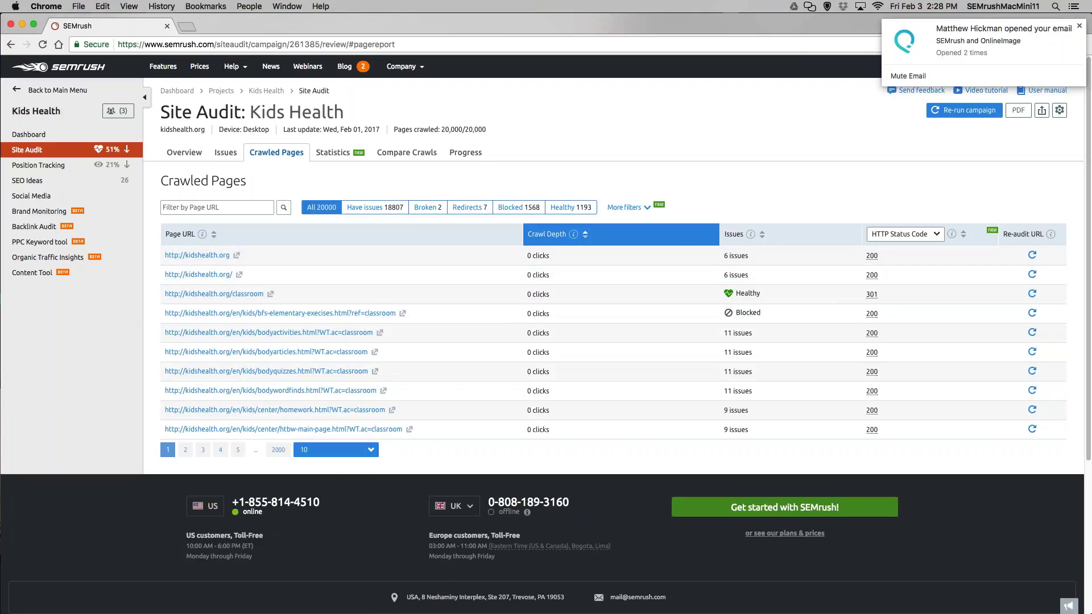
{"action": "left_click", "coordinate": [342, 155]}
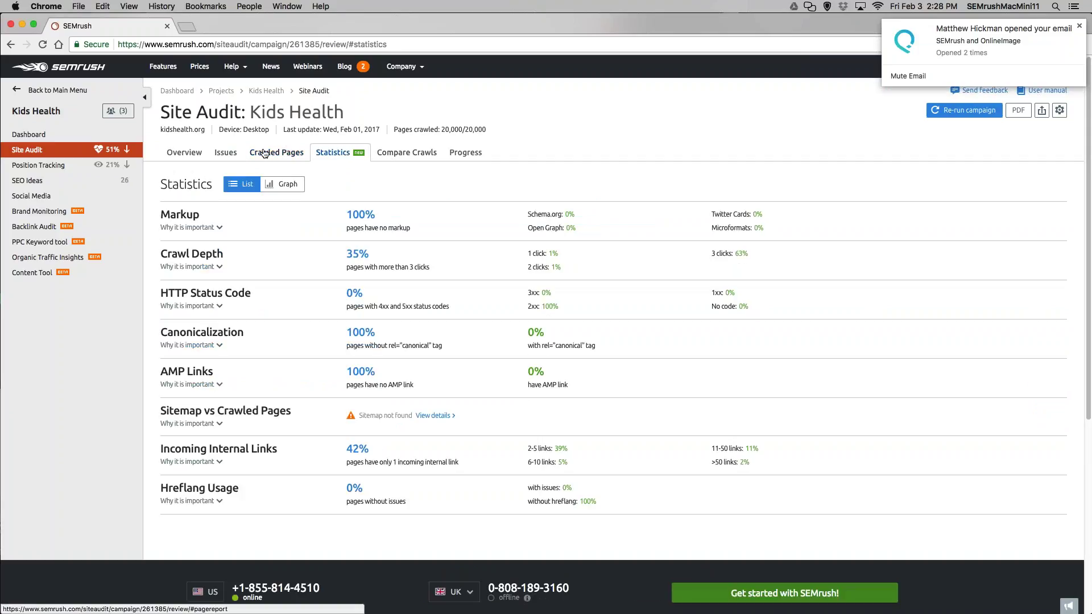
{"action": "left_click", "coordinate": [410, 153]}
{"action": "left_click", "coordinate": [470, 153]}
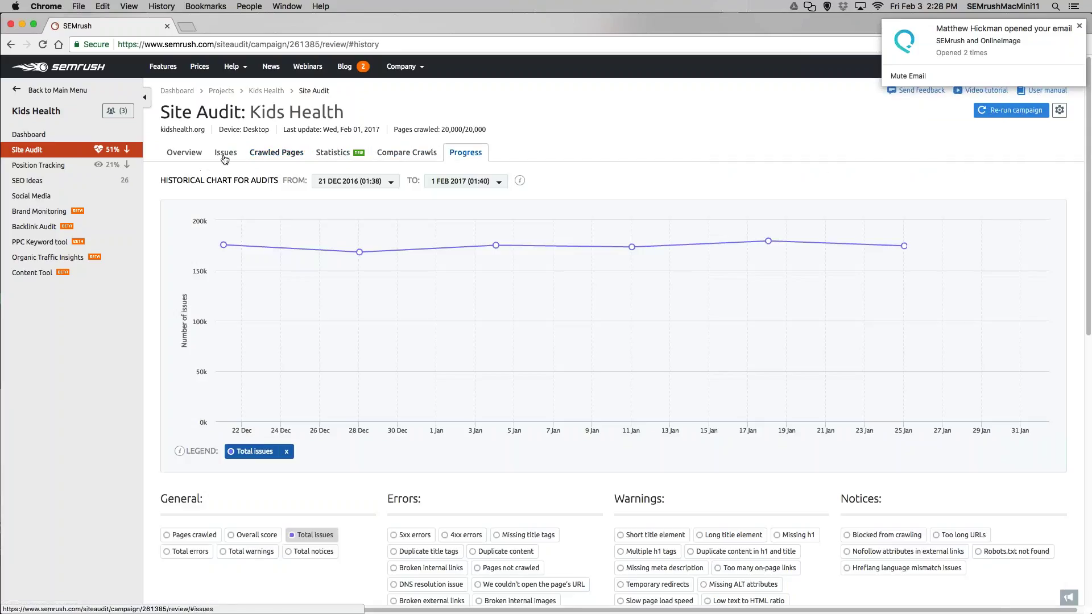
Step: Return to the full issues list and check which errors, warnings and notices can be selected individually
{"action": "left_click", "coordinate": [226, 153]}
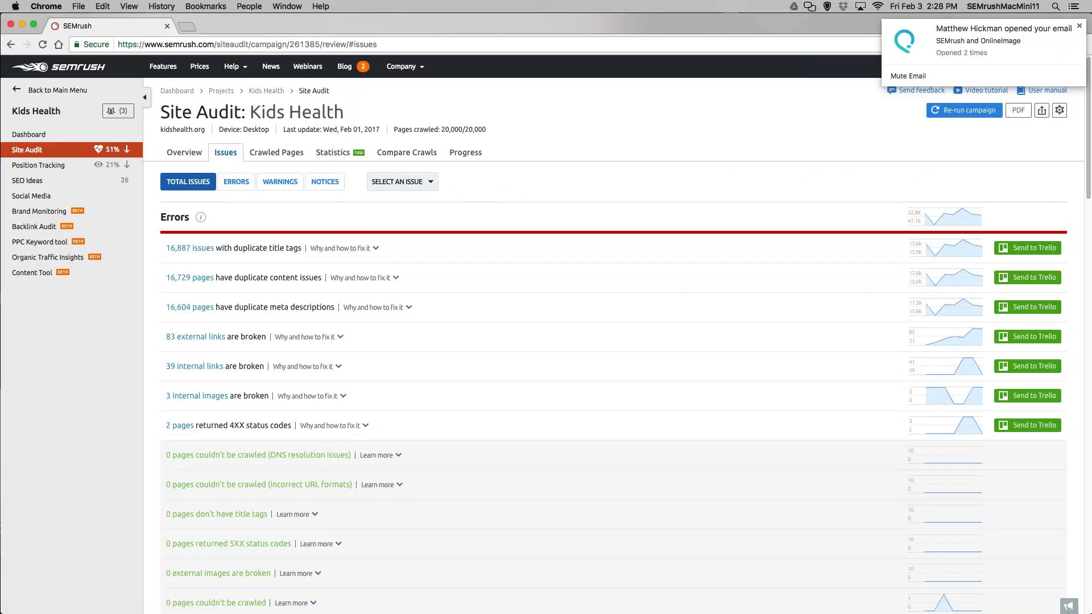
{"action": "left_click", "coordinate": [389, 183]}
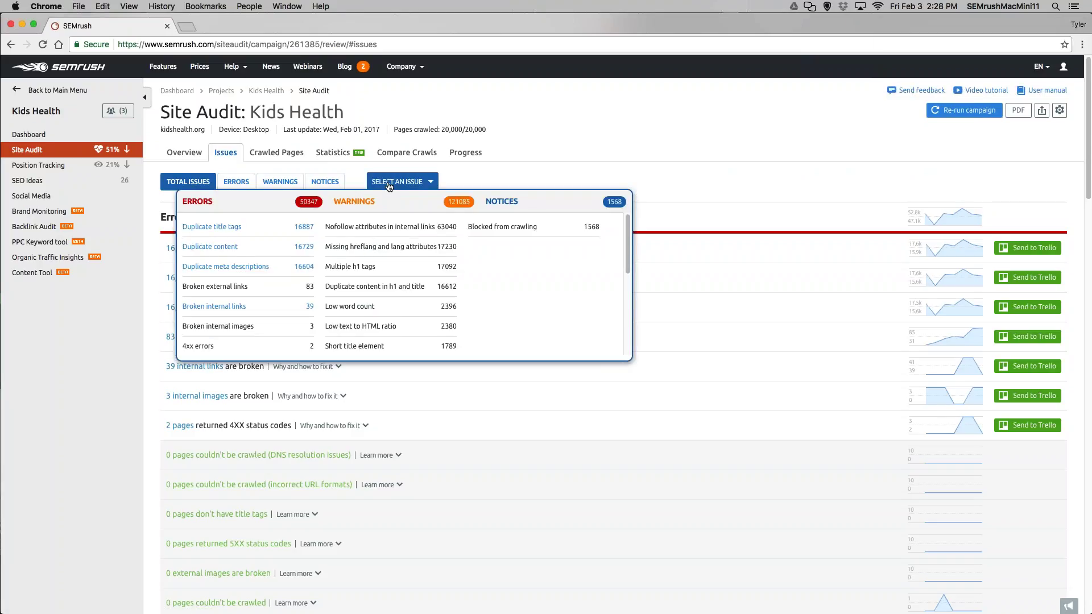
{"action": "left_click", "coordinate": [389, 183]}
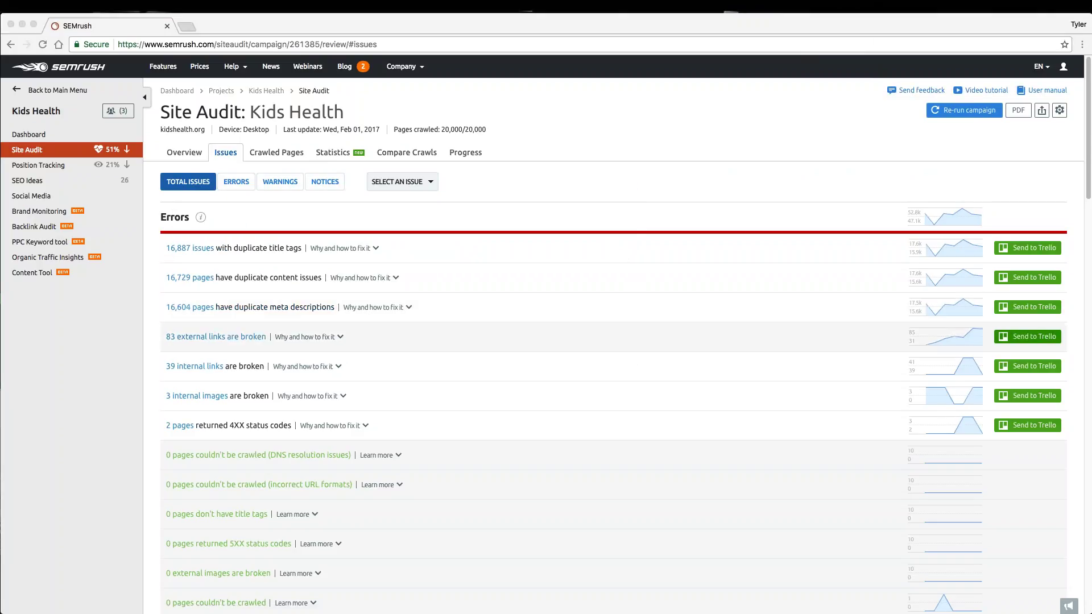